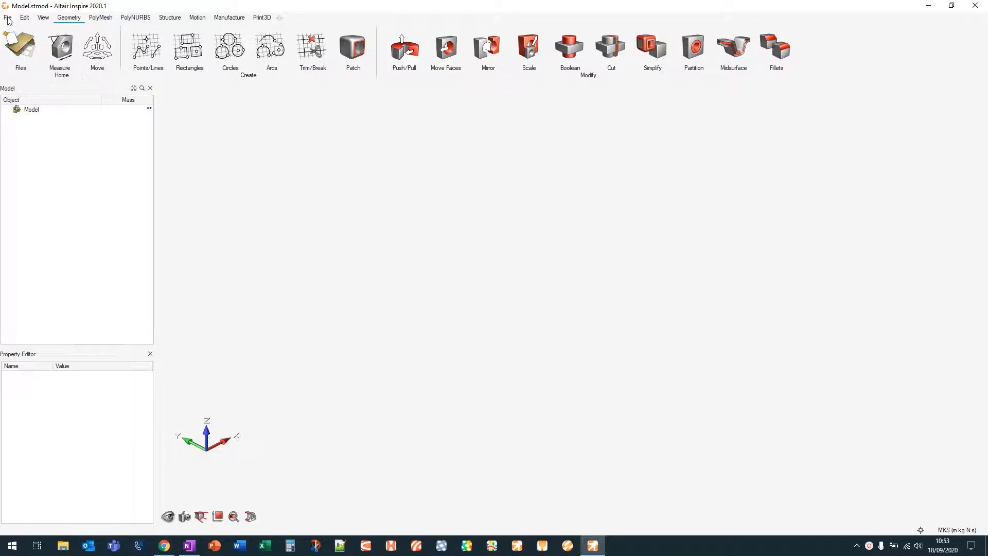
Import the Door Support.x_b geometry file from the Desktop
{"action": "left_click", "coordinate": [8, 17]}
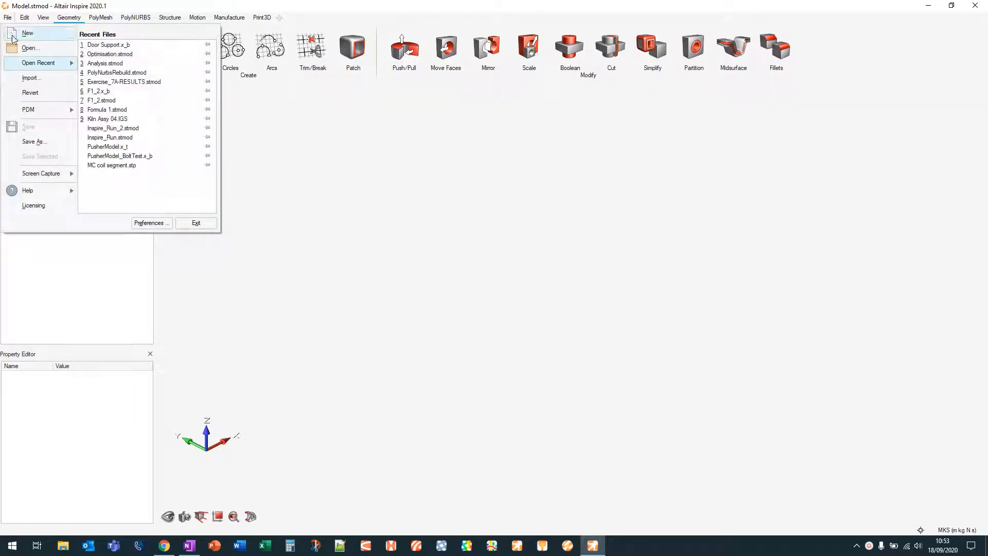
{"action": "left_click", "coordinate": [32, 79]}
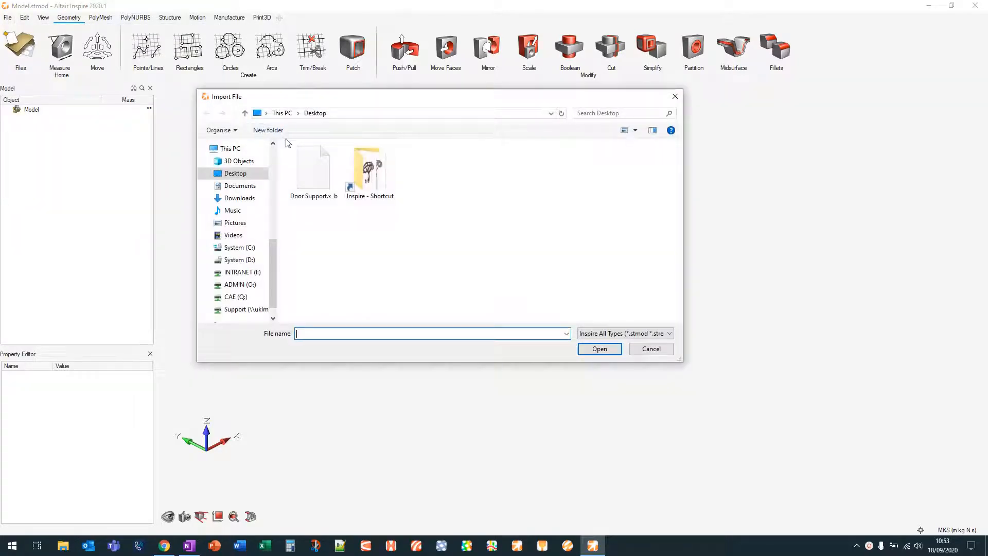
{"action": "left_click", "coordinate": [316, 173]}
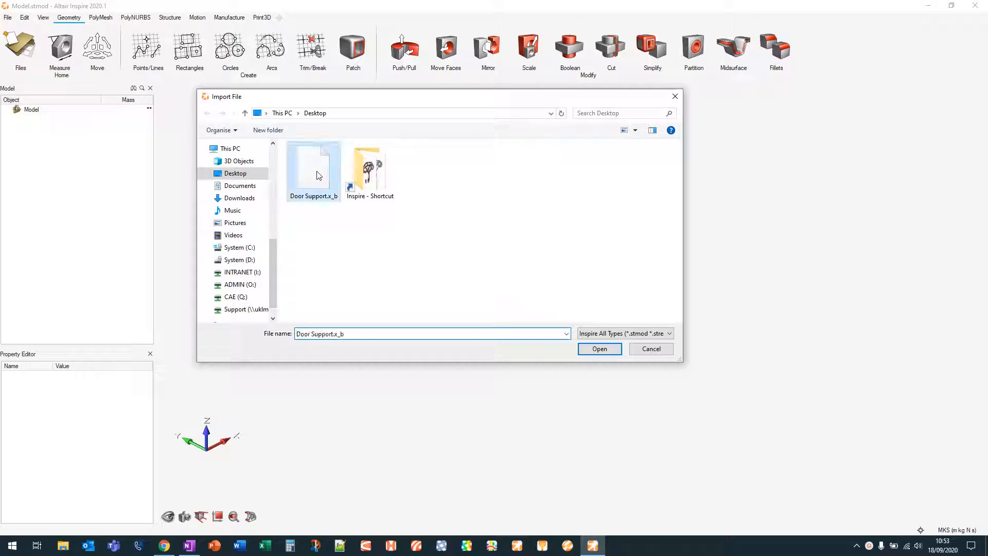
{"action": "left_click", "coordinate": [607, 350]}
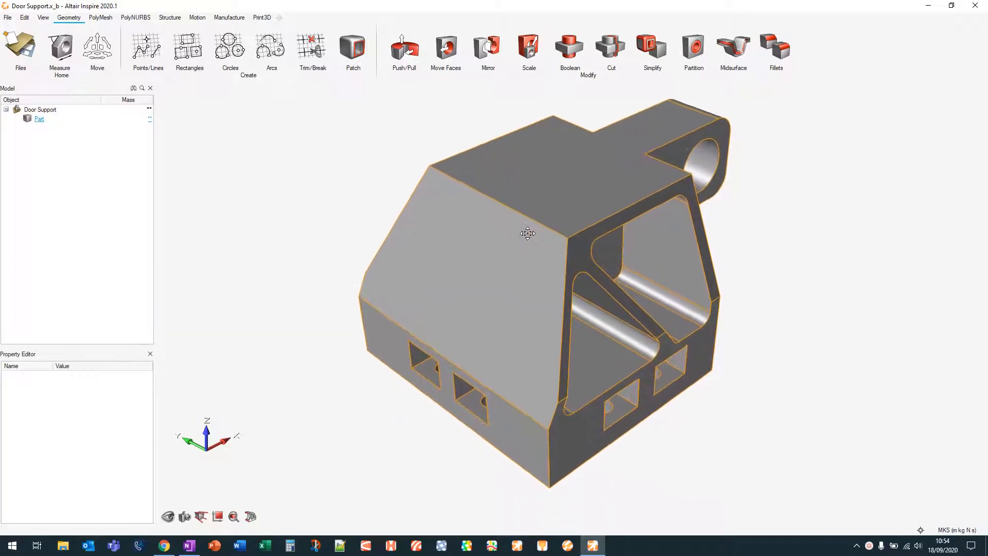
Examine the imported door support from different angles and distances, and check which windows are enabled for display
{"action": "scroll", "coordinate": [505, 265], "scroll_direction": "down", "scroll_amount": 5}
{"action": "scroll", "coordinate": [504, 264], "scroll_direction": "down", "scroll_amount": 1}
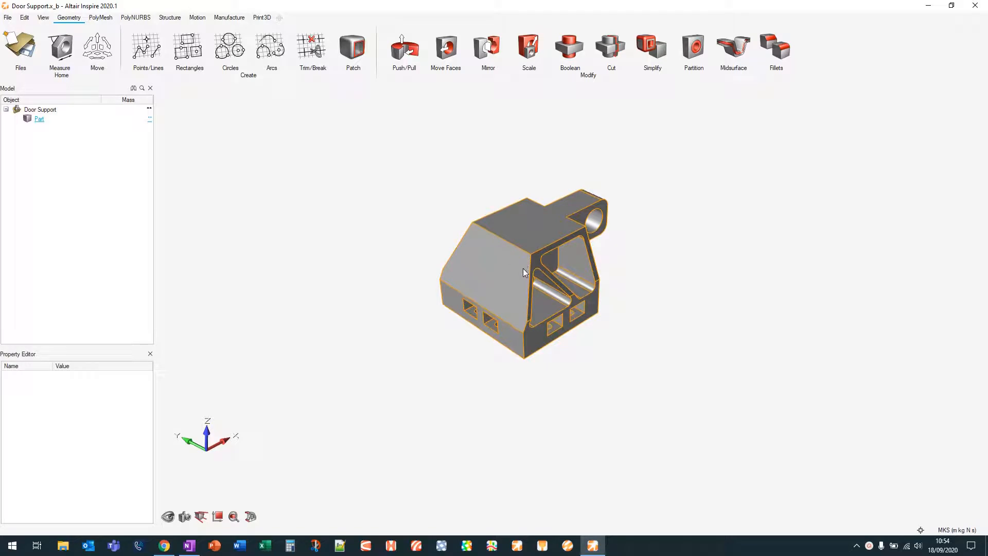
{"action": "right_click_drag", "start_coordinate": [524, 271], "coordinate": [536, 237]}
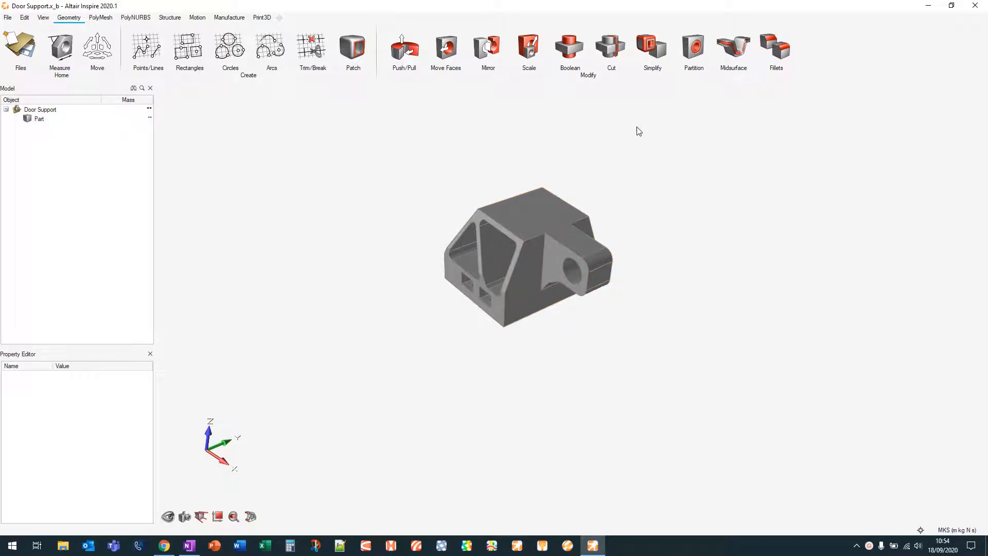
{"action": "middle_click_drag", "start_coordinate": [642, 148], "coordinate": [640, 201]}
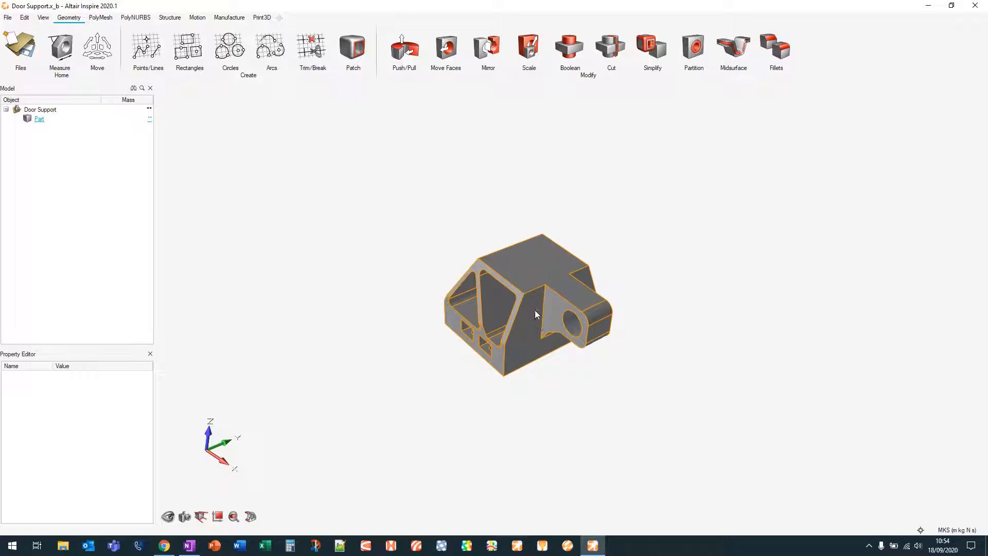
{"action": "scroll", "coordinate": [534, 300], "scroll_direction": "up", "scroll_amount": 2}
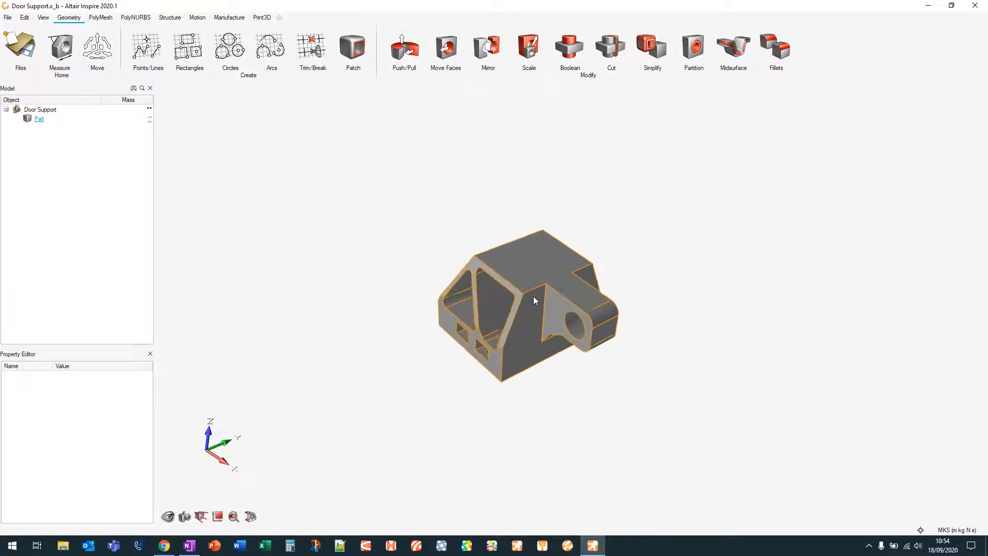
{"action": "right_click_drag", "start_coordinate": [655, 254], "coordinate": [527, 197]}
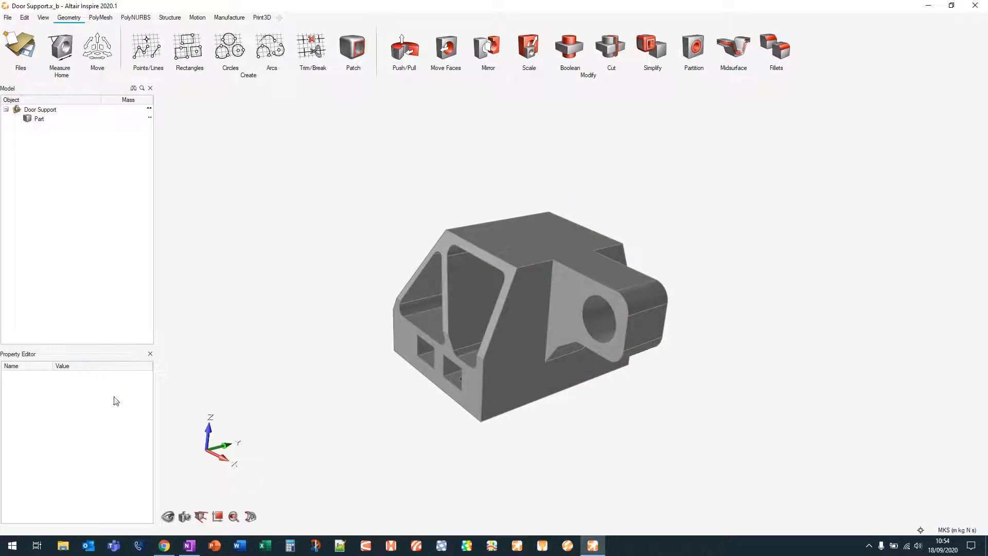
{"action": "left_click", "coordinate": [44, 18]}
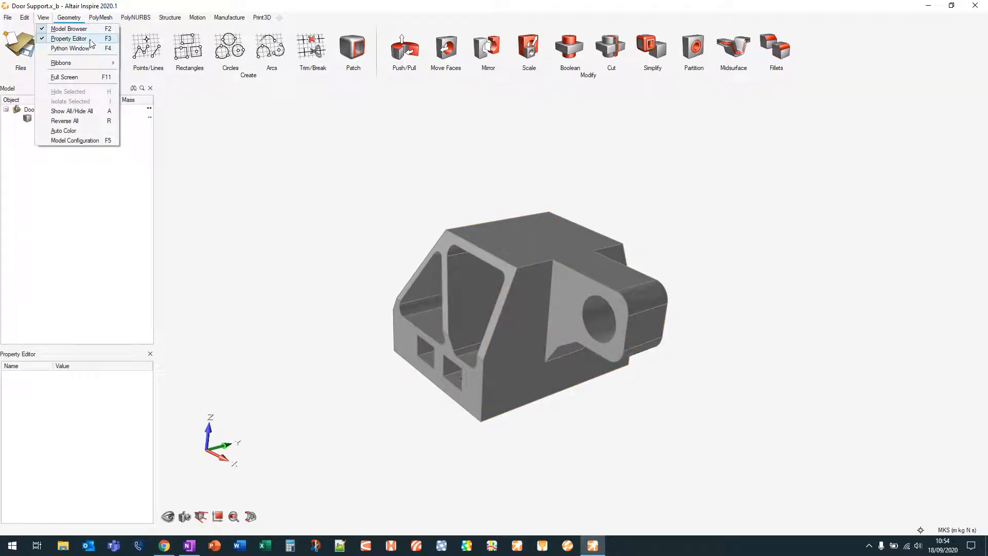
{"action": "left_click", "coordinate": [307, 207]}
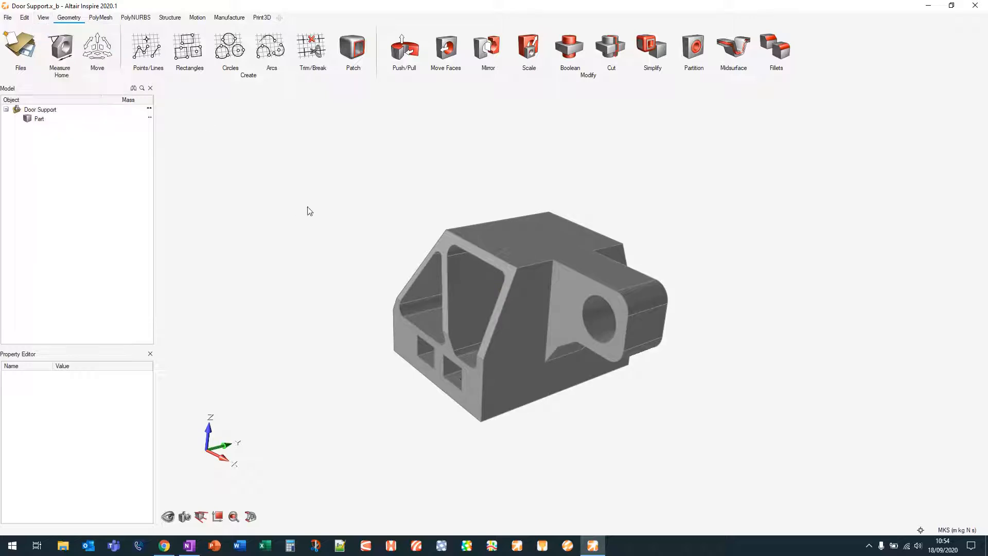
Select the door support part and review its properties in an enlarged Property Editor, including the mesh settings
{"action": "left_click", "coordinate": [536, 245]}
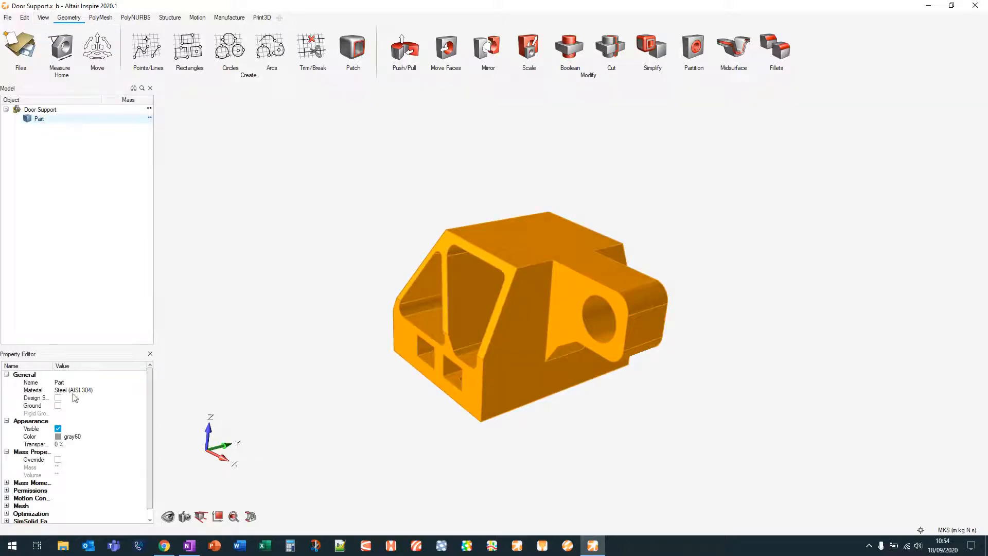
{"action": "left_click_drag", "start_coordinate": [71, 347], "coordinate": [79, 281]}
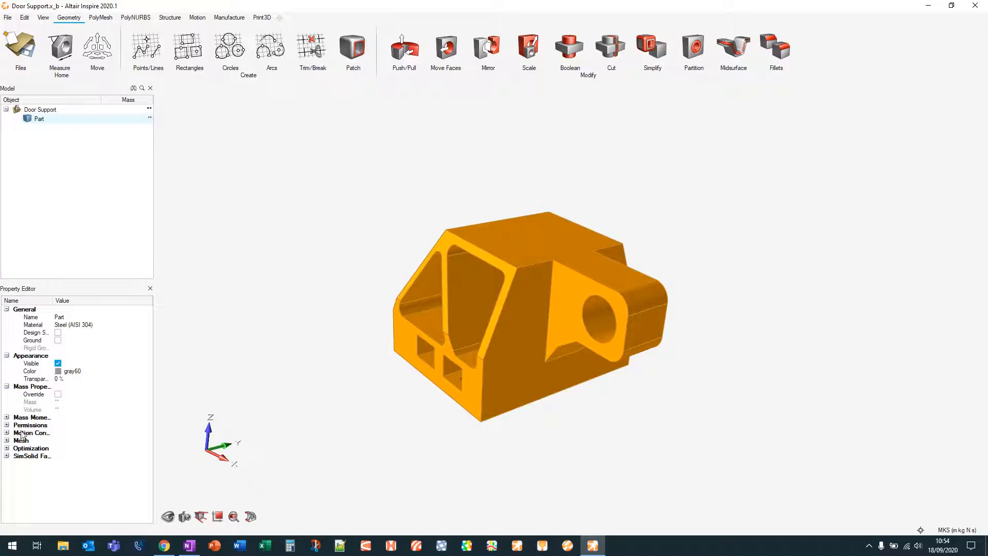
{"action": "left_click", "coordinate": [7, 440]}
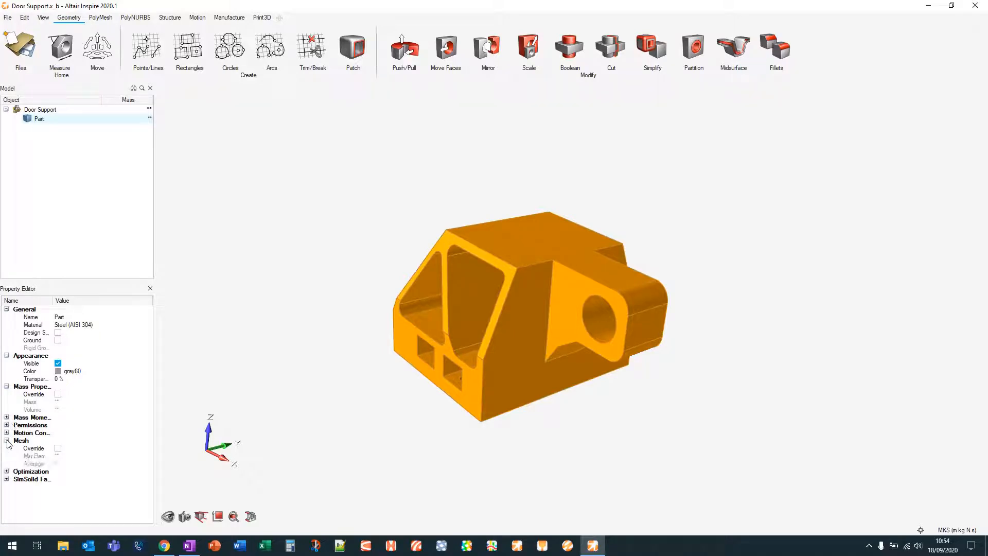
{"action": "left_click", "coordinate": [6, 441]}
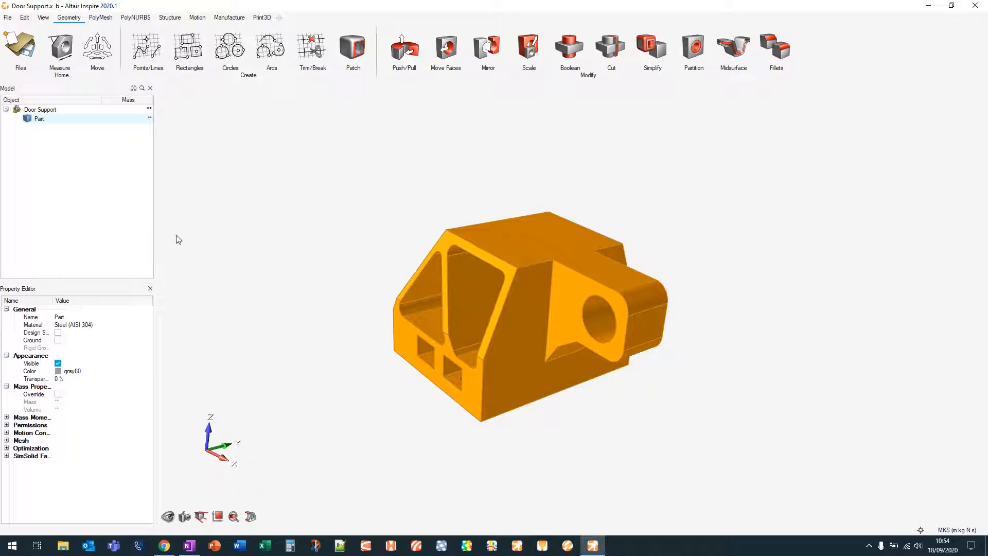
Set the part's material to Aluminum (2024-T3/T6/T8) and calculate its mass
{"action": "left_click", "coordinate": [92, 325]}
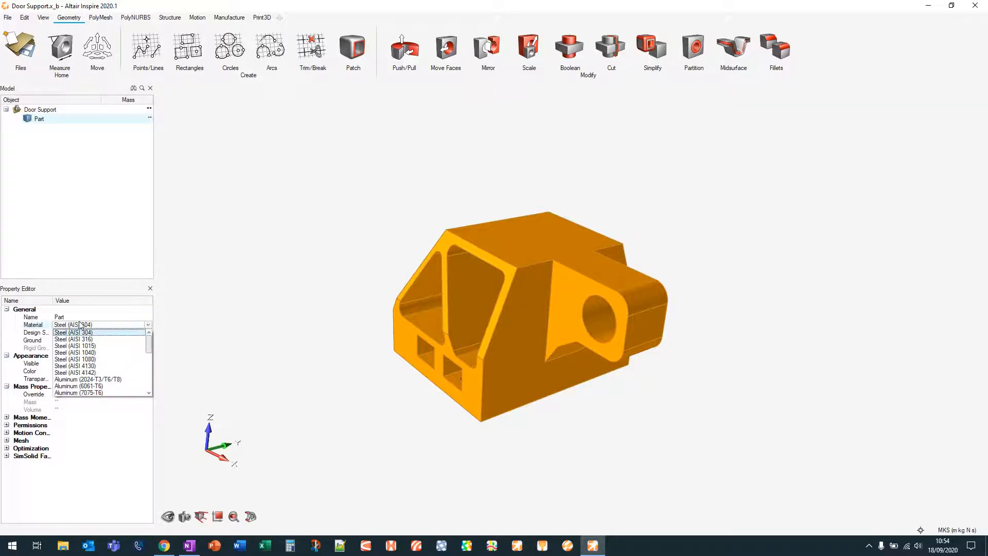
{"action": "left_click", "coordinate": [107, 332]}
{"action": "right_click", "coordinate": [519, 246]}
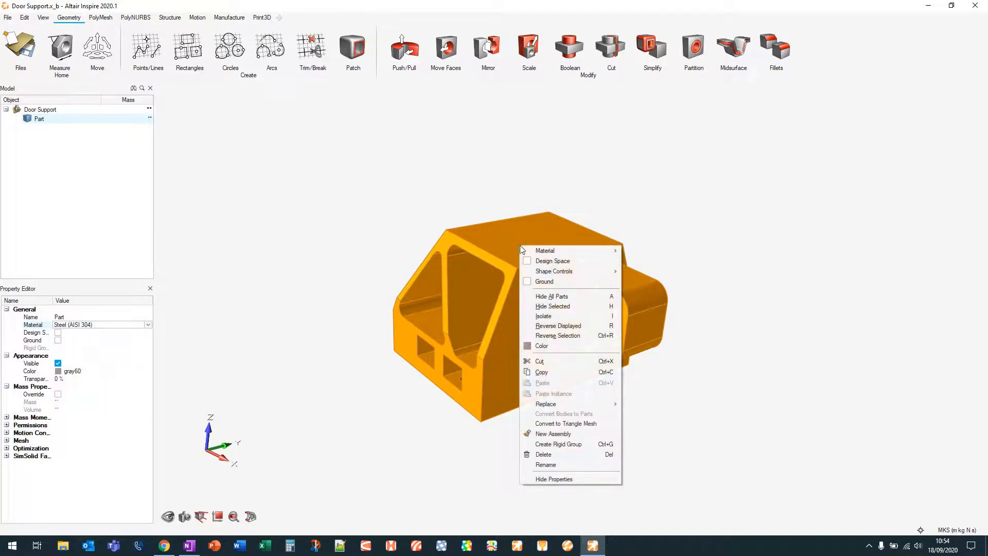
{"action": "mouse_move", "coordinate": [577, 252]}
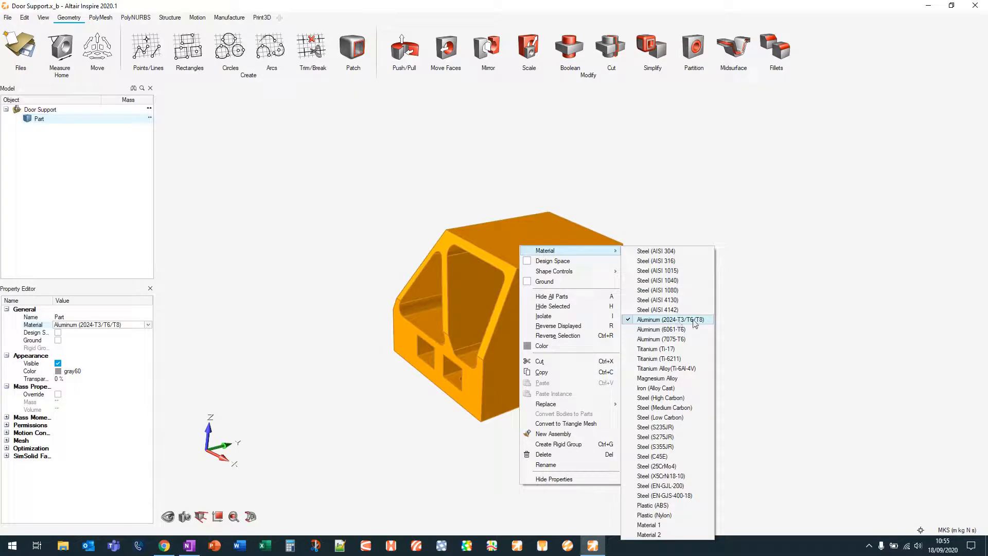
{"action": "left_click", "coordinate": [779, 145]}
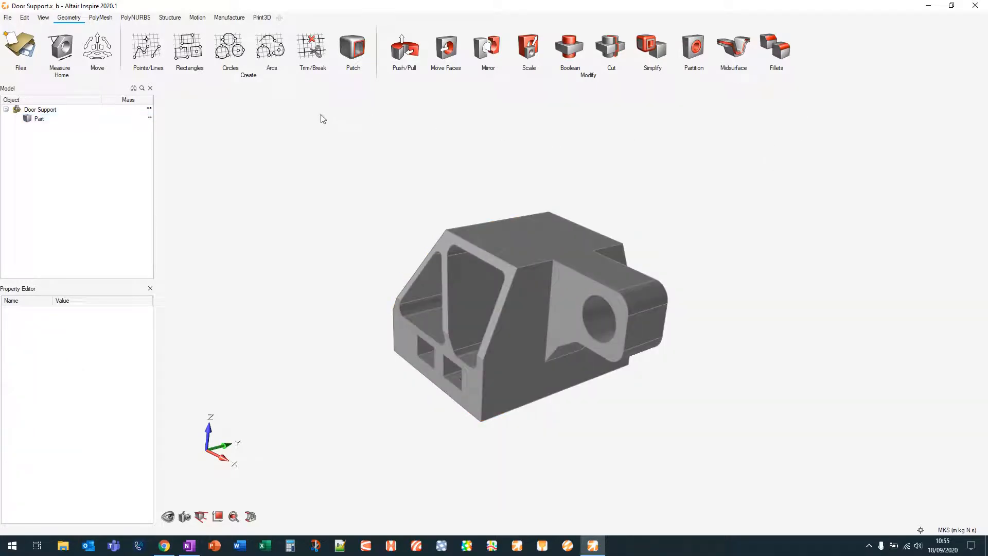
{"action": "left_click", "coordinate": [149, 118]}
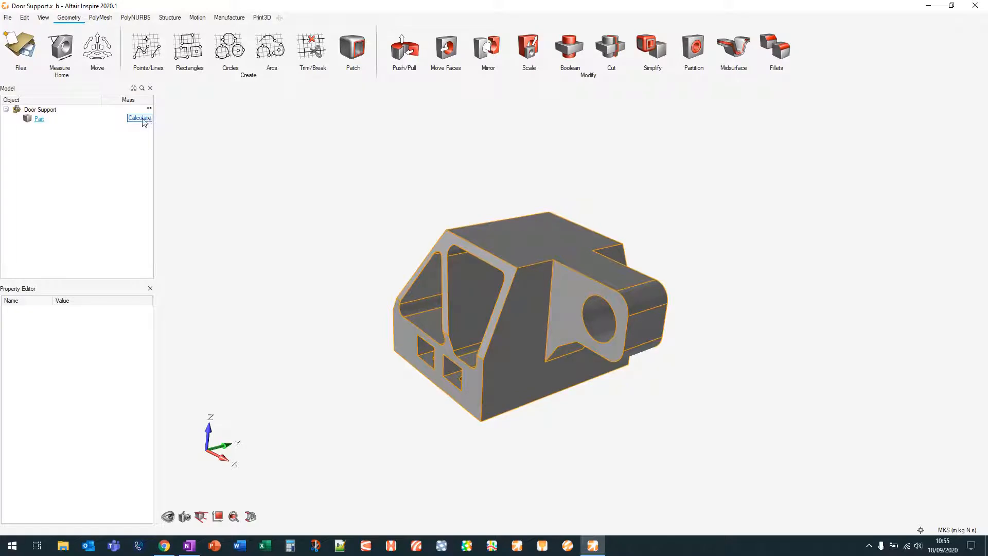
{"action": "left_click", "coordinate": [139, 119]}
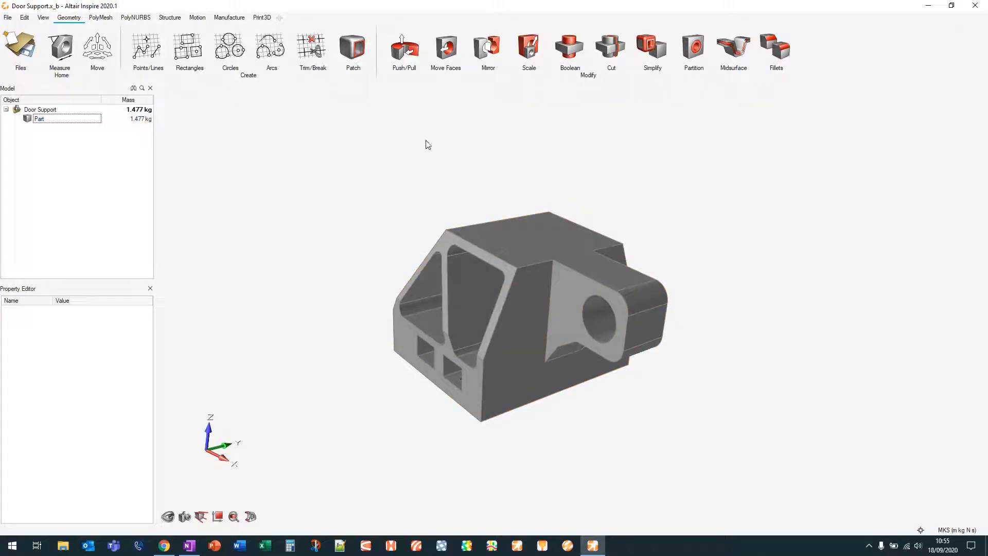
Delete Material 1 and Material 2 from the custom materials and add a new material with default properties
{"action": "left_click", "coordinate": [178, 18]}
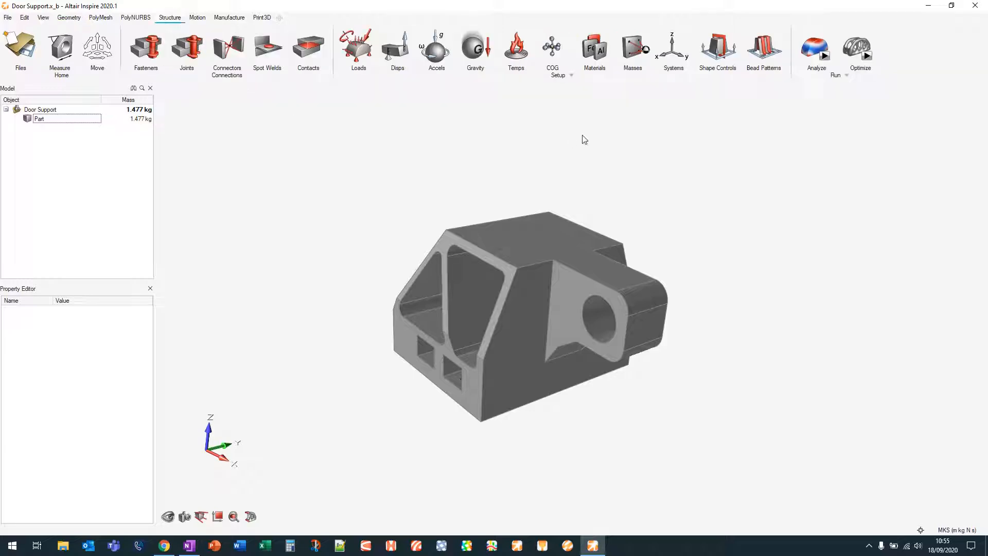
{"action": "left_click", "coordinate": [596, 48]}
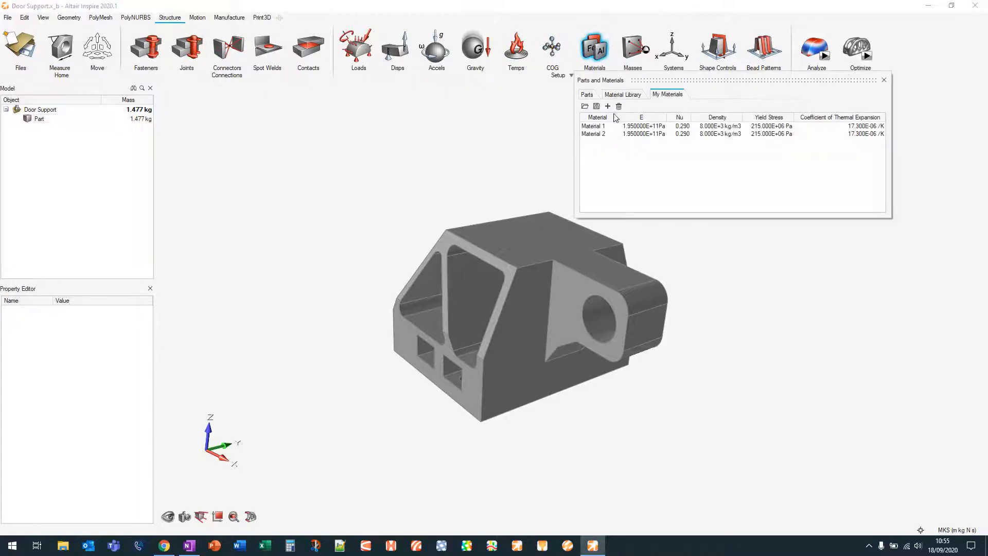
{"action": "left_click", "coordinate": [605, 126]}
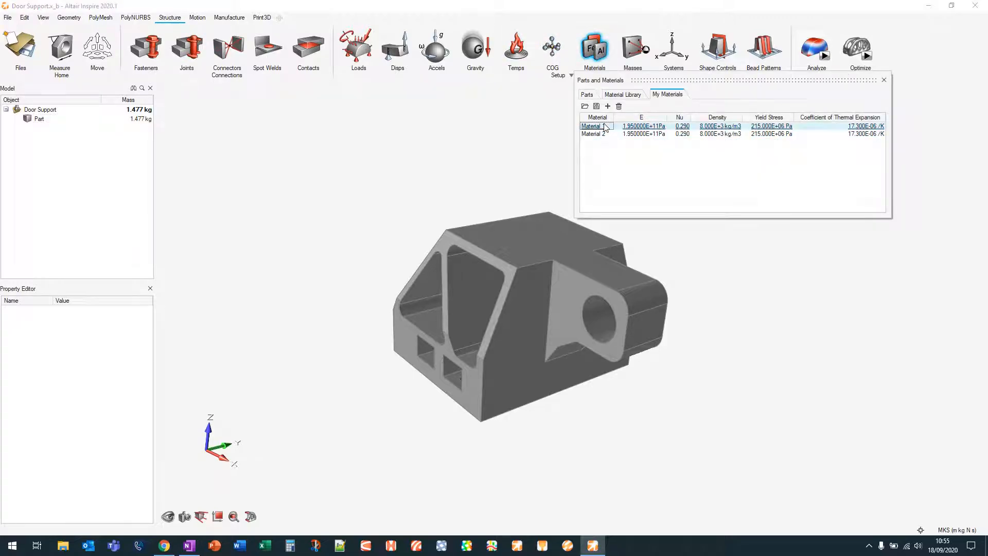
{"action": "left_click", "coordinate": [618, 106]}
{"action": "left_click", "coordinate": [602, 127]}
{"action": "left_click", "coordinate": [618, 106]}
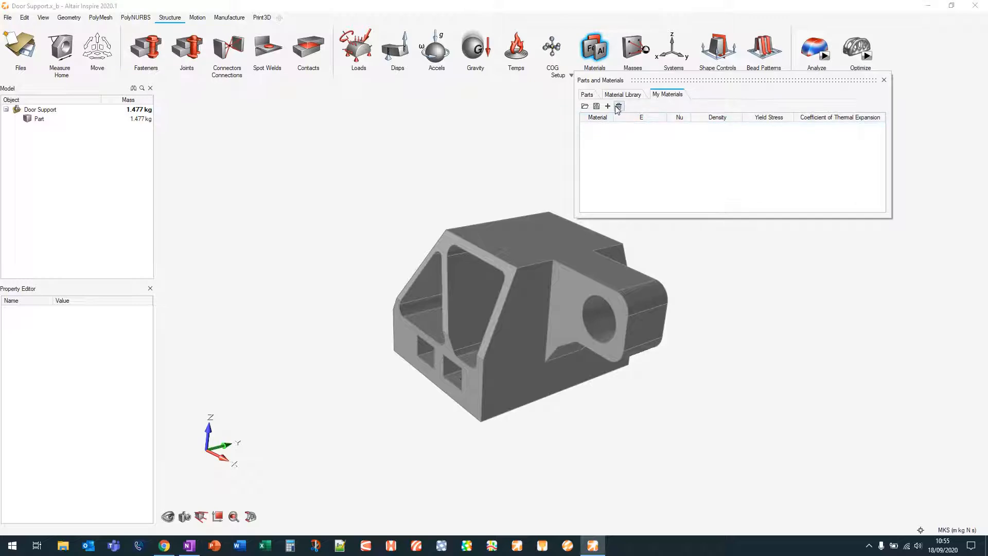
{"action": "left_click", "coordinate": [607, 106]}
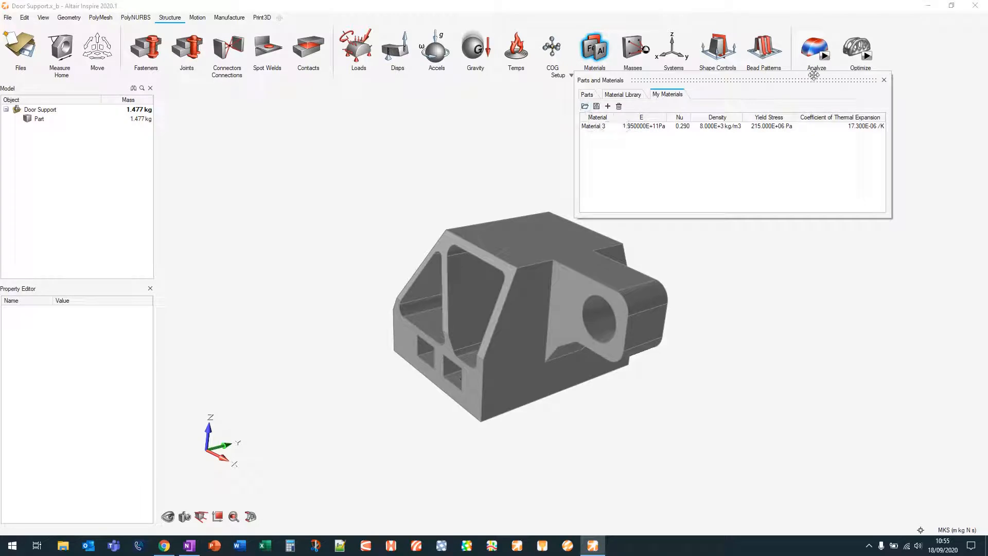
{"action": "left_click", "coordinate": [884, 80]}
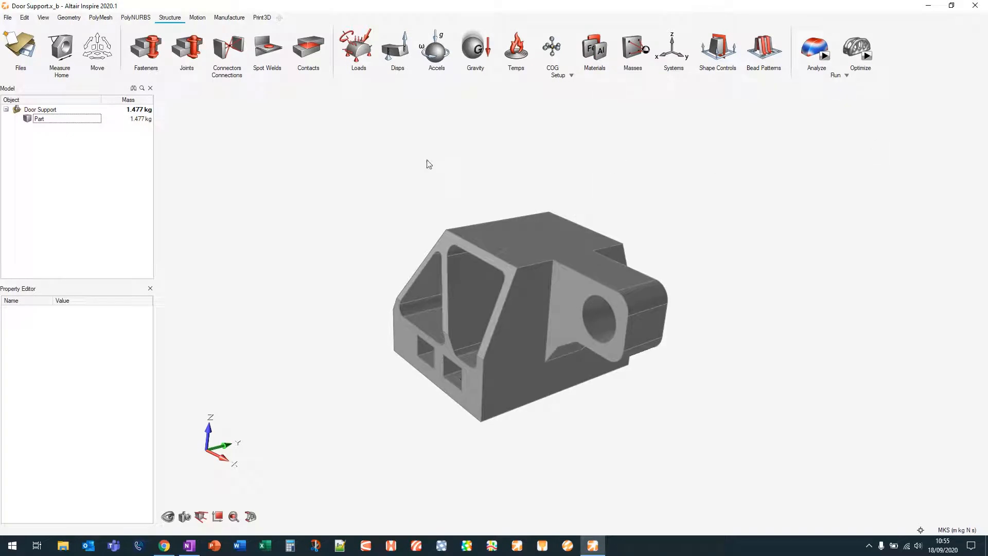
Start a rectangle sketch on the door support's flat top face, creating a new part for it
{"action": "left_click", "coordinate": [75, 18]}
{"action": "middle_click_drag", "start_coordinate": [392, 200], "coordinate": [453, 183]}
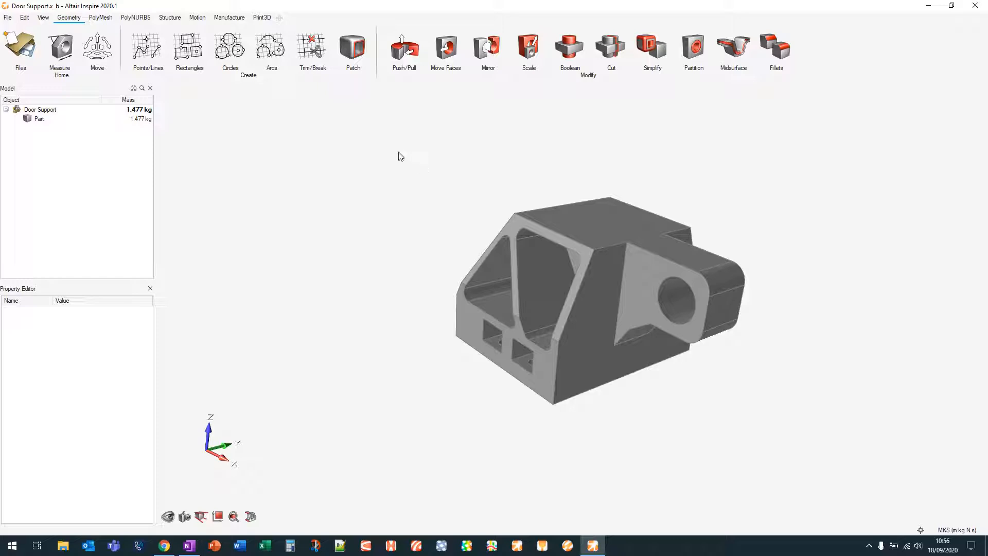
{"action": "left_click", "coordinate": [202, 53]}
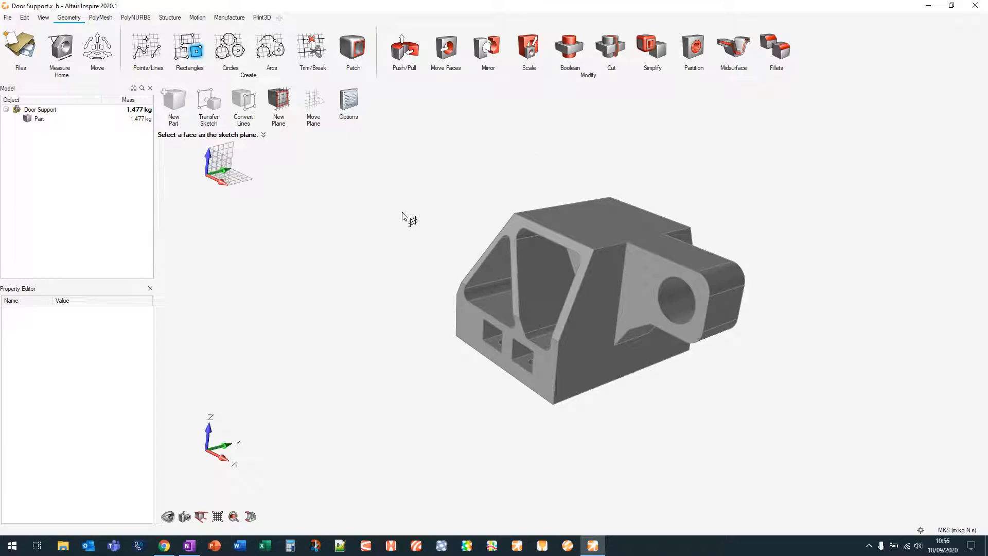
{"action": "right_click_drag", "start_coordinate": [380, 217], "coordinate": [379, 260]}
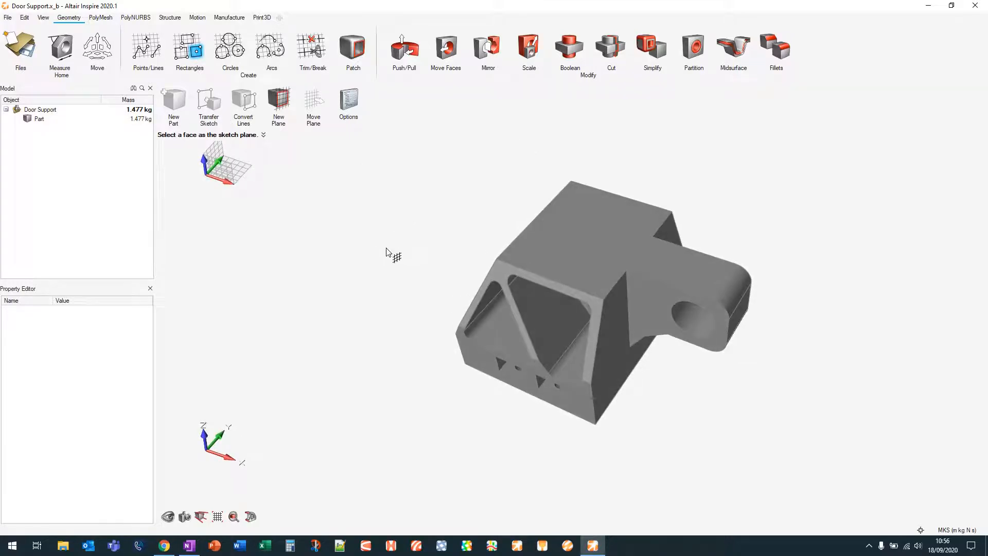
{"action": "left_click", "coordinate": [594, 240]}
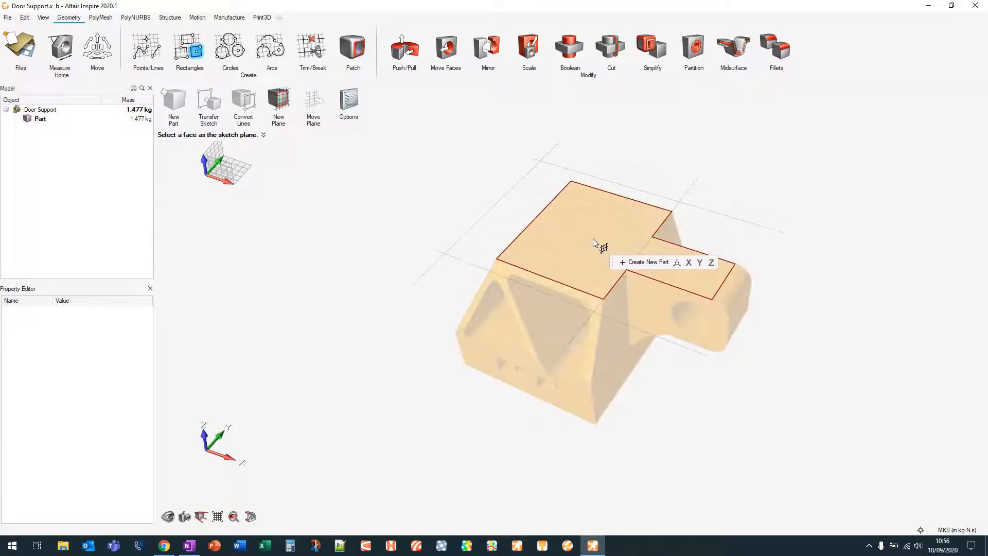
{"action": "left_click", "coordinate": [650, 262]}
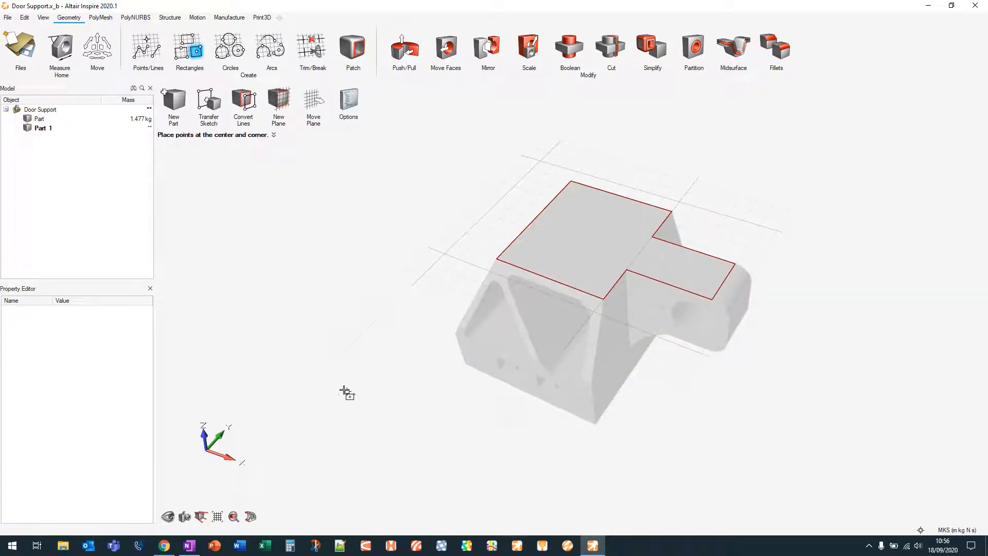
Sketch a centre-based rectangle about 0.046 m by 0.048 m inside the wide area of the top face, viewed normal to the sketch plane
{"action": "left_click", "coordinate": [218, 516]}
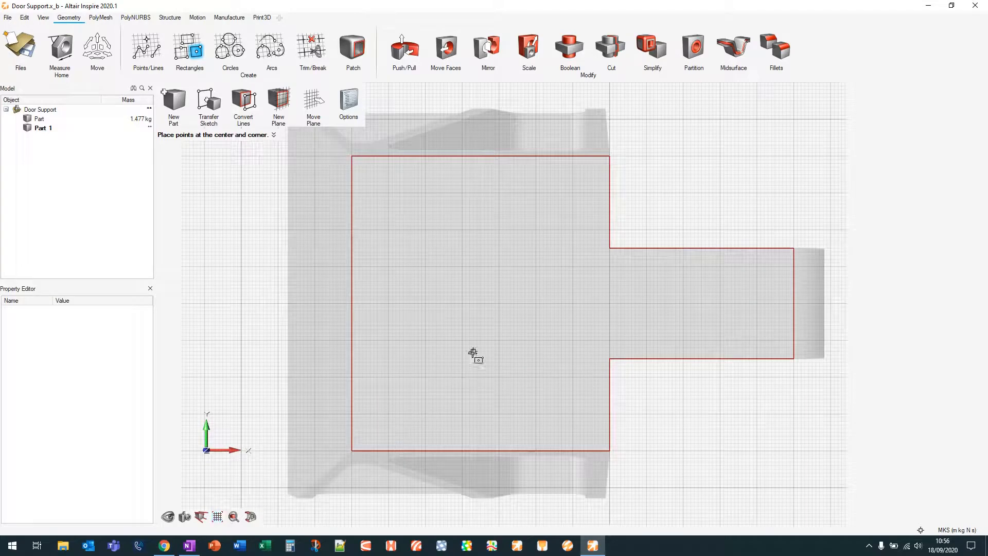
{"action": "left_click", "coordinate": [477, 292]}
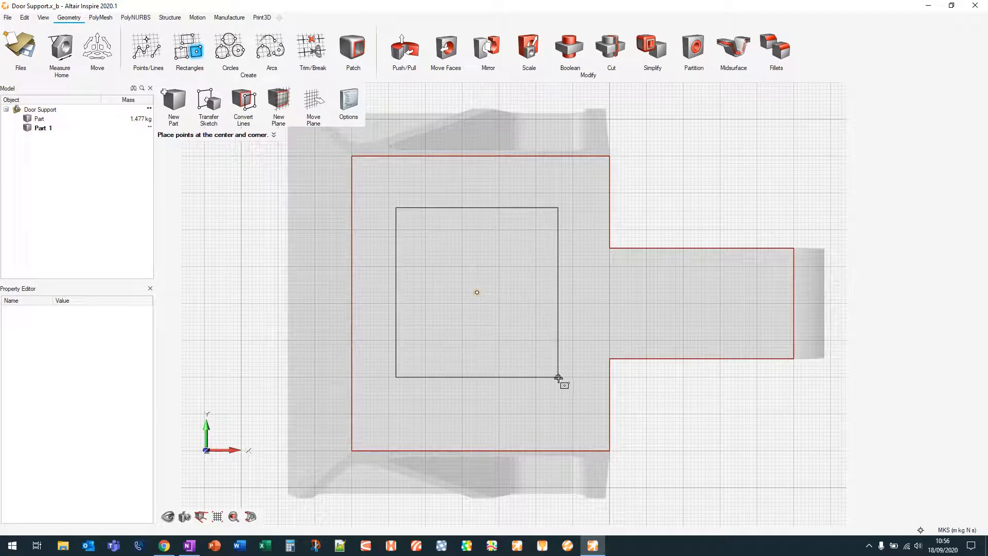
{"action": "left_click", "coordinate": [561, 380]}
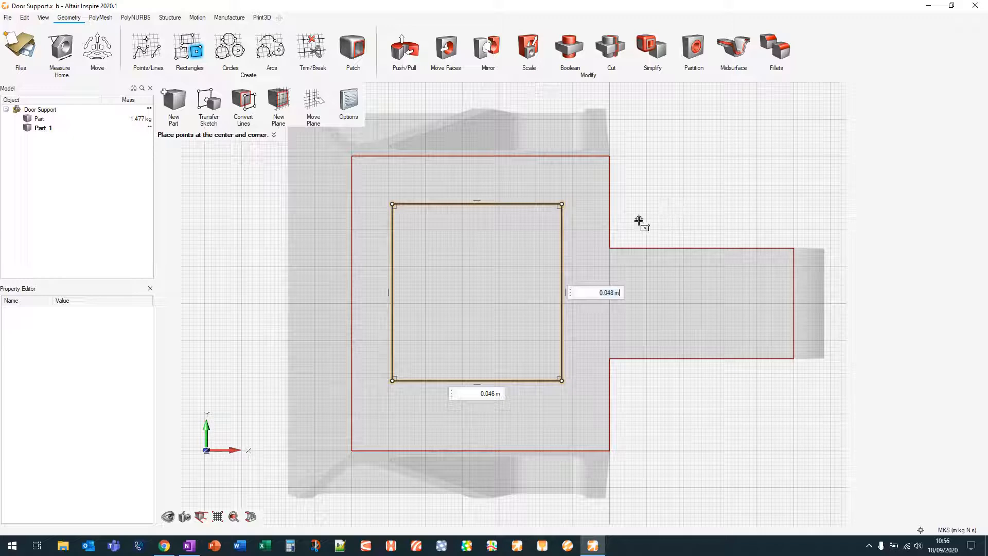
Finish the rectangle sketch and push/pull its area upward 0.04 m into a solid block on the top face
{"action": "right_click_drag", "start_coordinate": [669, 203], "coordinate": [694, 178]}
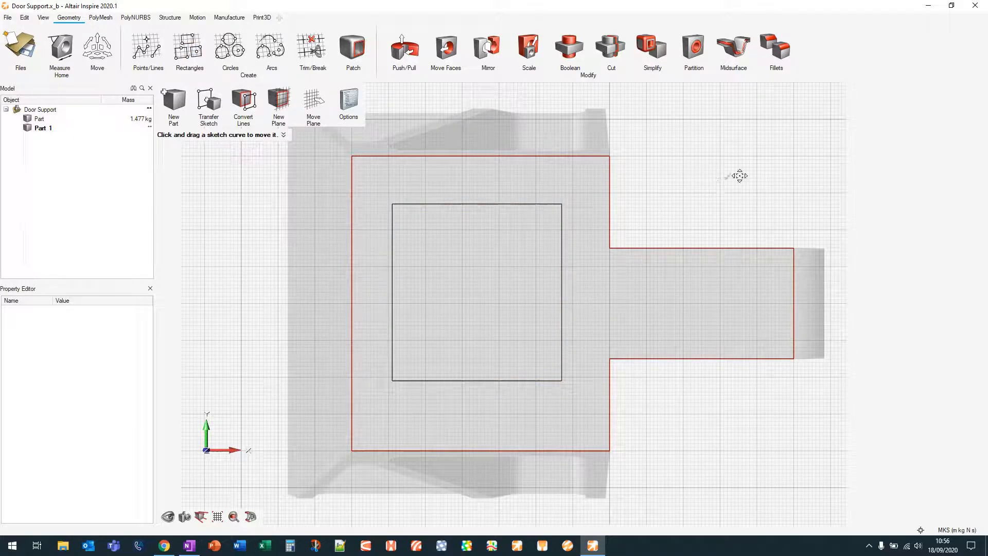
{"action": "key", "text": "p"}
{"action": "right_click_drag", "start_coordinate": [499, 254], "coordinate": [507, 165]}
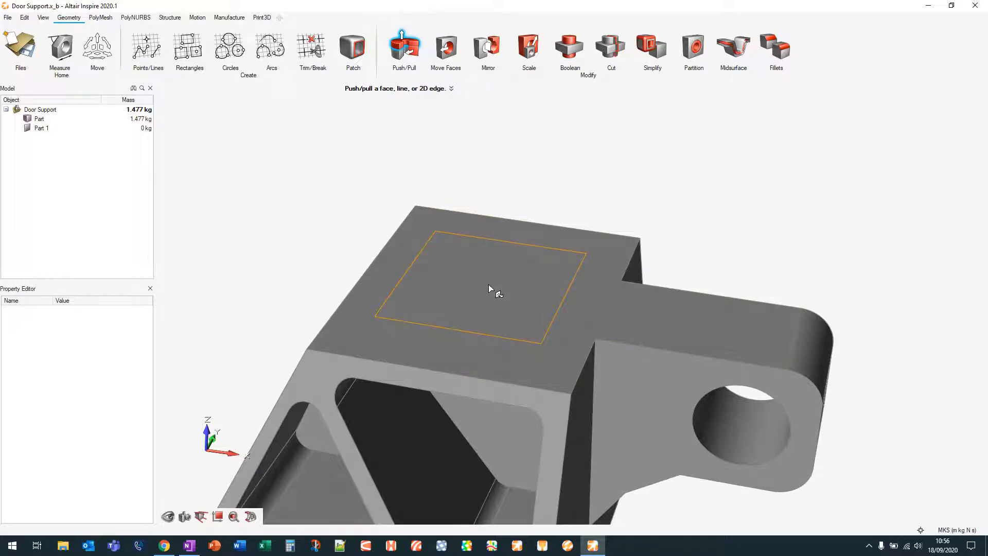
{"action": "left_click_drag", "start_coordinate": [489, 285], "coordinate": [490, 173]}
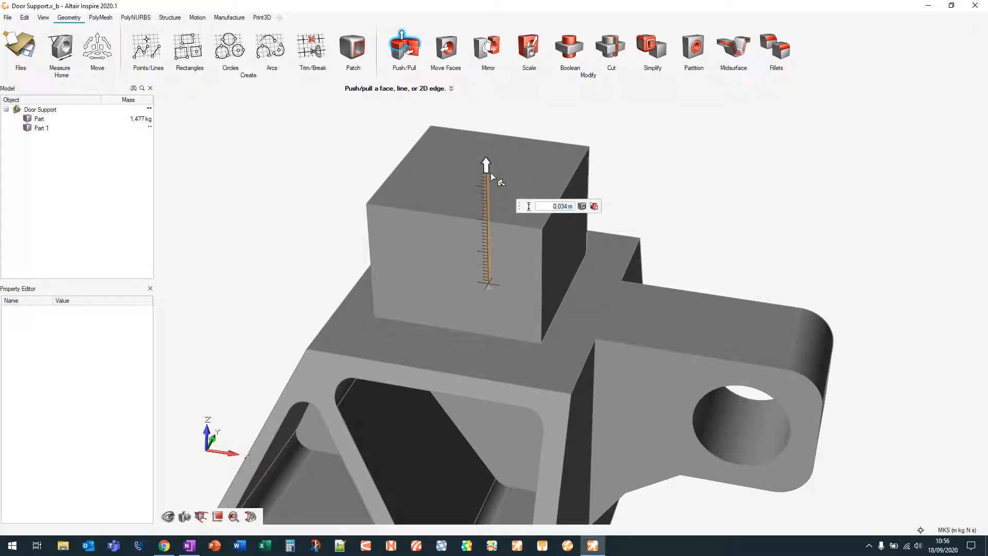
{"action": "type", "text": ".04"}
{"action": "key", "text": "Return"}
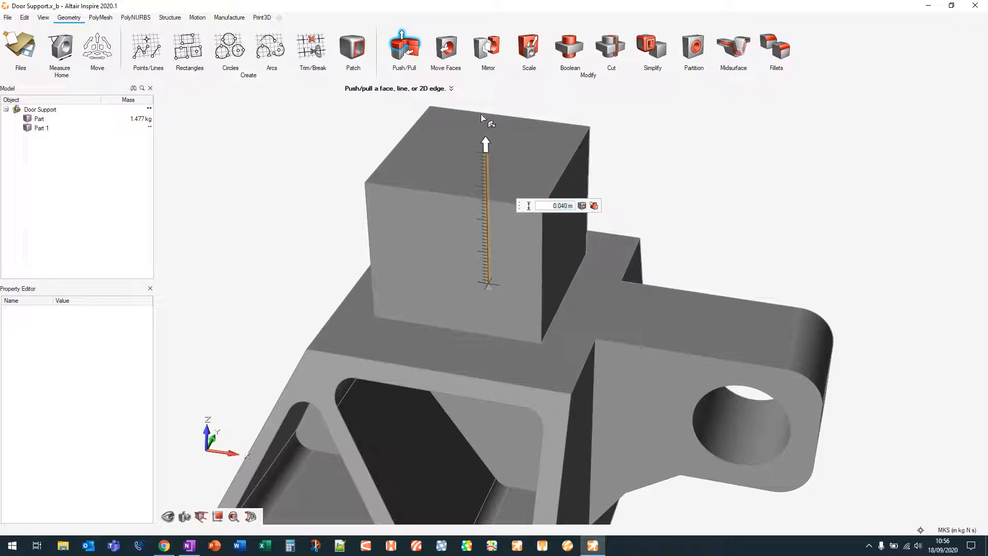
{"action": "right_click_drag", "start_coordinate": [658, 128], "coordinate": [639, 163]}
{"action": "right_click_drag", "start_coordinate": [590, 143], "coordinate": [607, 126]}
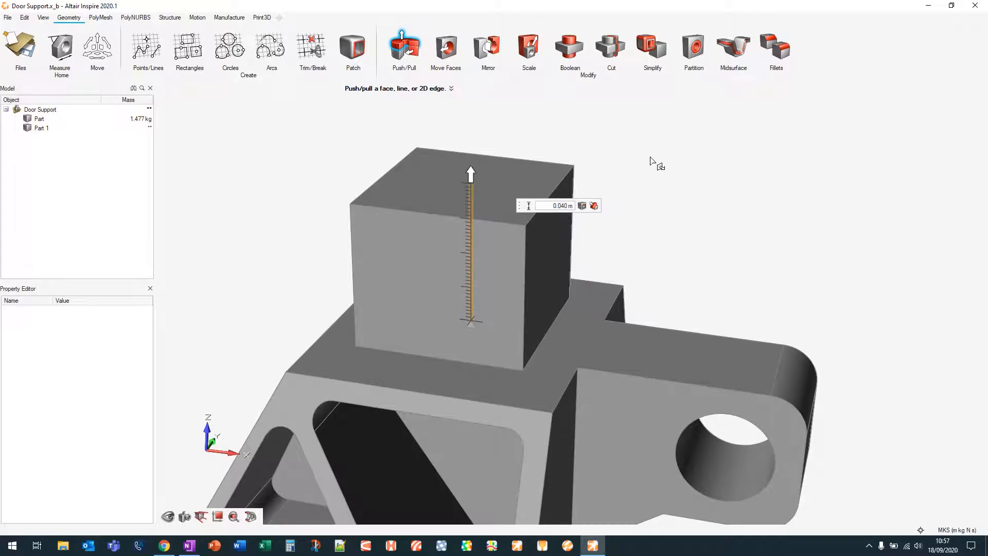
{"action": "right_click_drag", "start_coordinate": [650, 157], "coordinate": [681, 160]}
{"action": "right_click_drag", "start_coordinate": [689, 160], "coordinate": [623, 160]}
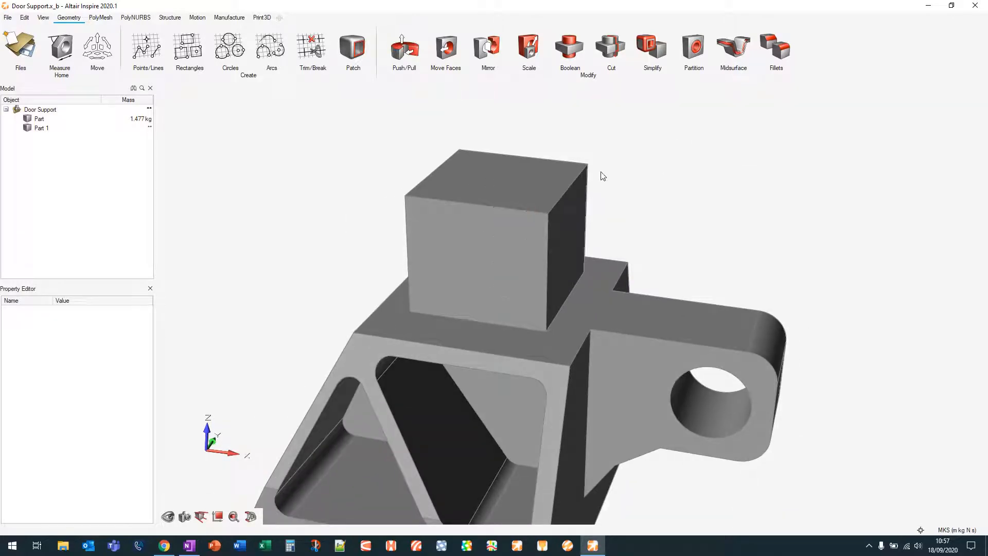
{"action": "right_click_drag", "start_coordinate": [742, 167], "coordinate": [704, 165]}
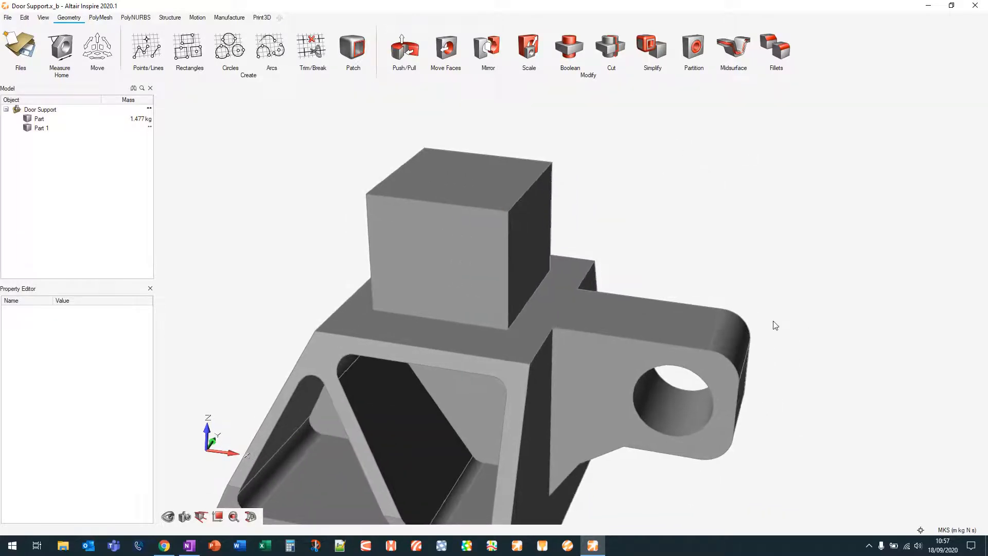
Review the available unit systems and keep MKS (m kg N s)
{"action": "left_click", "coordinate": [965, 530]}
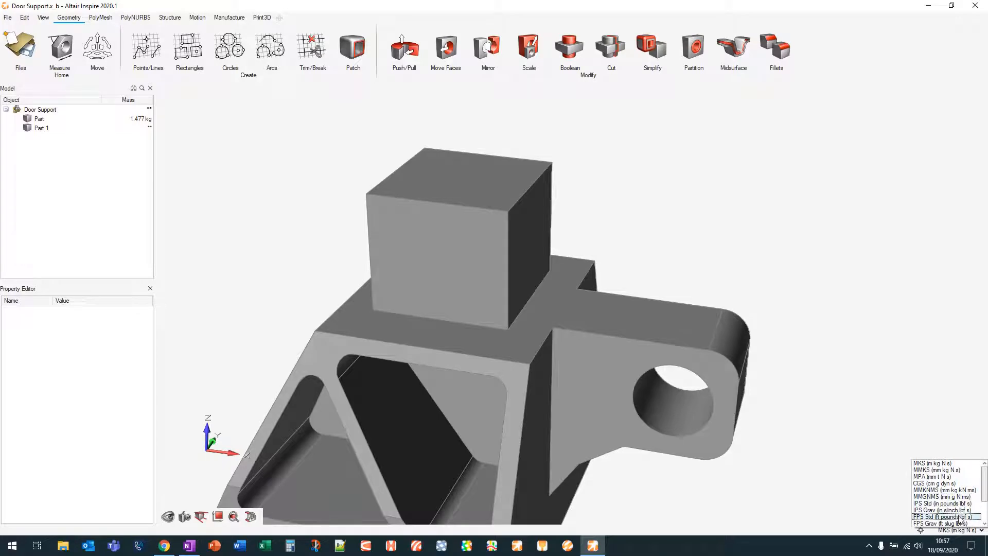
{"action": "left_click", "coordinate": [957, 464]}
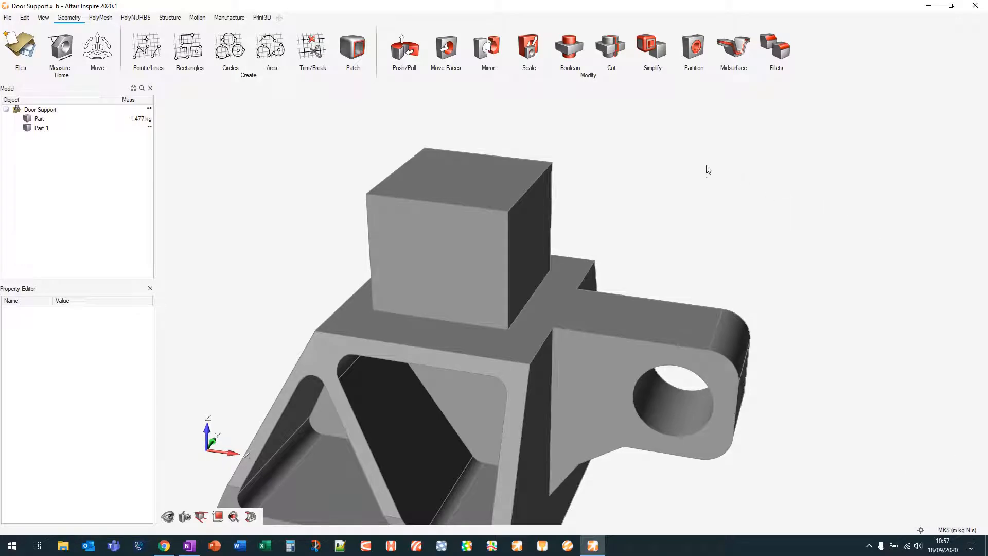
Delete the block part standing on the door support's top face
{"action": "scroll", "coordinate": [706, 170], "scroll_direction": "down", "scroll_amount": 3}
{"action": "middle_click_drag", "start_coordinate": [689, 188], "coordinate": [653, 194]}
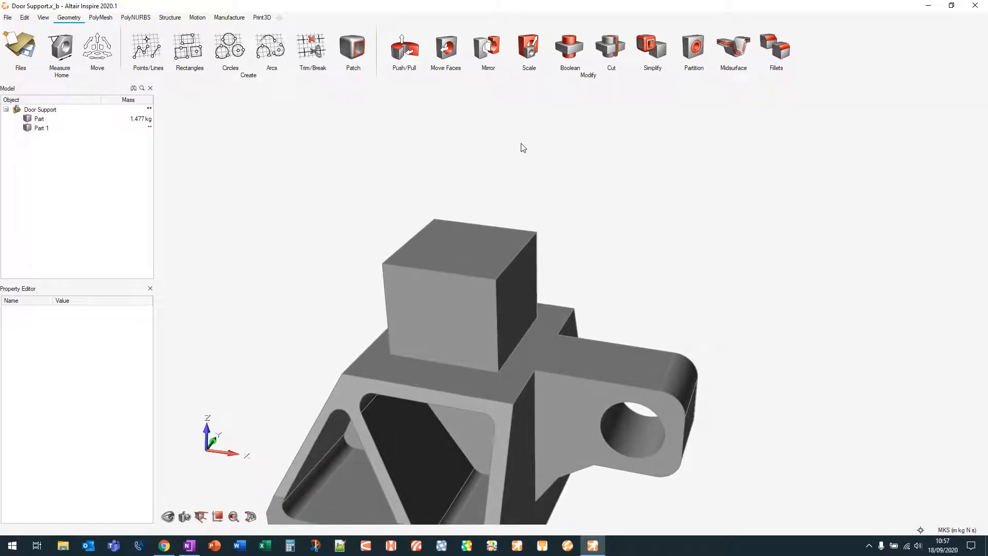
{"action": "middle_click_drag", "start_coordinate": [523, 148], "coordinate": [511, 106]}
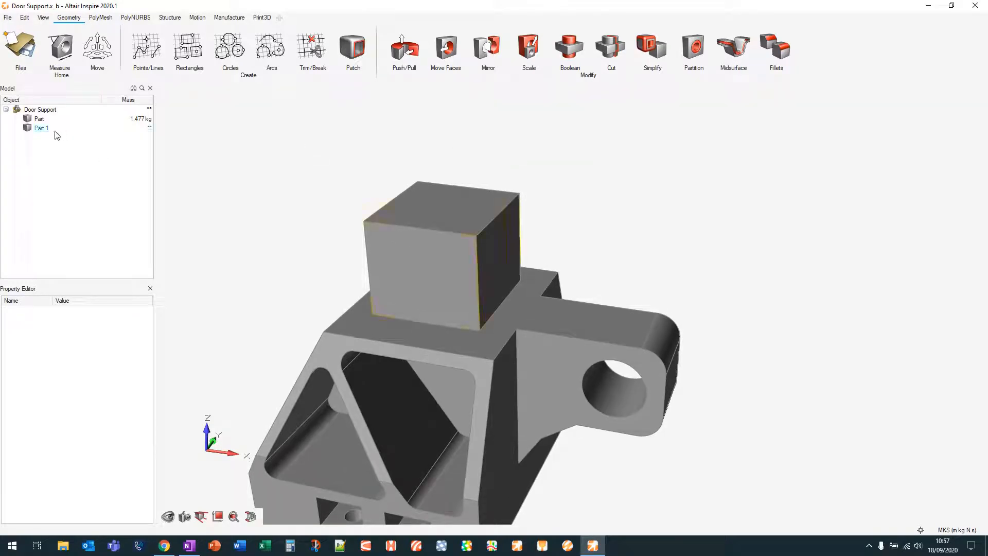
{"action": "left_click", "coordinate": [443, 244]}
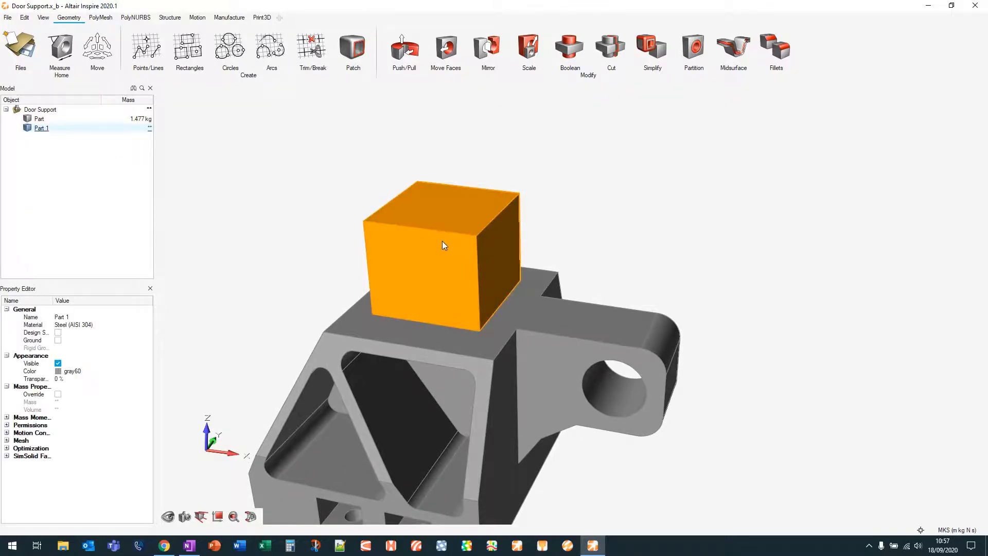
{"action": "key", "text": "Delete"}
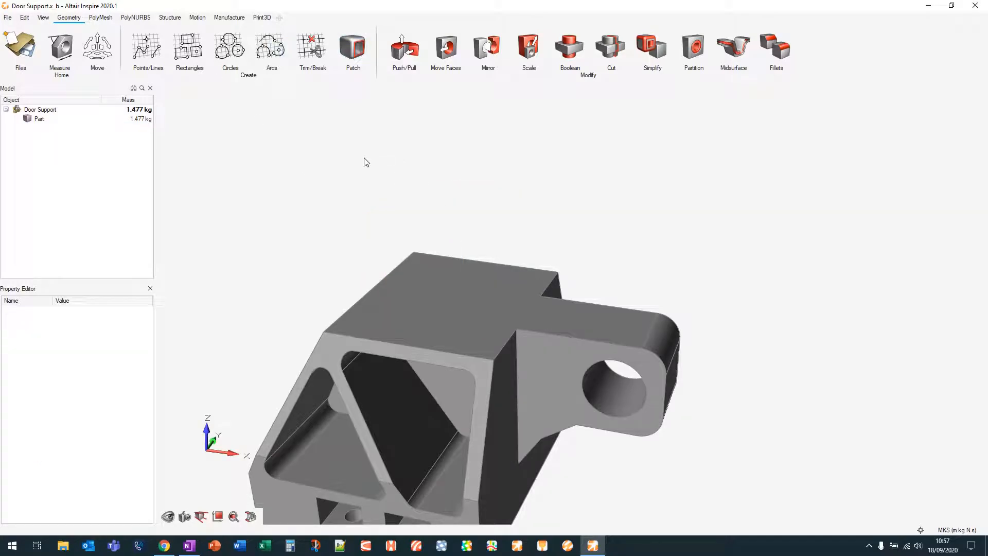
Patch the circular opening of the large hole in the door support's lug
{"action": "middle_click_drag", "start_coordinate": [353, 187], "coordinate": [413, 100]}
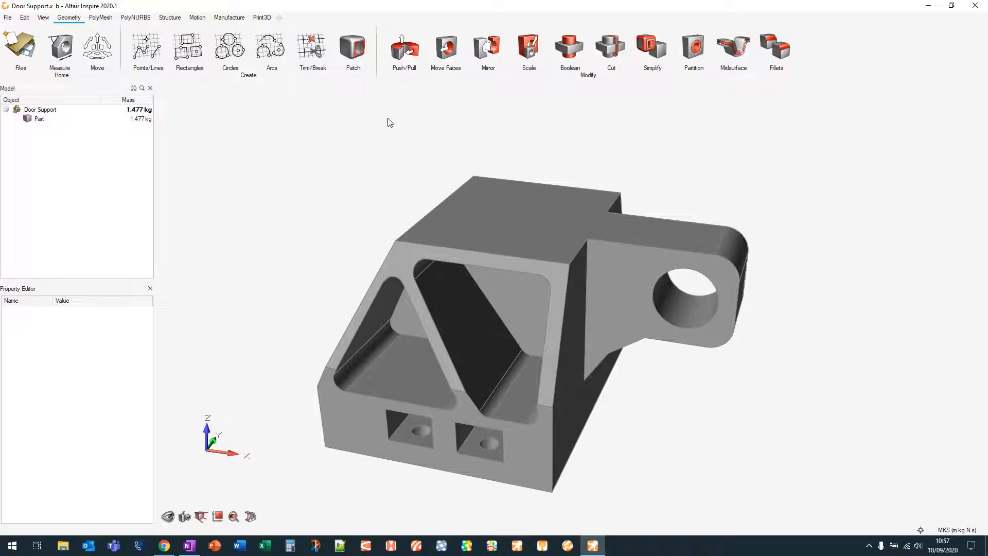
{"action": "left_click", "coordinate": [354, 50]}
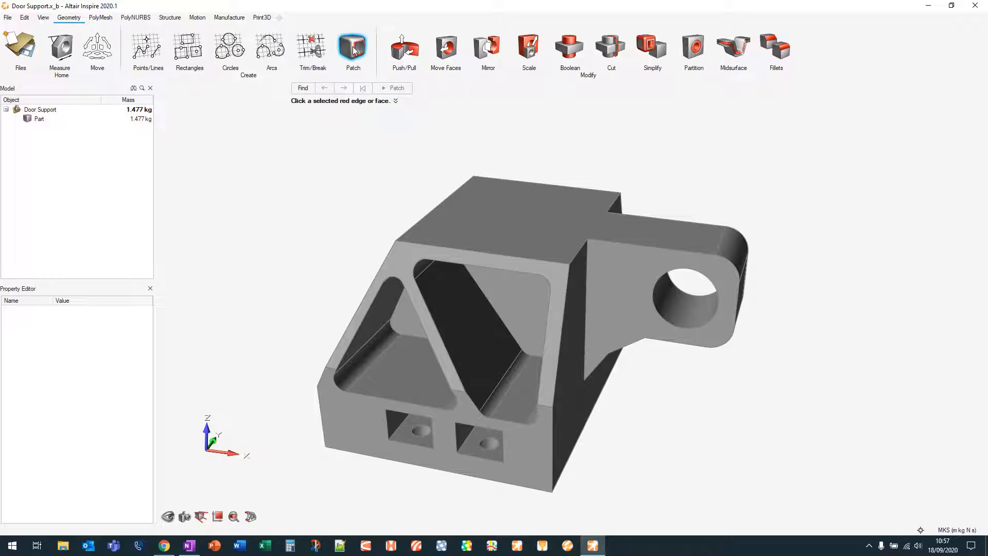
{"action": "left_click", "coordinate": [676, 270]}
{"action": "left_click", "coordinate": [677, 272]}
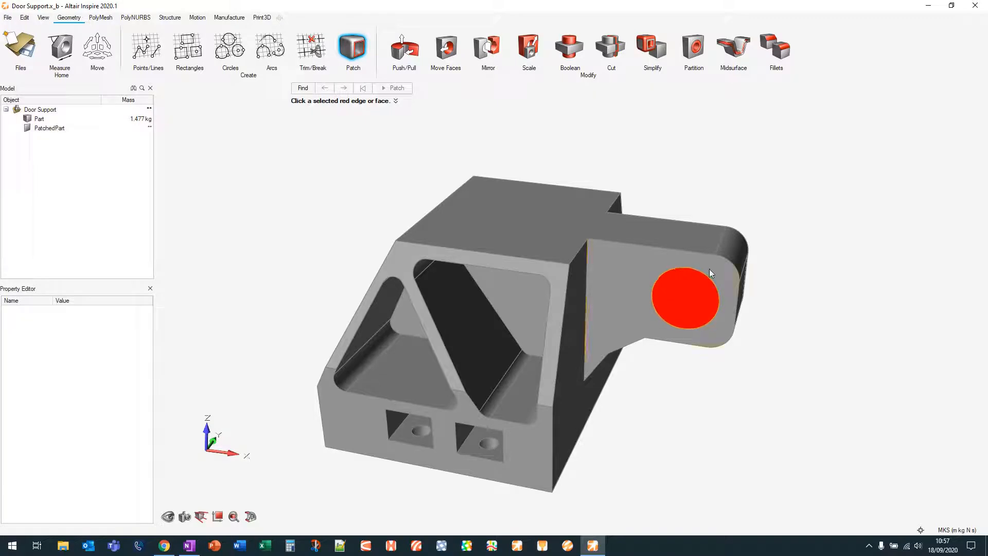
Remove the patch covering the lug hole and leave the Patch tool
{"action": "right_click_drag", "start_coordinate": [822, 293], "coordinate": [702, 304]}
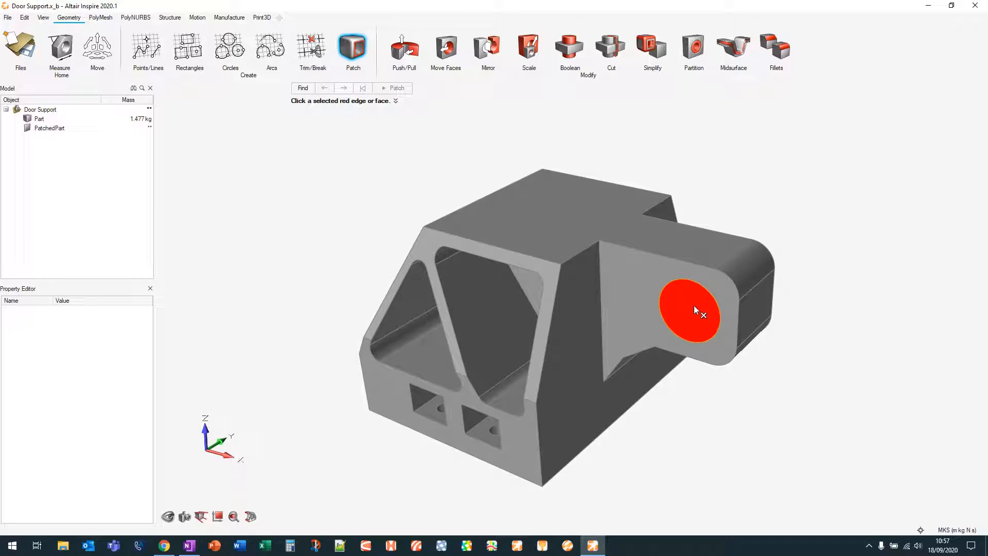
{"action": "left_click", "coordinate": [693, 307]}
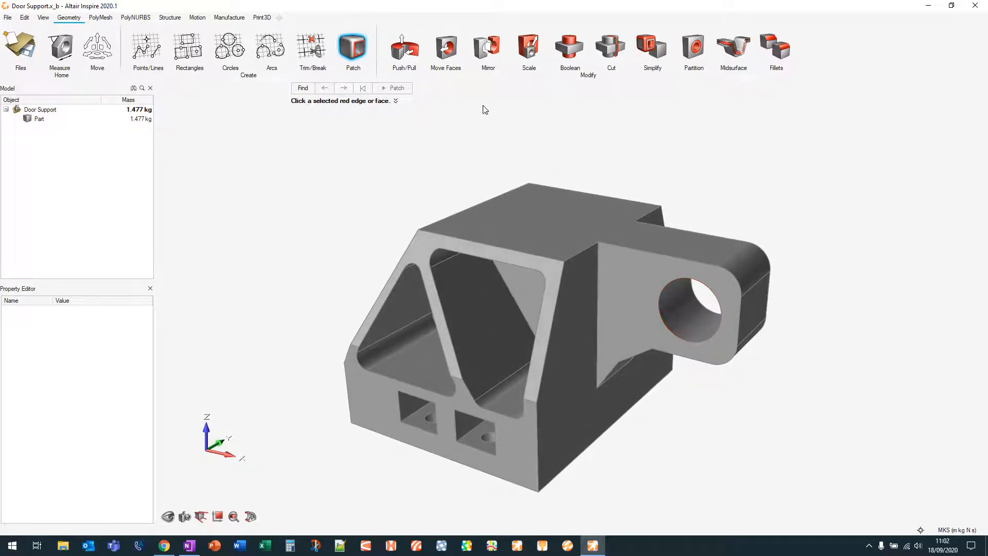
{"action": "left_click", "coordinate": [353, 44]}
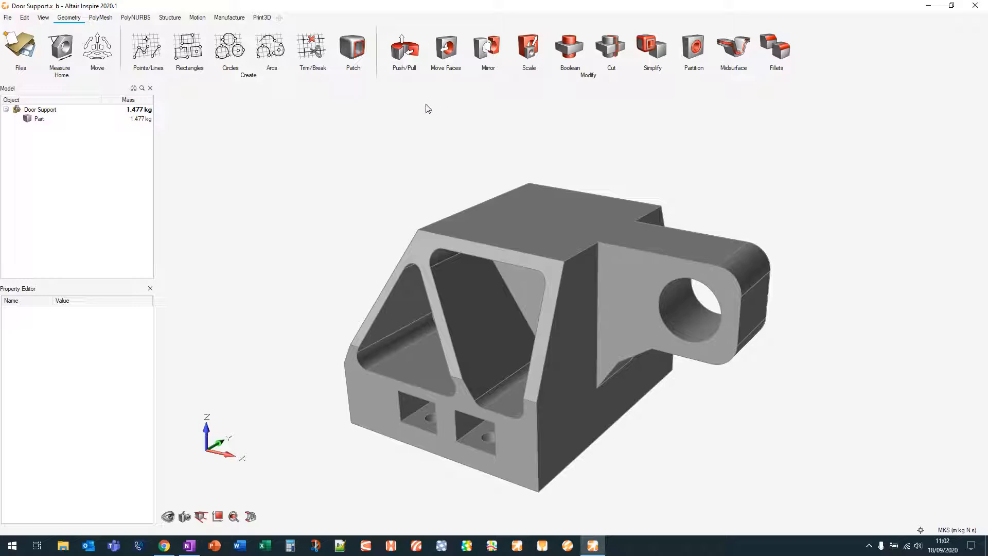
Push/pull the lug's side face outward about 0.013 m and undo the change
{"action": "left_click", "coordinate": [404, 48]}
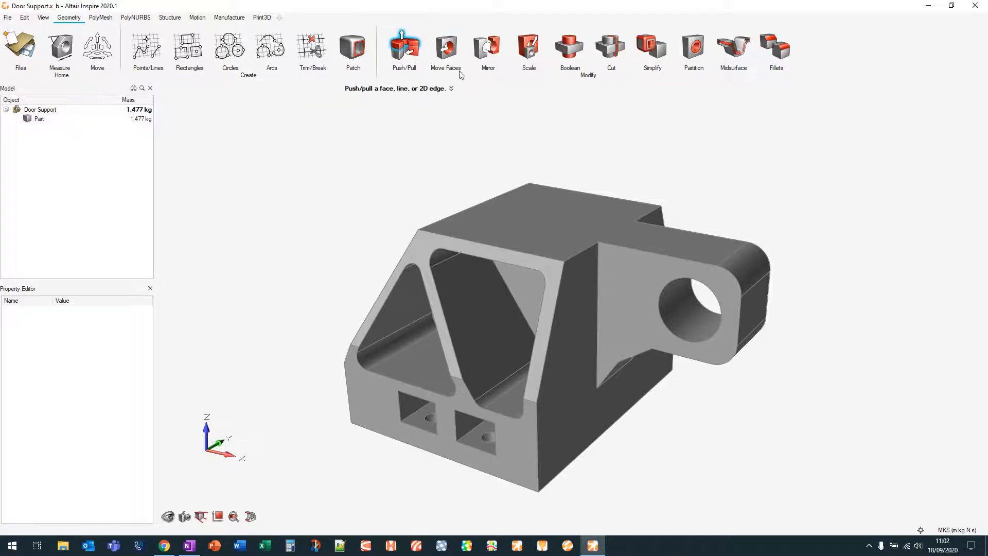
{"action": "middle_click_drag", "start_coordinate": [817, 396], "coordinate": [755, 392]}
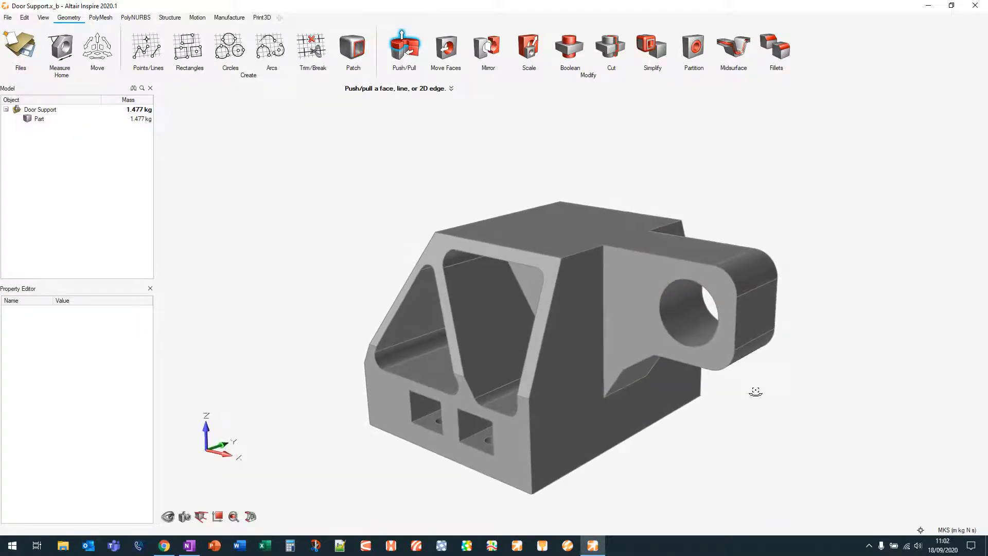
{"action": "left_click", "coordinate": [631, 274]}
{"action": "middle_click_drag", "start_coordinate": [650, 276], "coordinate": [626, 274]}
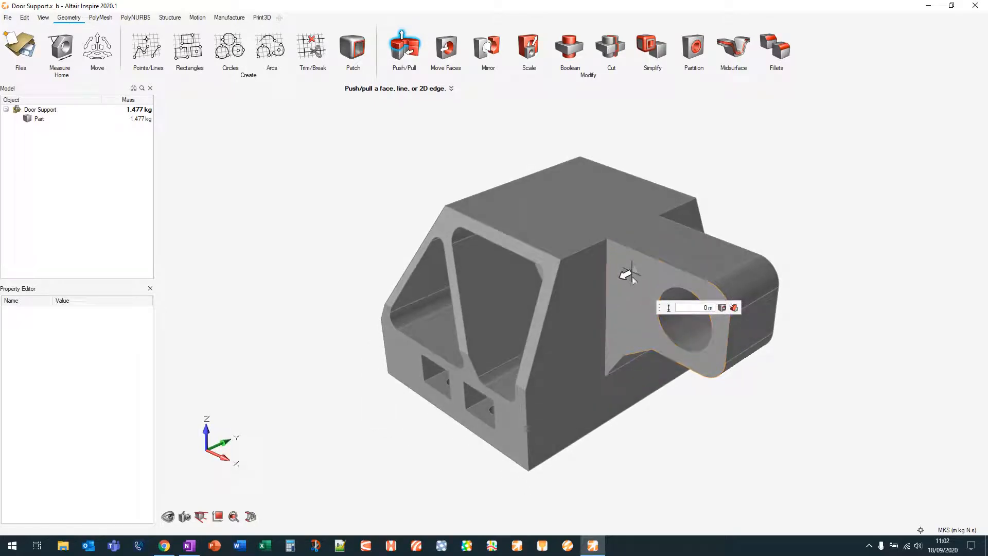
{"action": "left_click_drag", "start_coordinate": [632, 276], "coordinate": [610, 292]}
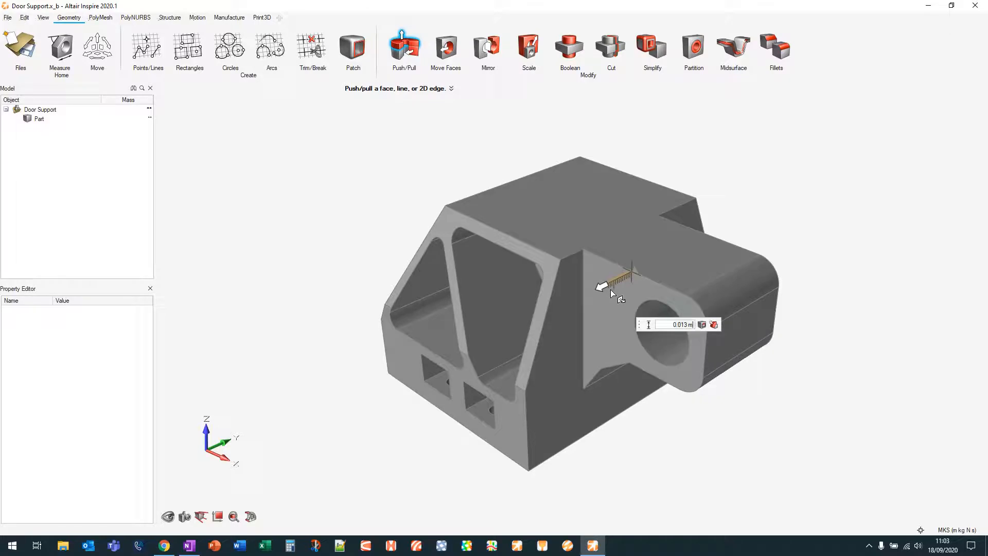
{"action": "left_click_drag", "start_coordinate": [610, 289], "coordinate": [610, 288]}
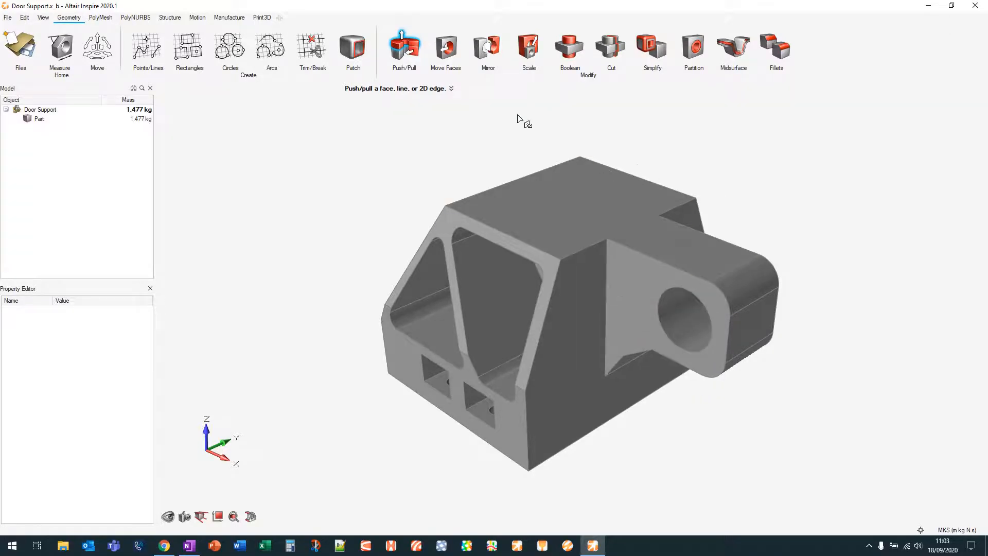
Select the lug hole's cylindrical face with Move Faces and exit the tool without moving it
{"action": "middle_click_drag", "start_coordinate": [527, 118], "coordinate": [526, 104]}
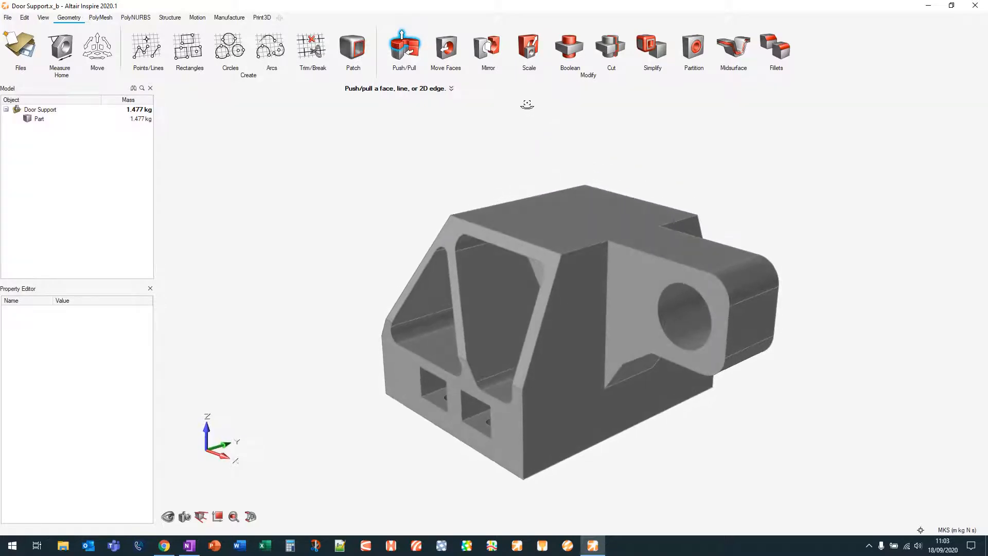
{"action": "left_click", "coordinate": [451, 52]}
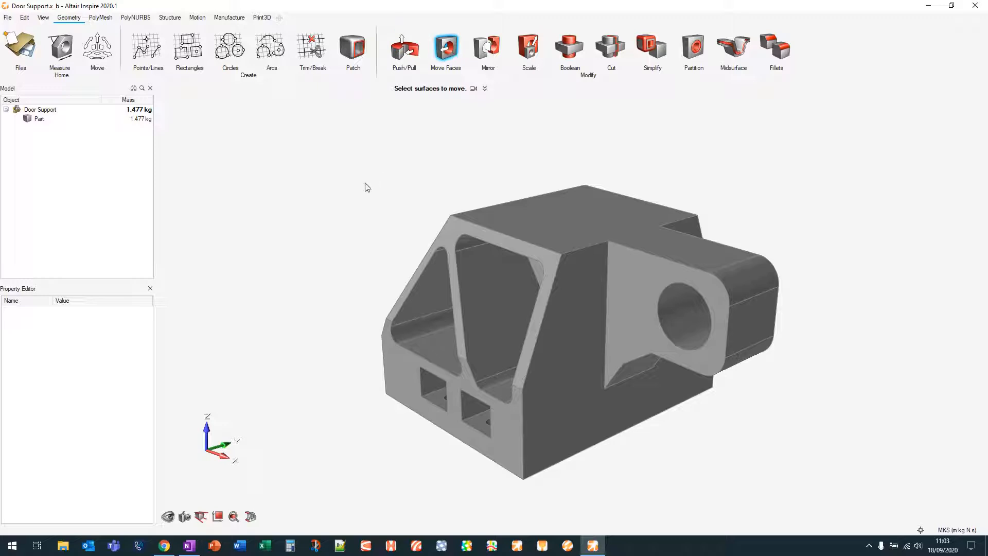
{"action": "right_click_drag", "start_coordinate": [309, 216], "coordinate": [345, 249]}
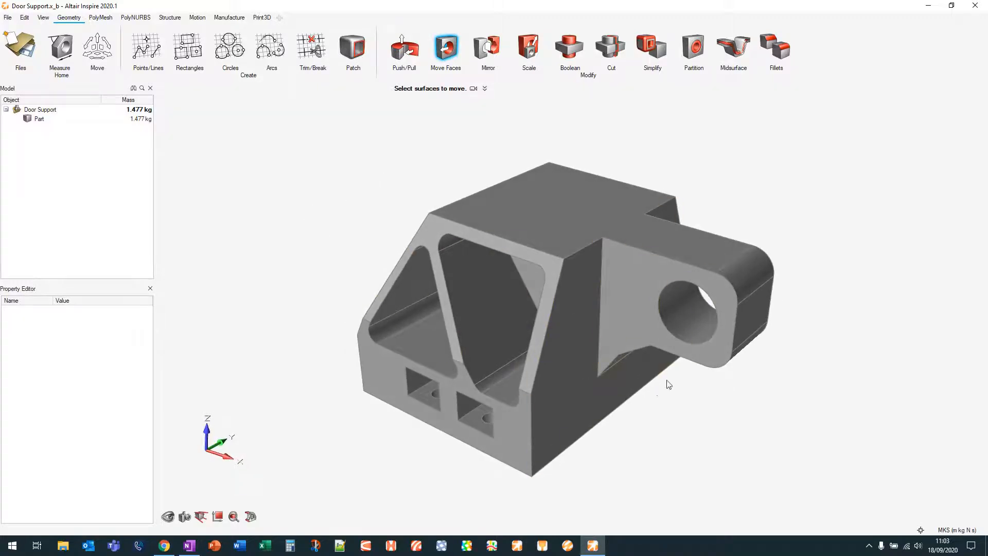
{"action": "left_click", "coordinate": [690, 311]}
{"action": "mouse_move", "coordinate": [737, 310]}
{"action": "left_mouse_down"}
{"action": "mouse_move", "coordinate": [693, 302]}
{"action": "mouse_move", "coordinate": [736, 308]}
{"action": "left_mouse_up"}
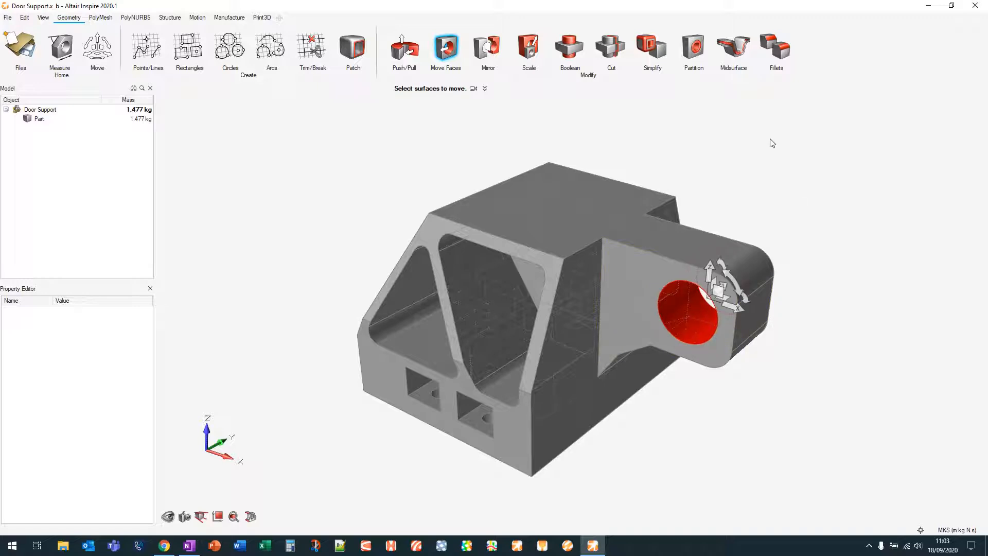
{"action": "left_click", "coordinate": [460, 55]}
Mirror the door support across its rear side face with the Keep Original and Instance options enabled
{"action": "right_click_drag", "start_coordinate": [872, 240], "coordinate": [800, 283]}
{"action": "left_click", "coordinate": [490, 49]}
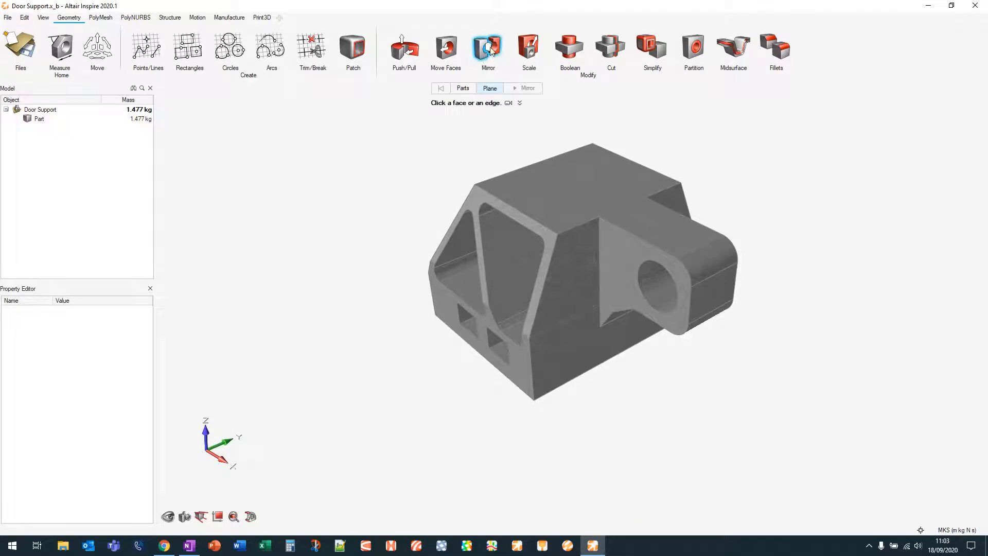
{"action": "right_click_drag", "start_coordinate": [778, 163], "coordinate": [564, 238]}
{"action": "right_click_drag", "start_coordinate": [707, 266], "coordinate": [782, 211]}
{"action": "left_click", "coordinate": [608, 274]}
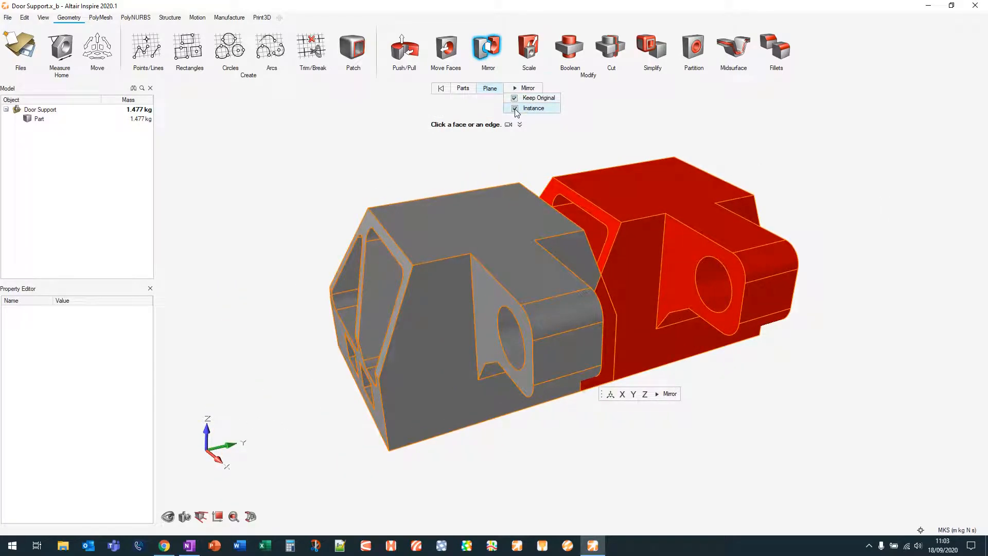
{"action": "left_click", "coordinate": [527, 88]}
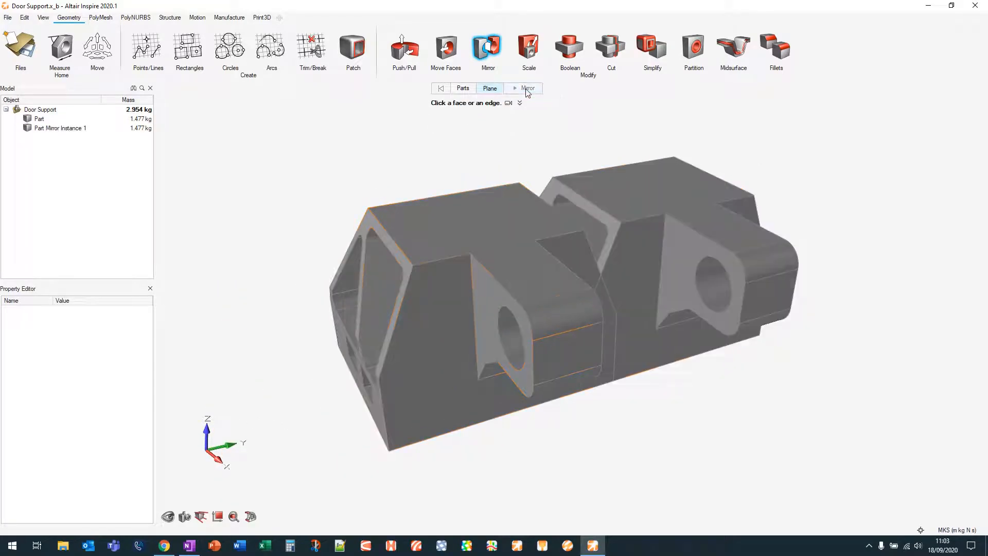
Push/pull the original support's lug side face outward about 0.015 m, and undo the change
{"action": "middle_click_drag", "start_coordinate": [579, 426], "coordinate": [616, 432]}
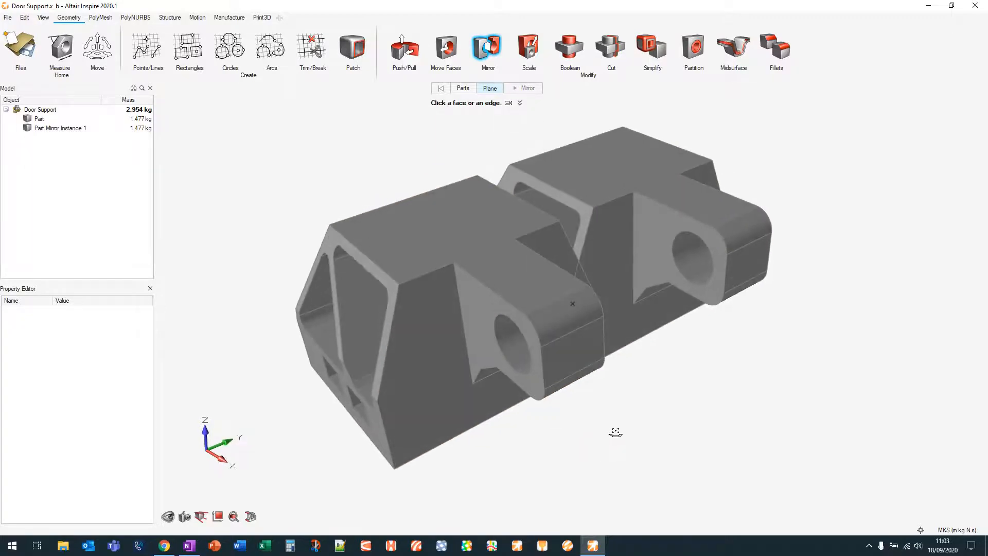
{"action": "middle_click_drag", "start_coordinate": [588, 223], "coordinate": [615, 211]}
{"action": "scroll", "coordinate": [782, 296], "scroll_direction": "down", "scroll_amount": 1}
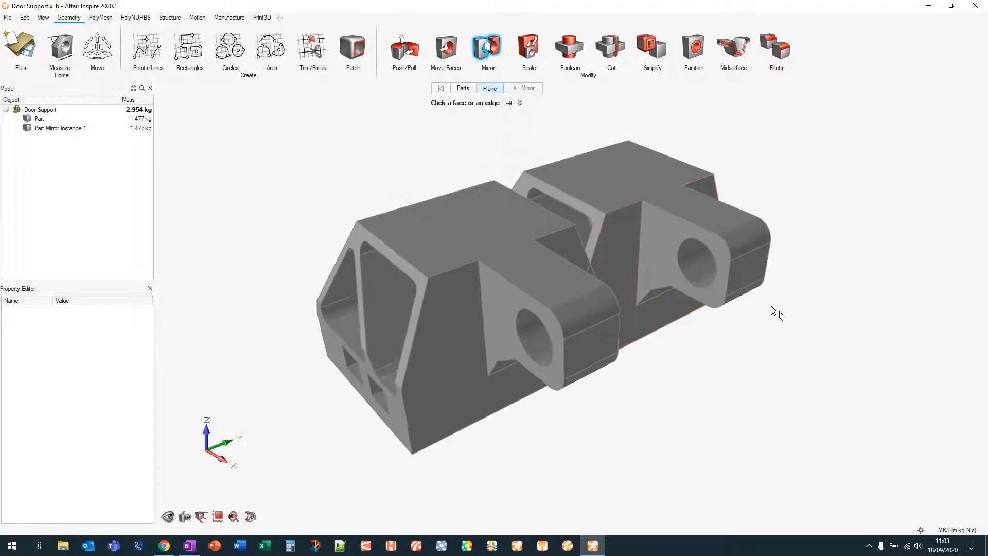
{"action": "left_click", "coordinate": [409, 45]}
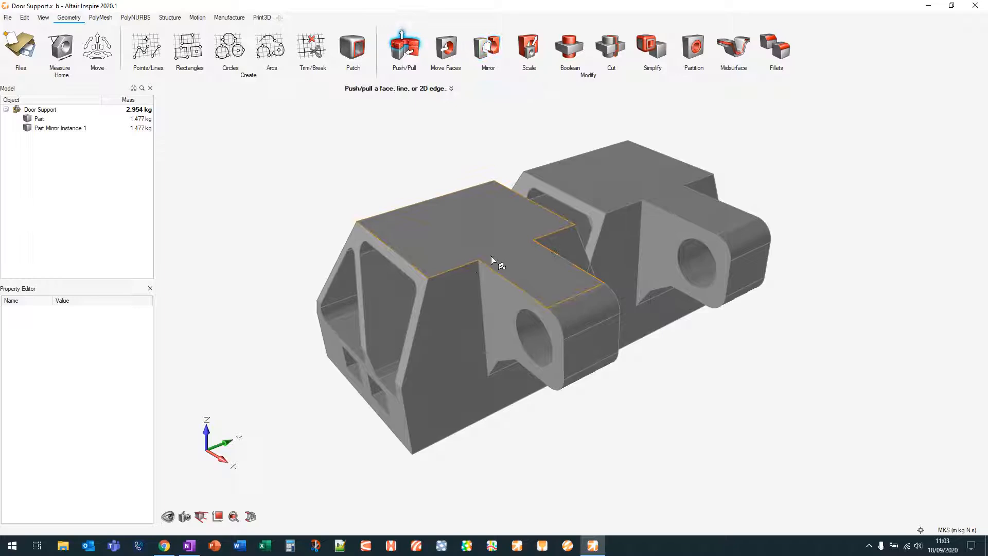
{"action": "left_click", "coordinate": [496, 293]}
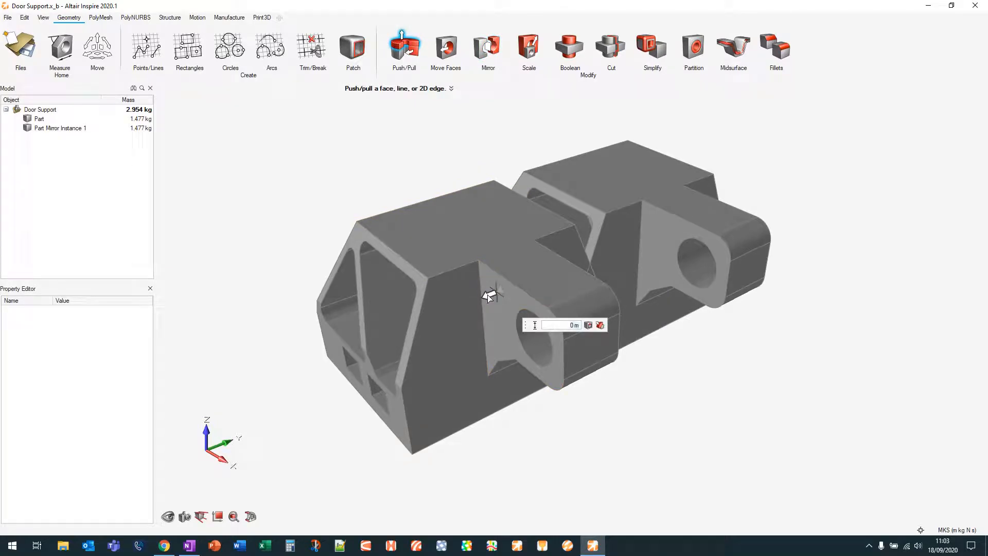
{"action": "left_click_drag", "start_coordinate": [490, 297], "coordinate": [467, 307]}
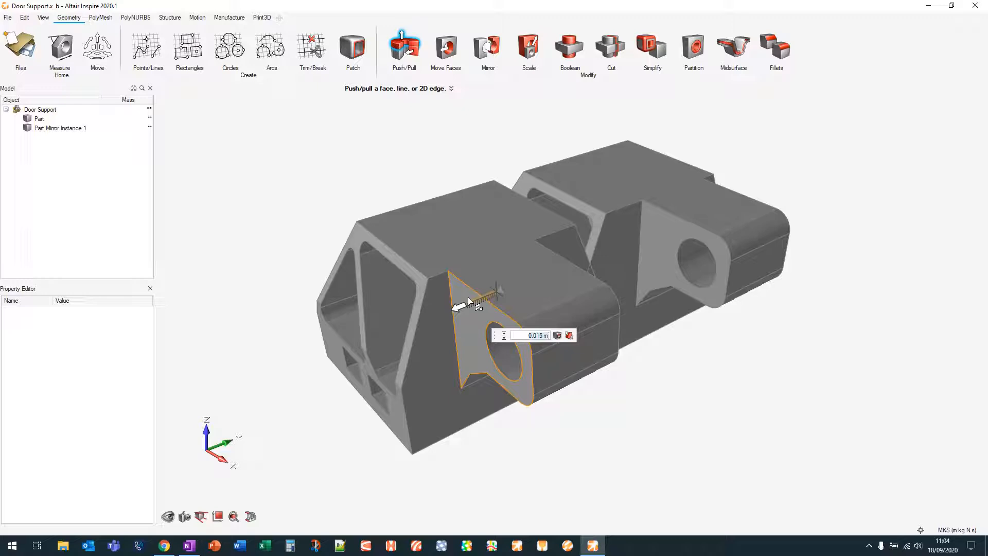
{"action": "key", "text": "ctrl+z"}
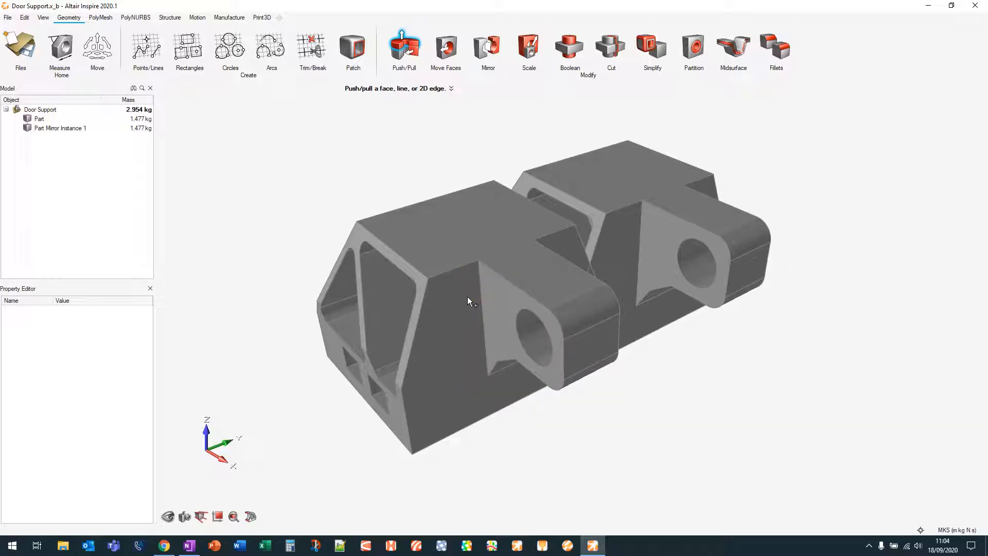
Undo the mirroring of the door support
{"action": "key", "text": "ctrl+z"}
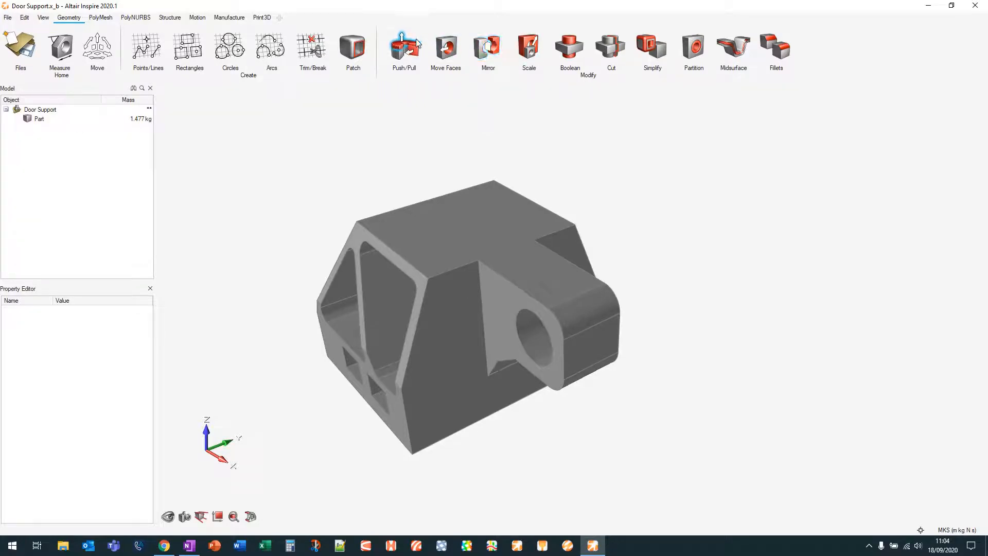
{"action": "right_click_drag", "start_coordinate": [585, 146], "coordinate": [635, 154]}
{"action": "left_click", "coordinate": [569, 46]}
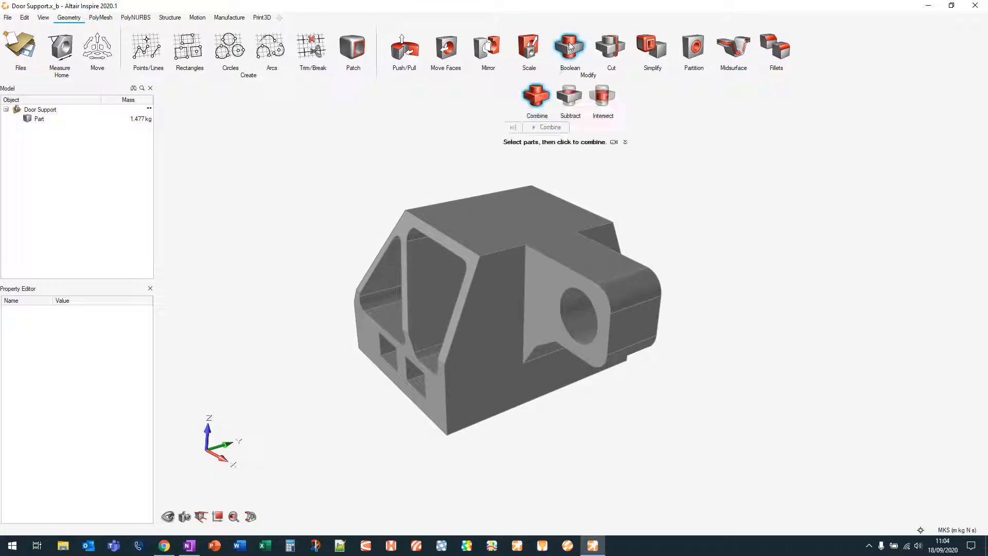
{"action": "left_click", "coordinate": [570, 47]}
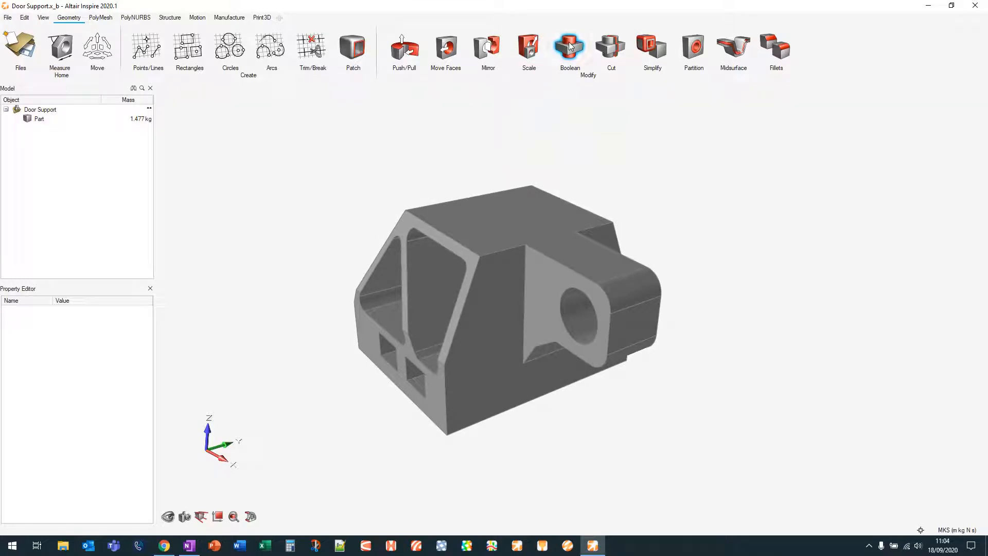
Cut the door support in two with a plane through the middle of the lug's upper edge
{"action": "left_click", "coordinate": [610, 52]}
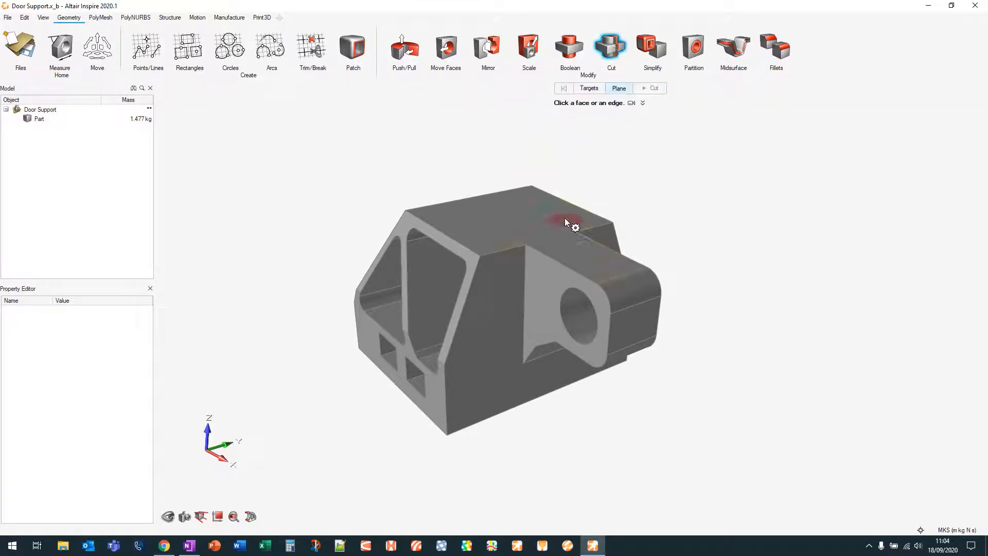
{"action": "left_click", "coordinate": [621, 278]}
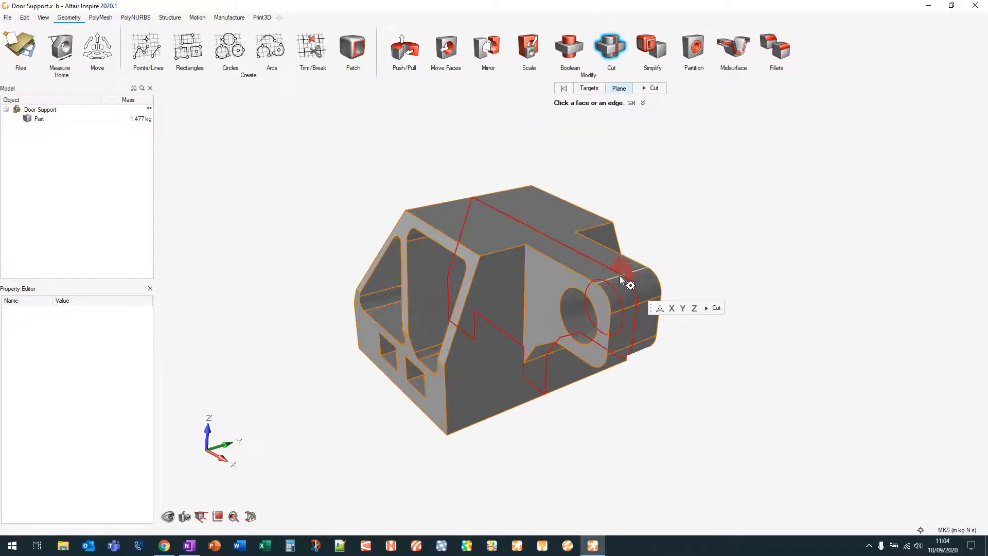
{"action": "left_click", "coordinate": [716, 309]}
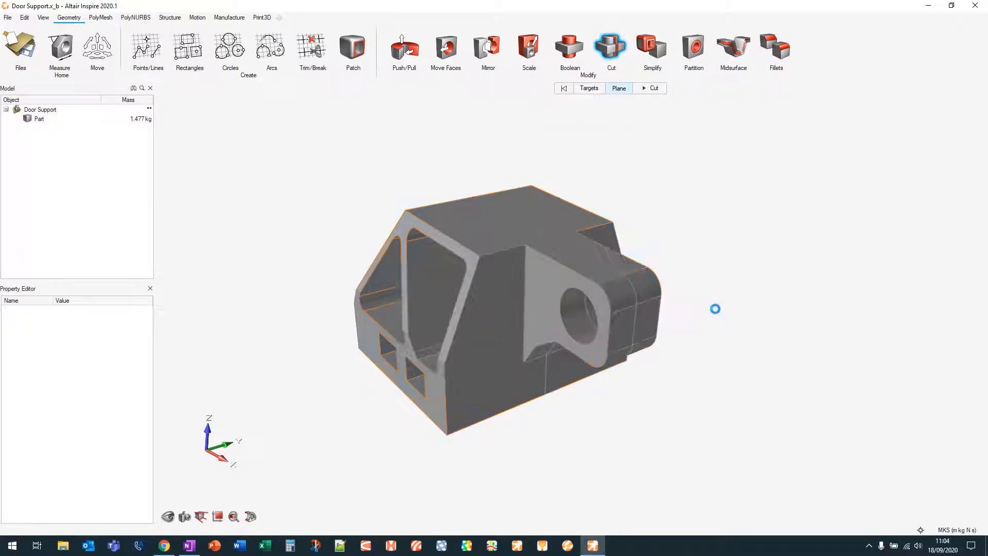
Combine the two cut pieces of the door support into one part with Boolean Combine
{"action": "left_click", "coordinate": [569, 47]}
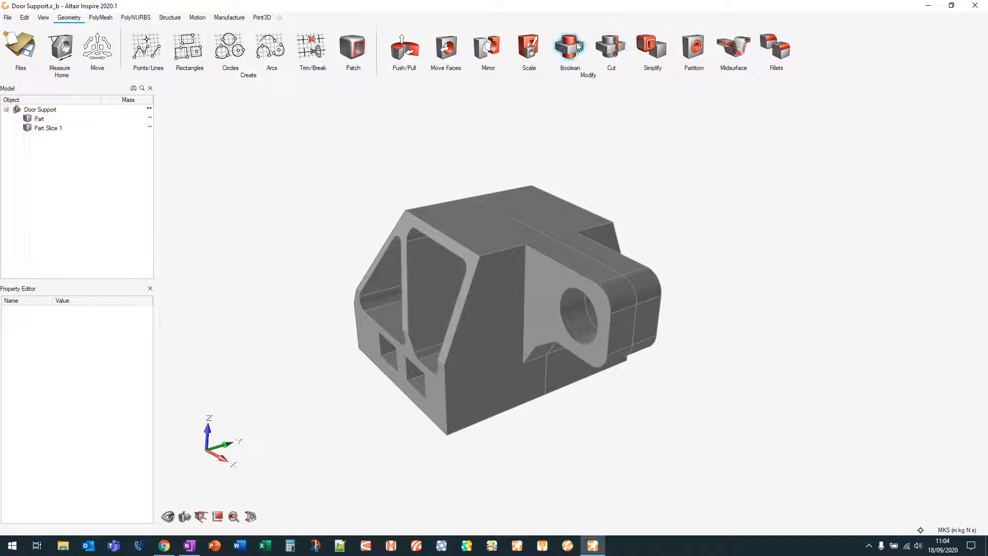
{"action": "left_click", "coordinate": [495, 230]}
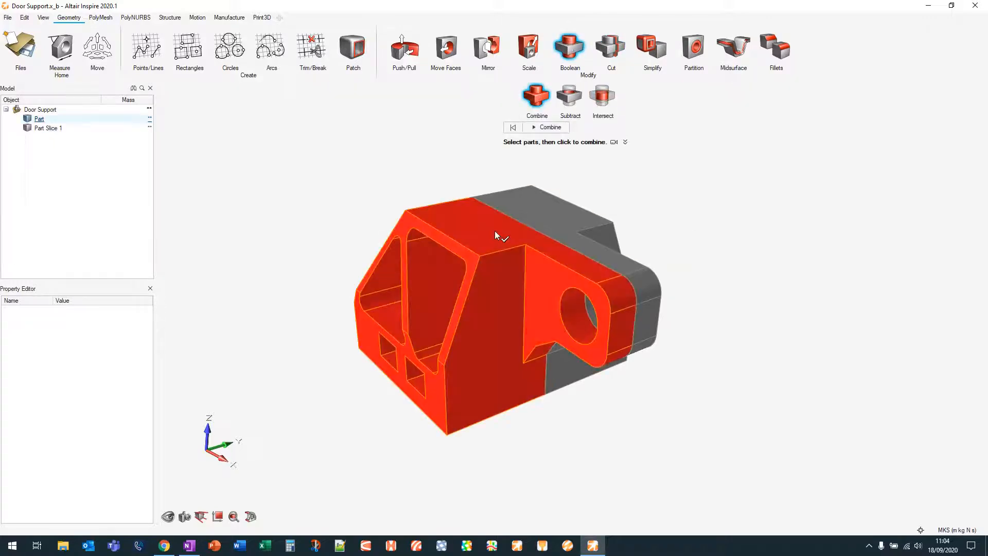
{"action": "left_click", "coordinate": [555, 209]}
{"action": "left_click", "coordinate": [556, 128]}
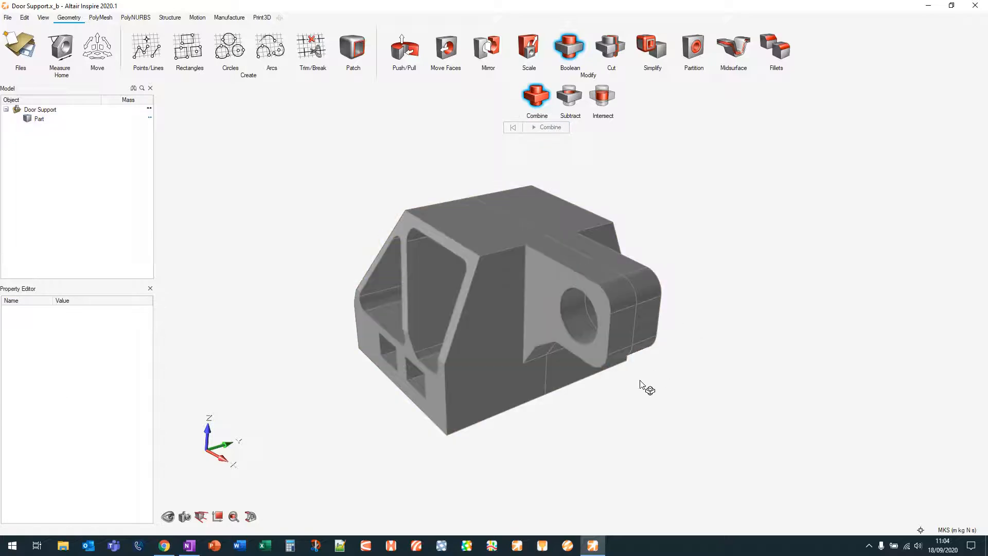
Find and remove all imprints on the combined part with the Simplify tool
{"action": "left_click", "coordinate": [650, 46]}
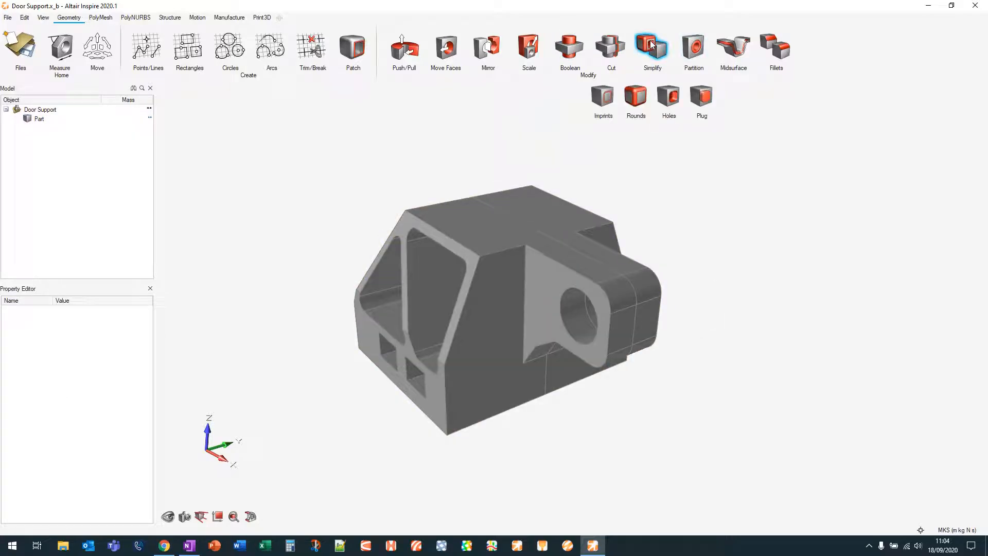
{"action": "left_click", "coordinate": [606, 99]}
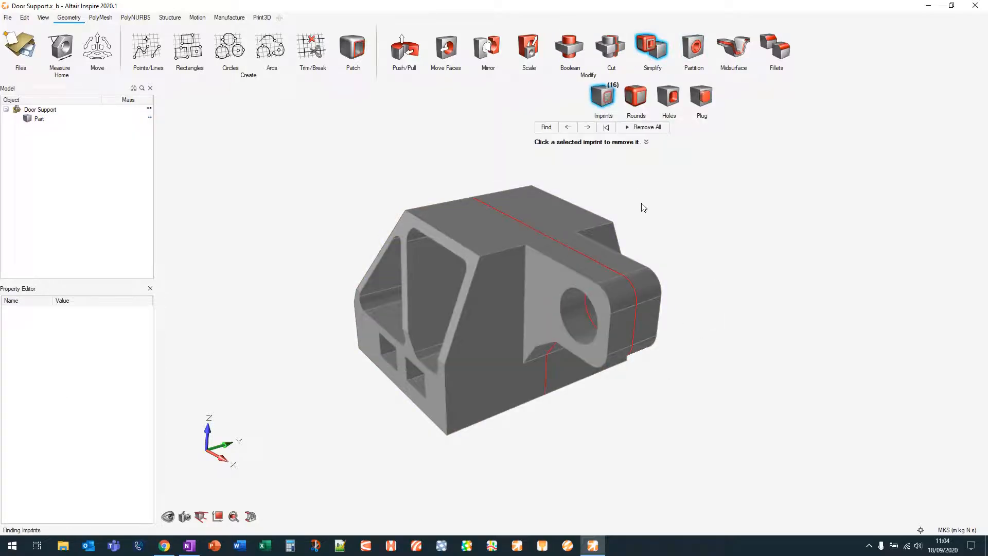
{"action": "middle_click_drag", "start_coordinate": [651, 403], "coordinate": [667, 351]}
{"action": "left_click", "coordinate": [657, 128]}
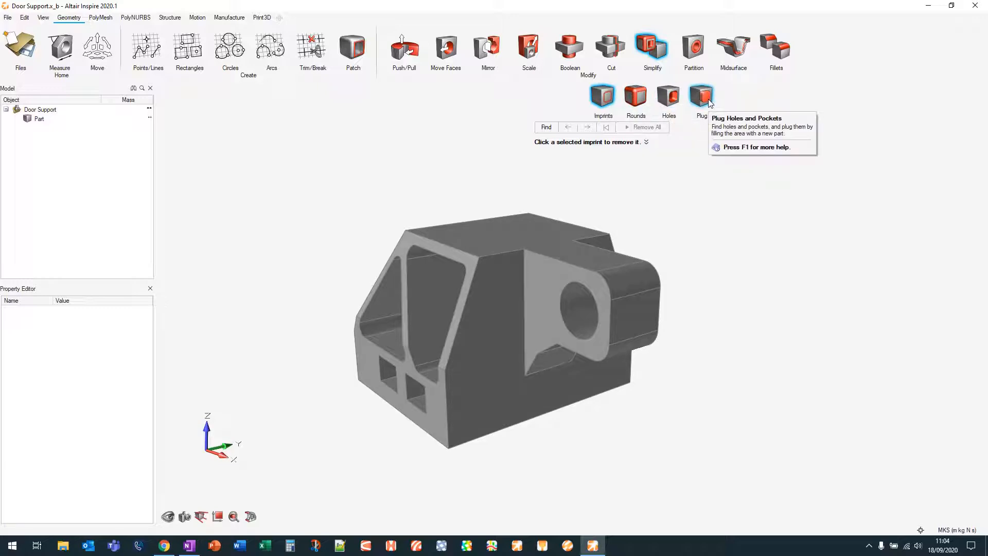
Remove only the sloped face's large pocket nearest the lug with Simplify Holes, undo the removal and clear the selection
{"action": "right_click_drag", "start_coordinate": [675, 218], "coordinate": [521, 305]}
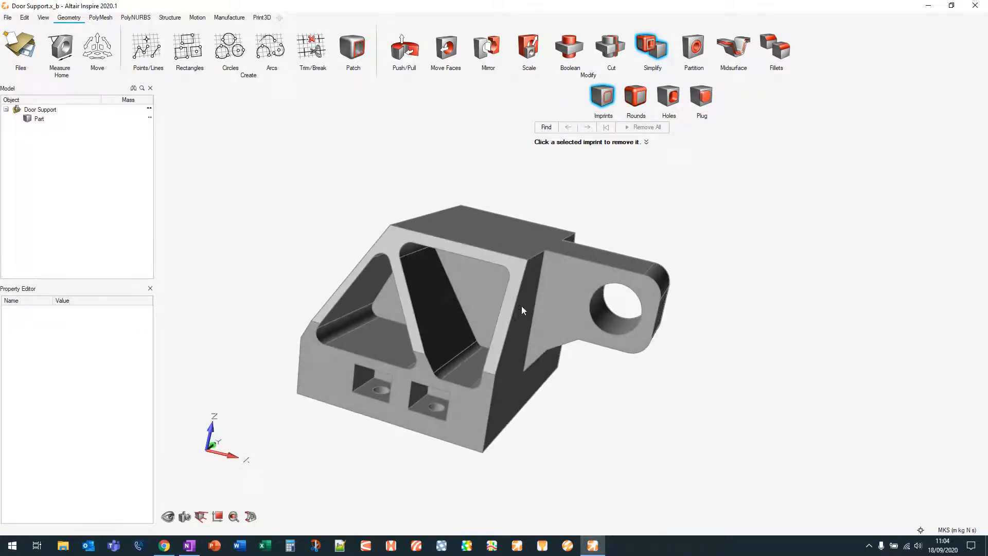
{"action": "left_click", "coordinate": [676, 87]}
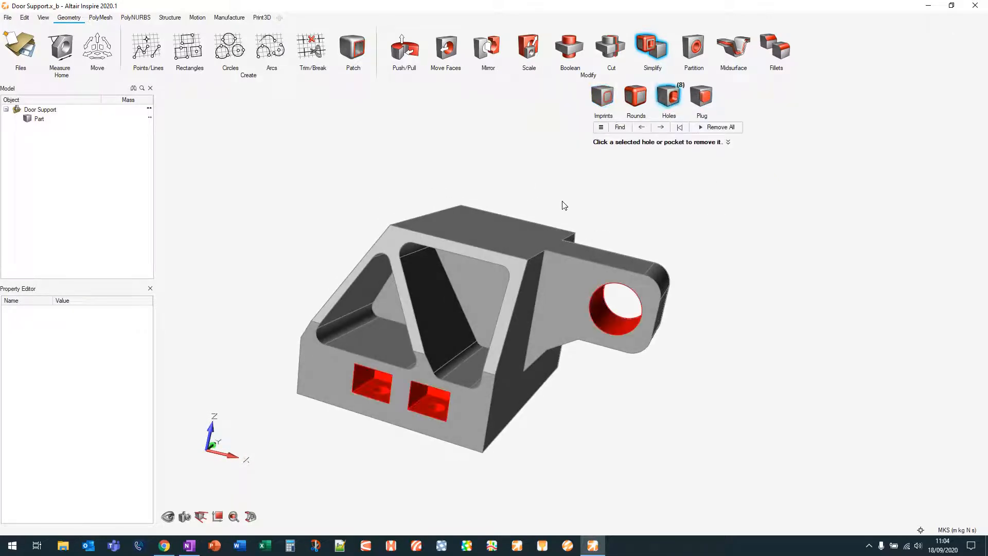
{"action": "left_click", "coordinate": [680, 128]}
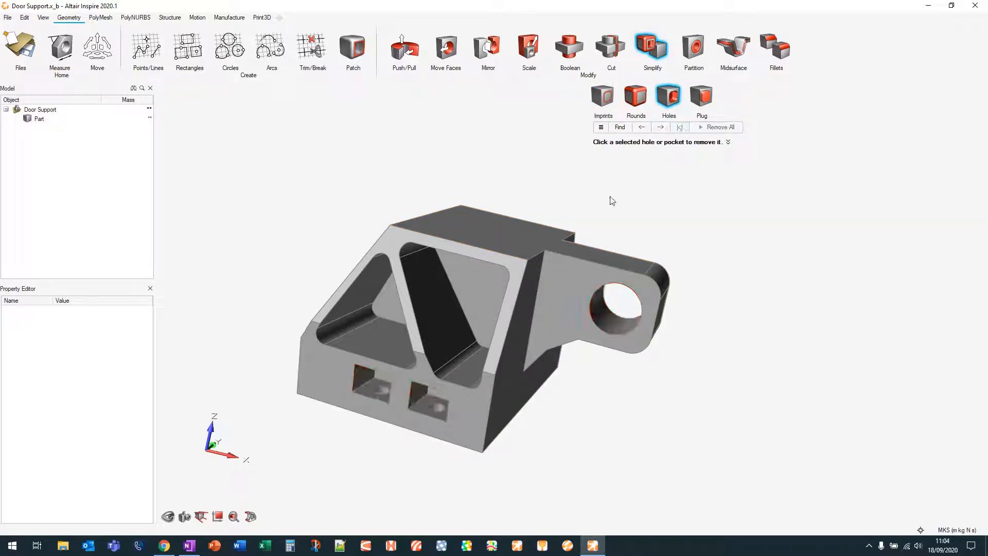
{"action": "left_click", "coordinate": [483, 278]}
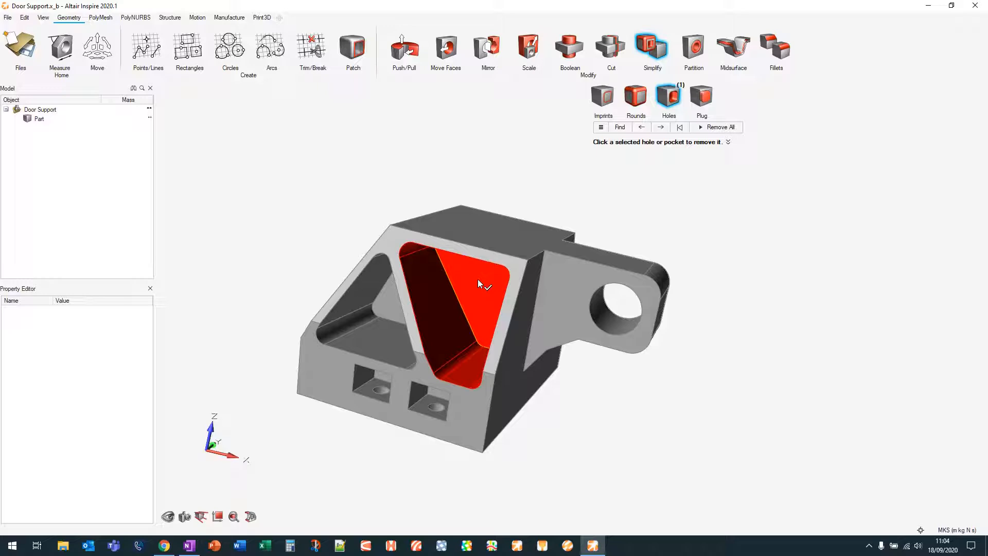
{"action": "left_click", "coordinate": [477, 280]}
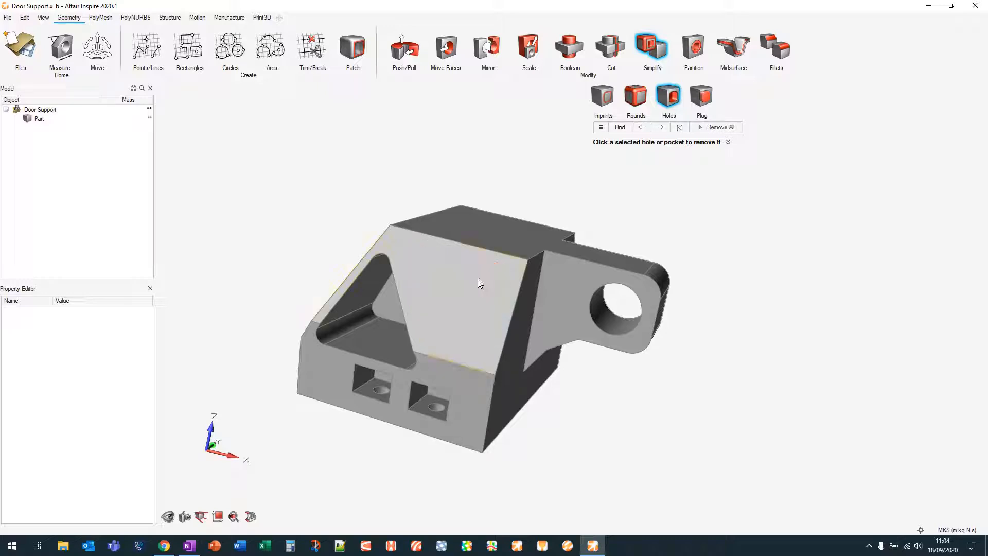
{"action": "left_click", "coordinate": [467, 303]}
{"action": "left_click", "coordinate": [678, 129]}
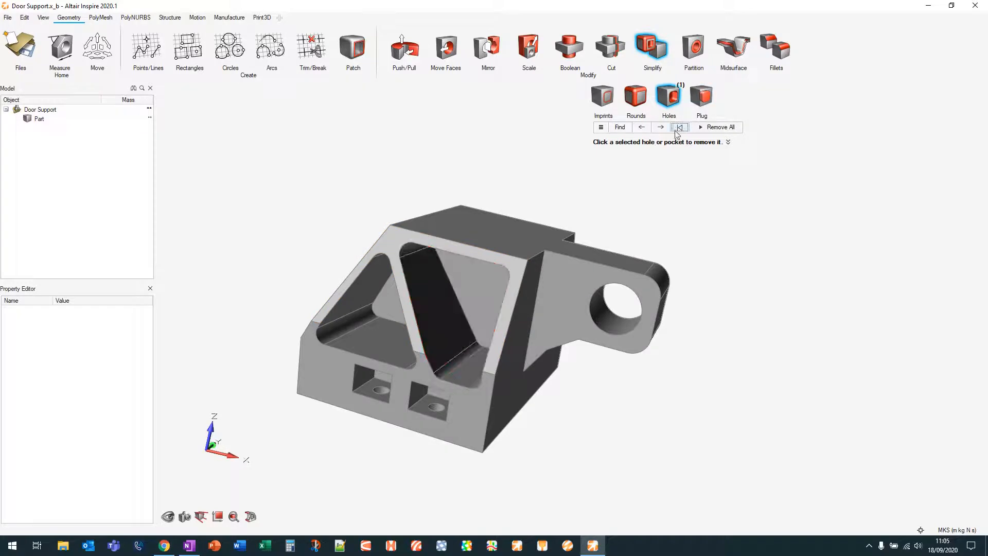
Plug only the sloped face's large pocket nearest the lug, undo the plug and leave the Simplify tool
{"action": "left_click", "coordinate": [700, 95]}
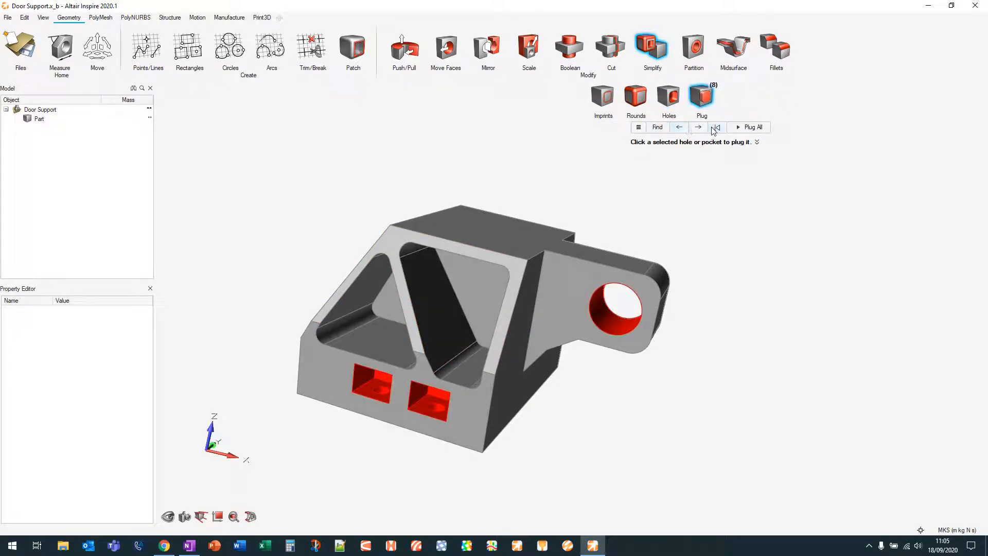
{"action": "left_click", "coordinate": [715, 128]}
{"action": "left_click", "coordinate": [474, 276]}
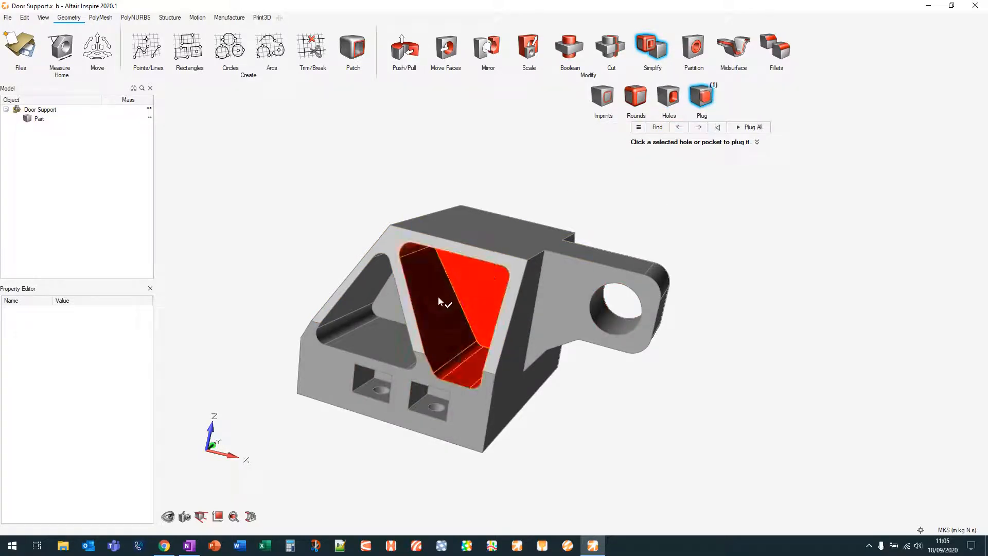
{"action": "left_click", "coordinate": [473, 276]}
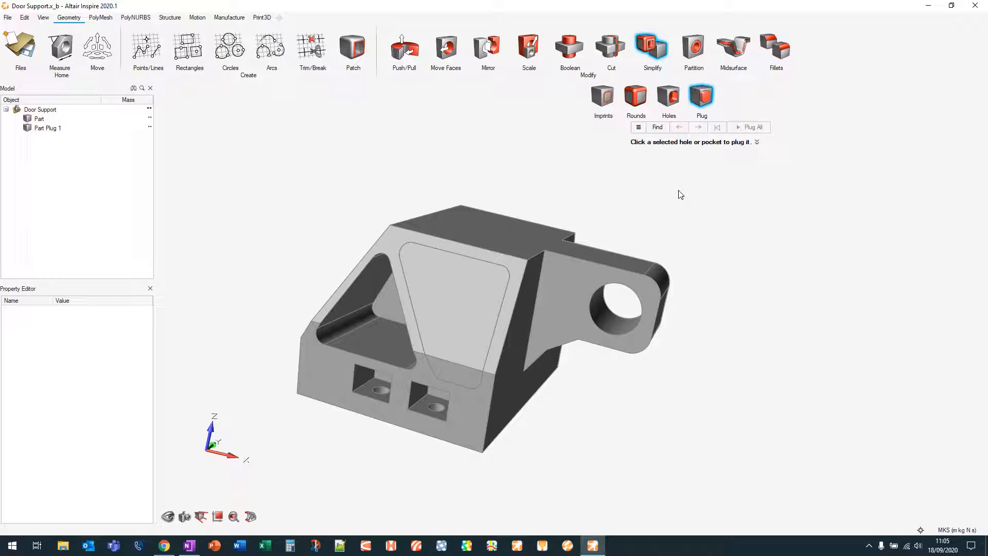
{"action": "key", "text": "ctrl+z"}
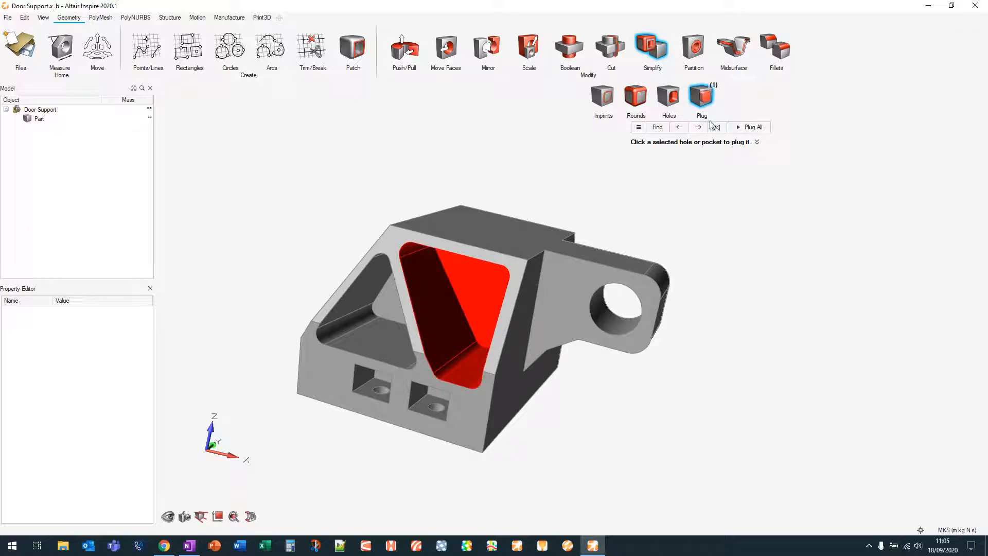
{"action": "key", "text": "Escape"}
Look through the PolyMesh, PolyNURBS and Structure tool sets and return to the Geometry tools
{"action": "middle_click_drag", "start_coordinate": [699, 121], "coordinate": [667, 135]}
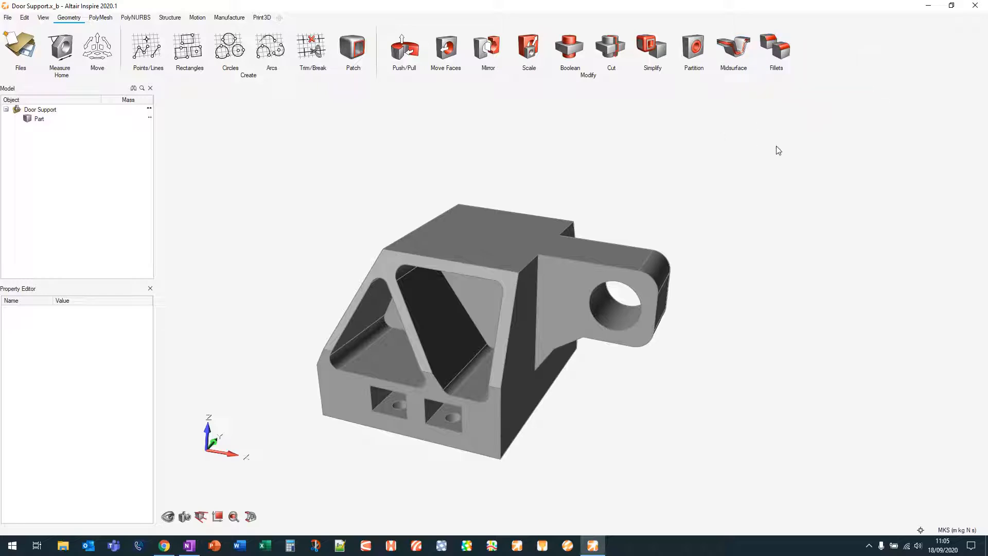
{"action": "right_click_drag", "start_coordinate": [582, 159], "coordinate": [580, 198]}
{"action": "left_click", "coordinate": [103, 18]}
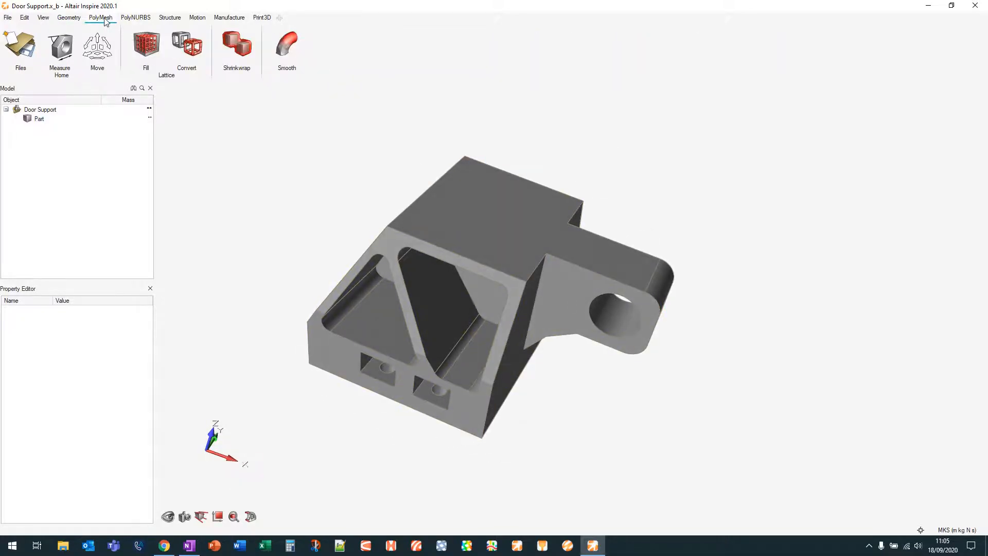
{"action": "left_click", "coordinate": [135, 18]}
{"action": "left_click", "coordinate": [170, 18]}
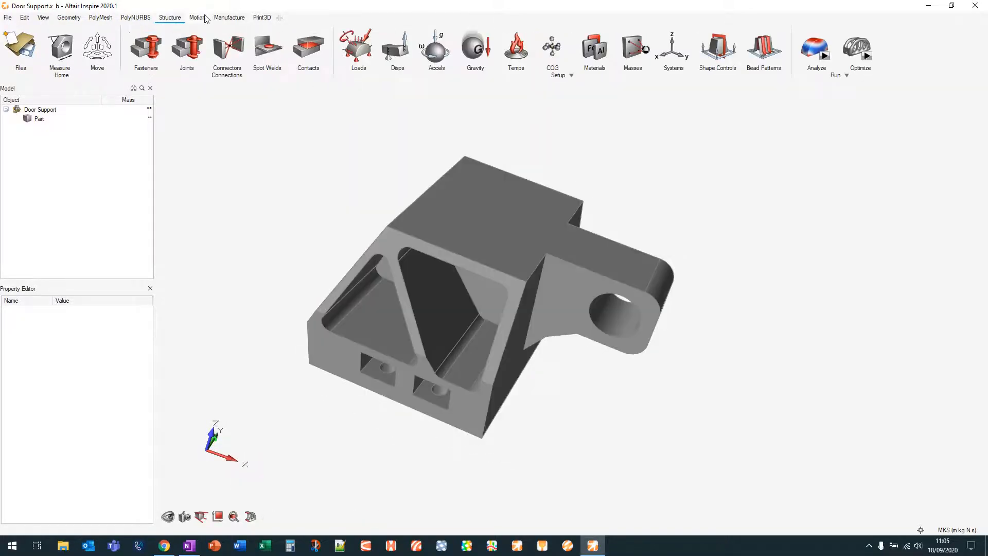
{"action": "left_click", "coordinate": [77, 19]}
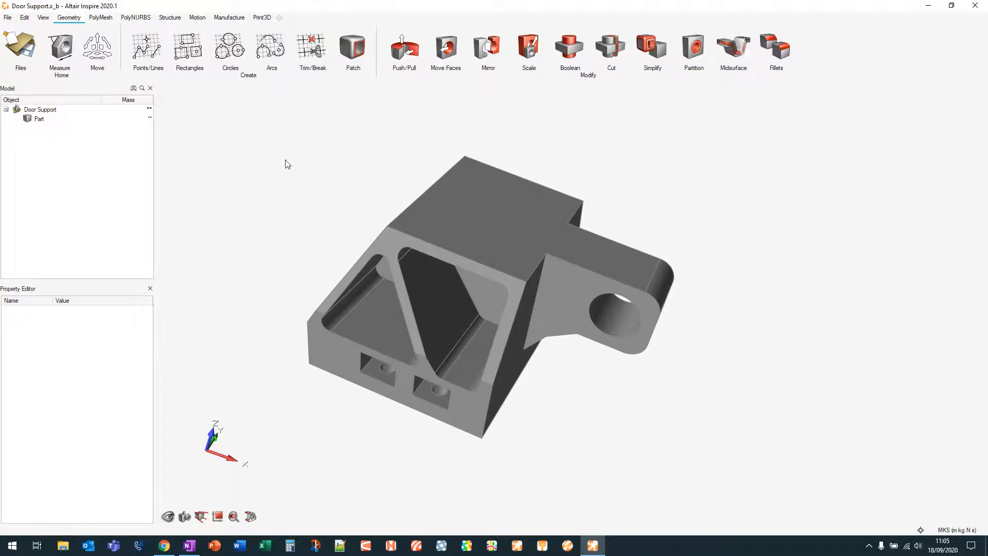
Open the radial tool palette, look through its tool sets and close it without choosing a tool
{"action": "right_click_drag", "start_coordinate": [287, 164], "coordinate": [316, 198]}
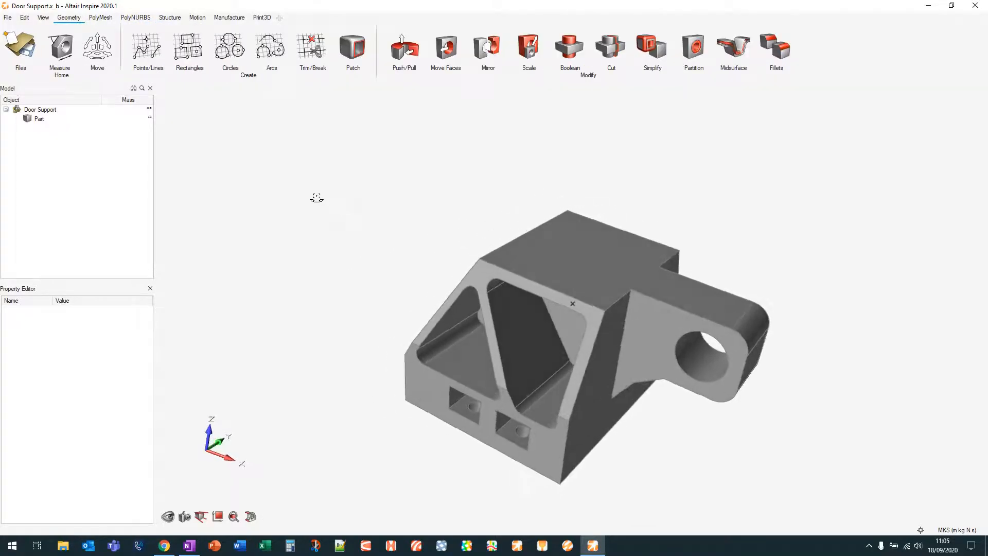
{"action": "key", "text": "alt"}
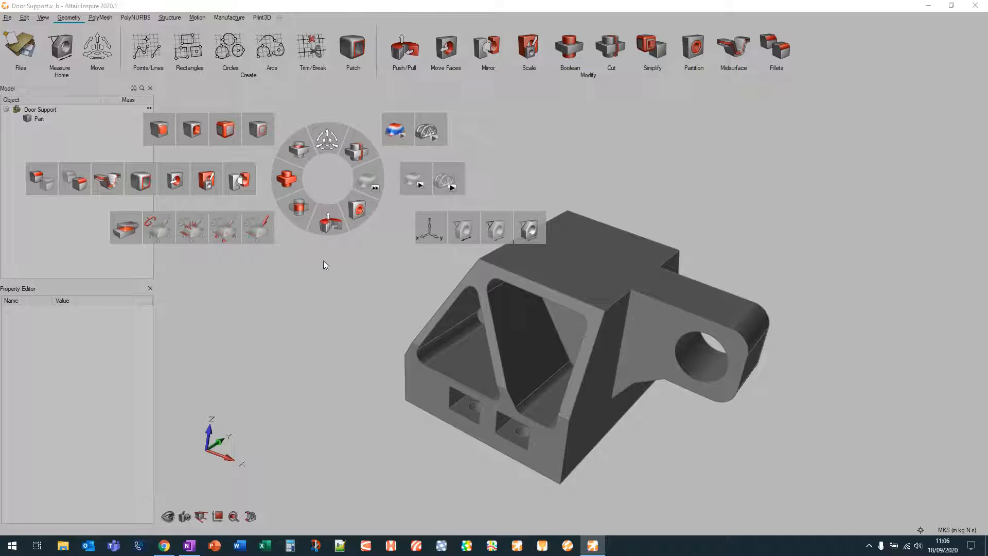
{"action": "scroll", "coordinate": [325, 261], "scroll_direction": "down", "scroll_amount": 1}
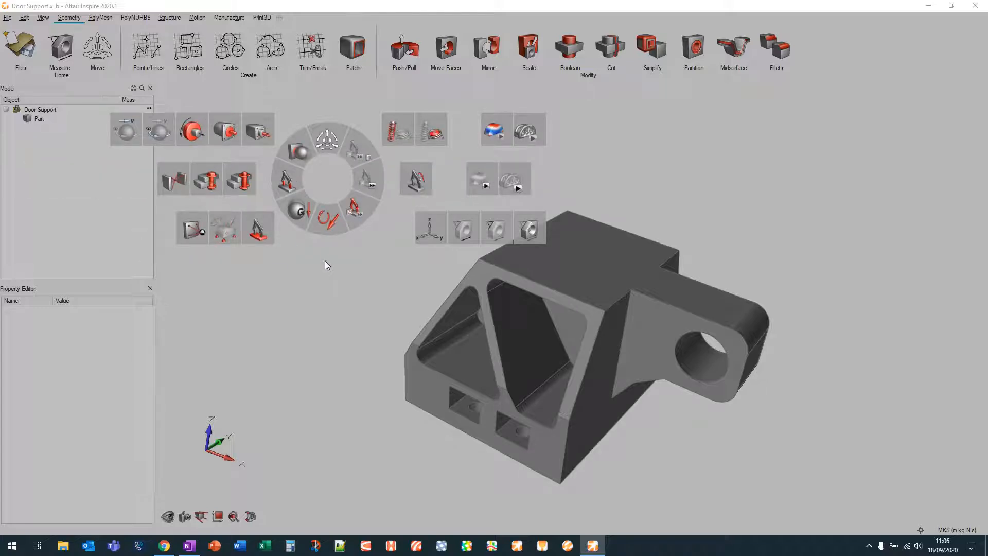
{"action": "scroll", "coordinate": [325, 261], "scroll_direction": "up", "scroll_amount": 1}
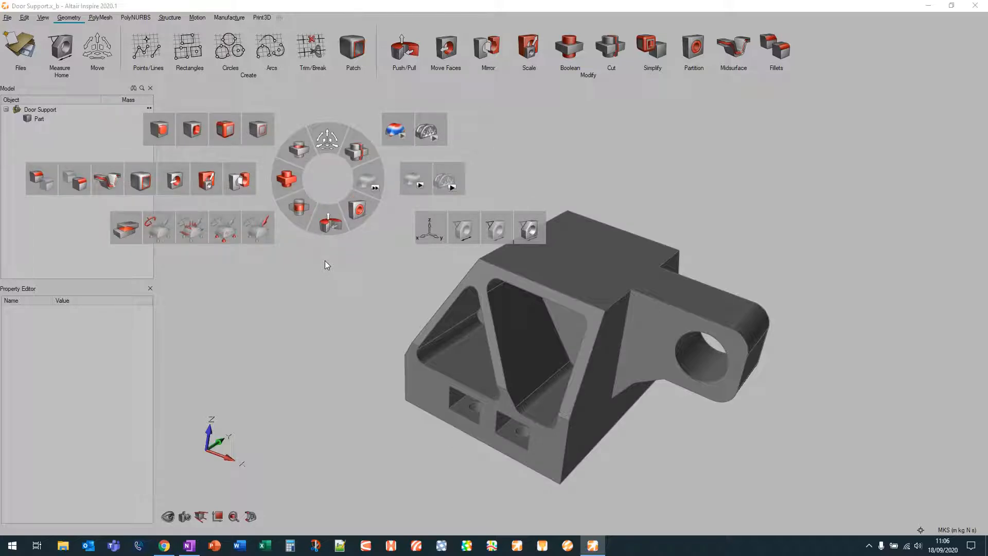
{"action": "scroll", "coordinate": [325, 265], "scroll_direction": "down", "scroll_amount": 1}
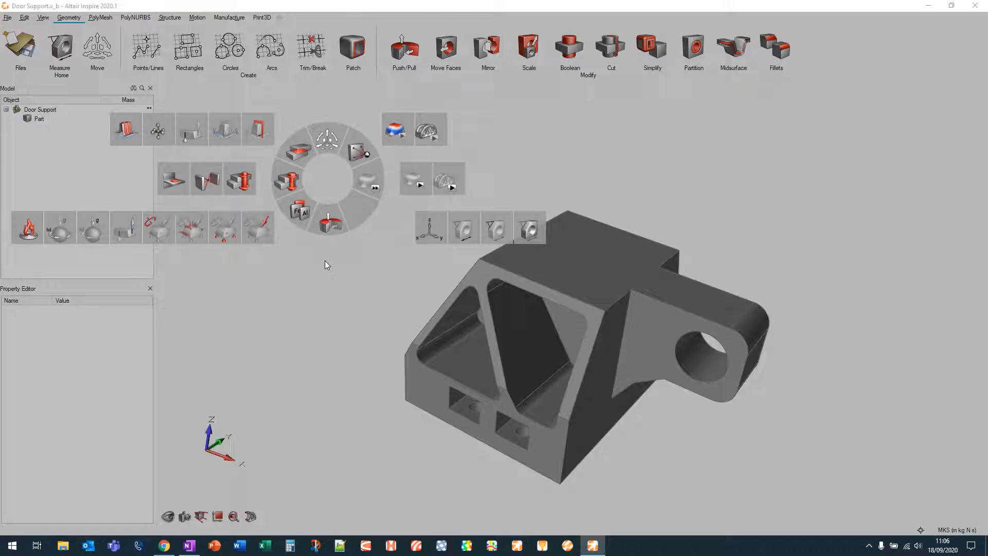
{"action": "scroll", "coordinate": [325, 265], "scroll_direction": "up", "scroll_amount": 1}
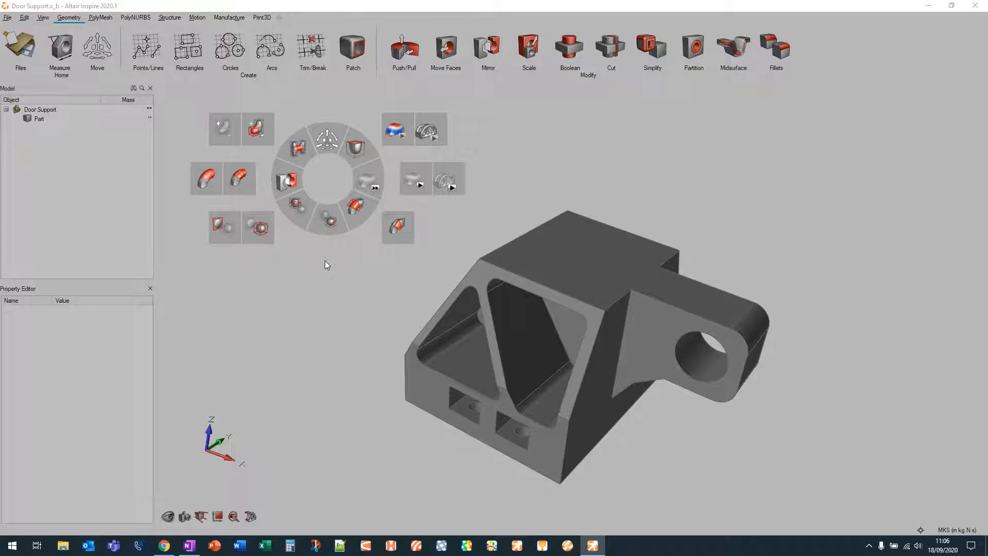
{"action": "left_click", "coordinate": [328, 179]}
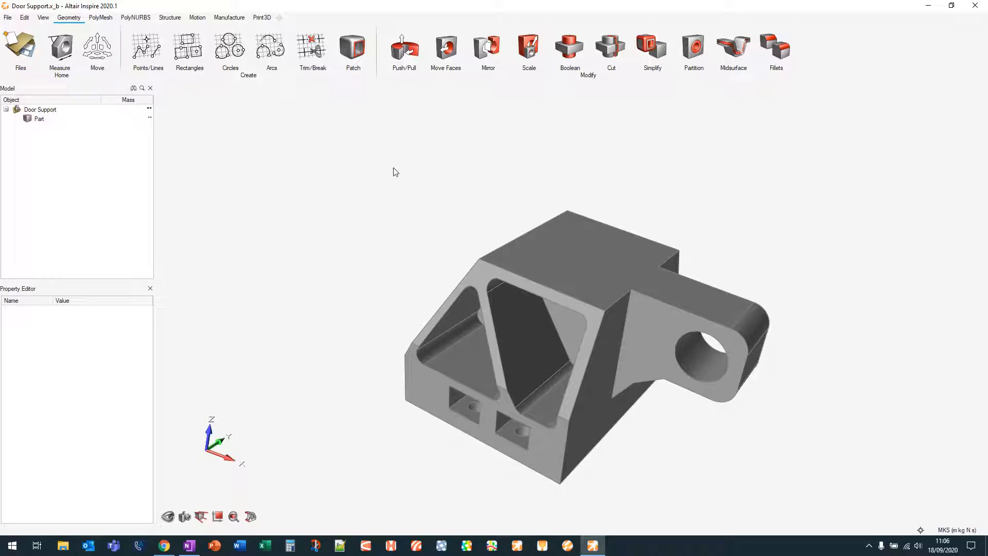
Clear the automatically detected partition features and partition the two underside bolt holes along the sloped-face edge with 0.003 m thickness
{"action": "middle_click_drag", "start_coordinate": [469, 225], "coordinate": [375, 161]}
{"action": "right_click_drag", "start_coordinate": [714, 270], "coordinate": [734, 238]}
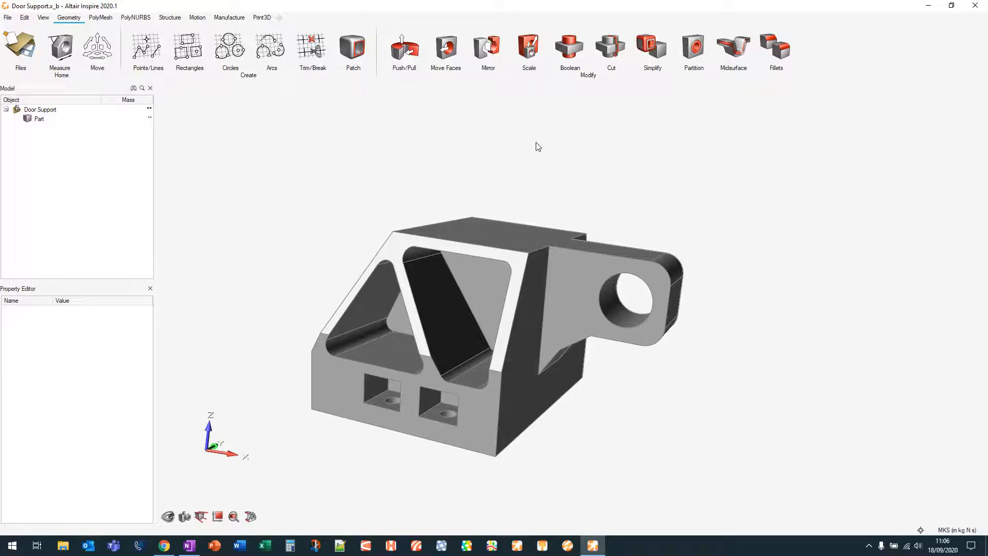
{"action": "left_click", "coordinate": [698, 46]}
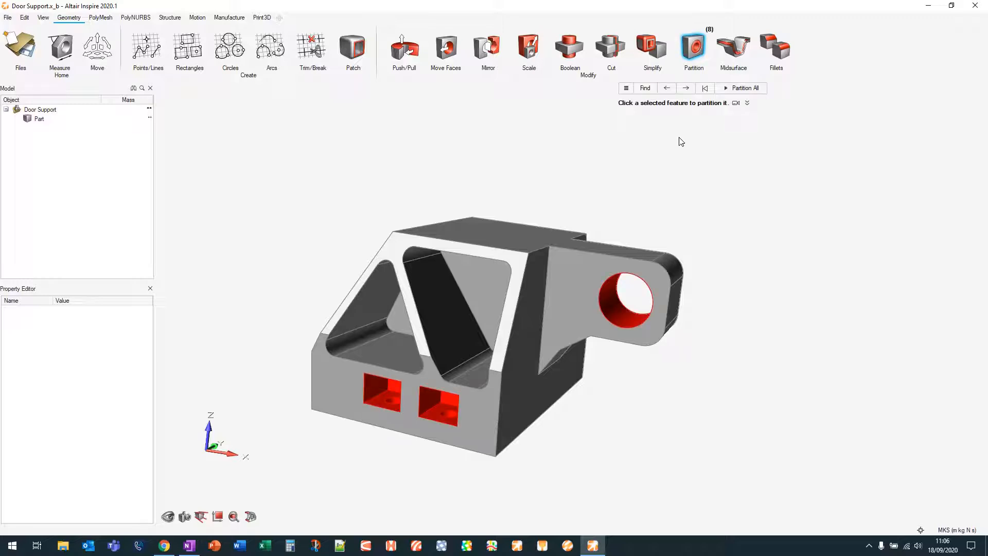
{"action": "left_click", "coordinate": [706, 88]}
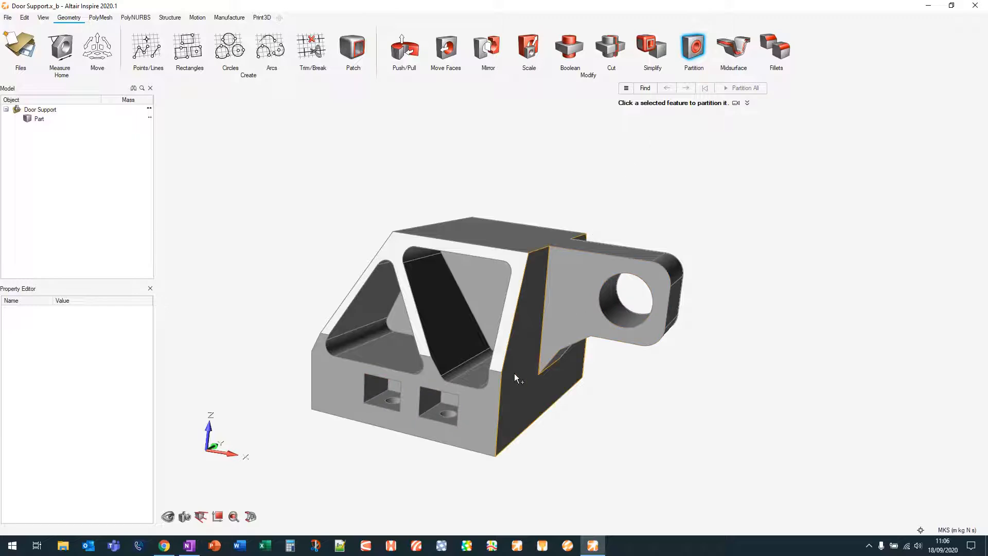
{"action": "right_click_drag", "start_coordinate": [514, 374], "coordinate": [607, 109]}
{"action": "scroll", "coordinate": [549, 150], "scroll_direction": "up", "scroll_amount": 5}
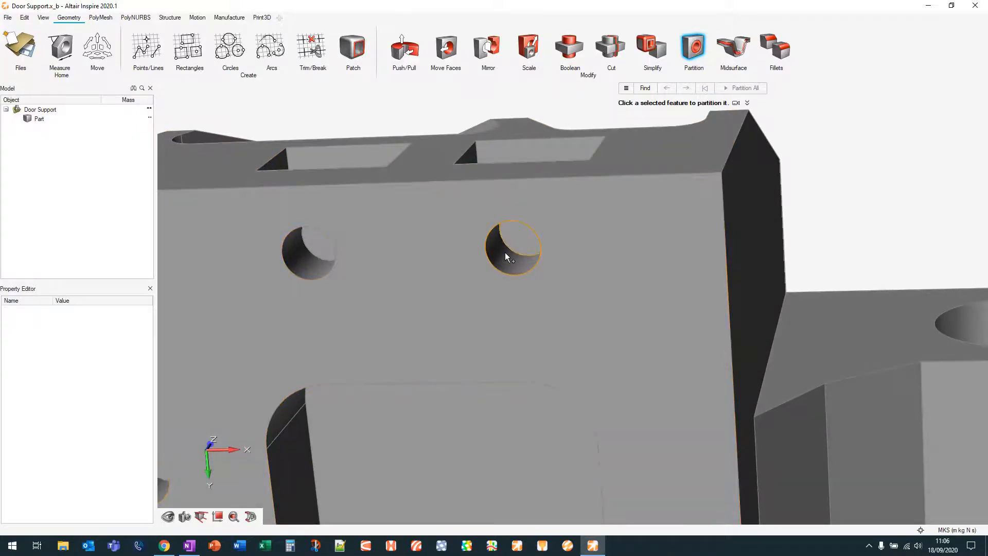
{"action": "left_click", "coordinate": [509, 263]}
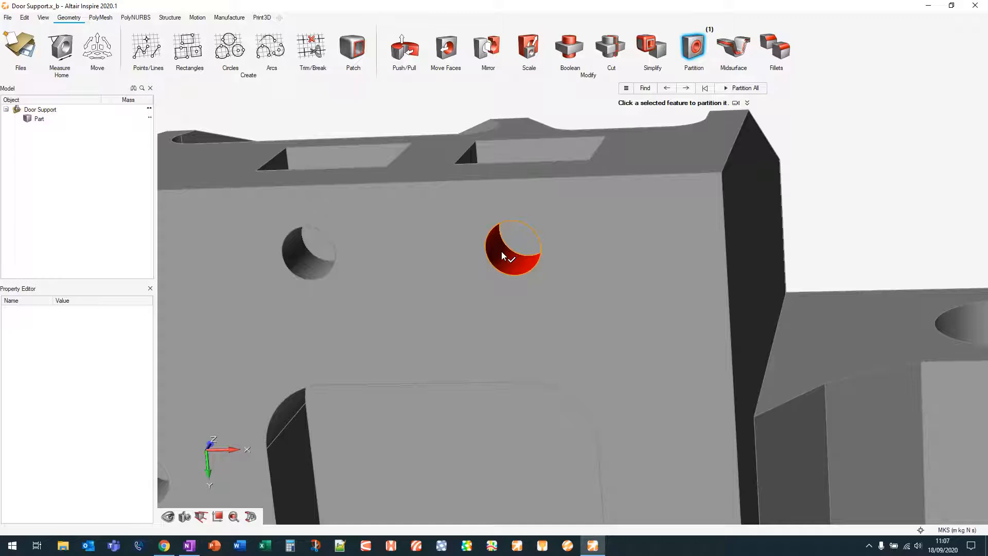
{"action": "left_click", "coordinate": [502, 254]}
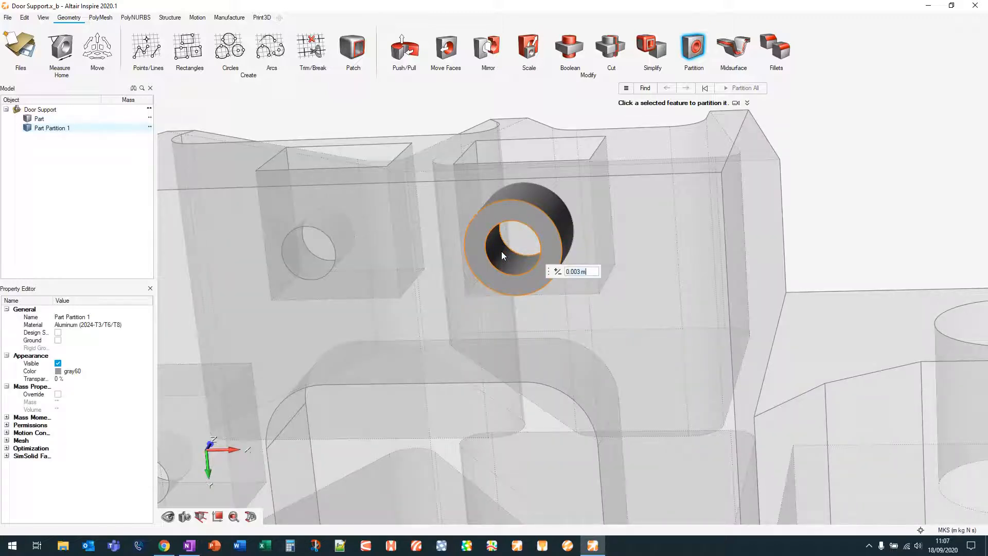
{"action": "left_click", "coordinate": [305, 262]}
{"action": "left_click", "coordinate": [309, 264]}
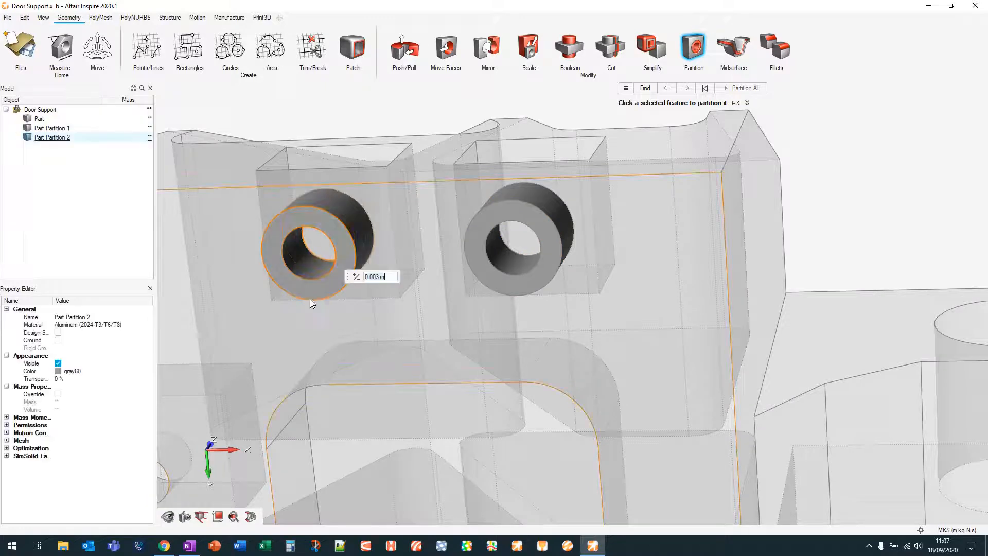
Partition the two underside bolt holes along the edge opposite the lug with 0.003 m thickness
{"action": "right_click_drag", "start_coordinate": [249, 423], "coordinate": [560, 192]}
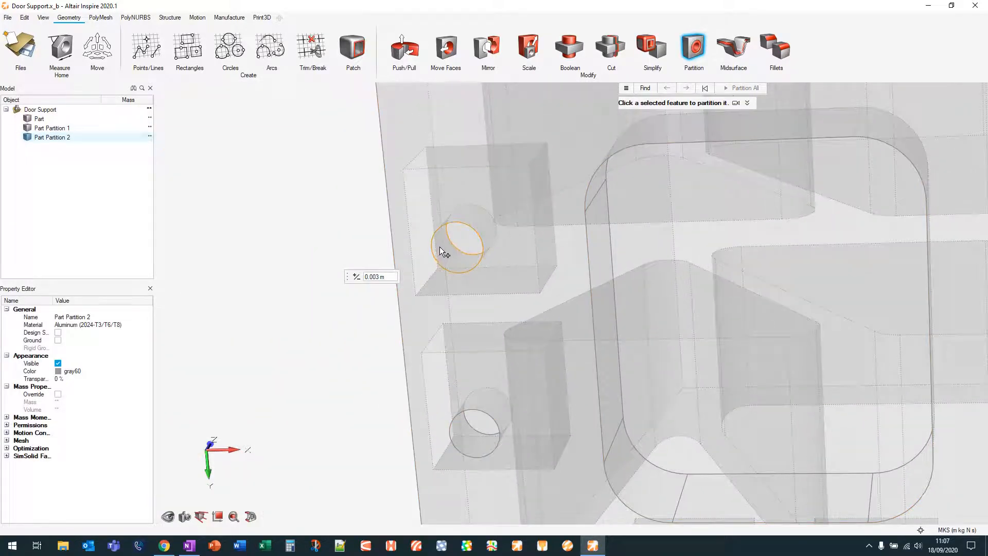
{"action": "left_click", "coordinate": [441, 246]}
{"action": "left_click", "coordinate": [446, 255]}
{"action": "right_click_drag", "start_coordinate": [449, 259], "coordinate": [341, 268]}
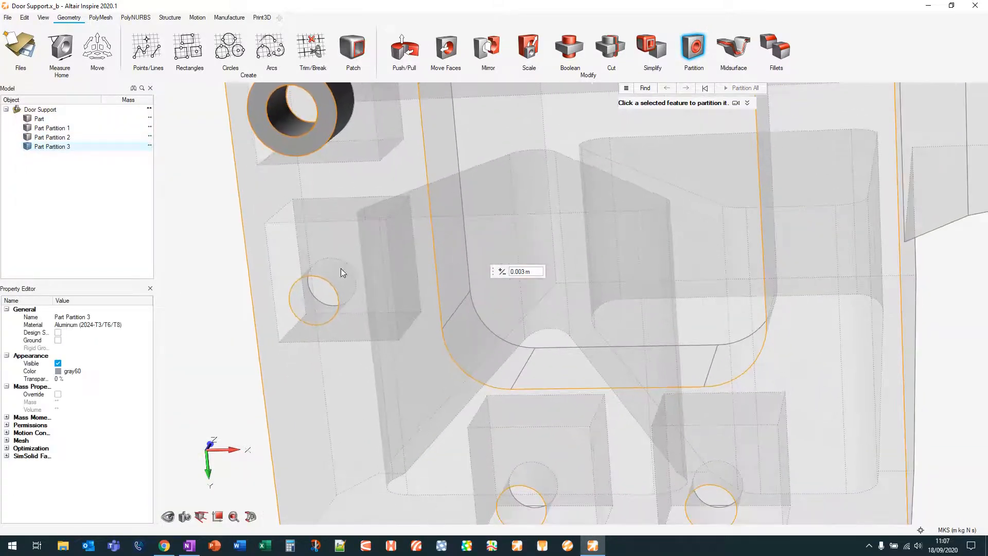
{"action": "left_click", "coordinate": [303, 294]}
{"action": "left_click", "coordinate": [307, 305]}
Partition the last two underside bolt holes, along the rear edge away from the sloped face, with 0.003 m thickness
{"action": "right_click_drag", "start_coordinate": [558, 311], "coordinate": [363, 152]}
{"action": "left_click", "coordinate": [324, 335]}
{"action": "left_click", "coordinate": [317, 345]}
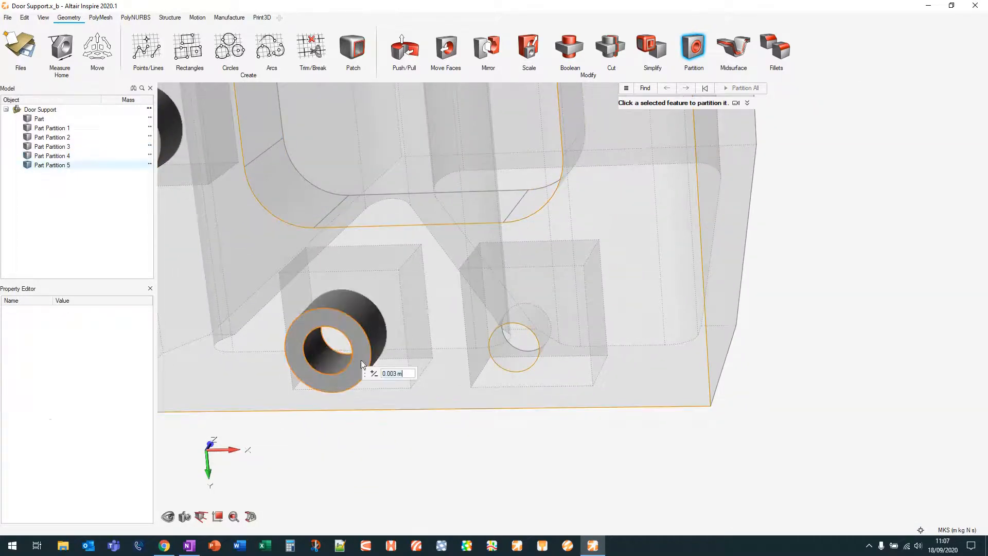
{"action": "left_click", "coordinate": [503, 345]}
{"action": "left_click", "coordinate": [505, 351]}
{"action": "right_click_drag", "start_coordinate": [477, 363], "coordinate": [408, 328]}
{"action": "scroll", "coordinate": [408, 328], "scroll_direction": "down", "scroll_amount": 3}
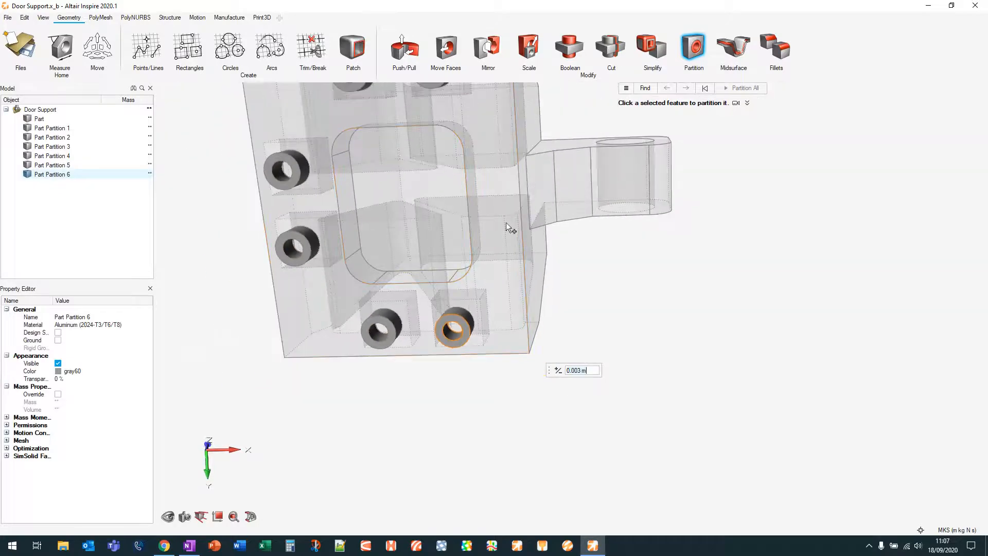
Partition the large lug hole, set its partition thickness to 0.005 m and leave the Partition tool
{"action": "middle_click_drag", "start_coordinate": [563, 194], "coordinate": [536, 266]}
{"action": "right_click_drag", "start_coordinate": [663, 230], "coordinate": [612, 318]}
{"action": "middle_click_drag", "start_coordinate": [615, 322], "coordinate": [639, 325]}
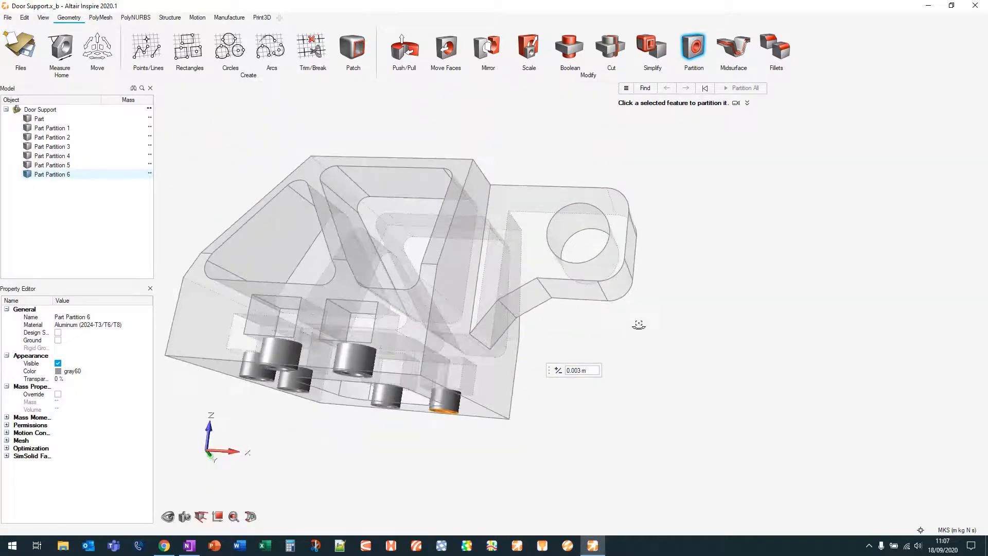
{"action": "scroll", "coordinate": [591, 208], "scroll_direction": "up", "scroll_amount": 3}
{"action": "left_click", "coordinate": [567, 221]}
{"action": "left_click", "coordinate": [561, 223]}
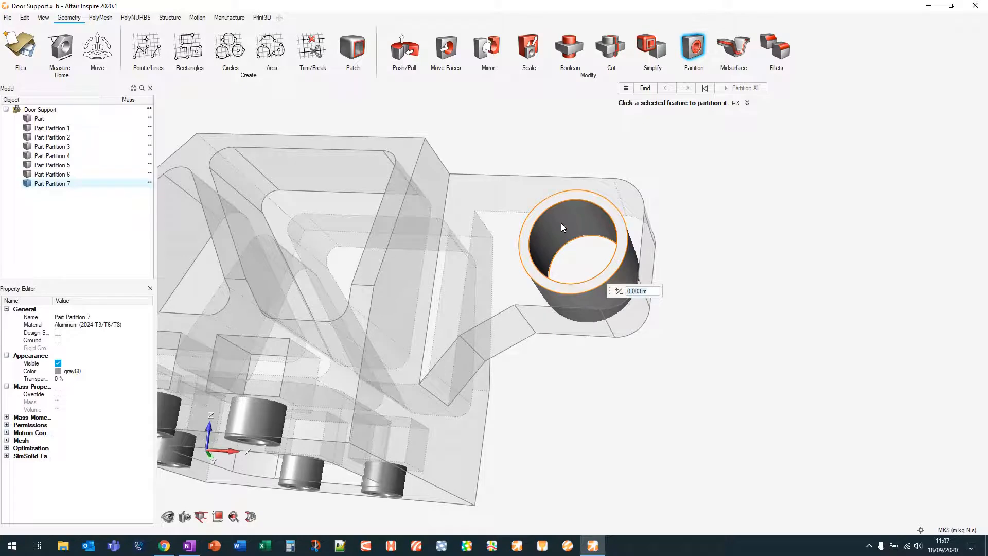
{"action": "type", "text": "0.005"}
{"action": "key", "text": "Return"}
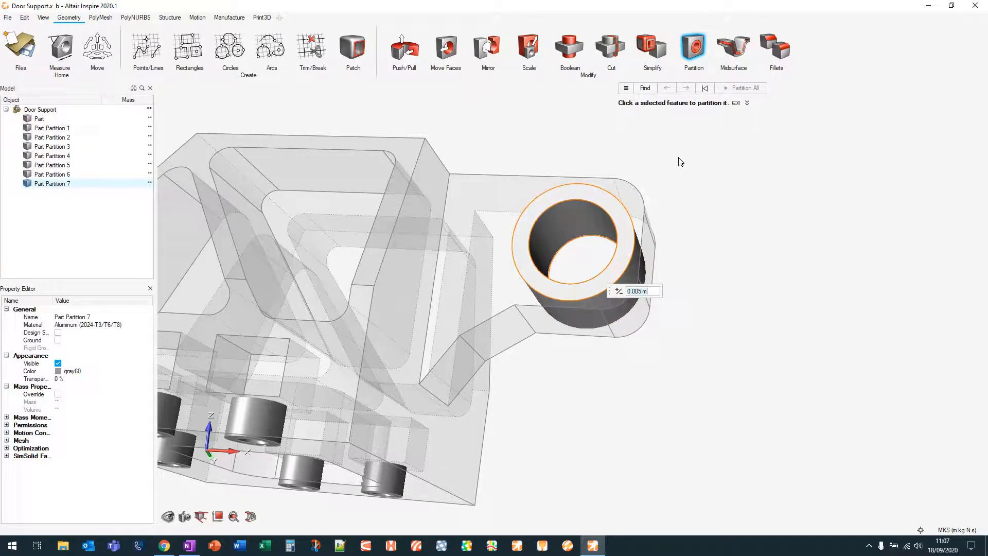
{"action": "scroll", "coordinate": [661, 150], "scroll_direction": "down", "scroll_amount": 2}
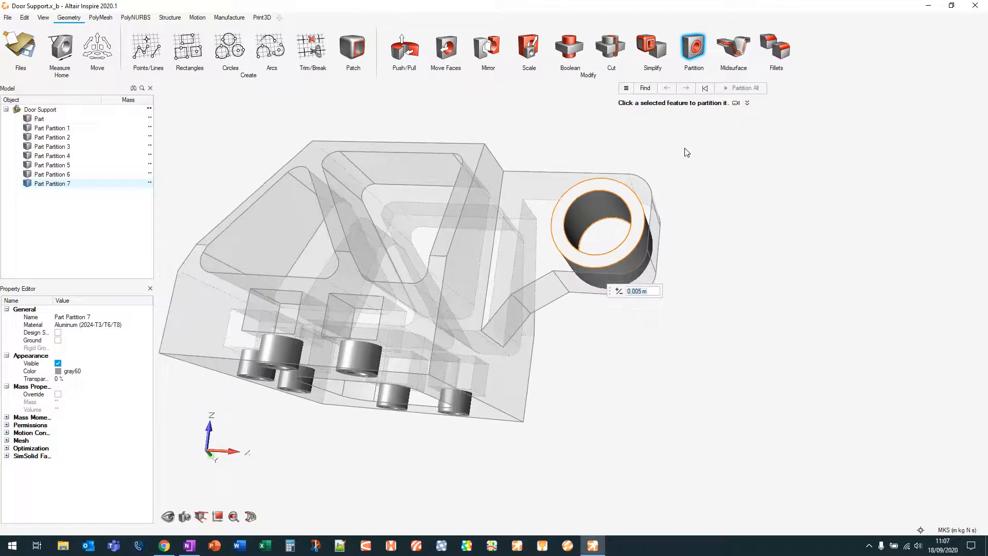
{"action": "right_click", "coordinate": [717, 131]}
{"action": "left_click", "coordinate": [706, 133]}
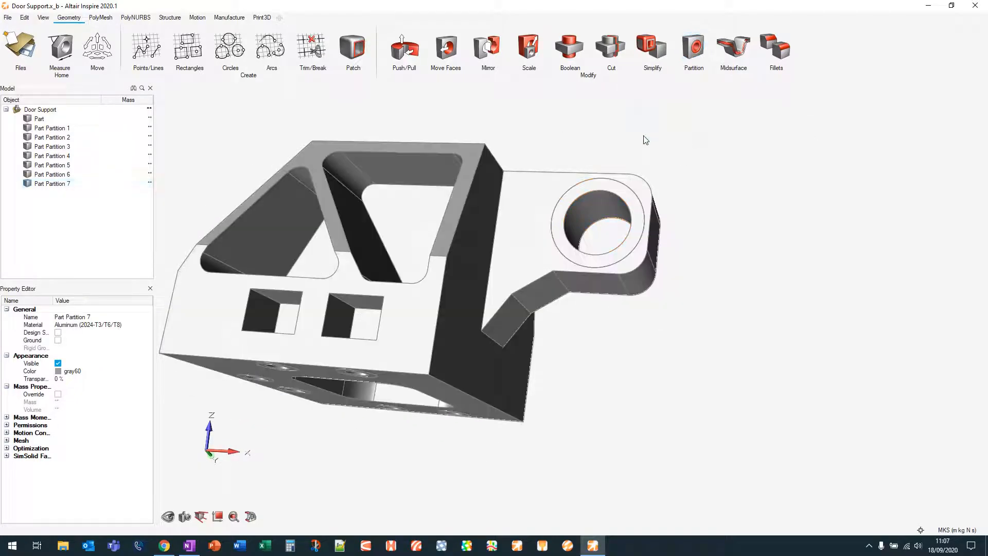
Select the lug hole's partition to examine it as a separate part, and clear the selection
{"action": "right_click_drag", "start_coordinate": [523, 138], "coordinate": [558, 193]}
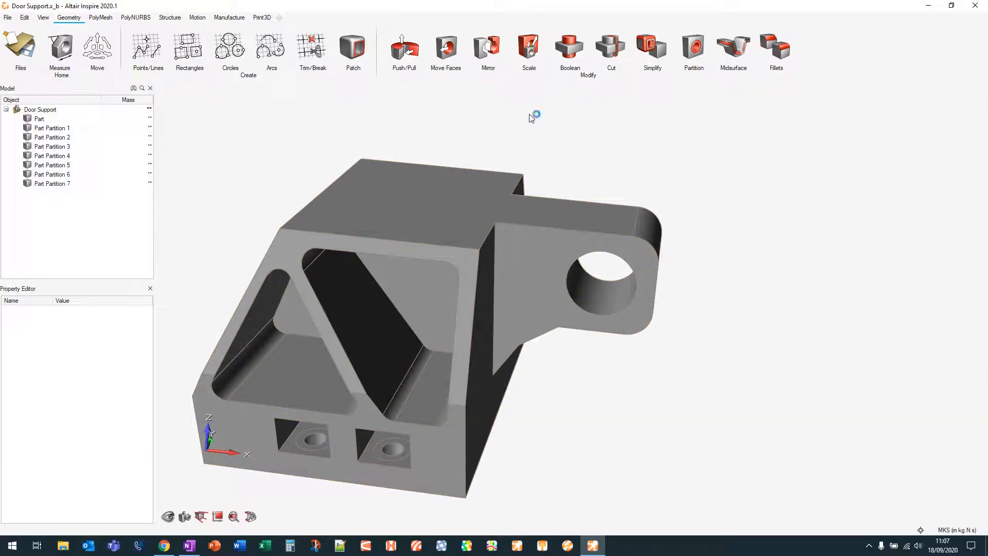
{"action": "left_click", "coordinate": [579, 251]}
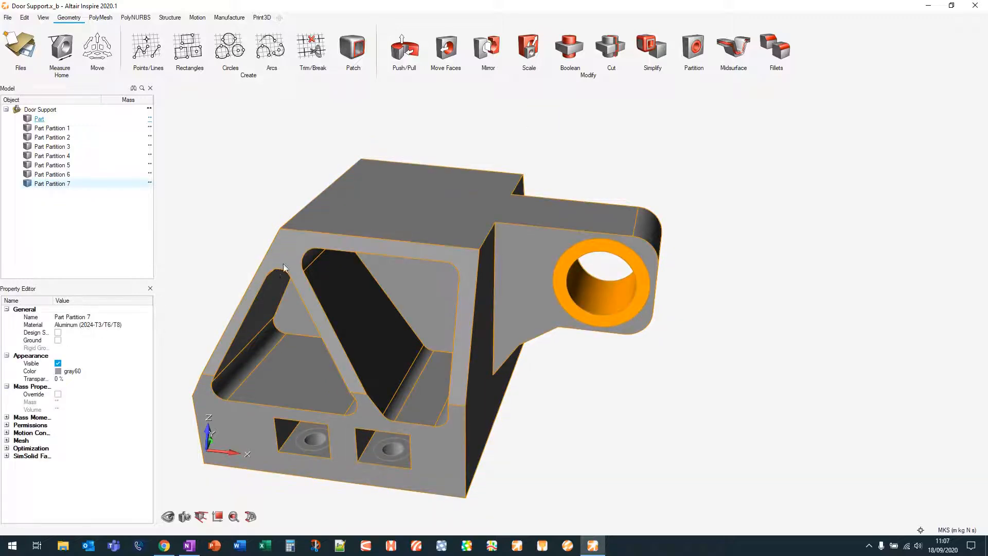
{"action": "mouse_move", "coordinate": [602, 164]}
{"action": "right_mouse_down"}
{"action": "mouse_move", "coordinate": [611, 169]}
{"action": "mouse_move", "coordinate": [624, 124]}
{"action": "mouse_move", "coordinate": [351, 217]}
{"action": "mouse_move", "coordinate": [320, 198]}
{"action": "right_mouse_up"}
{"action": "left_click", "coordinate": [612, 170]}
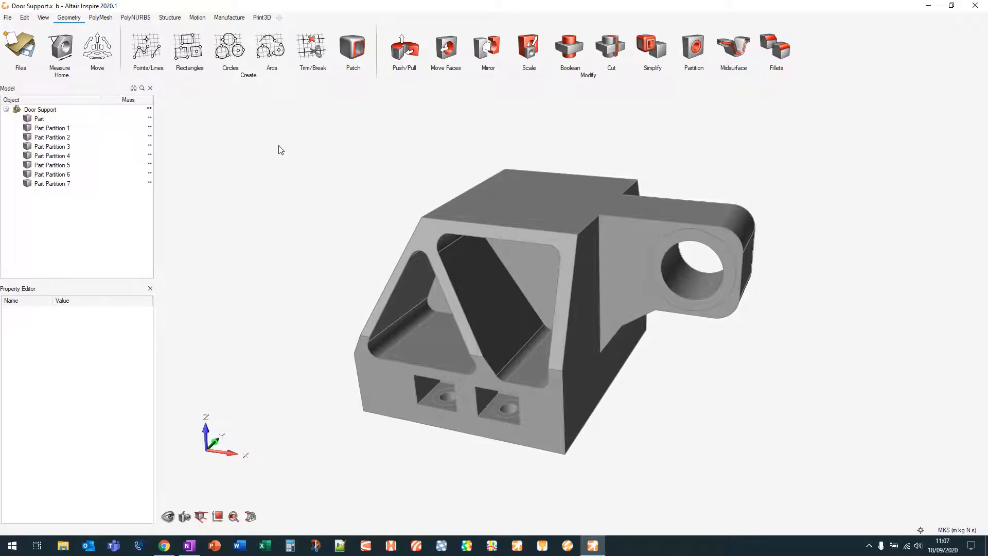
Switch to the Structure tools and check the contact types between the partitions and the main part
{"action": "left_click", "coordinate": [170, 19]}
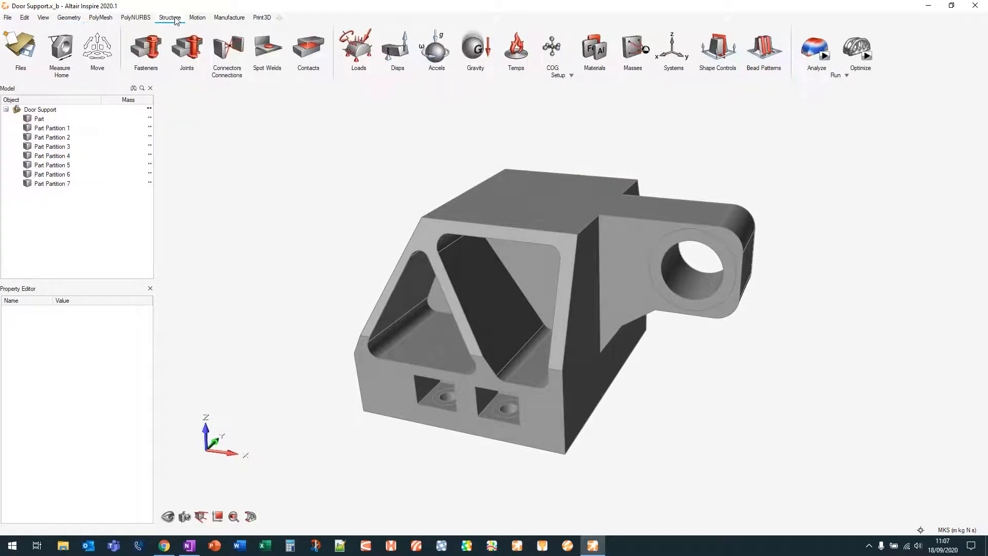
{"action": "right_click_drag", "start_coordinate": [282, 200], "coordinate": [289, 191]}
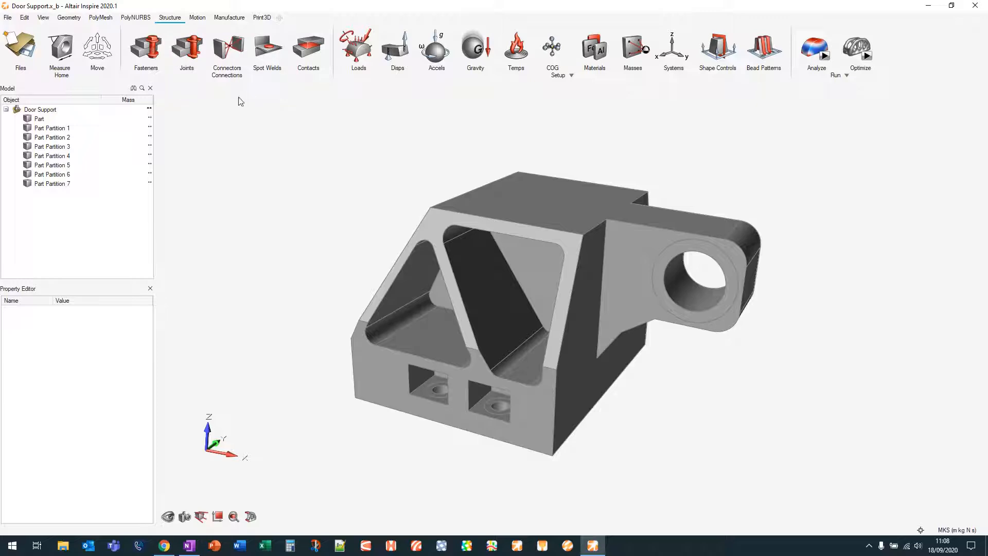
{"action": "left_click", "coordinate": [312, 47]}
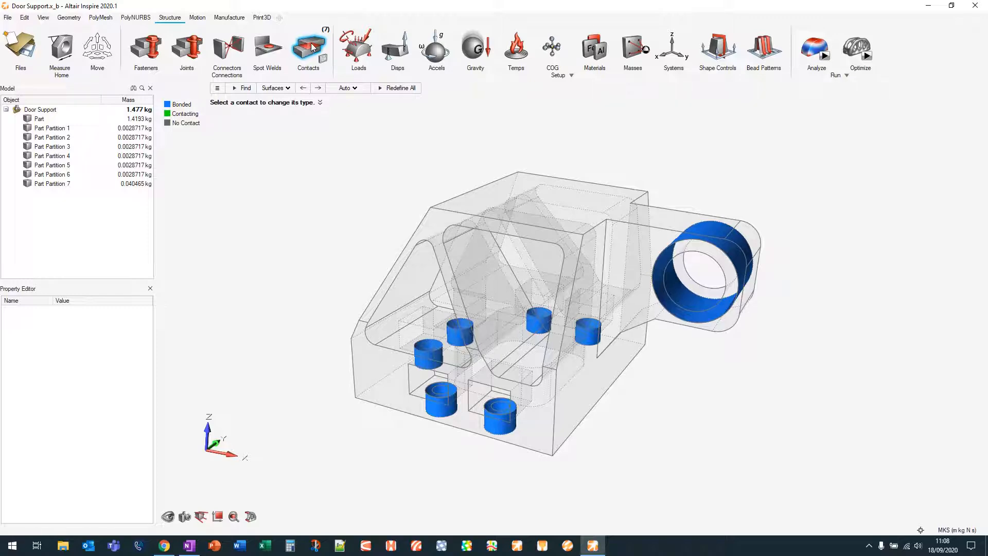
{"action": "left_click", "coordinate": [312, 47]}
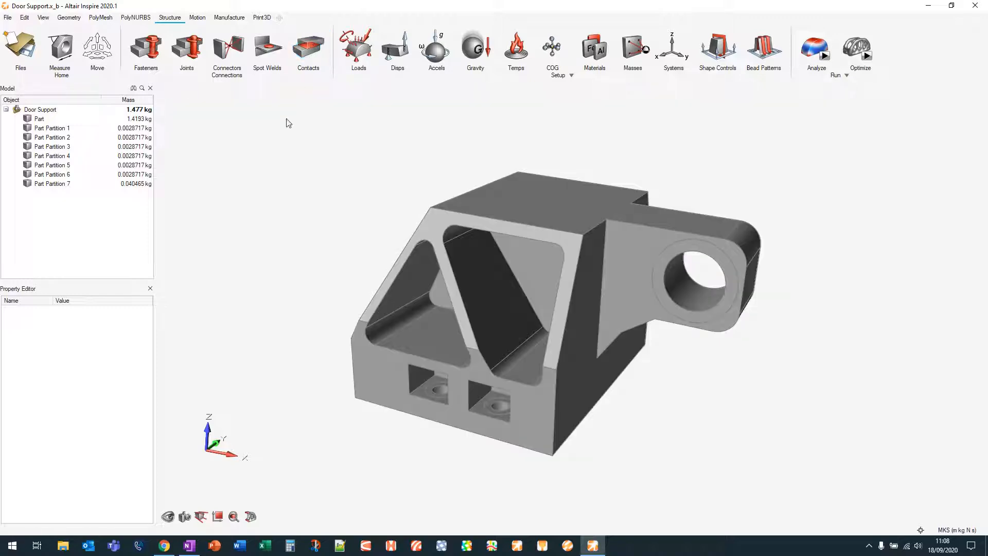
Set the Fasteners tool to find Single Holes and place a Grounded Bolt in the large lug hole
{"action": "left_click", "coordinate": [149, 45]}
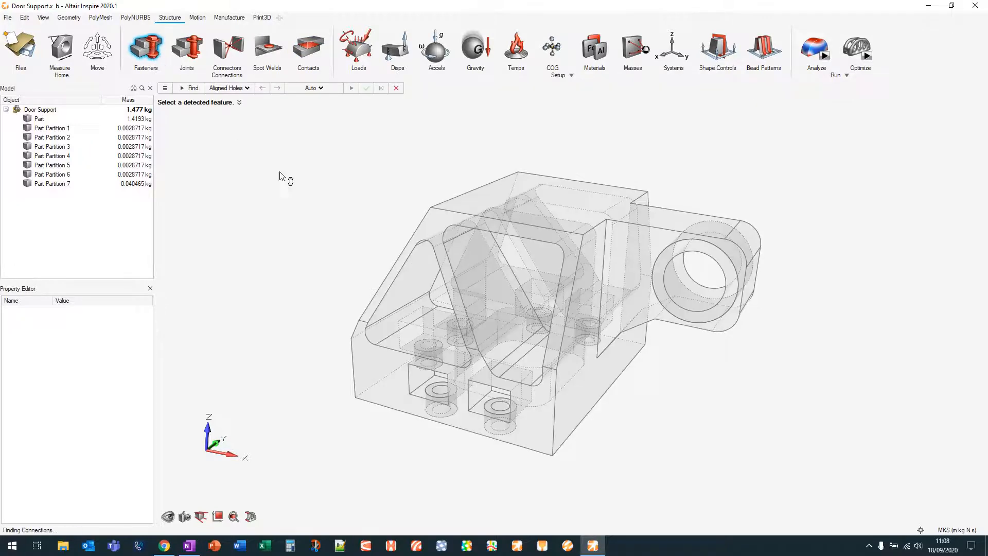
{"action": "left_click", "coordinate": [234, 88]}
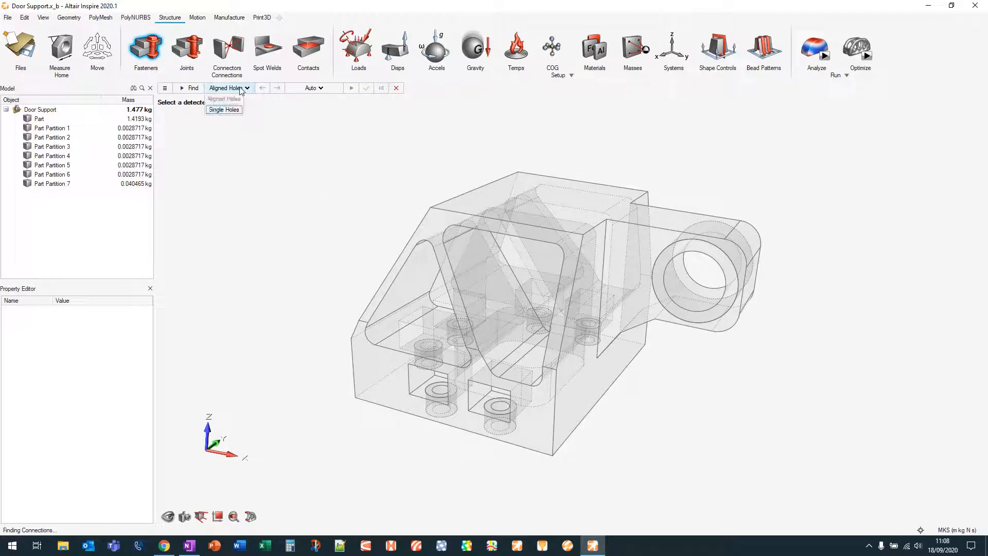
{"action": "left_click", "coordinate": [232, 108]}
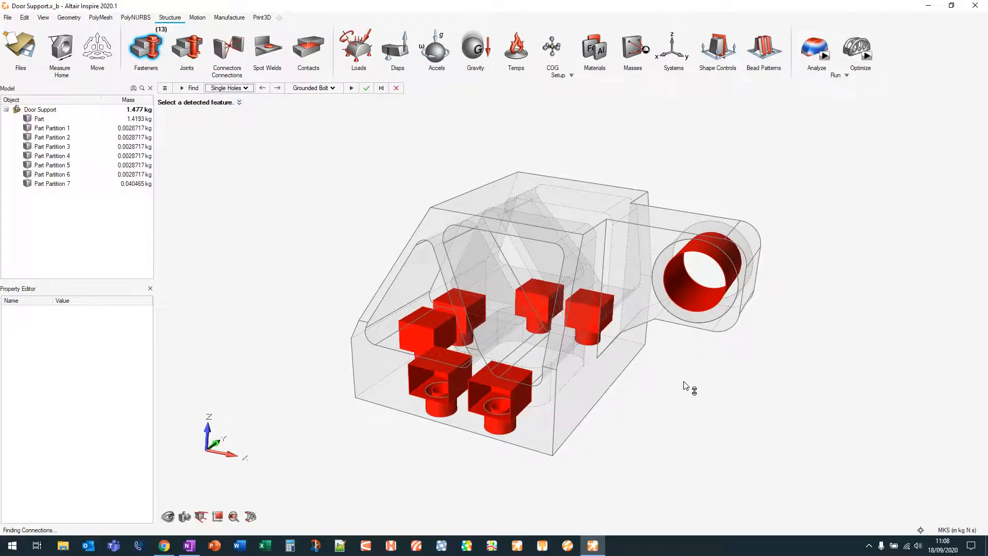
{"action": "left_click", "coordinate": [684, 284]}
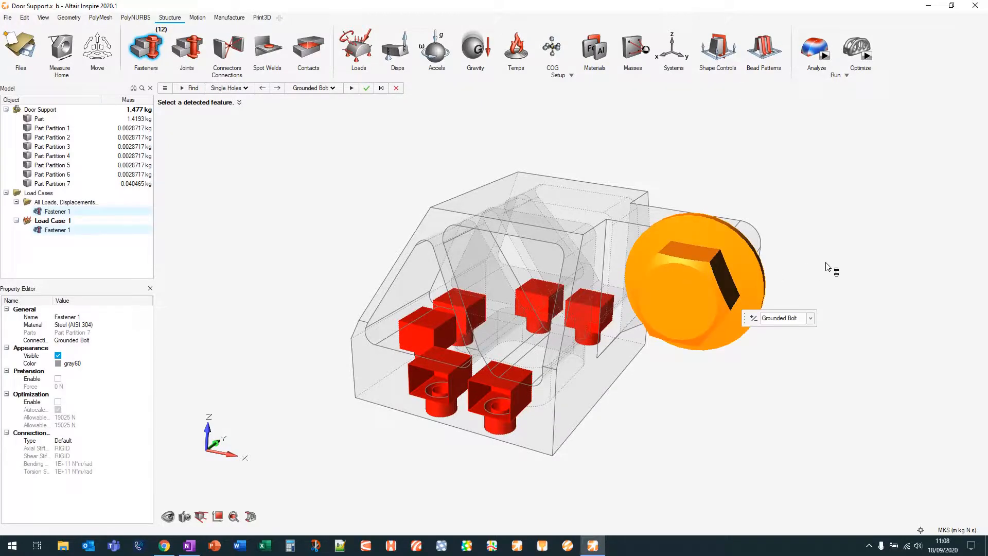
{"action": "right_click_drag", "start_coordinate": [834, 268], "coordinate": [777, 277]}
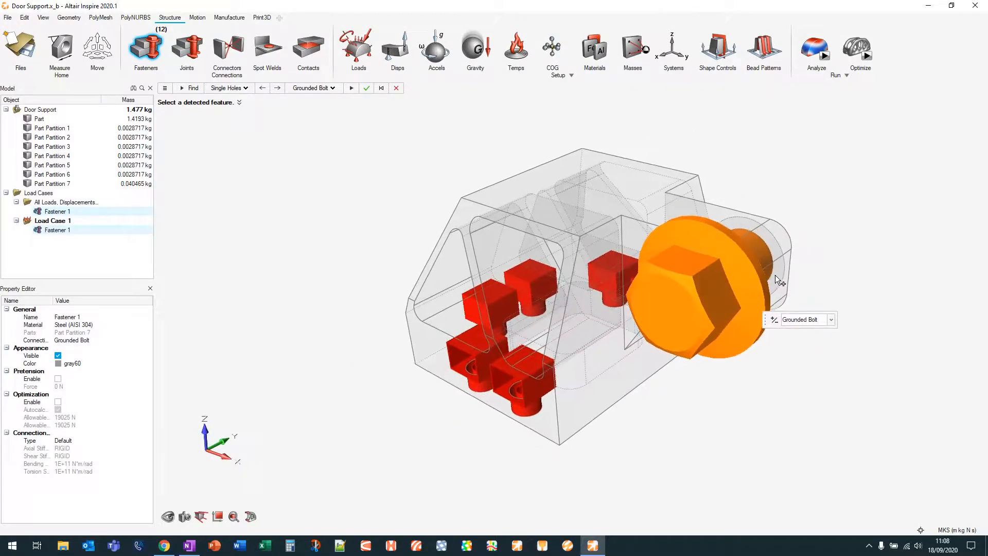
Delete the grounded bolt from the large lug hole and leave the Fasteners tool
{"action": "key", "text": "Delete"}
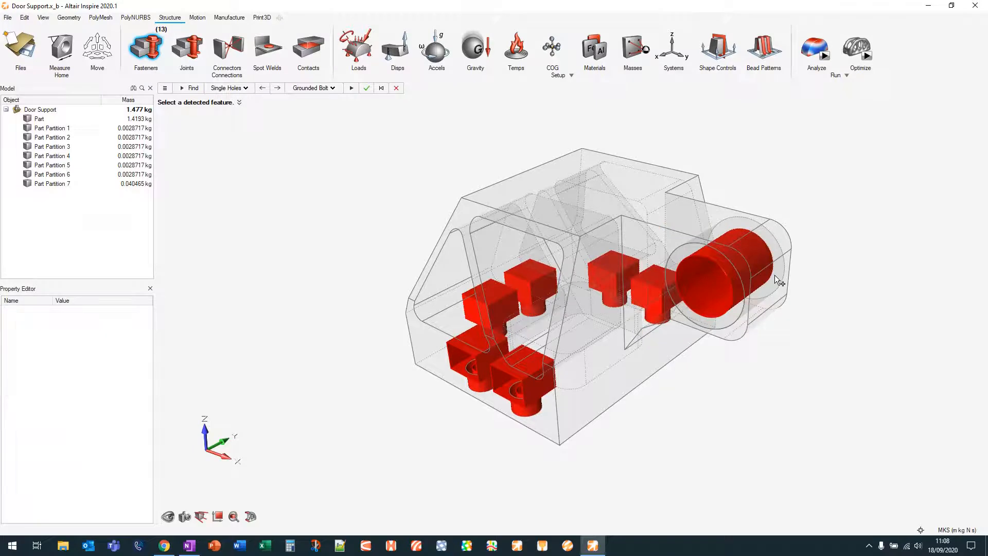
{"action": "left_click", "coordinate": [154, 52]}
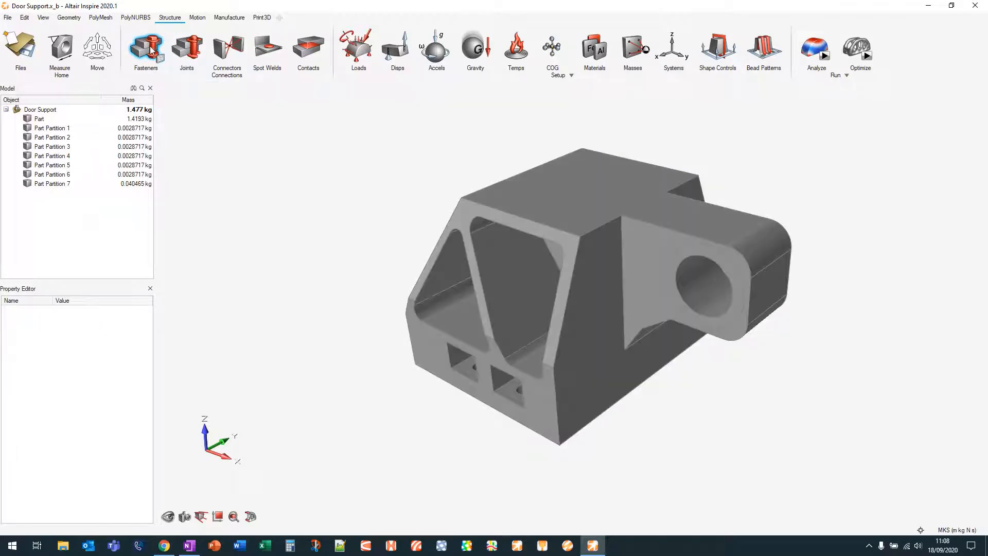
{"action": "right_click_drag", "start_coordinate": [374, 353], "coordinate": [368, 345]}
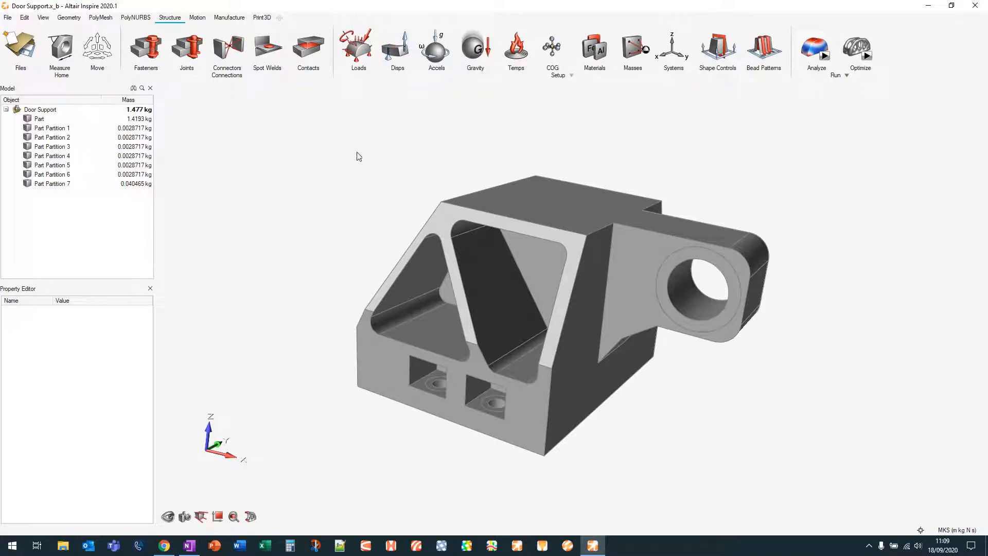
Apply supports to the first two bolt holes on the underside of the base
{"action": "left_click", "coordinate": [357, 60]}
{"action": "middle_click_drag", "start_coordinate": [368, 213], "coordinate": [463, 226]}
{"action": "middle_click_drag", "start_coordinate": [529, 287], "coordinate": [488, 280]}
{"action": "scroll", "coordinate": [466, 246], "scroll_direction": "up", "scroll_amount": 10}
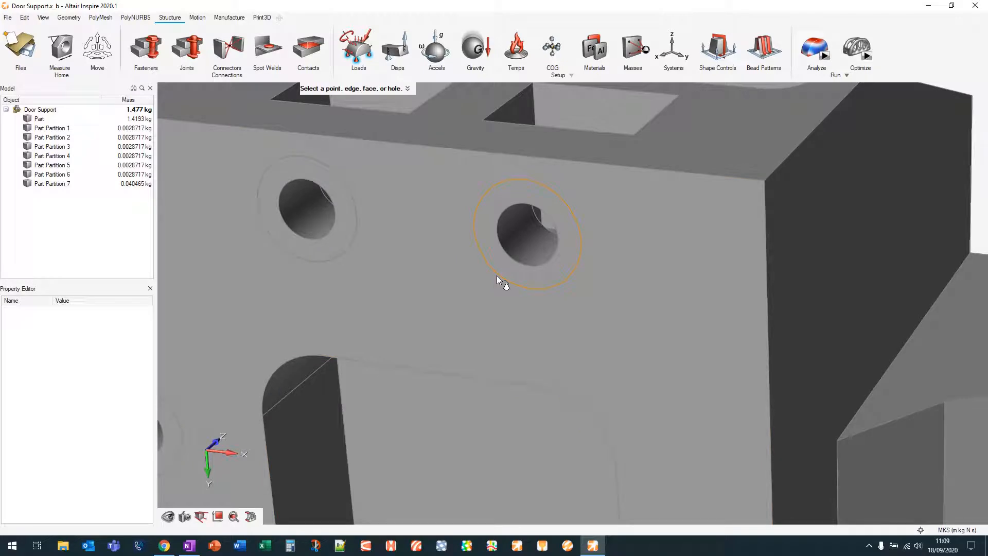
{"action": "left_click", "coordinate": [522, 231]}
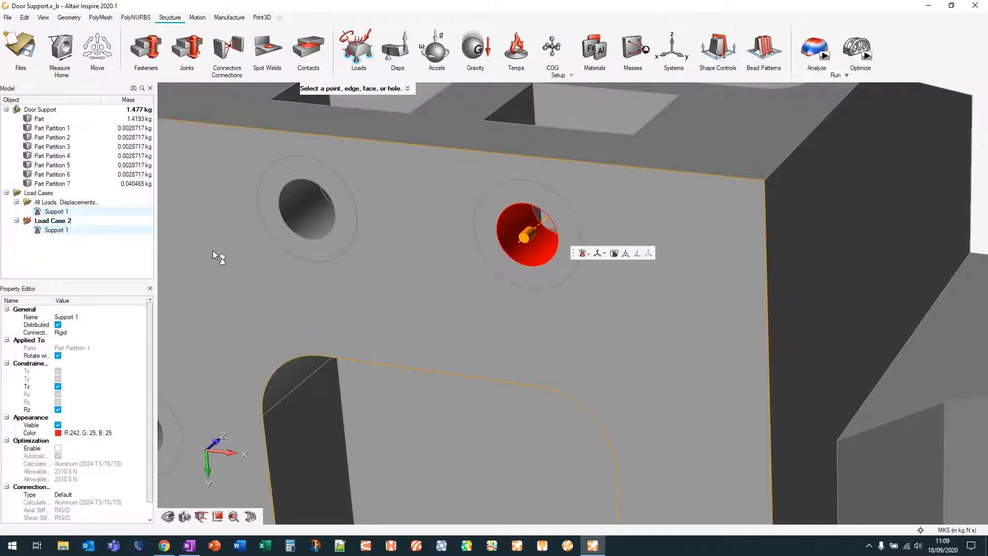
{"action": "middle_click_drag", "start_coordinate": [276, 267], "coordinate": [439, 235]}
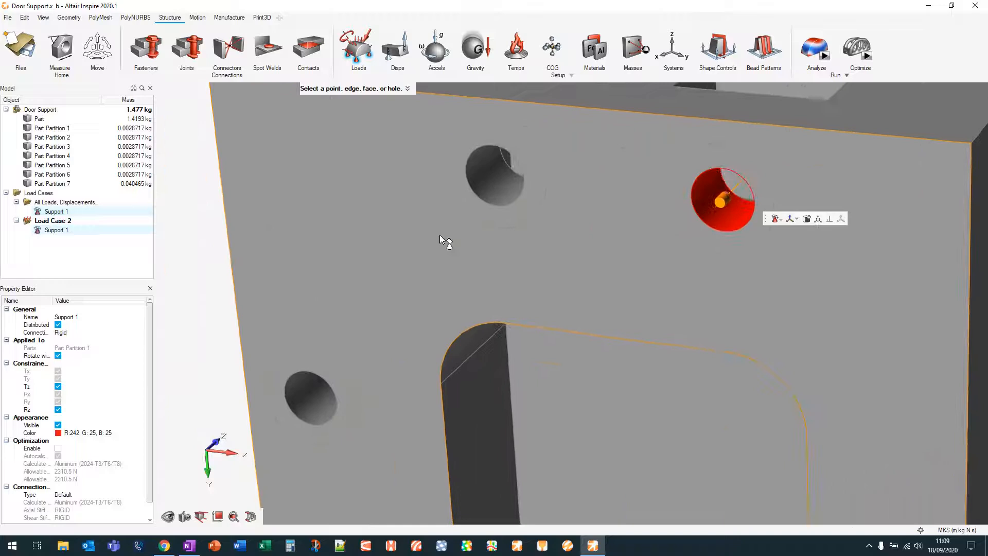
{"action": "left_click", "coordinate": [486, 177]}
Apply supports to the remaining four bolt holes on the underside of the base
{"action": "middle_click_drag", "start_coordinate": [432, 276], "coordinate": [418, 149]}
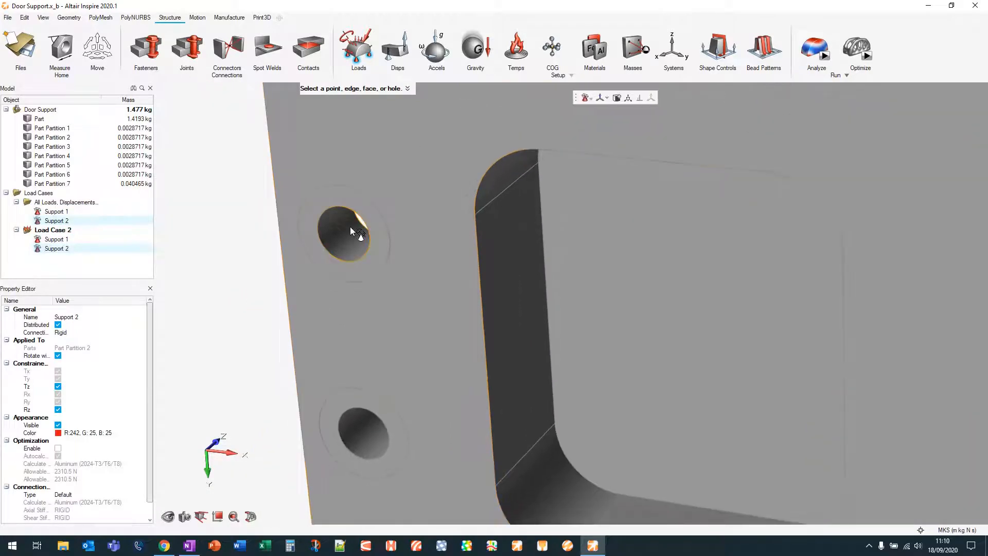
{"action": "left_click", "coordinate": [340, 227]}
{"action": "middle_click_drag", "start_coordinate": [380, 333], "coordinate": [383, 216]}
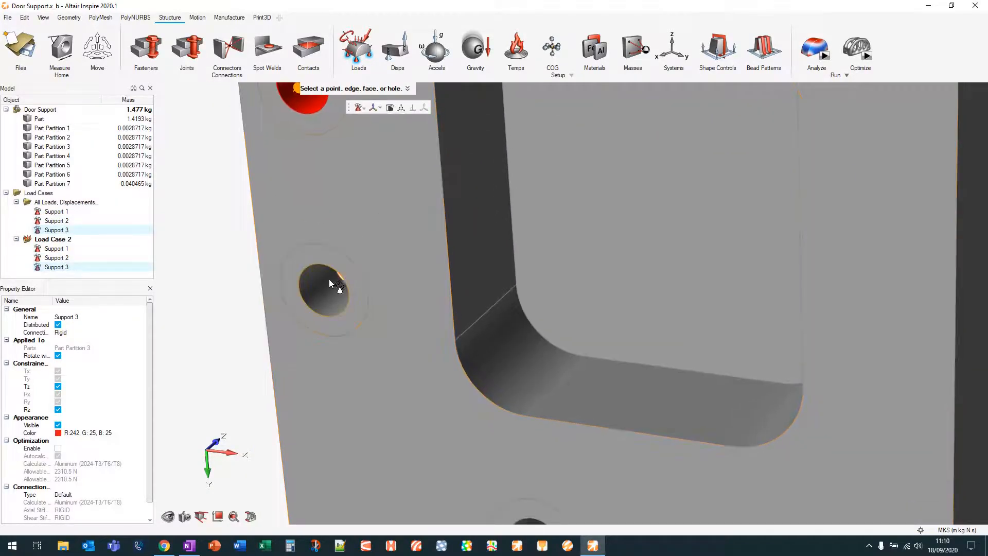
{"action": "left_click", "coordinate": [322, 286]}
{"action": "middle_click_drag", "start_coordinate": [418, 413], "coordinate": [252, 233]}
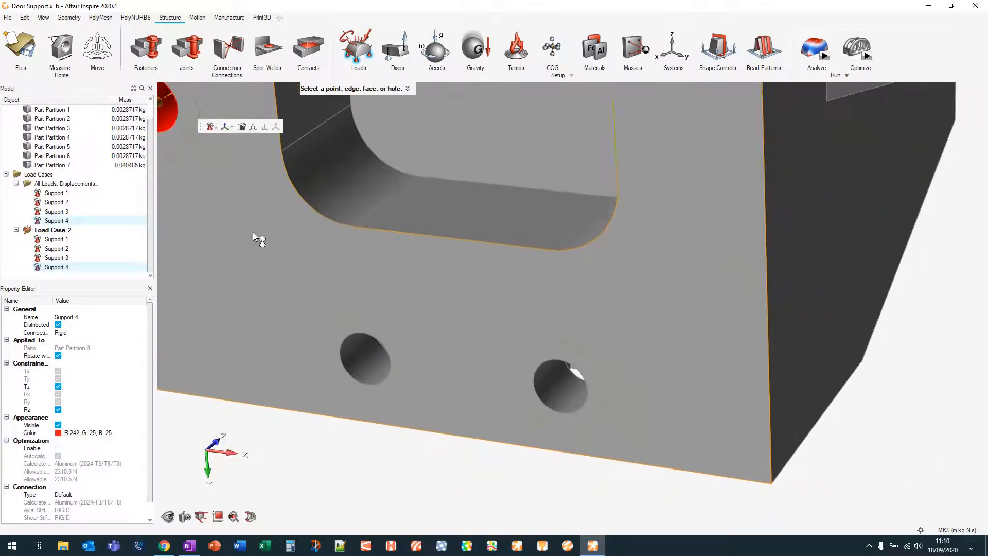
{"action": "left_click", "coordinate": [354, 355]}
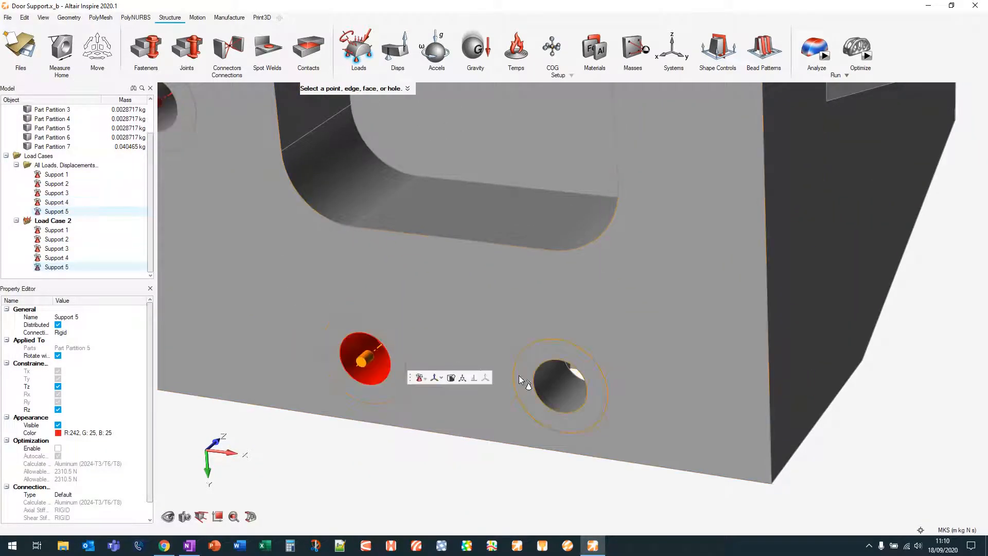
{"action": "left_click", "coordinate": [551, 380]}
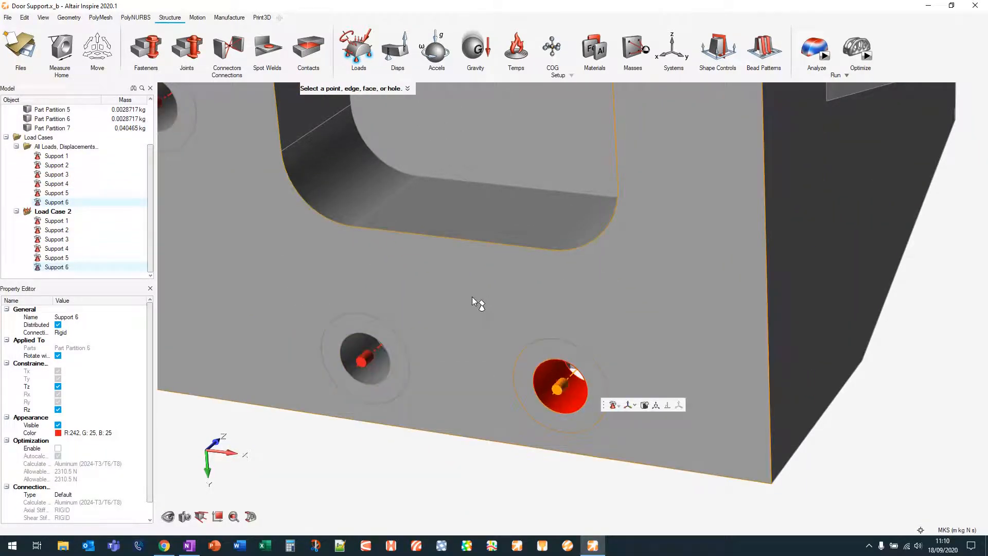
Apply a force to the inner face of the large lug hole
{"action": "scroll", "coordinate": [471, 296], "scroll_direction": "down", "scroll_amount": 5}
{"action": "scroll", "coordinate": [471, 300], "scroll_direction": "down", "scroll_amount": 2}
{"action": "middle_click_drag", "start_coordinate": [454, 164], "coordinate": [471, 211]}
{"action": "middle_click_drag", "start_coordinate": [661, 180], "coordinate": [631, 417]}
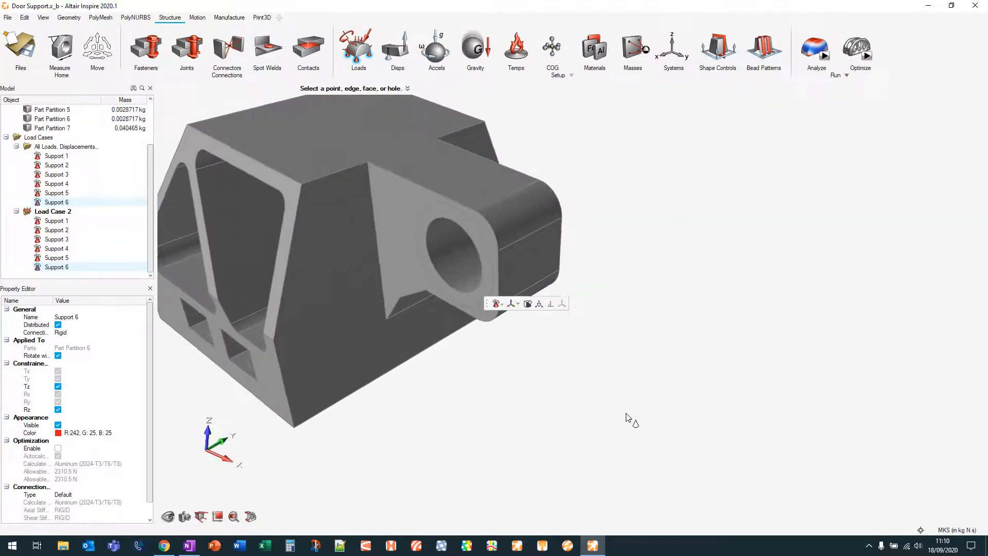
{"action": "left_click", "coordinate": [367, 36]}
{"action": "middle_click_drag", "start_coordinate": [621, 307], "coordinate": [593, 221]}
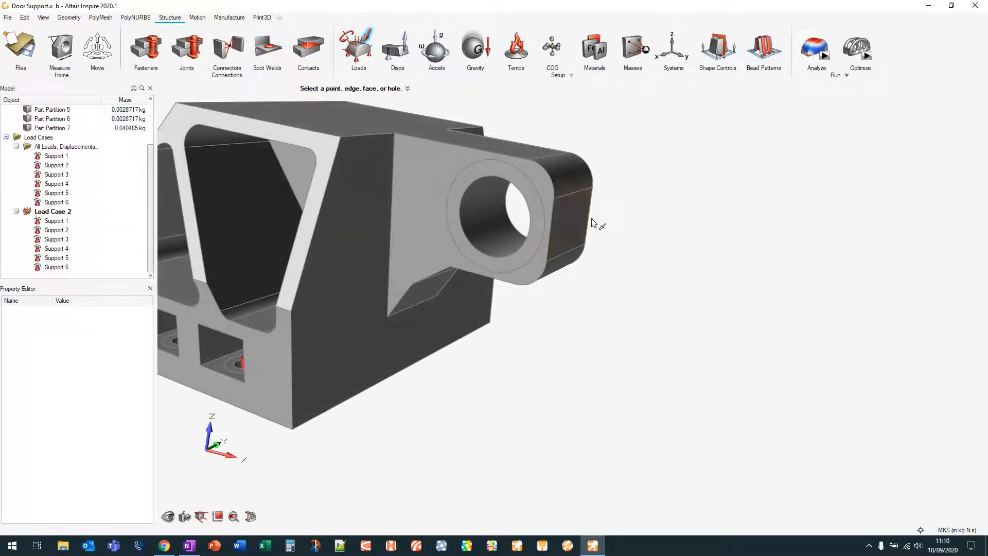
{"action": "left_click", "coordinate": [485, 214]}
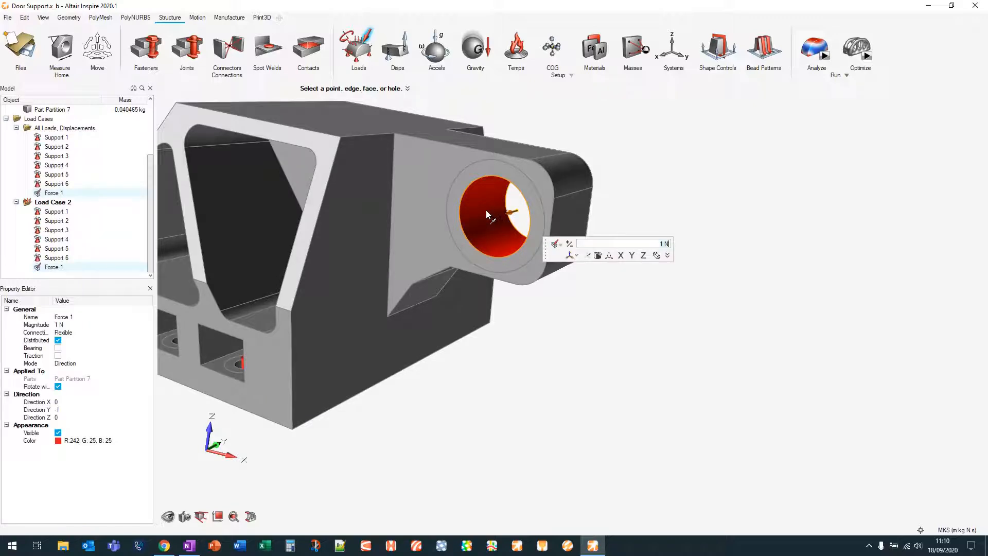
Point the lug hole force in the positive Y direction, set its magnitude to 1000 N and leave the force tool
{"action": "left_click", "coordinate": [629, 256]}
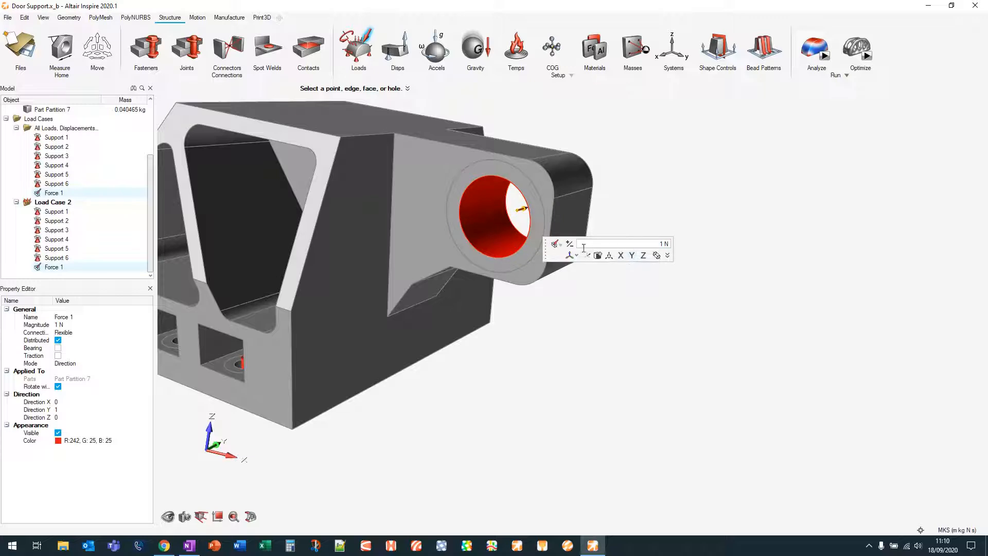
{"action": "left_click", "coordinate": [633, 257]}
{"action": "left_click", "coordinate": [632, 257]}
{"action": "type", "text": "1000"}
{"action": "key", "text": "Return"}
{"action": "right_click", "coordinate": [652, 182]}
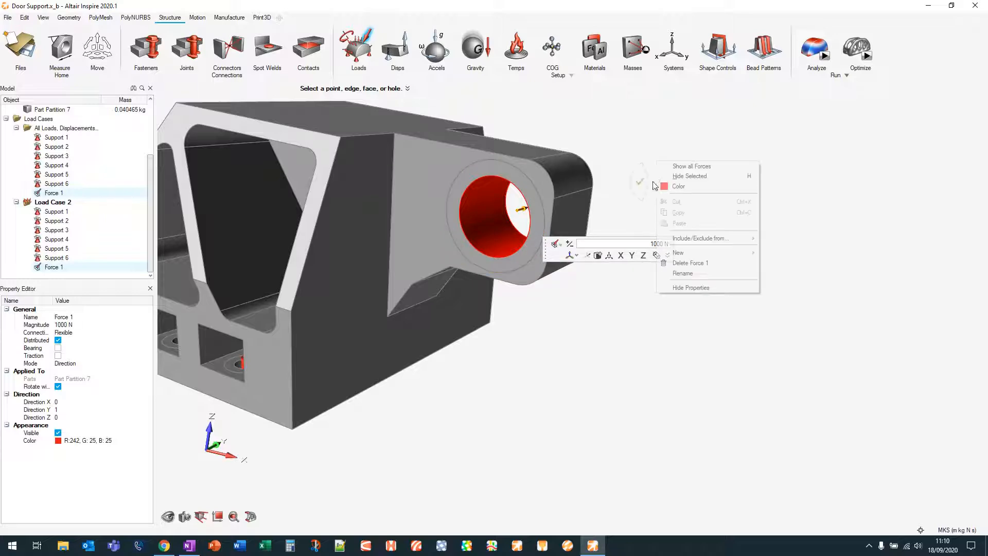
{"action": "mouse_move", "coordinate": [638, 183]}
{"action": "right_click_drag", "start_coordinate": [514, 369], "coordinate": [675, 356]}
{"action": "left_click", "coordinate": [693, 366]}
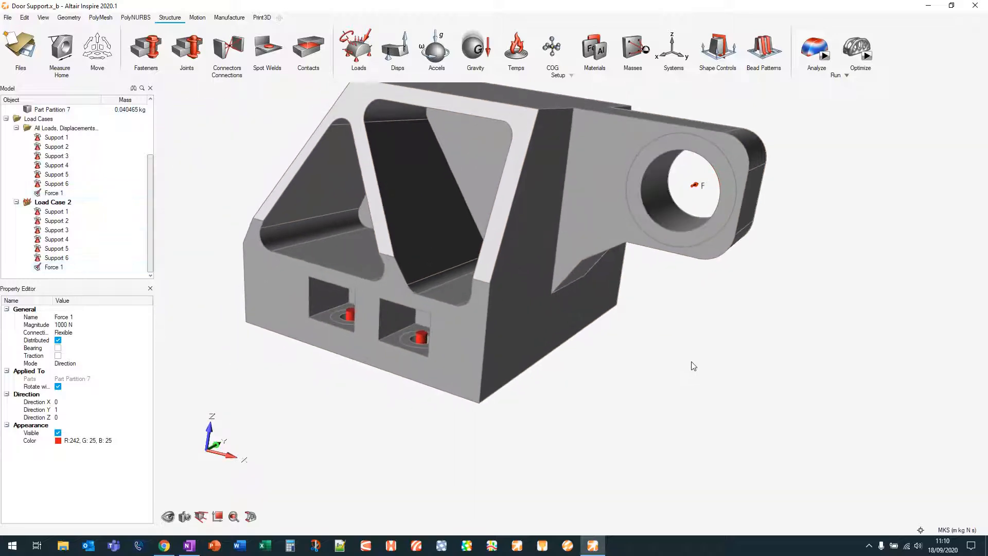
Rename Load Case 2 as PositiveY
{"action": "scroll", "coordinate": [687, 357], "scroll_direction": "down", "scroll_amount": 1}
{"action": "scroll", "coordinate": [687, 355], "scroll_direction": "down", "scroll_amount": 3}
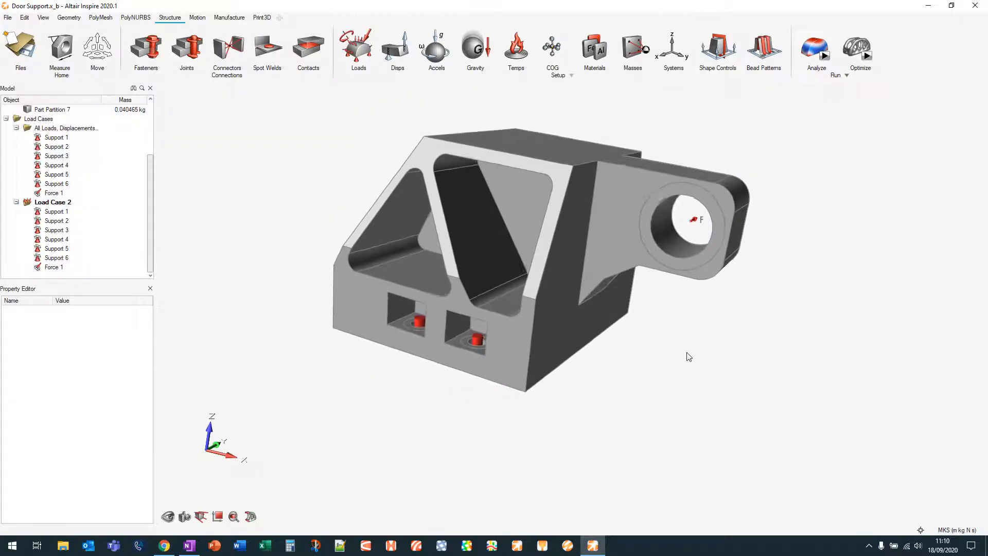
{"action": "middle_click_drag", "start_coordinate": [320, 161], "coordinate": [319, 174]}
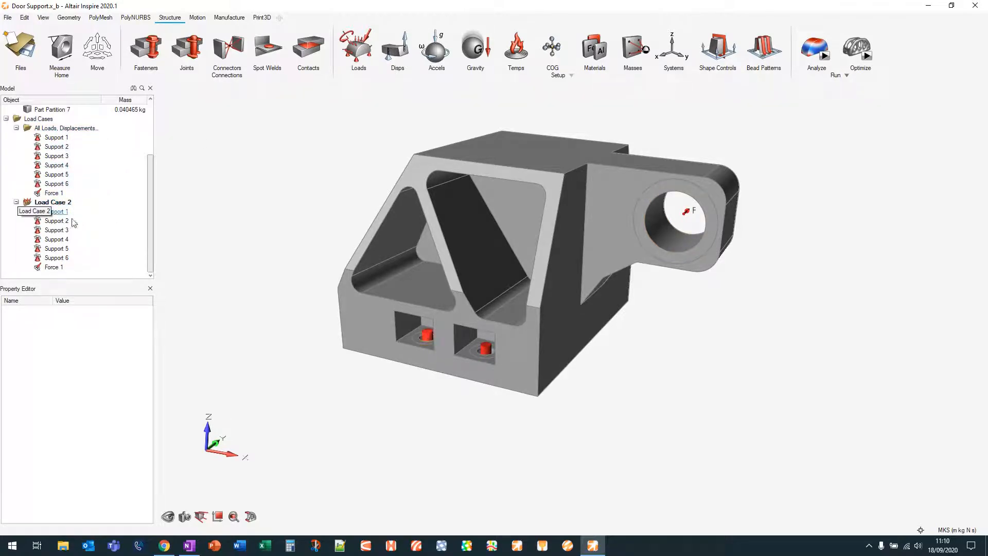
{"action": "right_click", "coordinate": [67, 201]}
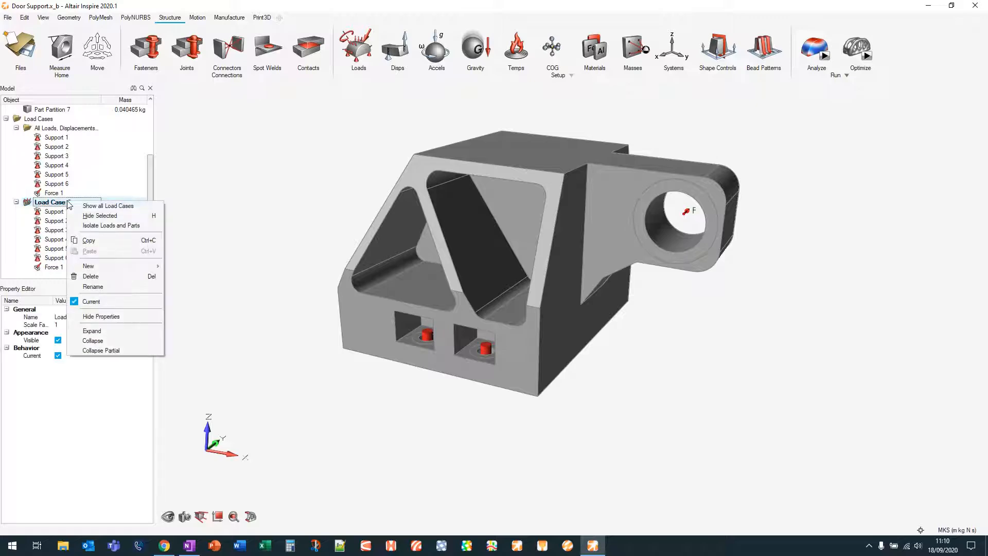
{"action": "left_click", "coordinate": [110, 284]}
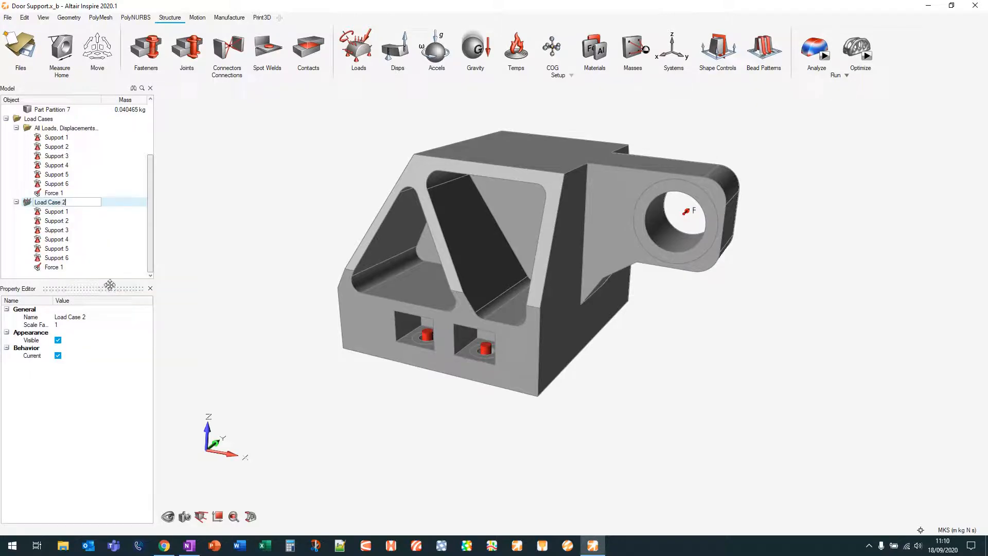
{"action": "type", "text": "PositiveY"}
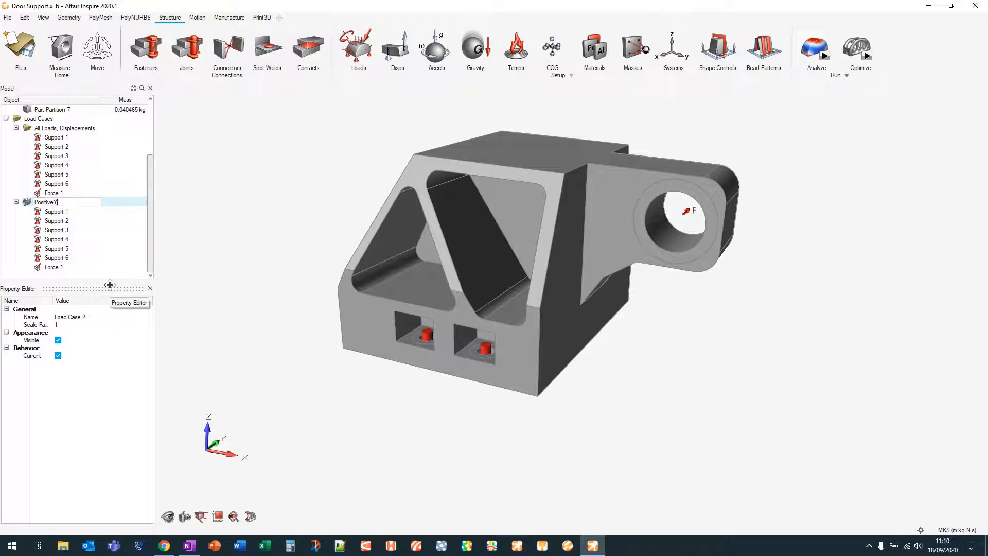
{"action": "key", "text": "Return"}
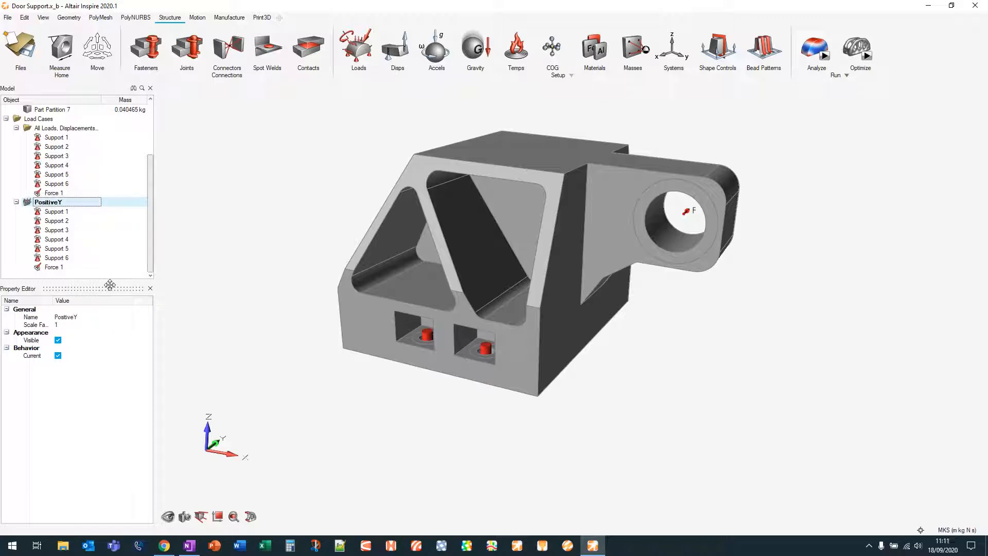
Create a new load case and name it PositiveZ
{"action": "right_click", "coordinate": [71, 204]}
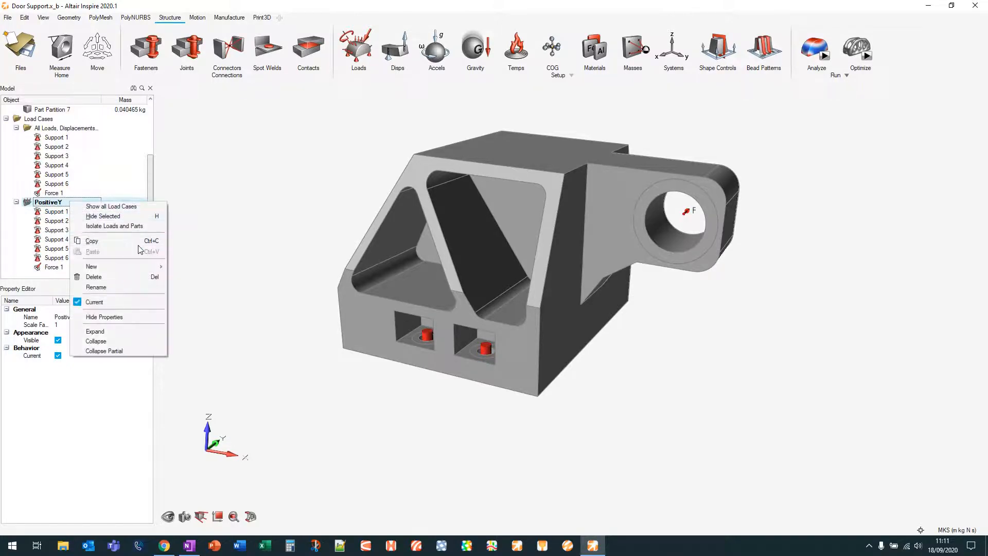
{"action": "mouse_move", "coordinate": [134, 267]}
{"action": "left_click", "coordinate": [183, 267]}
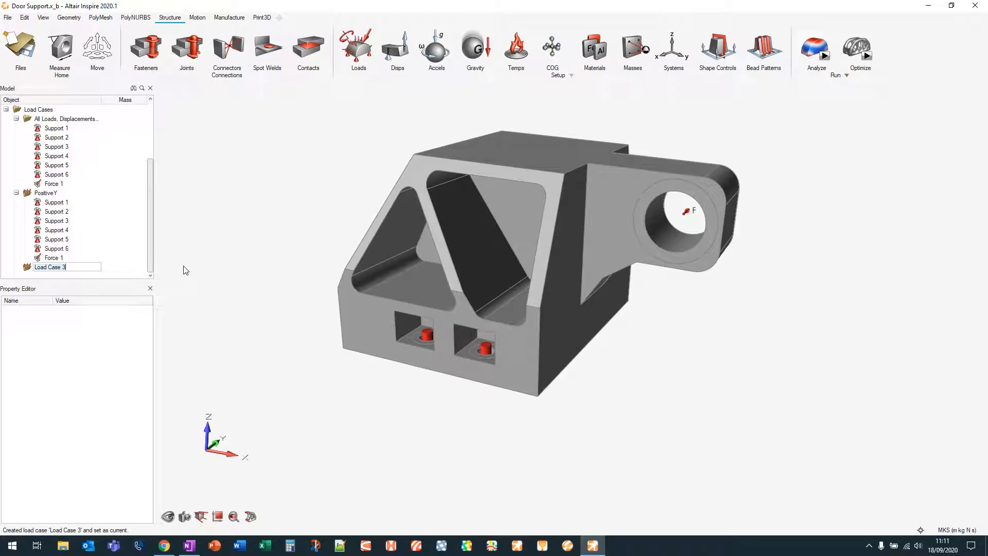
{"action": "type", "text": "Positive"}
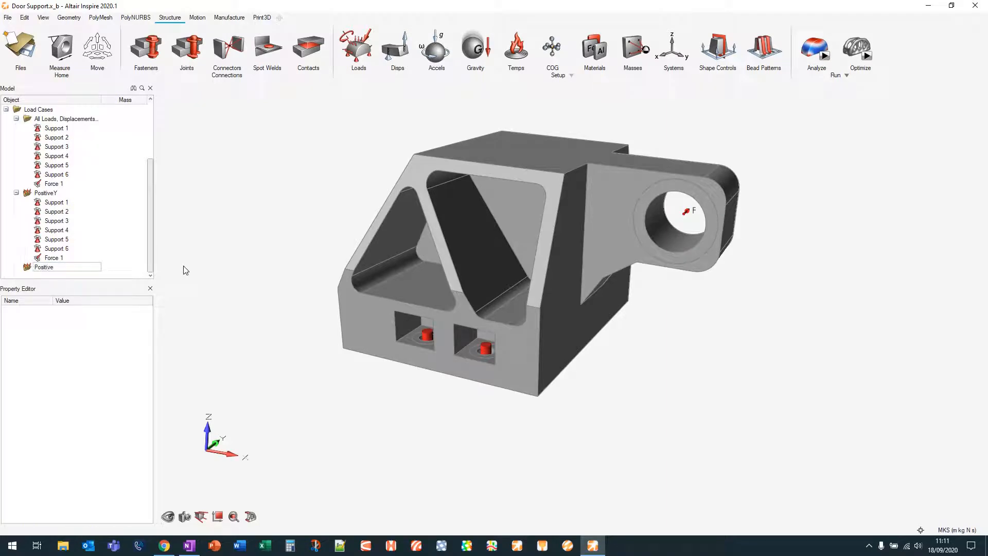
{"action": "type", "text": "Z"}
{"action": "key", "text": "Return"}
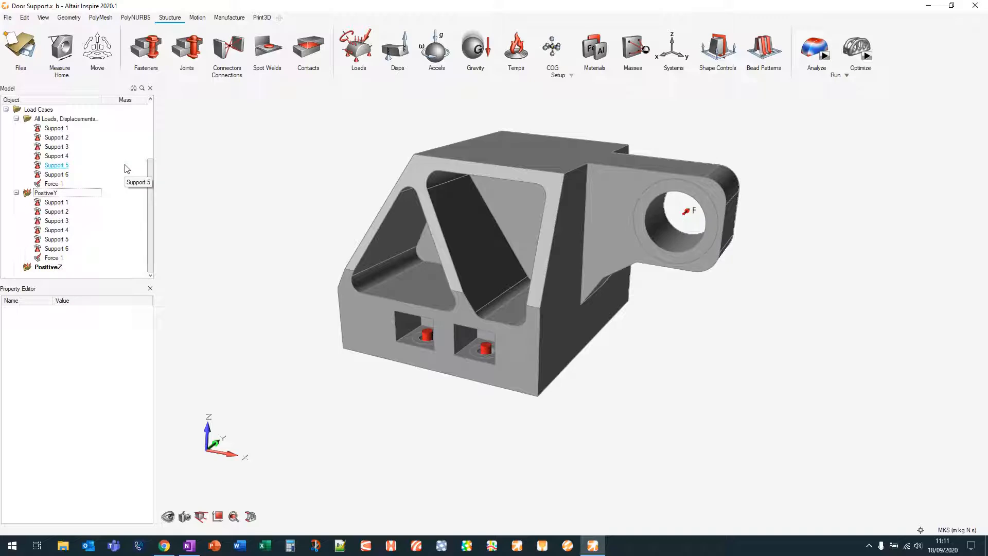
Add Support 1 through Support 6 from the list of all loads to the PositiveZ load case
{"action": "left_click", "coordinate": [61, 130]}
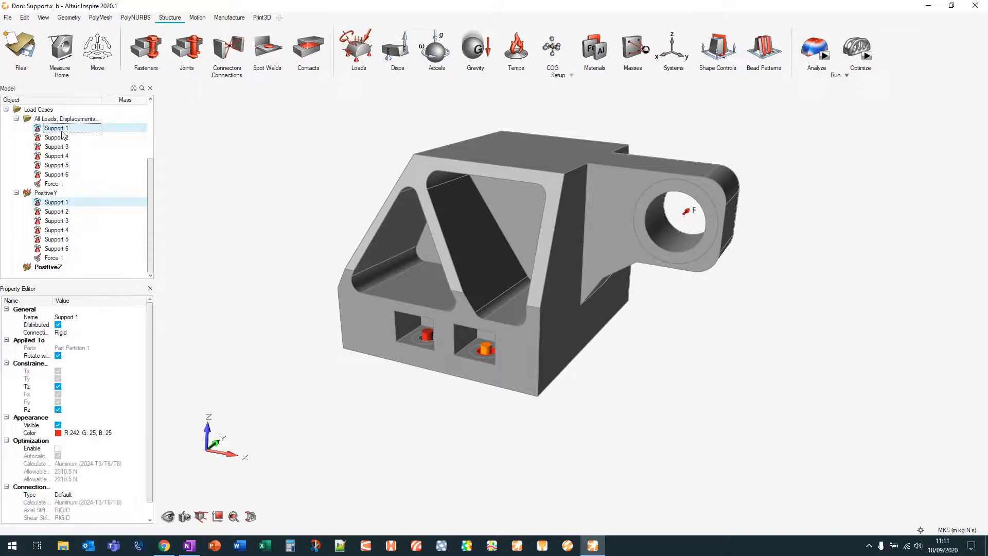
{"action": "left_click", "coordinate": [73, 175], "text": "shift"}
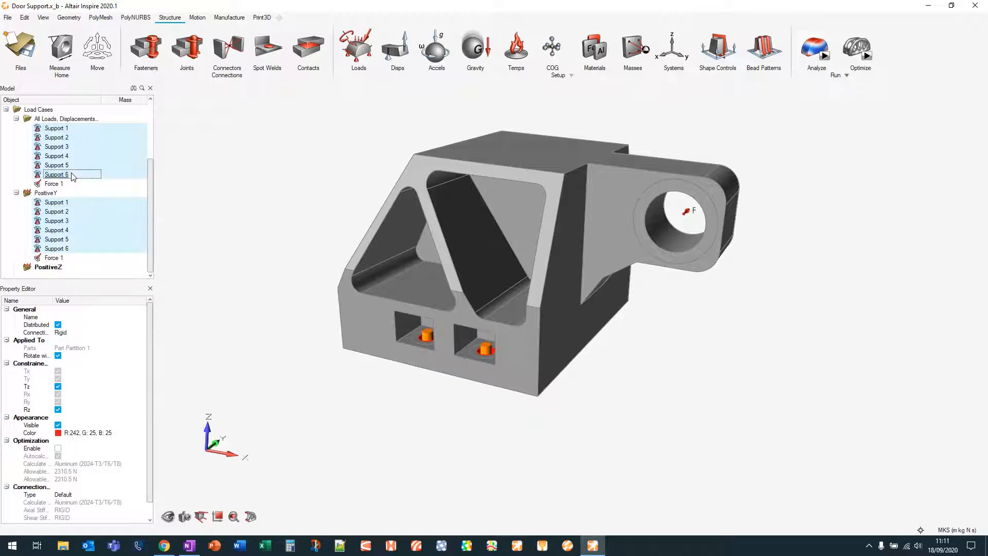
{"action": "left_click_drag", "start_coordinate": [68, 177], "coordinate": [64, 272]}
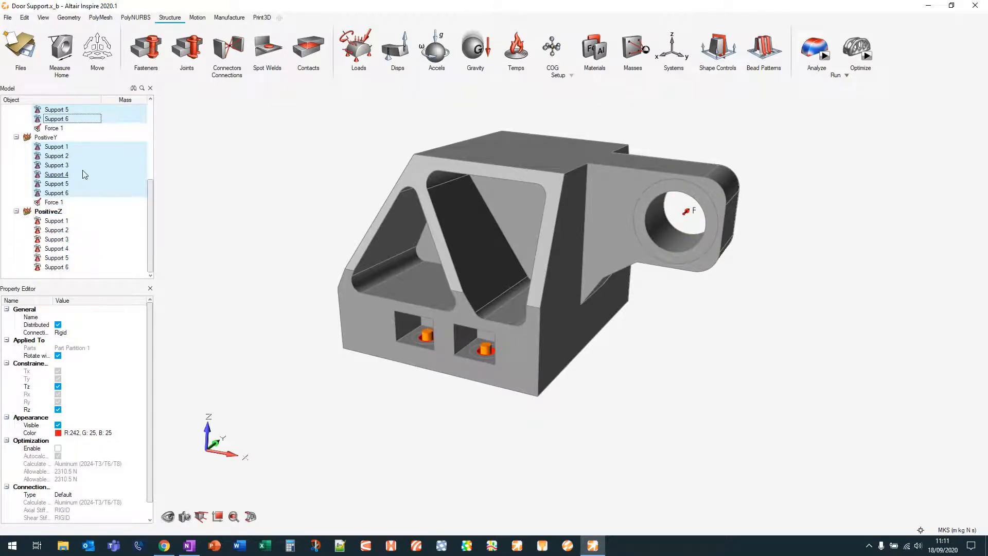
{"action": "left_click", "coordinate": [81, 147]}
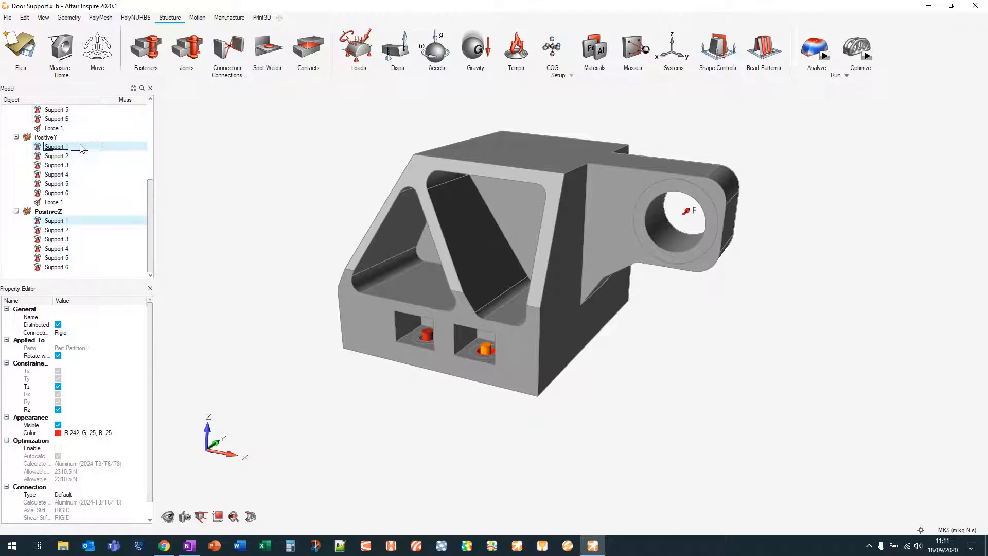
Move Force 1 from the PositiveY load case into PositiveZ and return it to PositiveY
{"action": "left_click", "coordinate": [65, 202]}
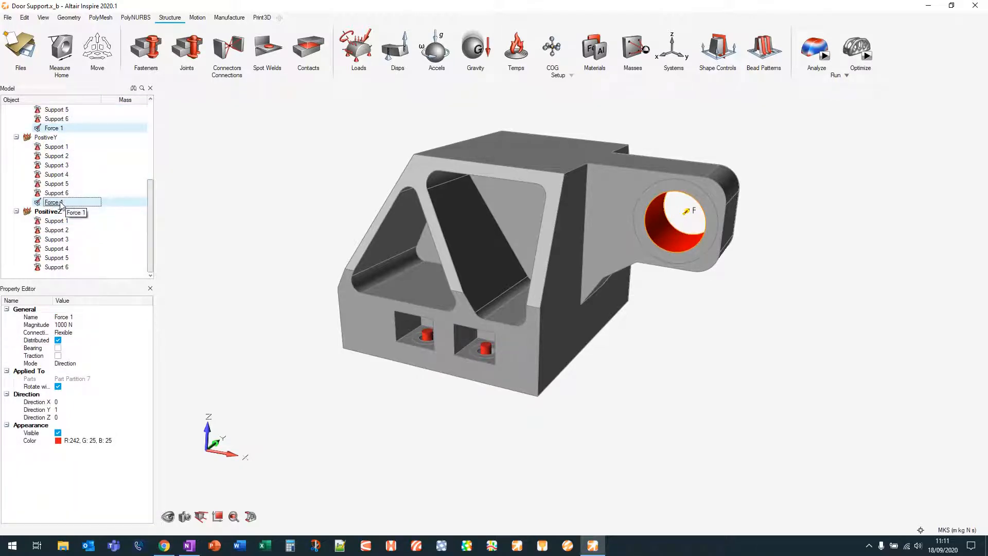
{"action": "left_click_drag", "start_coordinate": [60, 201], "coordinate": [65, 218]}
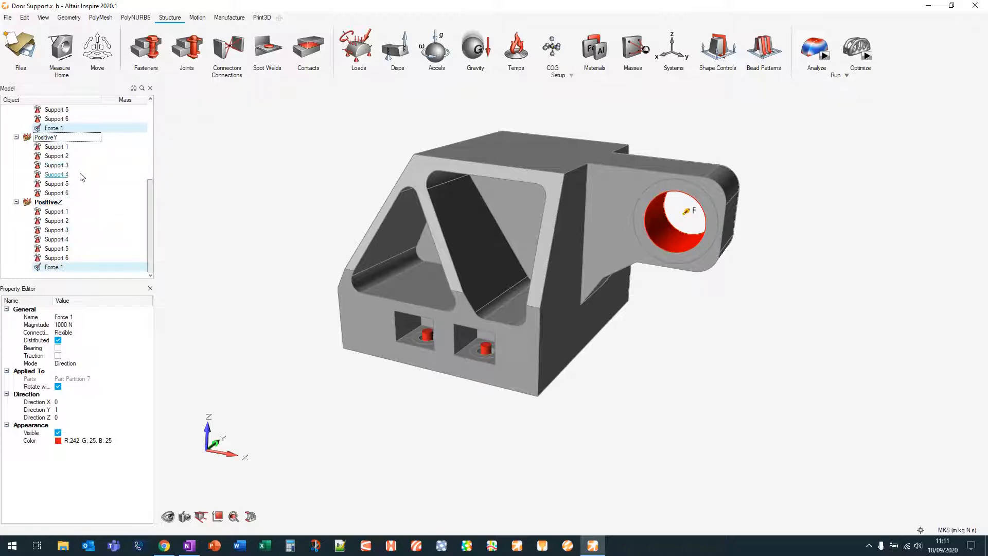
{"action": "left_click_drag", "start_coordinate": [59, 269], "coordinate": [66, 138]}
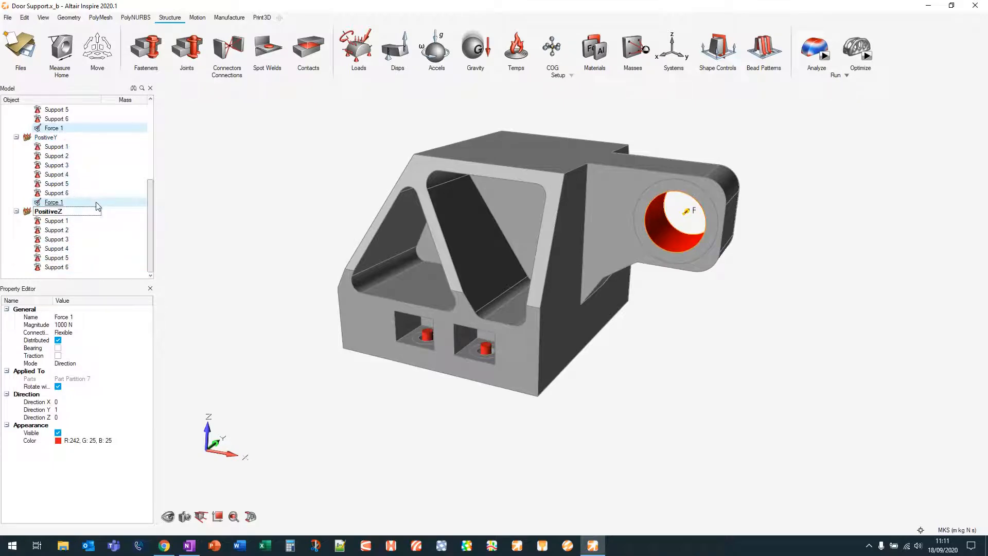
{"action": "scroll", "coordinate": [93, 203], "scroll_direction": "up", "scroll_amount": 3}
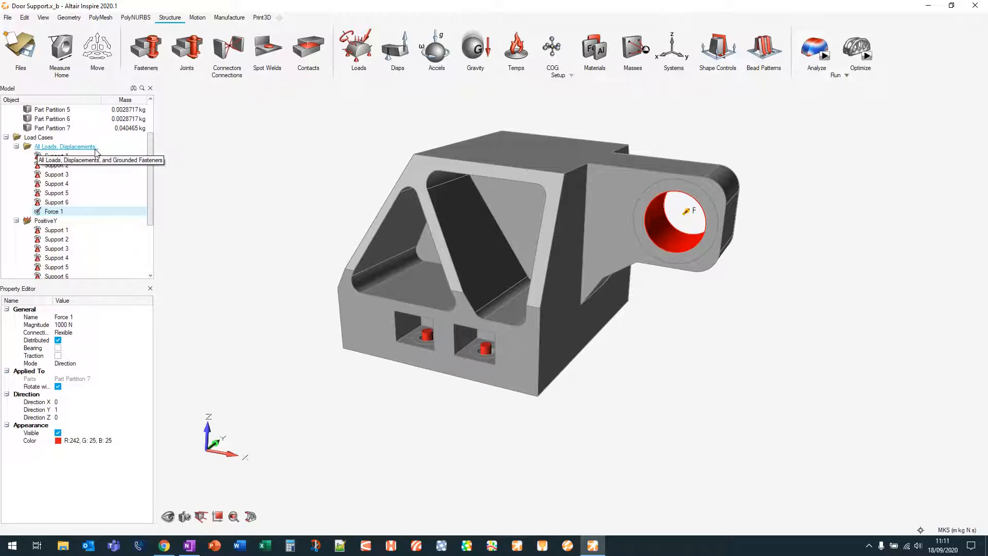
Make PositiveZ the current load case and apply a force to the arm's large hole, directed along Z
{"action": "scroll", "coordinate": [92, 154], "scroll_direction": "down", "scroll_amount": 3}
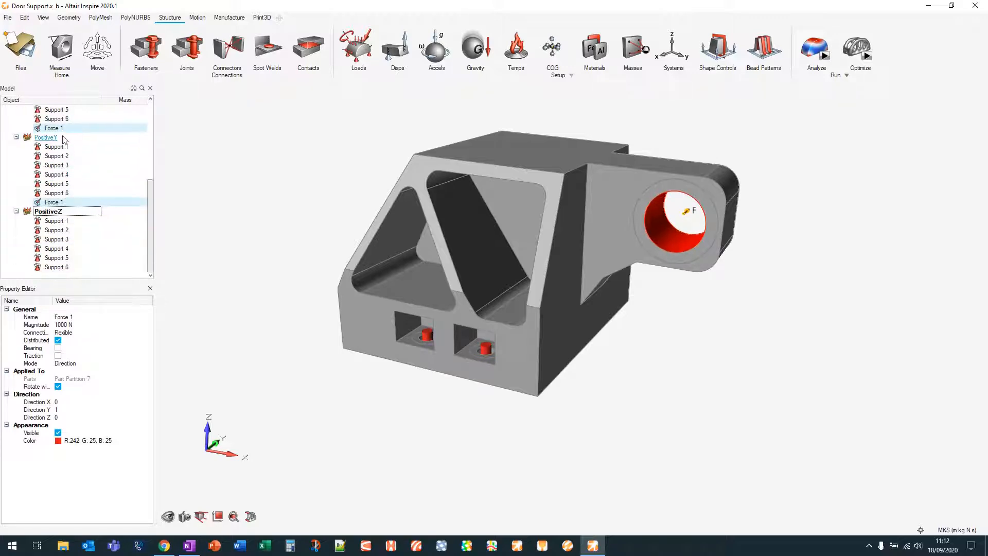
{"action": "left_click", "coordinate": [55, 213]}
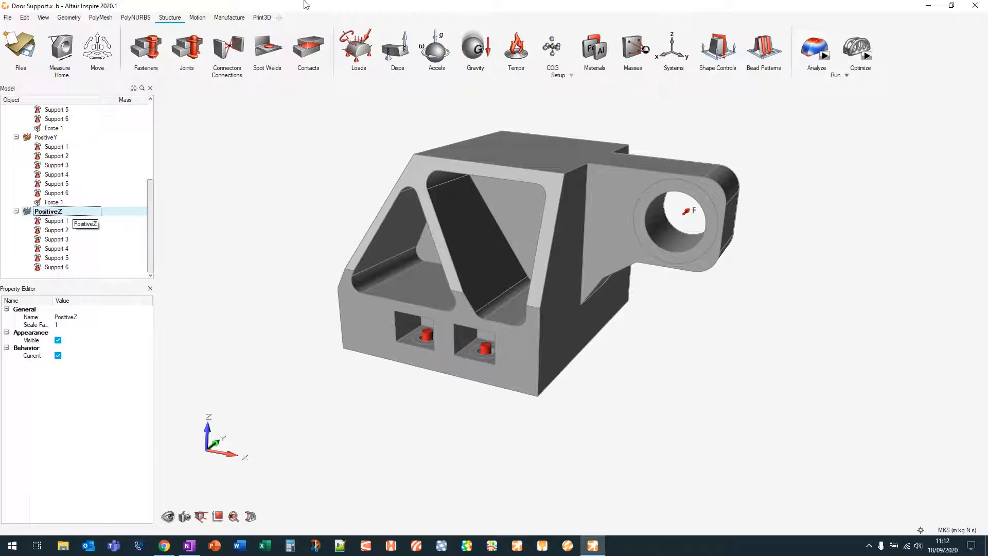
{"action": "left_click", "coordinate": [366, 38]}
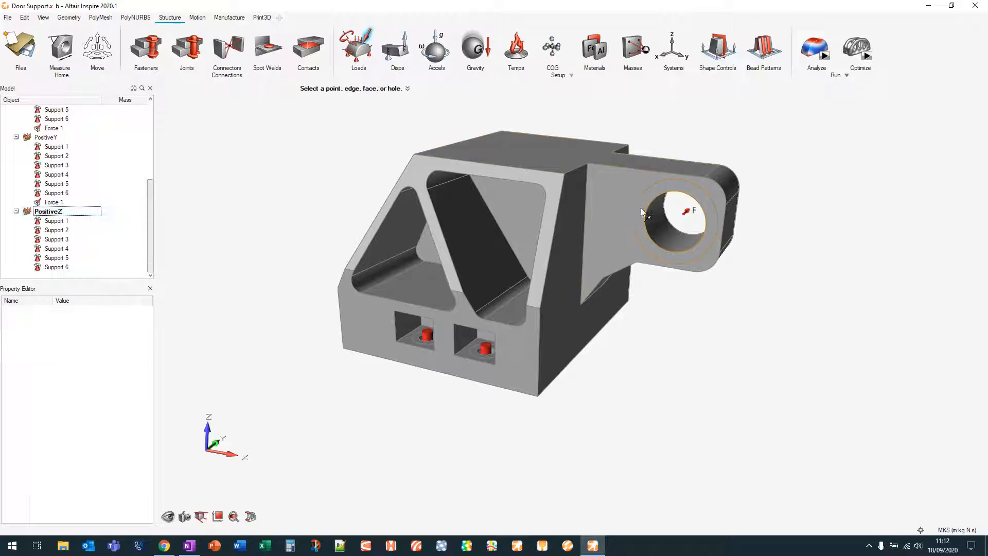
{"action": "left_click", "coordinate": [683, 234]}
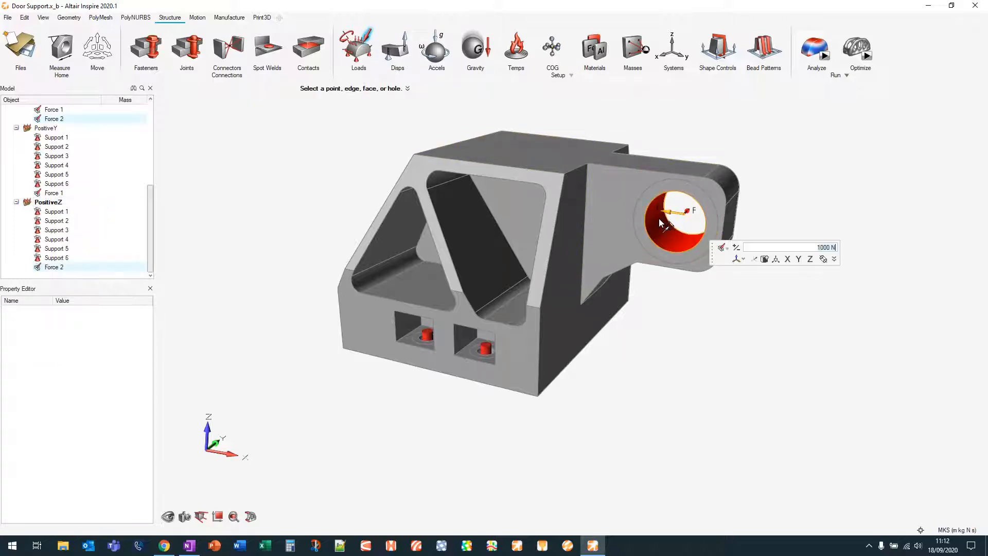
{"action": "left_click", "coordinate": [809, 259]}
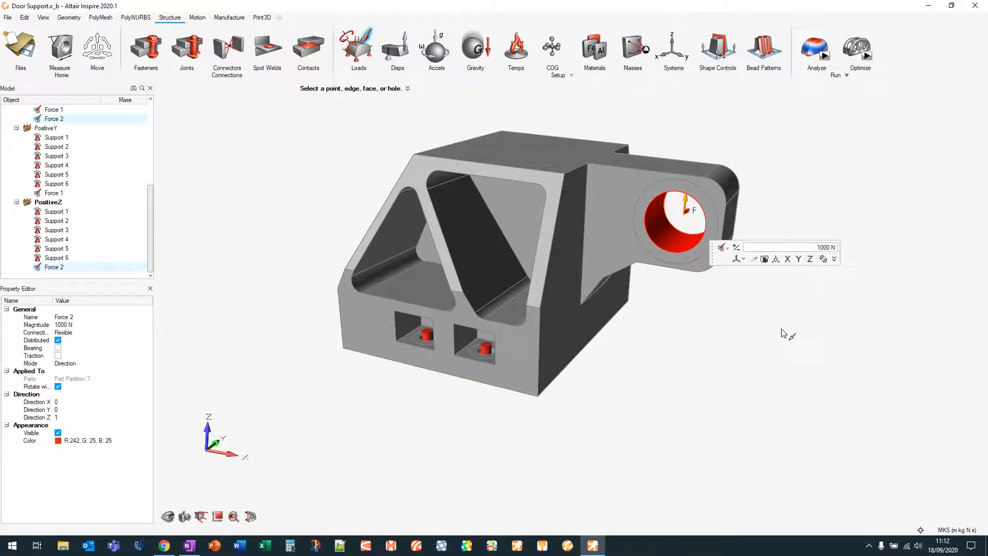
Set the new force's magnitude to 2000 N and finish placing loads
{"action": "left_click", "coordinate": [821, 247]}
{"action": "type", "text": "2"}
{"action": "key", "text": "Return"}
{"action": "right_click", "coordinate": [700, 396]}
{"action": "left_click", "coordinate": [671, 394]}
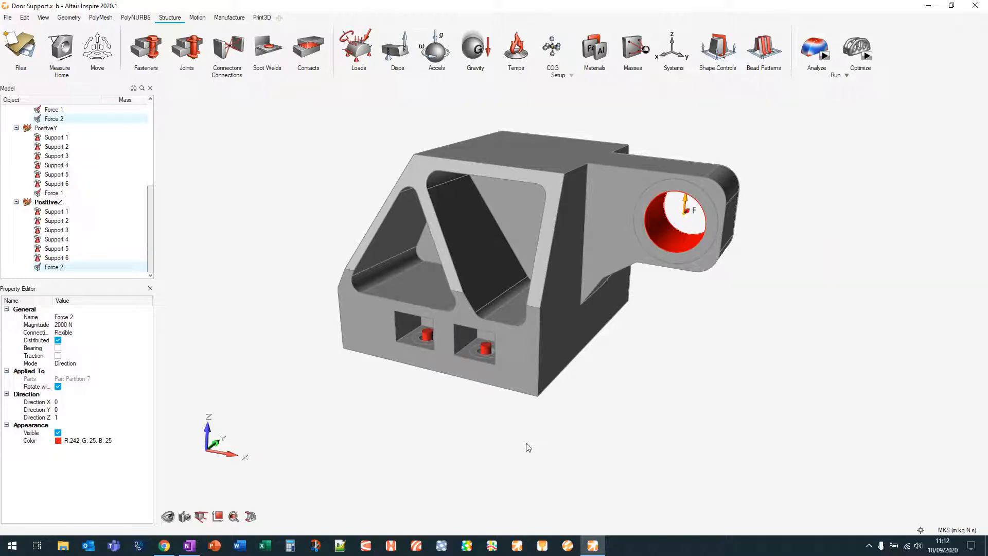
{"action": "right_click_drag", "start_coordinate": [506, 436], "coordinate": [498, 423]}
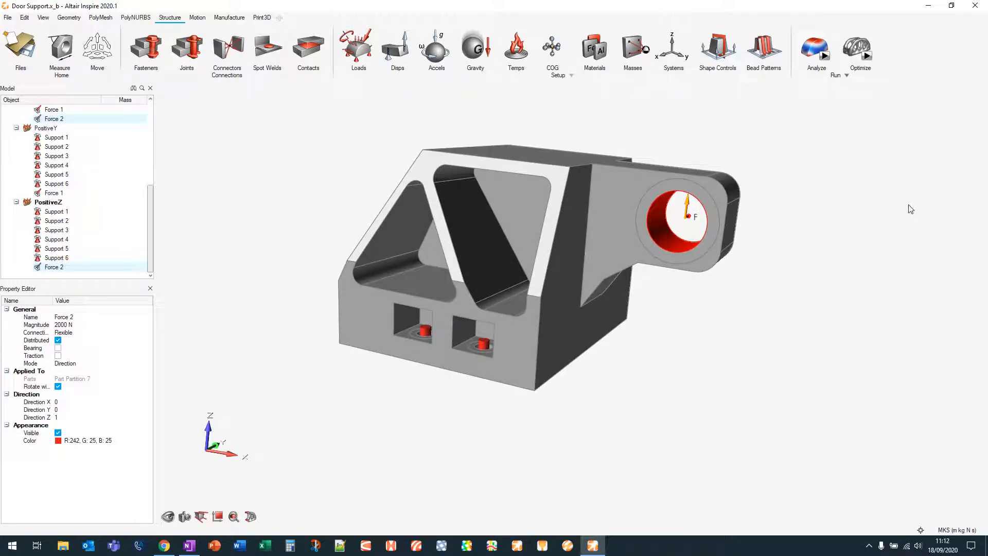
Open the OptiStruct analysis run settings and name the run Door Support Analysis
{"action": "mouse_move", "coordinate": [824, 58]}
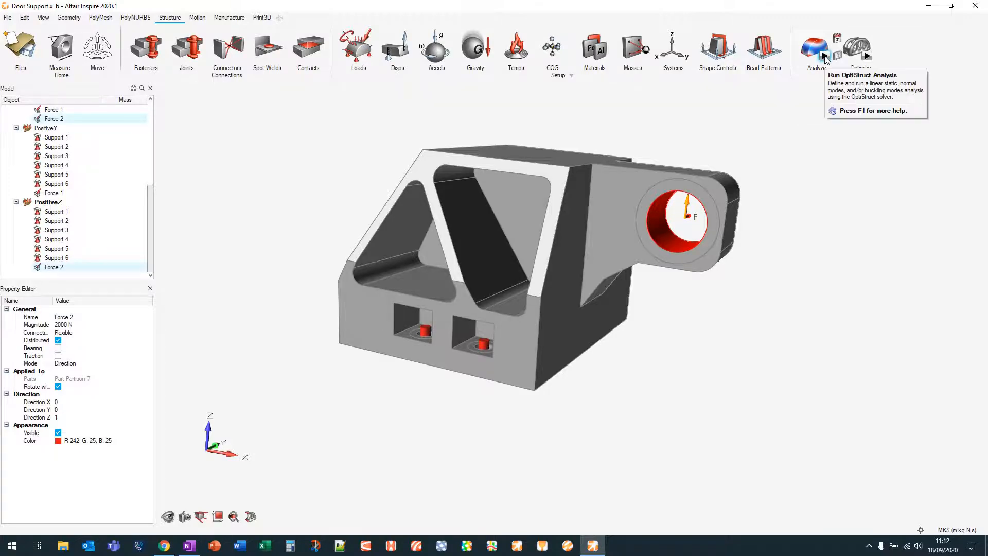
{"action": "left_click", "coordinate": [824, 58]}
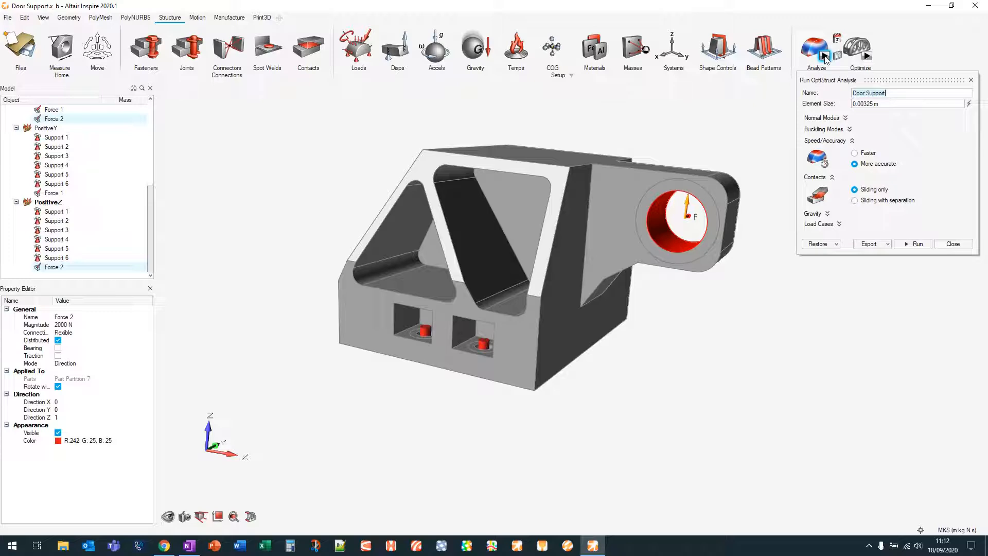
{"action": "left_click", "coordinate": [893, 95]}
{"action": "type", "text": "Arm"}
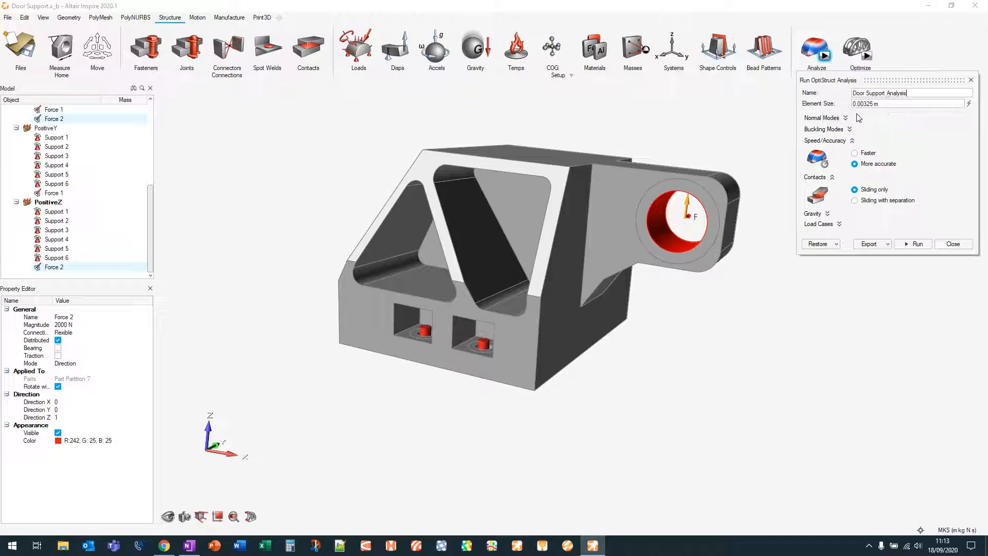
Review the Normal Modes and Buckling Modes options of the analysis run
{"action": "left_click", "coordinate": [844, 119]}
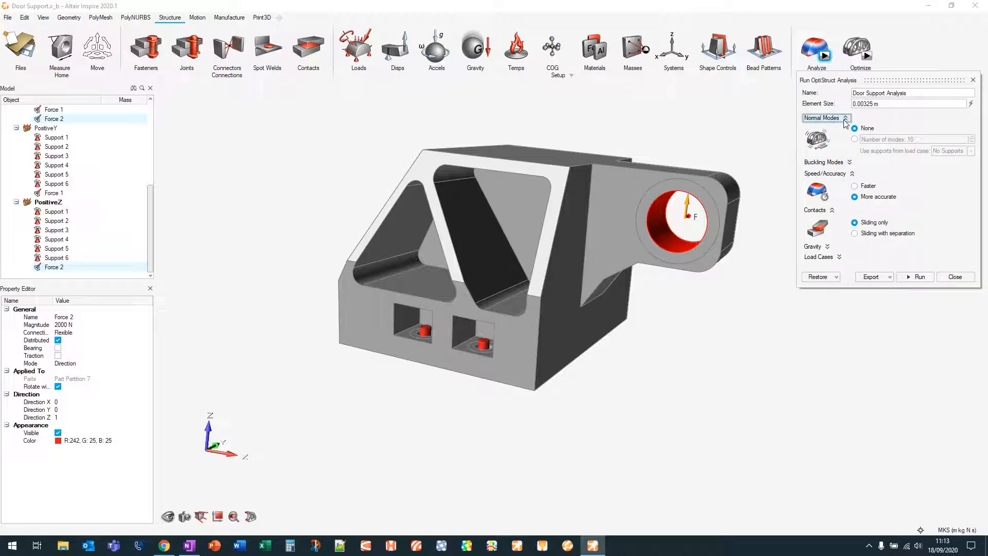
{"action": "left_click", "coordinate": [848, 163]}
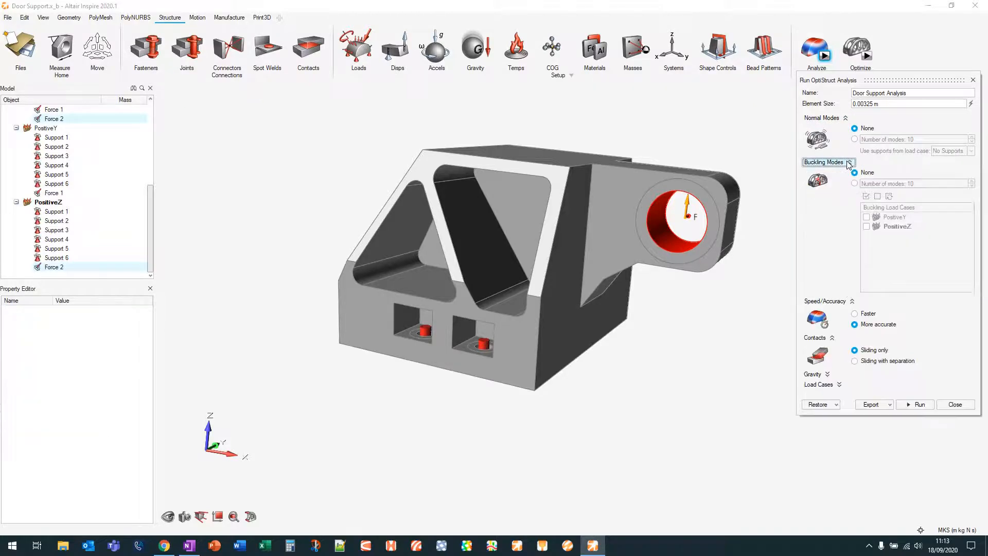
{"action": "left_click", "coordinate": [845, 118]}
{"action": "left_click", "coordinate": [848, 129]}
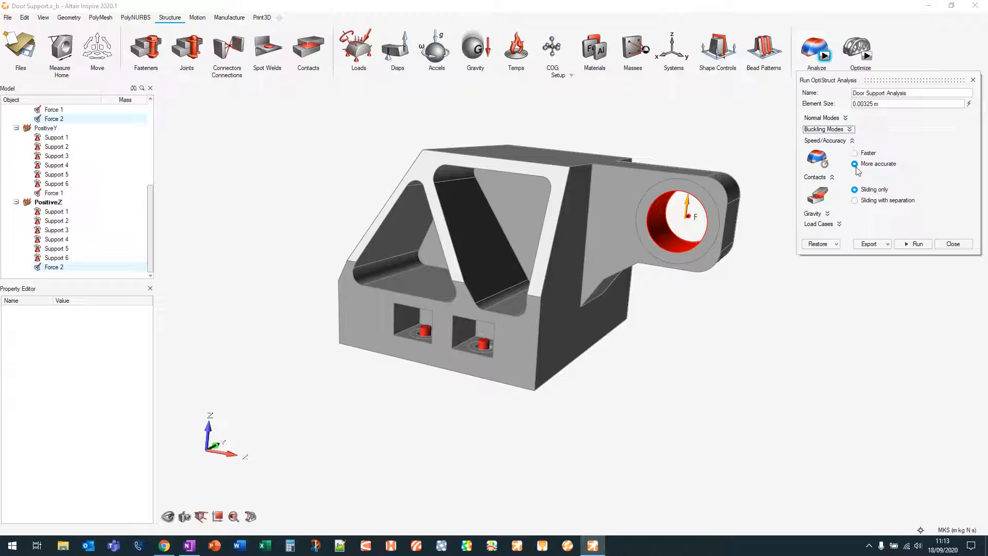
Set the analysis speed/accuracy to Faster, review the gravity and load case options, and close the run settings
{"action": "left_click", "coordinate": [854, 153]}
{"action": "left_click", "coordinate": [826, 214]}
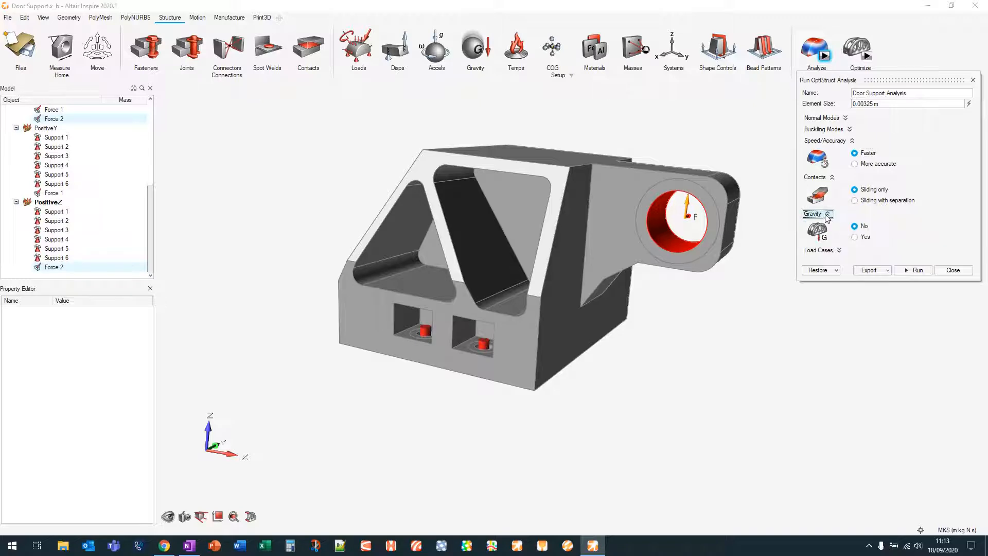
{"action": "left_click", "coordinate": [827, 214]}
{"action": "left_click", "coordinate": [837, 224]}
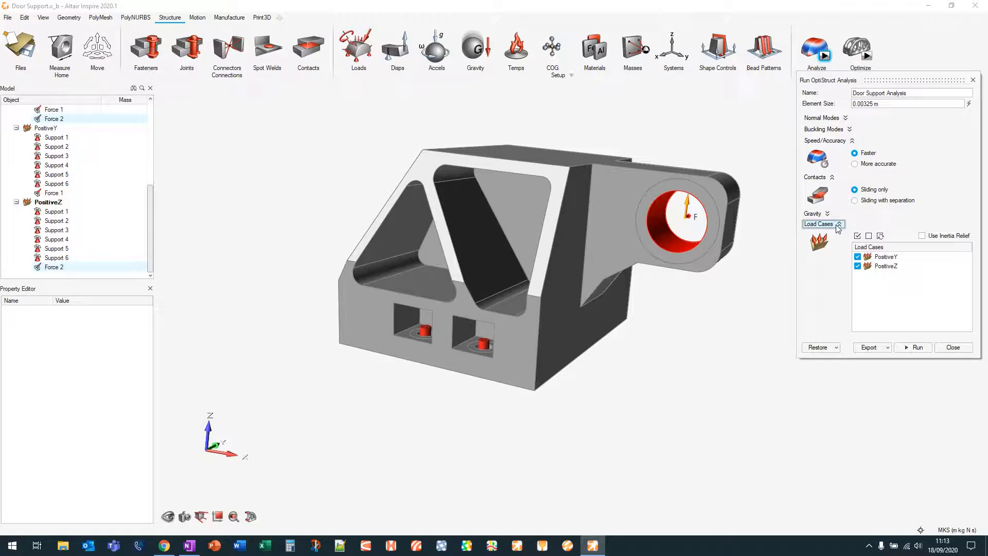
{"action": "left_click", "coordinate": [837, 225]}
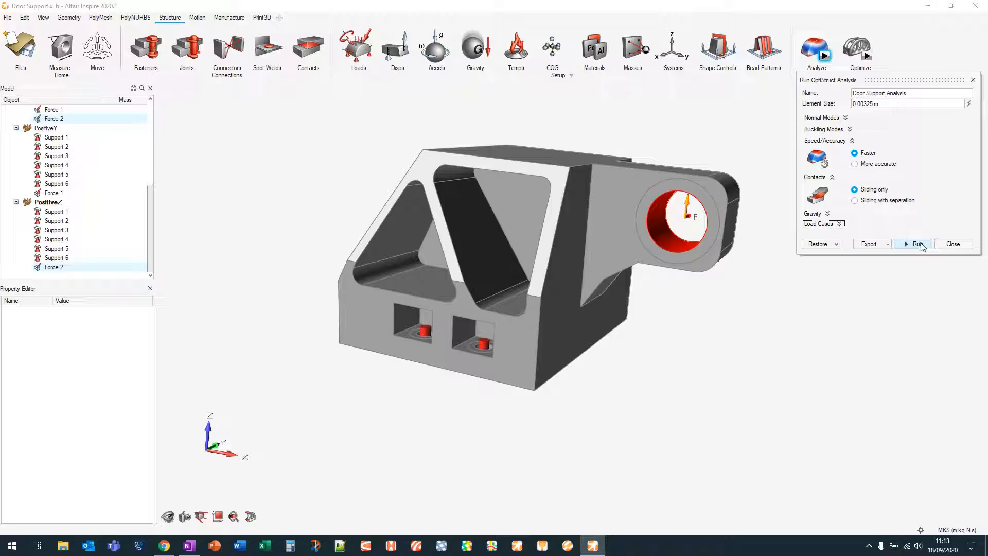
{"action": "left_click", "coordinate": [973, 76]}
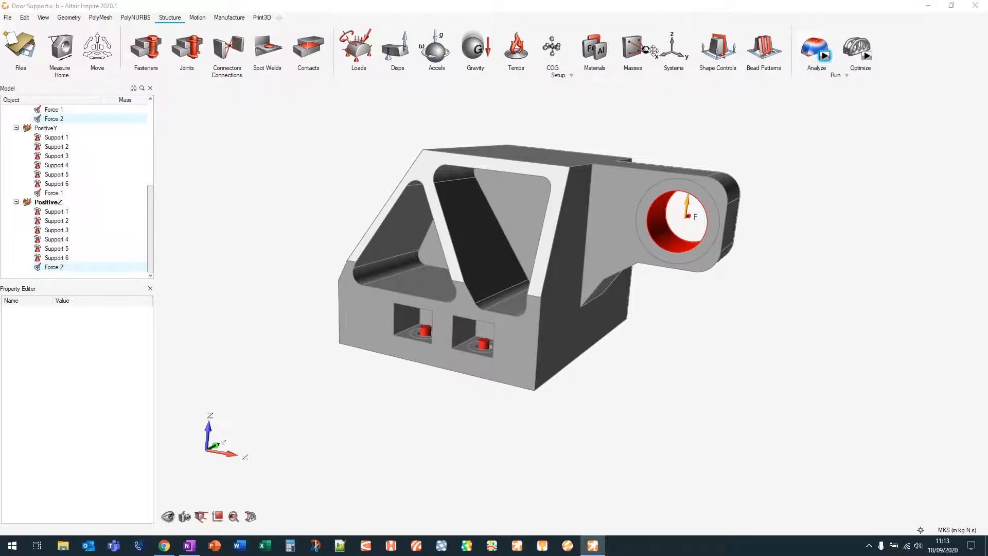
Examine the available numbers of CPU cores in the Run Options preferences
{"action": "left_click", "coordinate": [8, 17]}
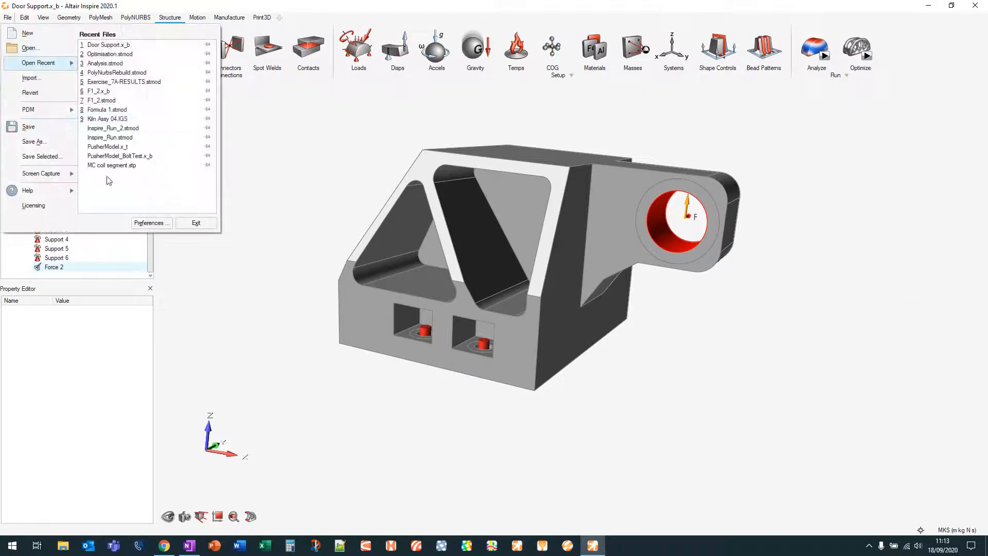
{"action": "left_click", "coordinate": [150, 223]}
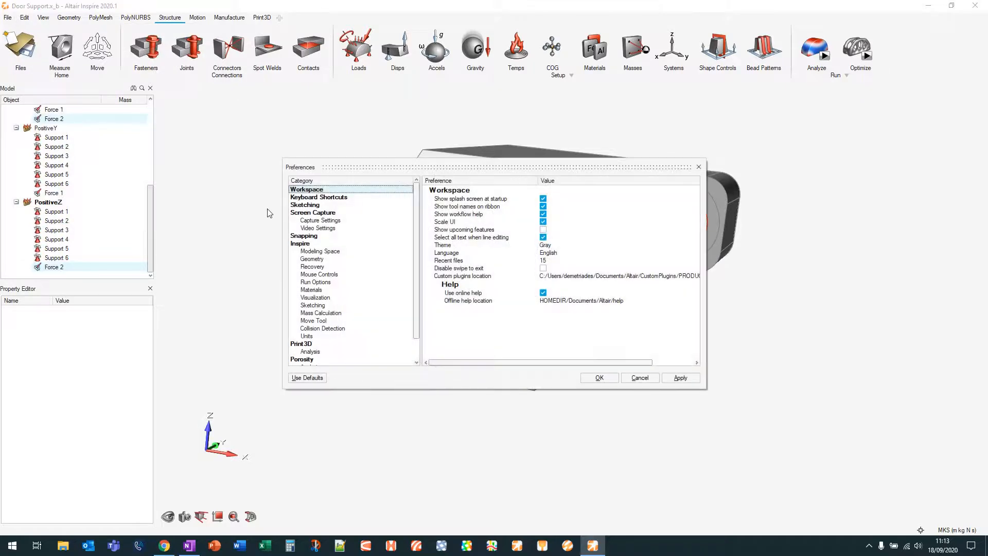
{"action": "left_click", "coordinate": [323, 282]}
{"action": "left_click", "coordinate": [544, 222]}
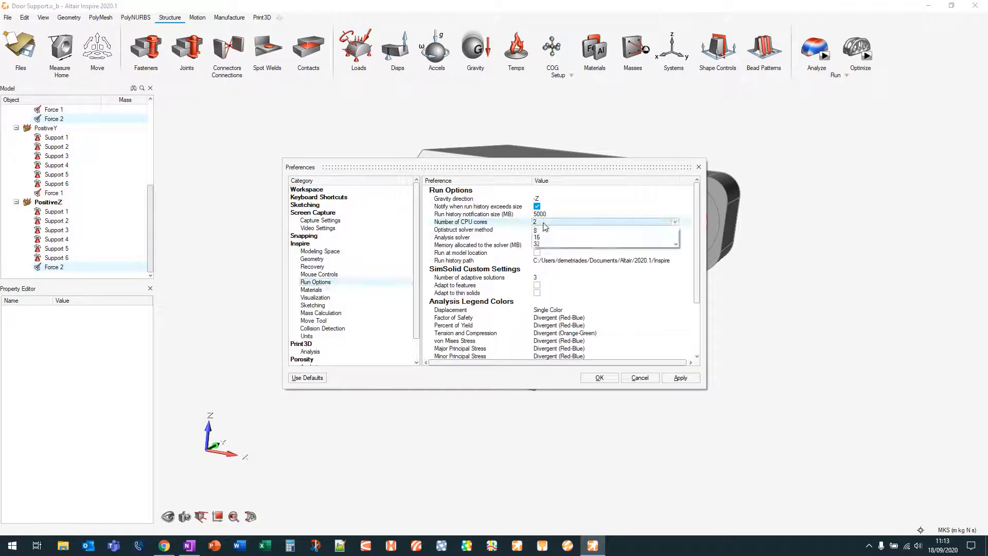
{"action": "left_click", "coordinate": [545, 222]}
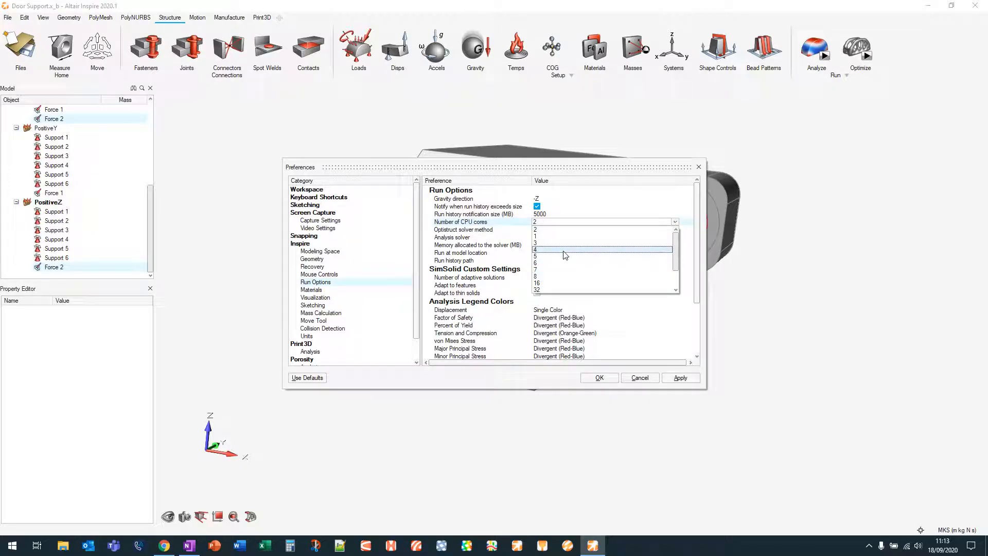
{"action": "left_click", "coordinate": [697, 167]}
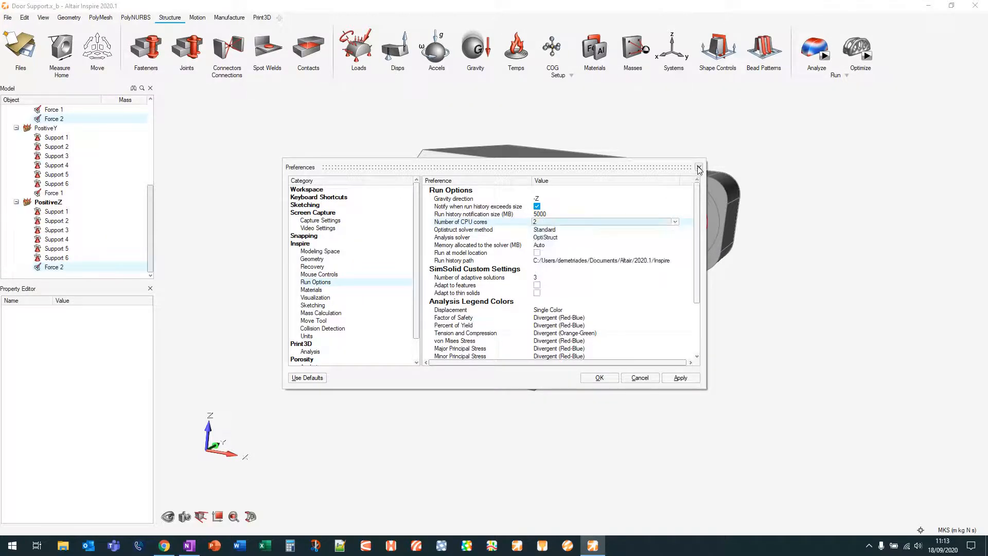
Run the OptiStruct analysis of the door support and display the analysis results
{"action": "left_click", "coordinate": [823, 57]}
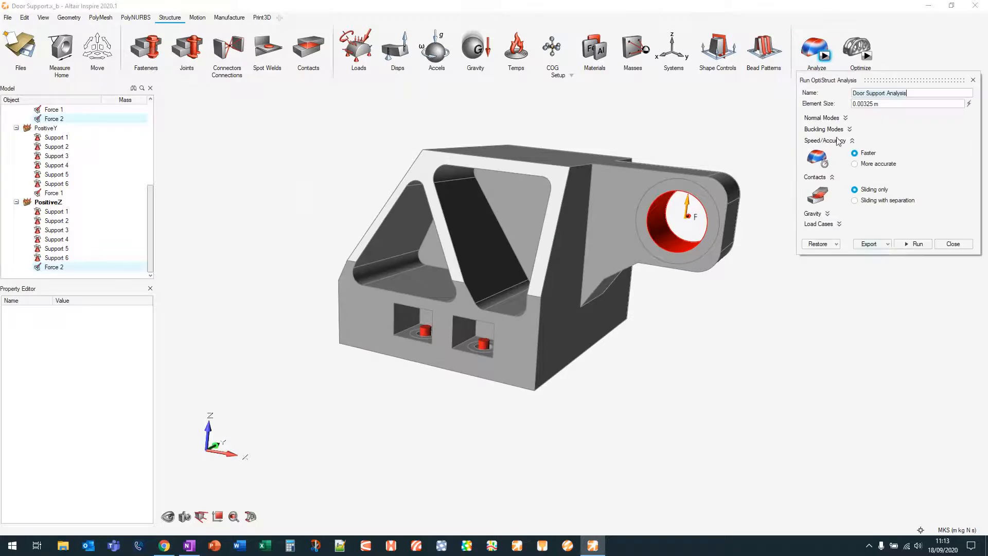
{"action": "left_click", "coordinate": [911, 244]}
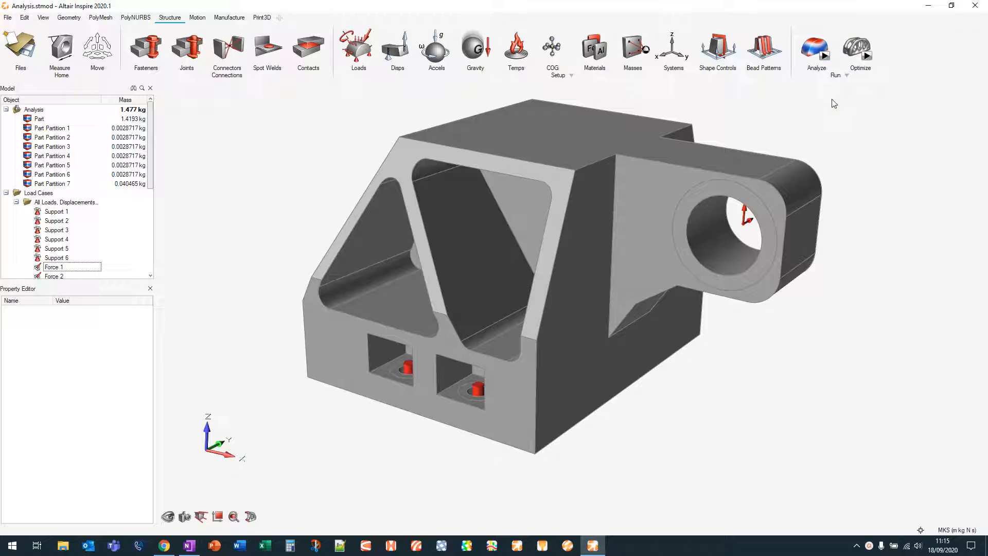
{"action": "mouse_move", "coordinate": [815, 43]}
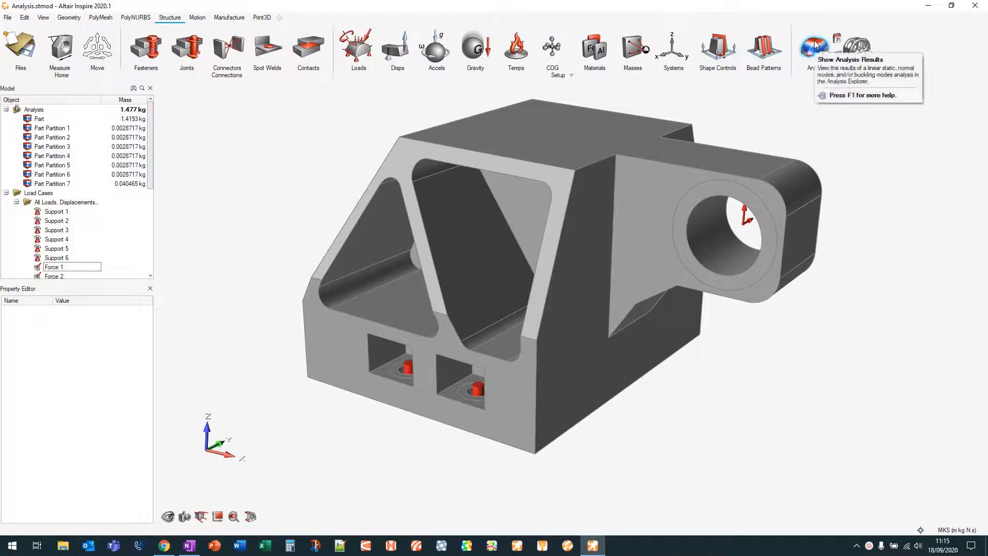
{"action": "left_click", "coordinate": [815, 44]}
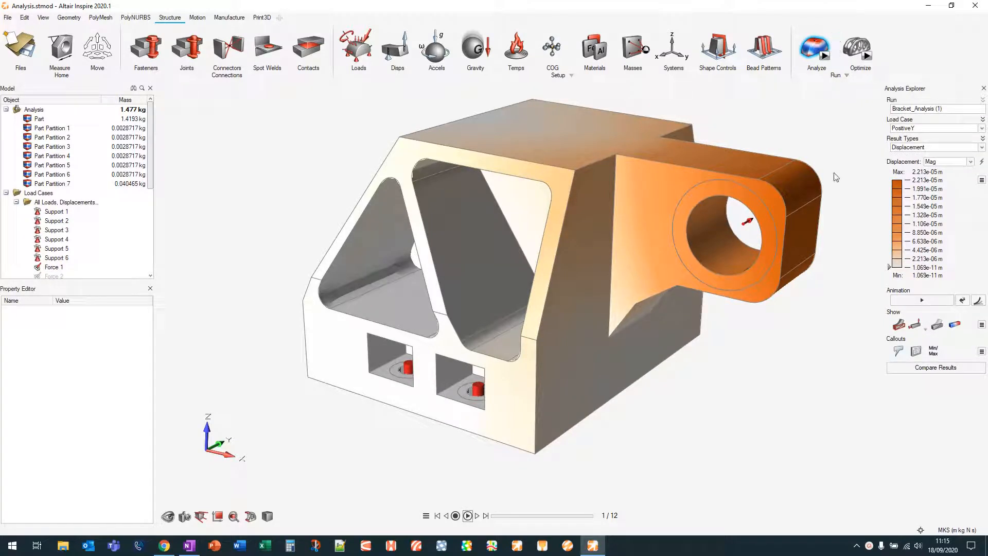
Change the displacement legend colours to Rainbow in the Run Options preferences
{"action": "left_click", "coordinate": [981, 180]}
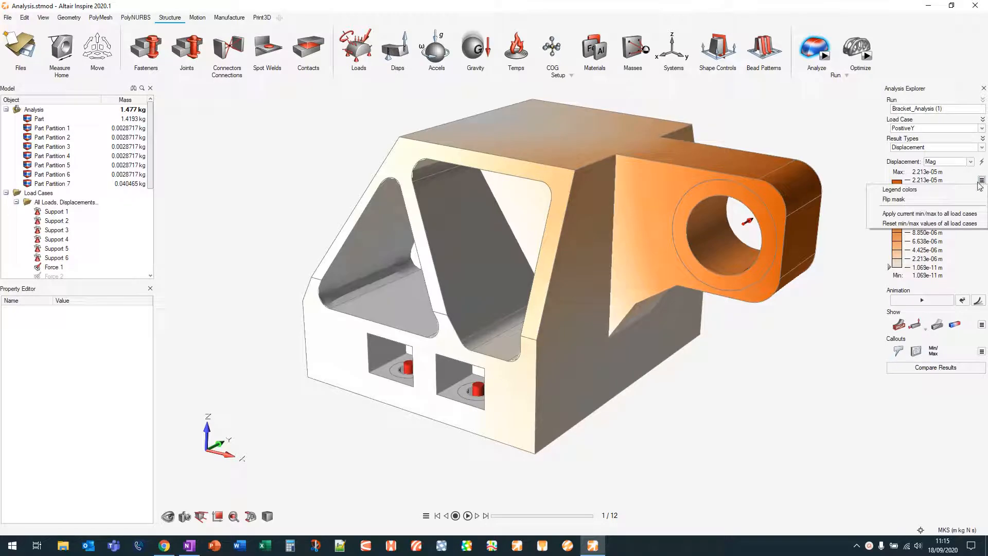
{"action": "left_click", "coordinate": [957, 192]}
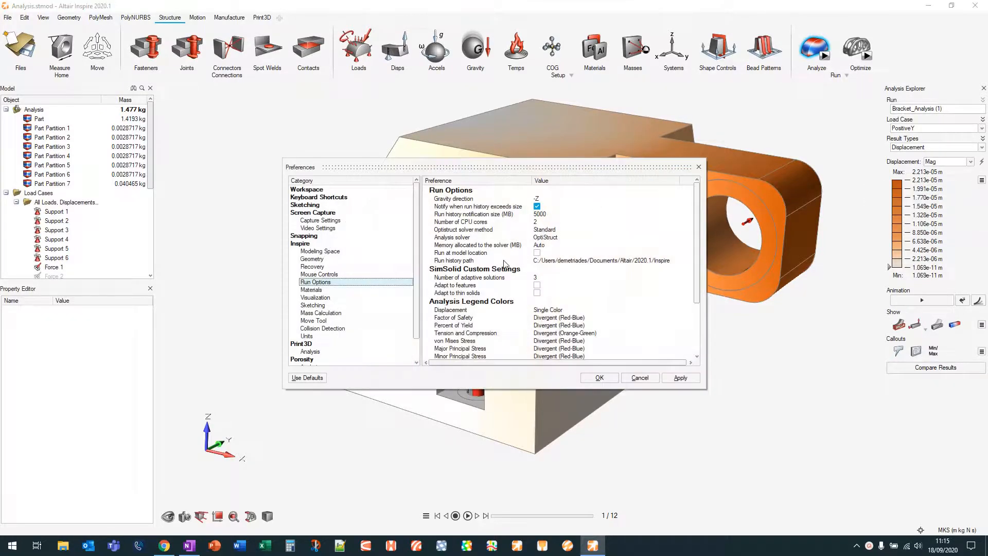
{"action": "left_click", "coordinate": [561, 311]}
{"action": "left_click", "coordinate": [562, 312]}
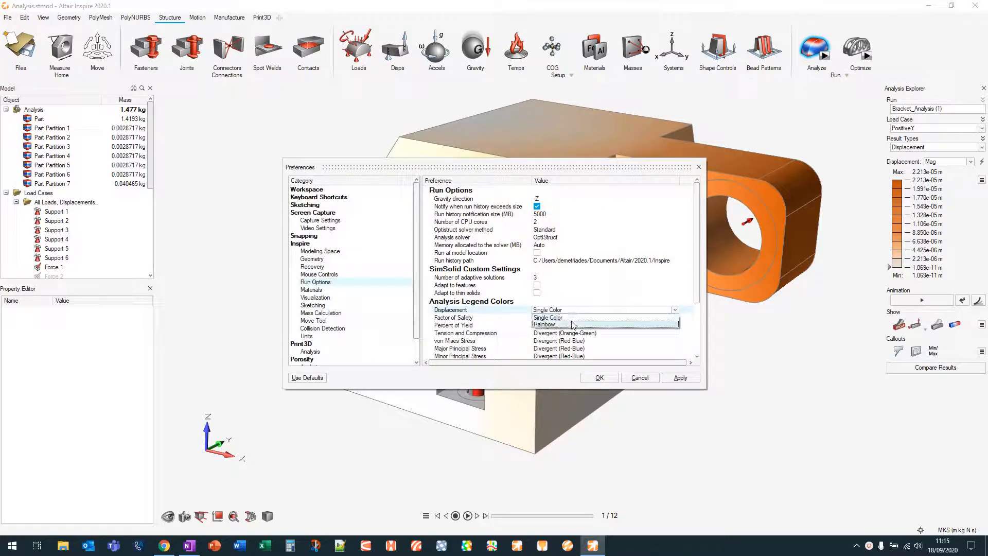
{"action": "left_click", "coordinate": [573, 325]}
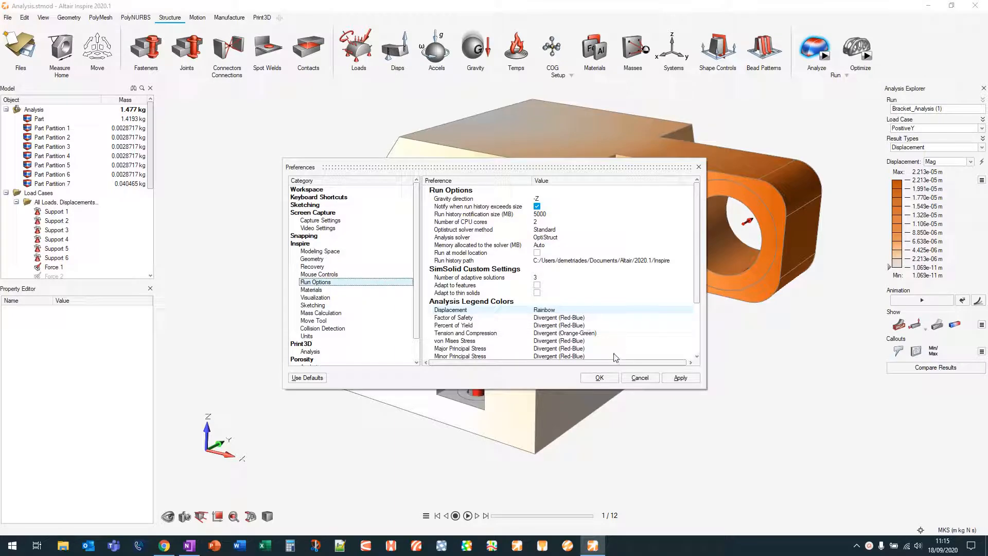
{"action": "left_click", "coordinate": [601, 379]}
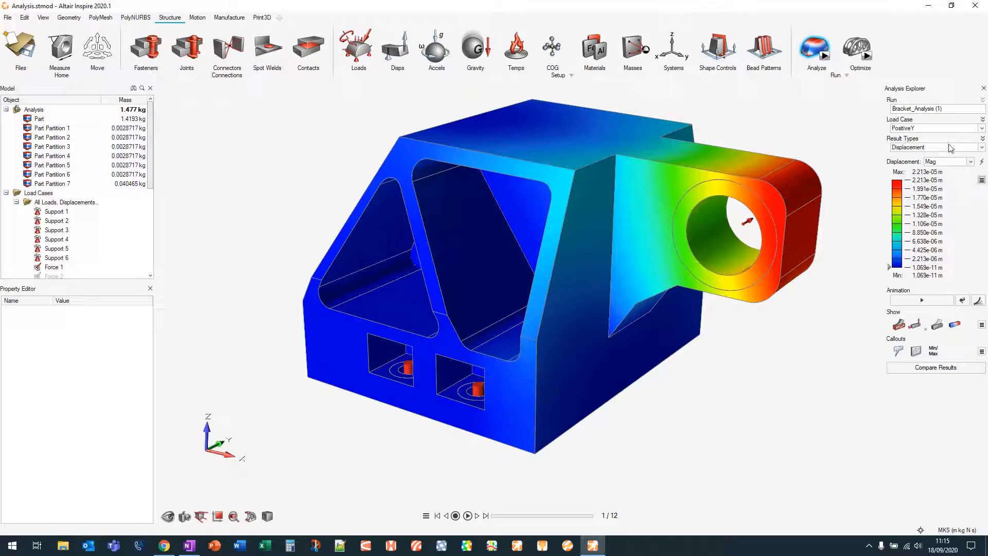
View the displacement results for the PositiveZ load case and for the Result Envelope
{"action": "left_click", "coordinate": [928, 132]}
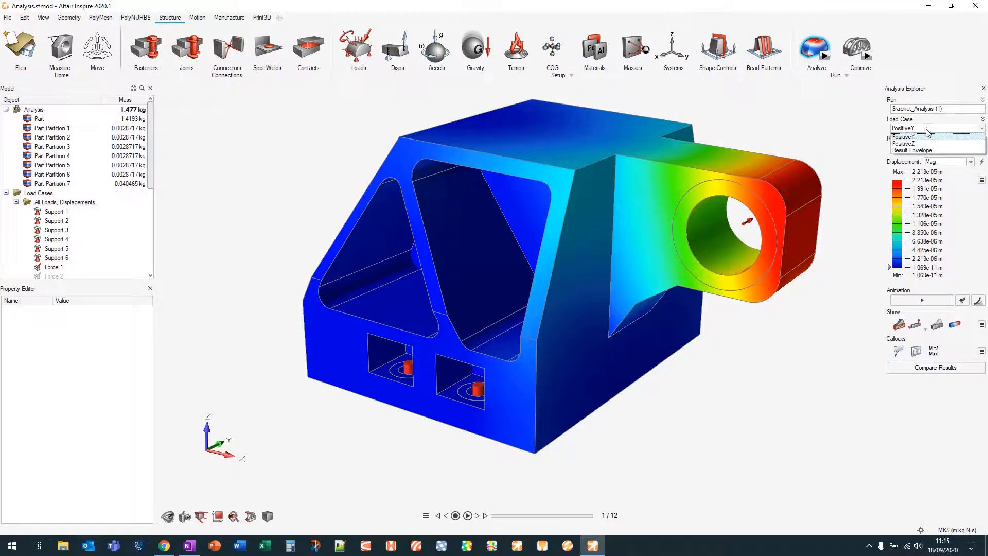
{"action": "left_click", "coordinate": [926, 139]}
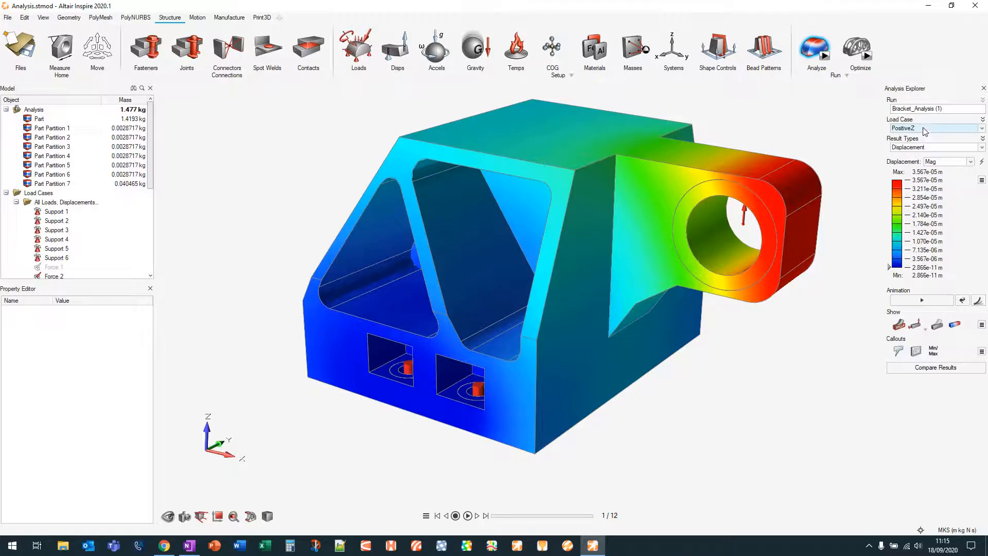
{"action": "left_click", "coordinate": [926, 129]}
{"action": "left_click", "coordinate": [923, 149]}
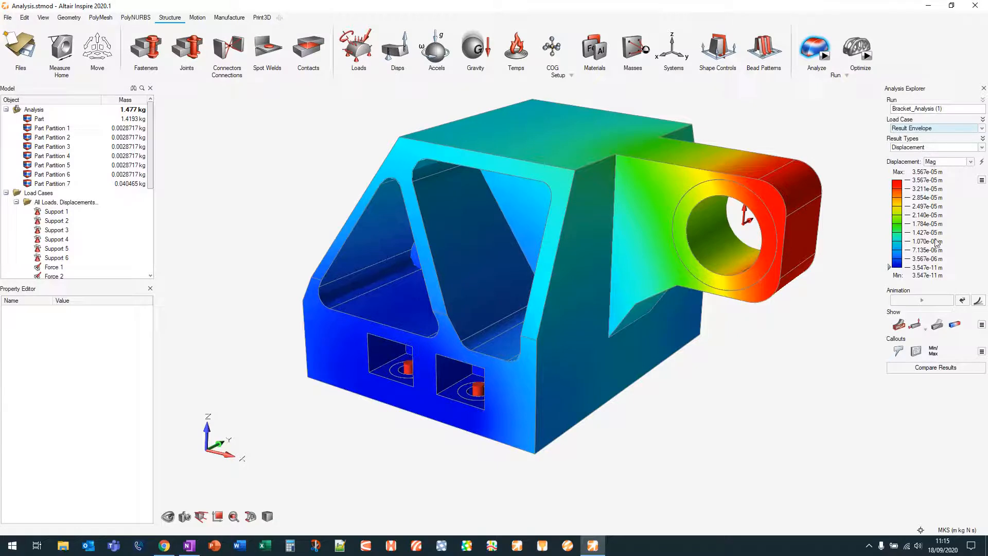
Show the Factor of Safety results for the Result Envelope
{"action": "left_click", "coordinate": [929, 149]}
{"action": "left_click", "coordinate": [928, 163]}
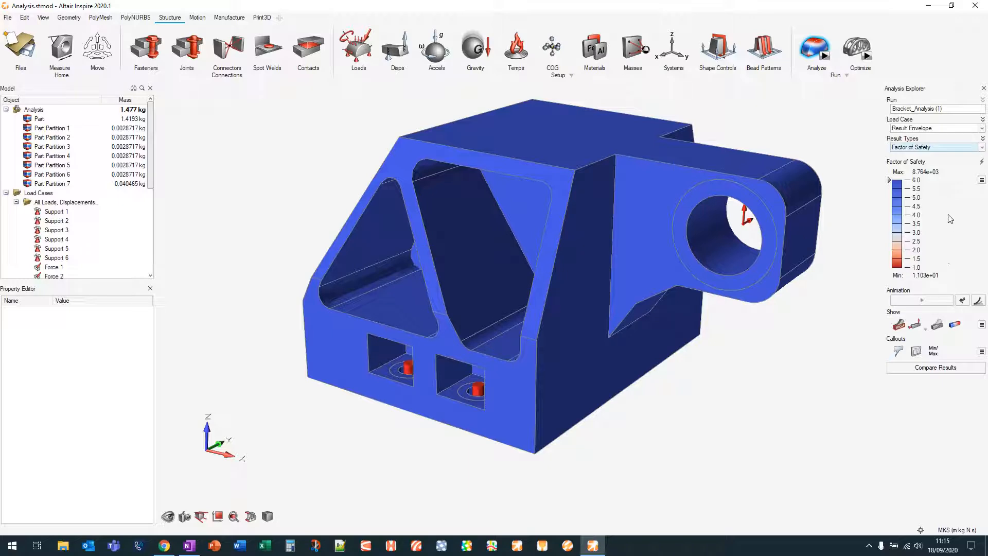
View the Percent of Yield results and the von Mises Stress results for the Result Envelope
{"action": "left_click", "coordinate": [931, 148]}
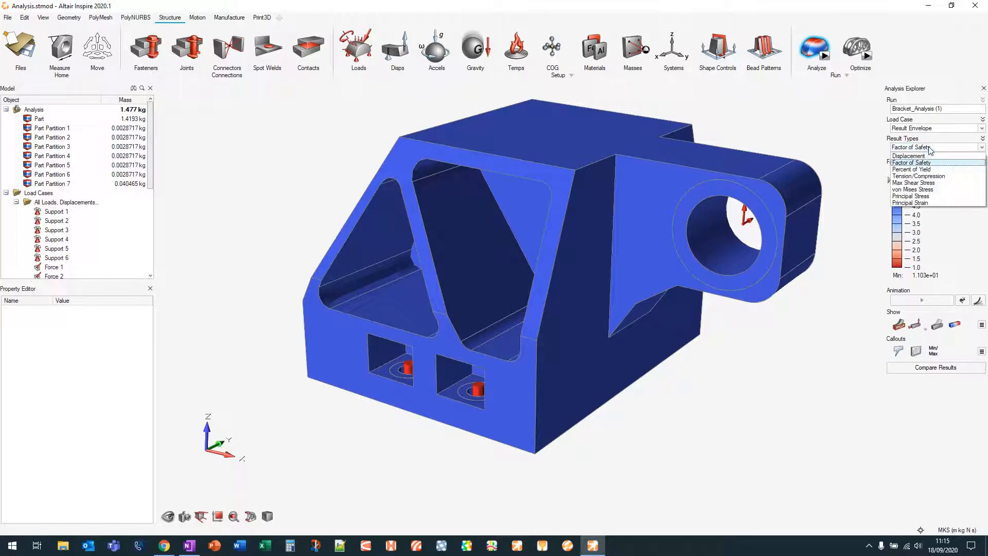
{"action": "left_click", "coordinate": [927, 170]}
{"action": "left_click", "coordinate": [929, 148]}
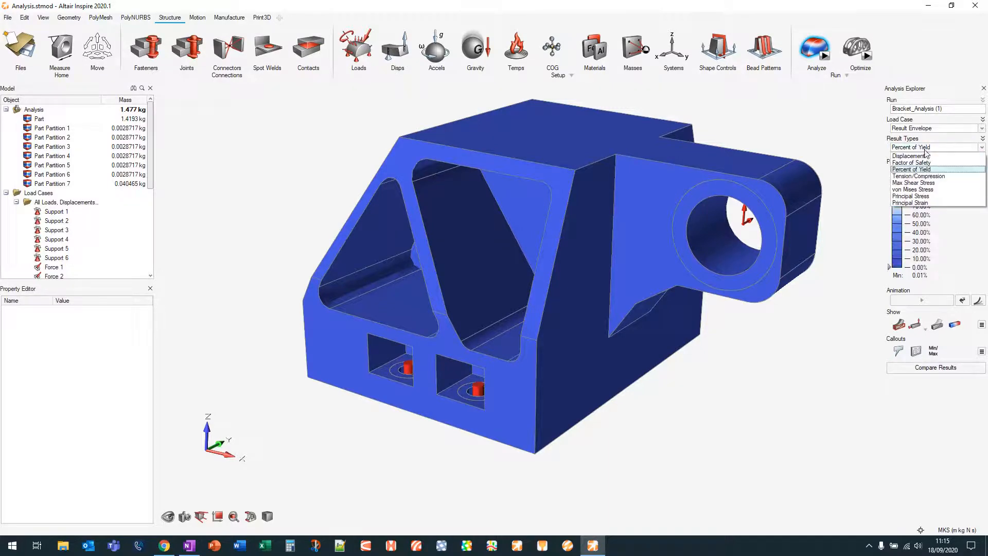
{"action": "left_click", "coordinate": [922, 189]}
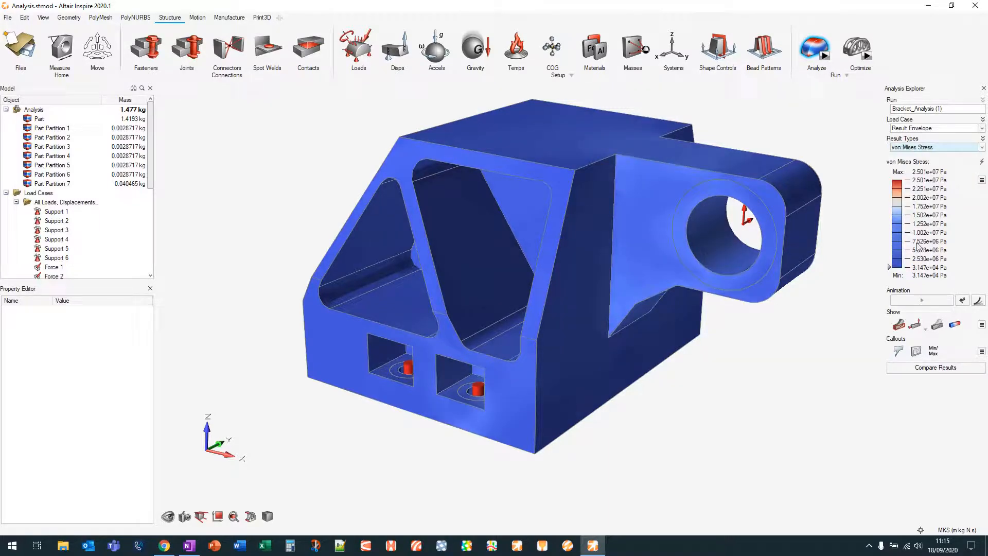
Filter the von Mises Stress plot to show only regions above about 7.5e+06 Pa, and switch the result type back to Displacement
{"action": "left_click_drag", "start_coordinate": [890, 267], "coordinate": [889, 252]}
{"action": "left_click_drag", "start_coordinate": [889, 248], "coordinate": [888, 244]}
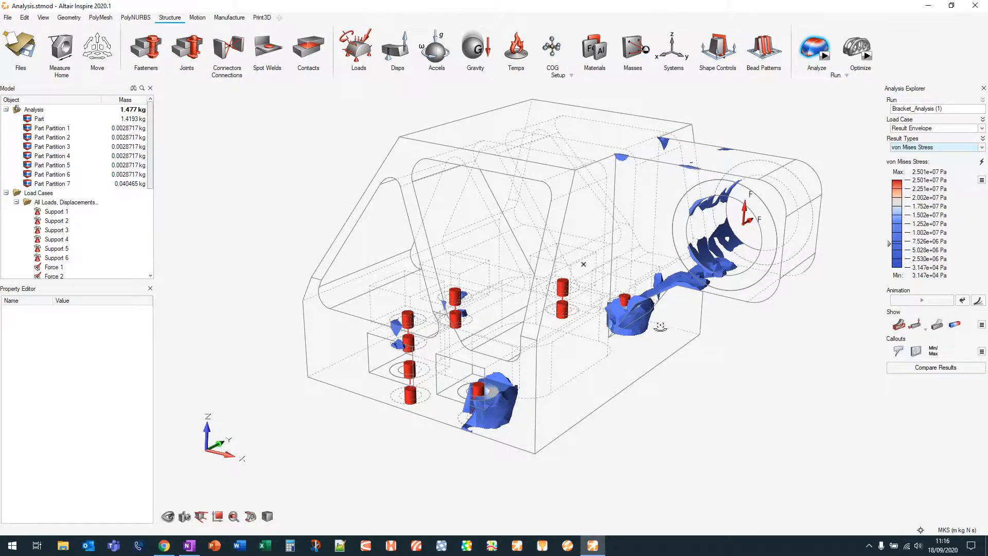
{"action": "right_click_drag", "start_coordinate": [661, 324], "coordinate": [672, 353]}
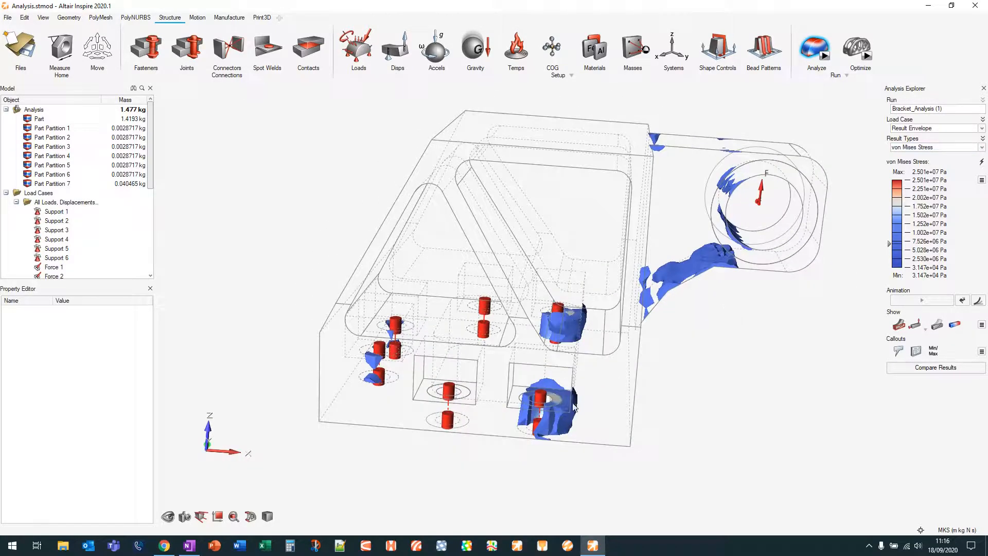
{"action": "left_click", "coordinate": [945, 147]}
{"action": "left_click", "coordinate": [908, 156]}
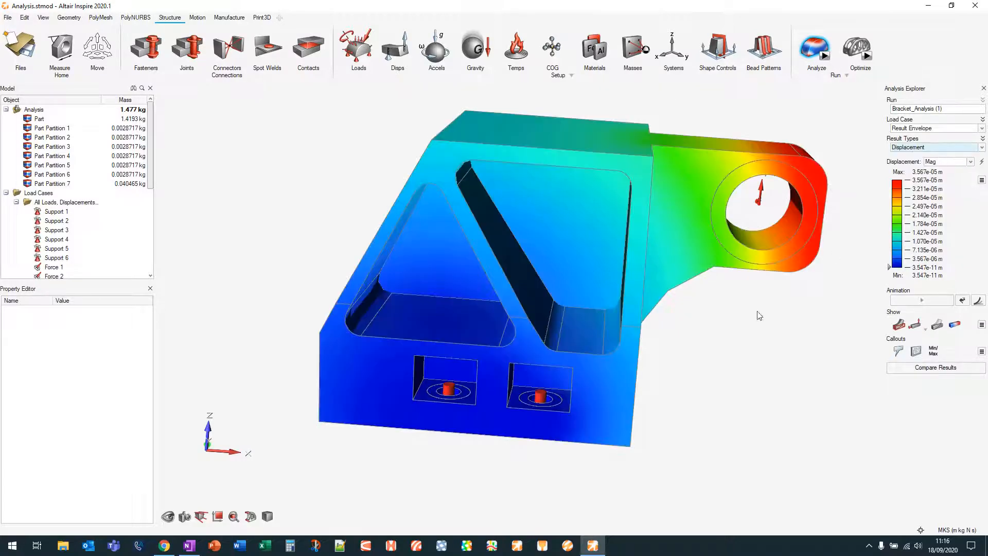
Switch the displayed displacement results from the result envelope to the PositiveY load case
{"action": "right_click_drag", "start_coordinate": [749, 323], "coordinate": [668, 333]}
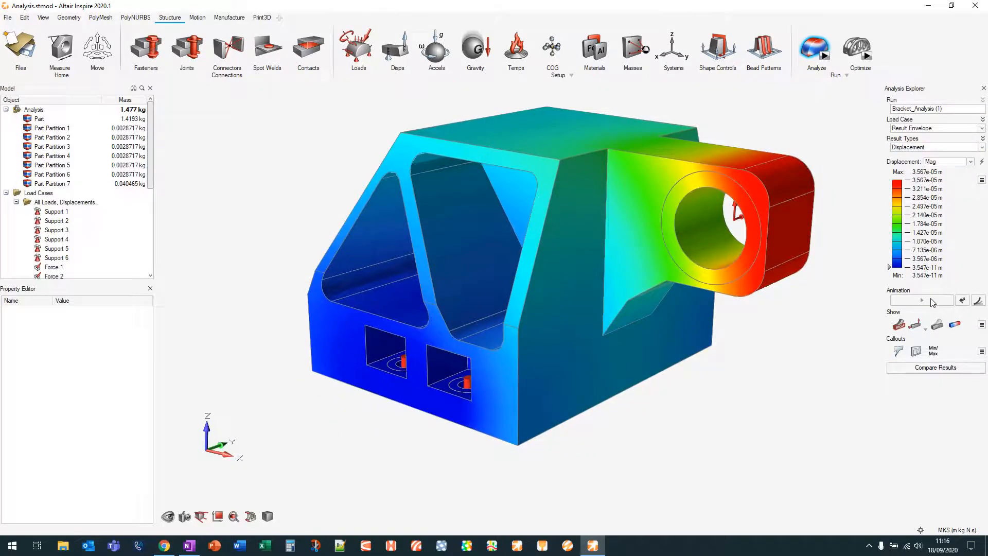
{"action": "right_click_drag", "start_coordinate": [878, 285], "coordinate": [925, 299]}
{"action": "right_click_drag", "start_coordinate": [823, 221], "coordinate": [834, 204]}
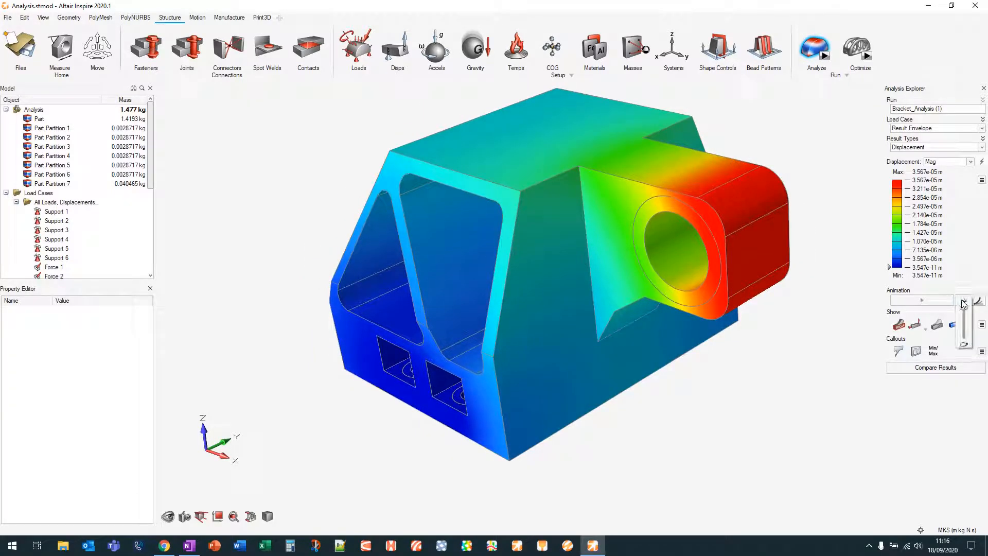
{"action": "right_click_drag", "start_coordinate": [816, 201], "coordinate": [843, 206]}
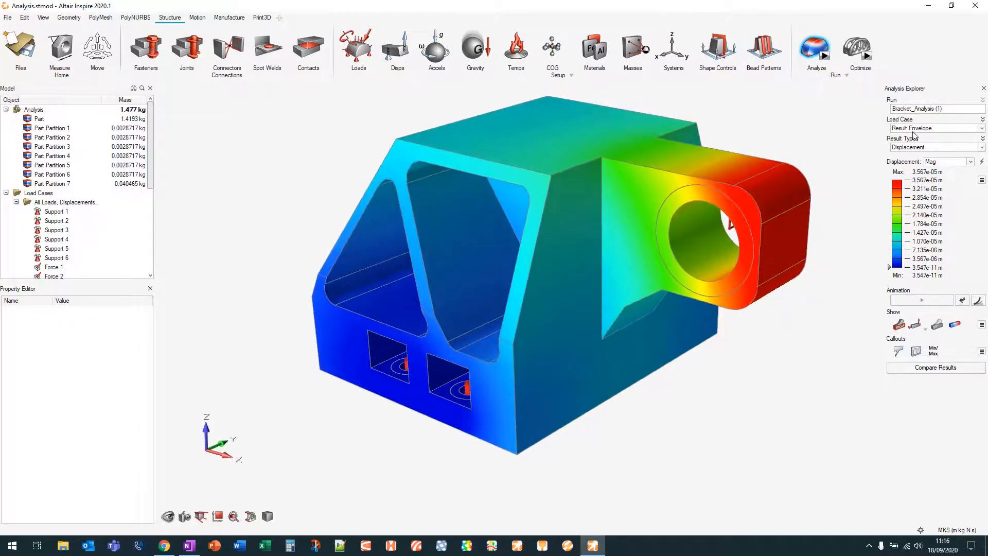
{"action": "left_click", "coordinate": [914, 132]}
{"action": "left_click", "coordinate": [914, 136]}
Animate the bracket's displacement for the PositiveY load case and stop the animation after viewing the deformation
{"action": "middle_click_drag", "start_coordinate": [776, 153], "coordinate": [802, 164]}
{"action": "left_click", "coordinate": [942, 301]}
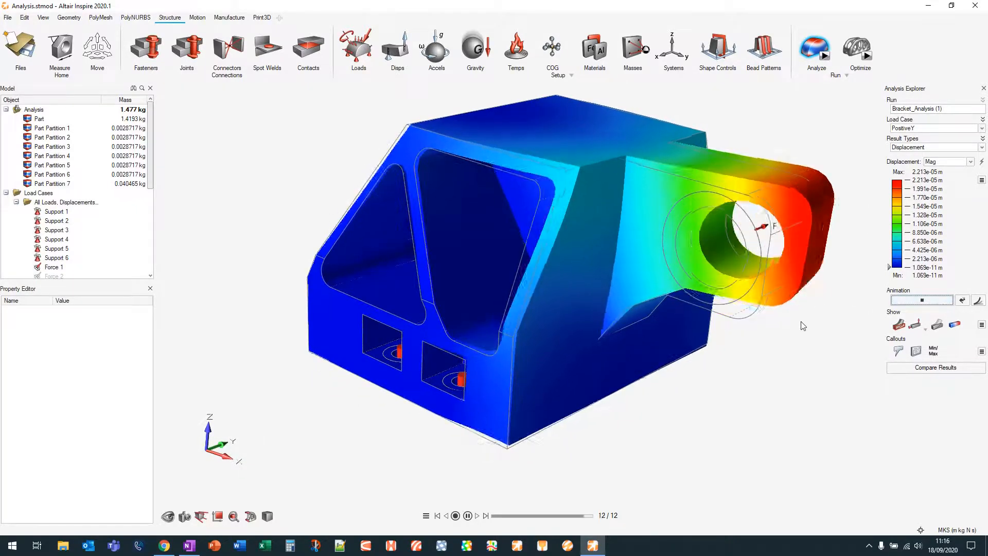
{"action": "middle_click_drag", "start_coordinate": [823, 308], "coordinate": [757, 342]}
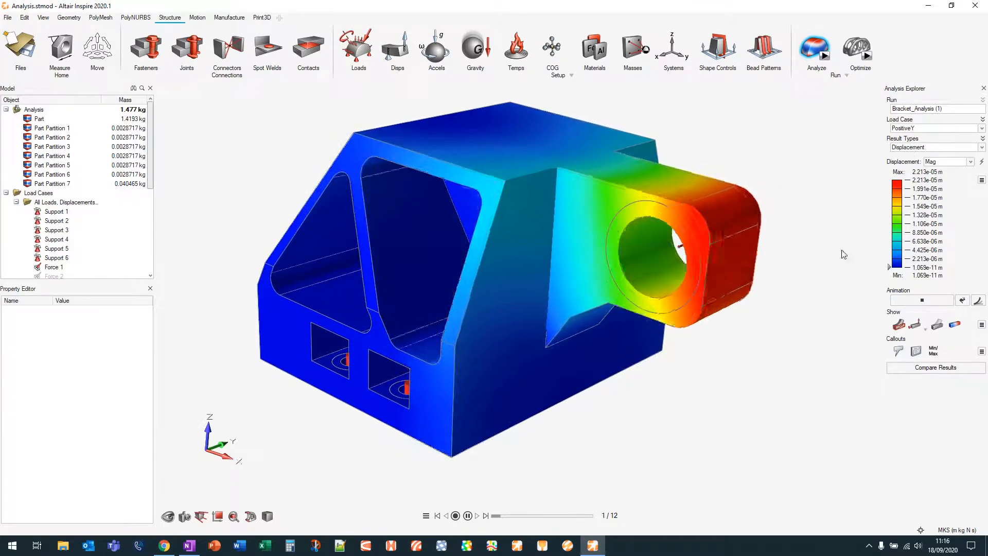
{"action": "left_click", "coordinate": [944, 302]}
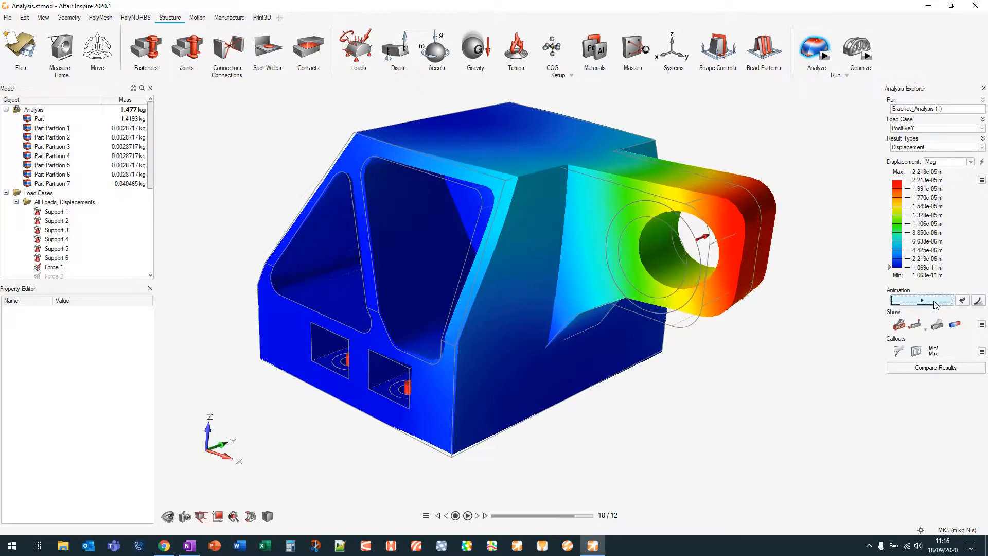
Try the display options for the results, hiding the displacement contours on the bracket and showing them again
{"action": "left_click", "coordinate": [902, 325]}
{"action": "left_click", "coordinate": [903, 328]}
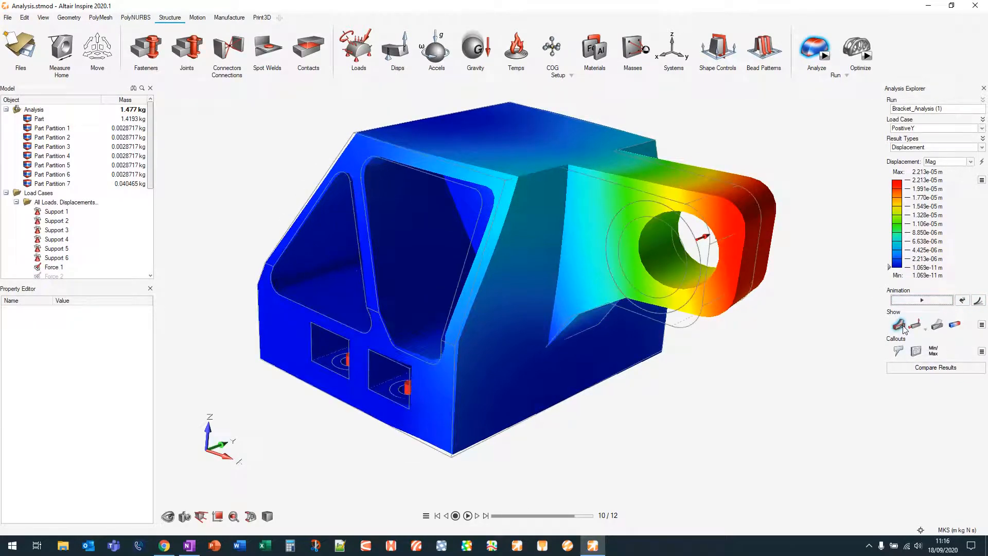
{"action": "left_click", "coordinate": [924, 328]}
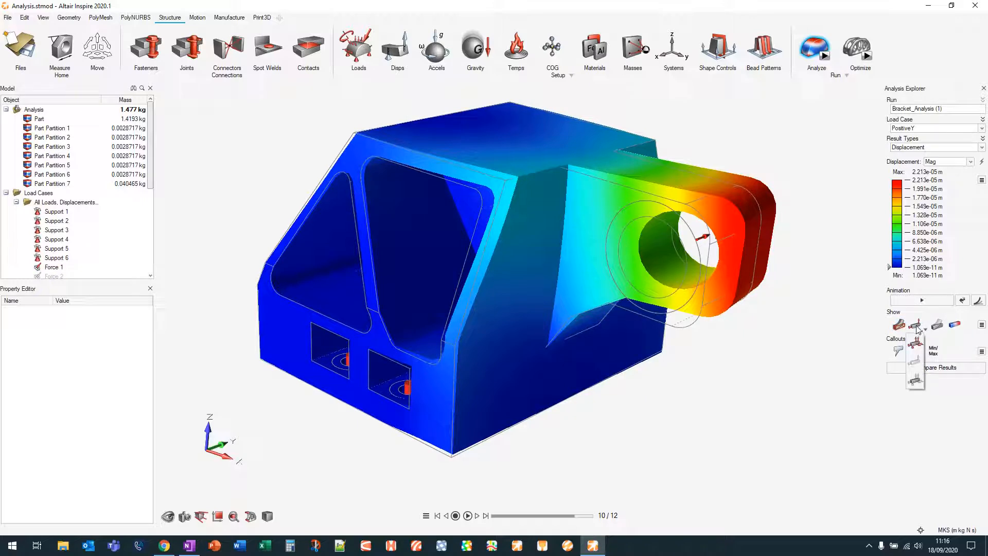
{"action": "left_click", "coordinate": [937, 327]}
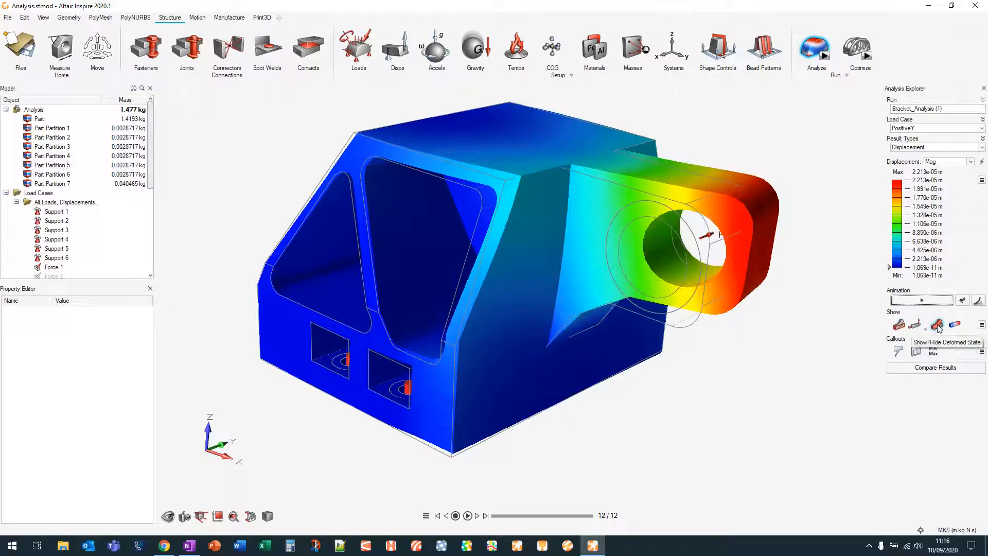
{"action": "left_click", "coordinate": [955, 326]}
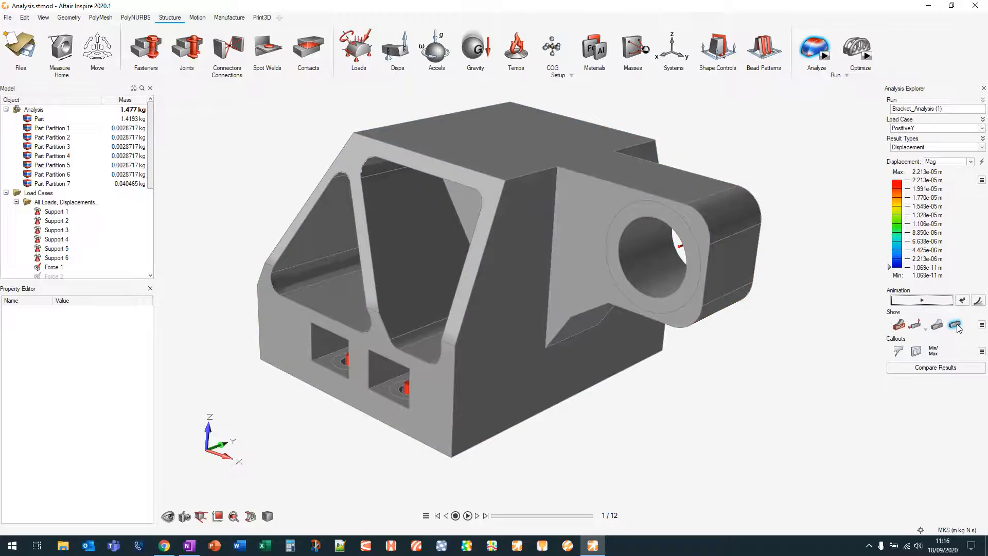
{"action": "left_click", "coordinate": [956, 325]}
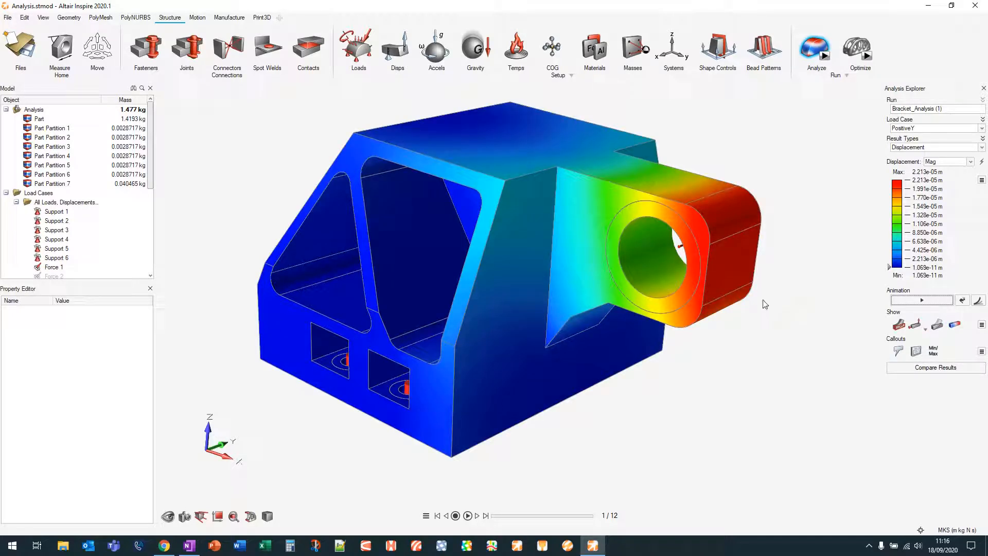
Show the minimum and maximum displacement callouts and examine their locations from several sides of the bracket
{"action": "scroll", "coordinate": [765, 304], "scroll_direction": "down", "scroll_amount": 2}
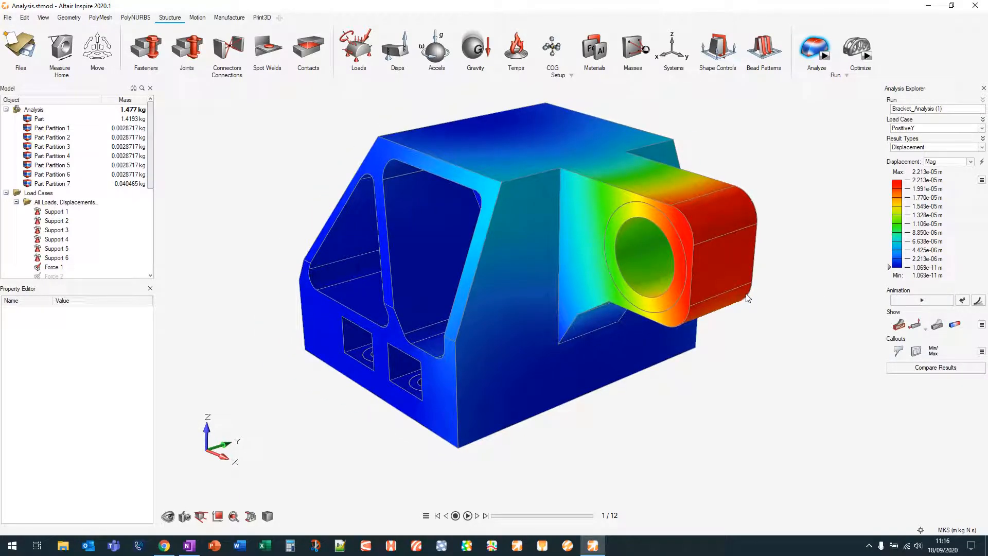
{"action": "left_click", "coordinate": [932, 351]}
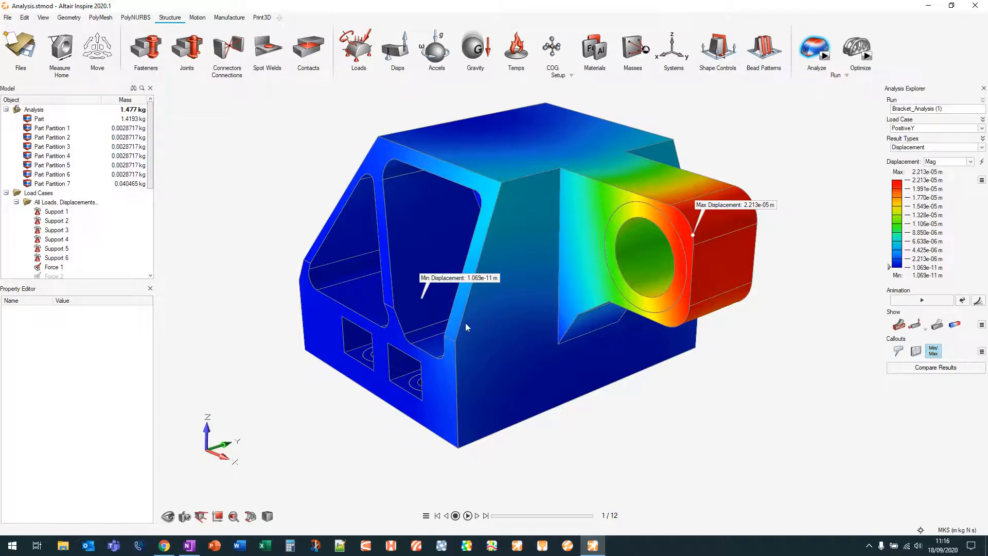
{"action": "right_click_drag", "start_coordinate": [465, 323], "coordinate": [359, 345]}
{"action": "mouse_move", "coordinate": [573, 302]}
{"action": "middle_mouse_down"}
{"action": "mouse_move", "coordinate": [591, 261]}
{"action": "mouse_move", "coordinate": [582, 292]}
{"action": "middle_mouse_up"}
{"action": "middle_click_drag", "start_coordinate": [307, 126], "coordinate": [407, 113]}
{"action": "right_click_drag", "start_coordinate": [568, 242], "coordinate": [648, 319]}
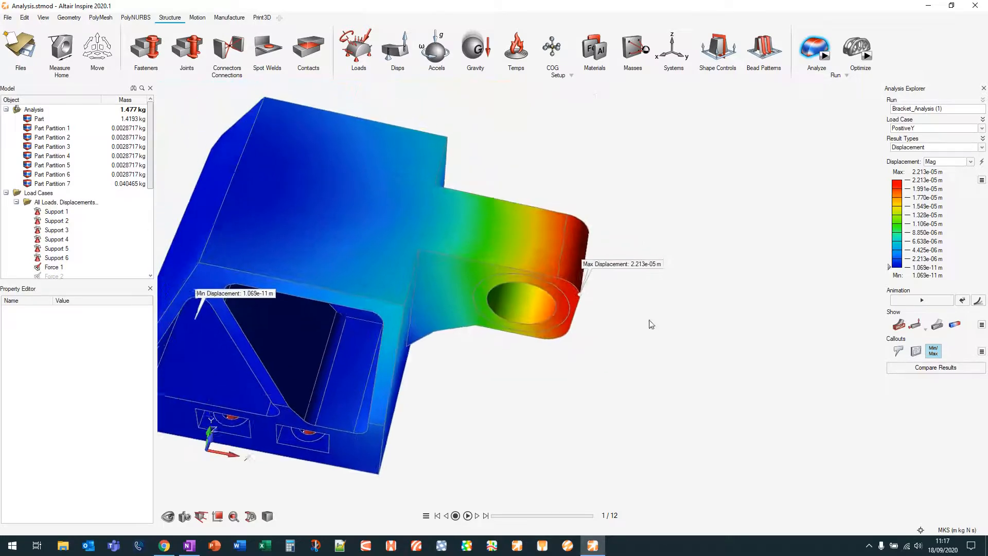
{"action": "scroll", "coordinate": [649, 319], "scroll_direction": "up", "scroll_amount": 1}
{"action": "scroll", "coordinate": [609, 338], "scroll_direction": "down", "scroll_amount": 3}
{"action": "middle_click_drag", "start_coordinate": [453, 298], "coordinate": [387, 275]}
{"action": "right_click_drag", "start_coordinate": [387, 276], "coordinate": [494, 210]}
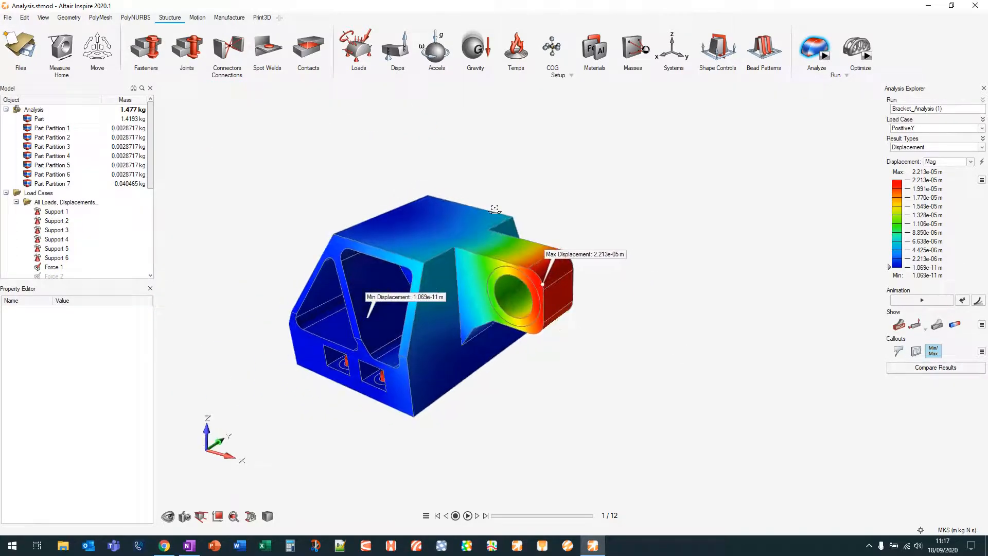
Add displacement callouts at the bracket's lower and upper front corners and at two points around the lug's lower junction
{"action": "left_click", "coordinate": [898, 351]}
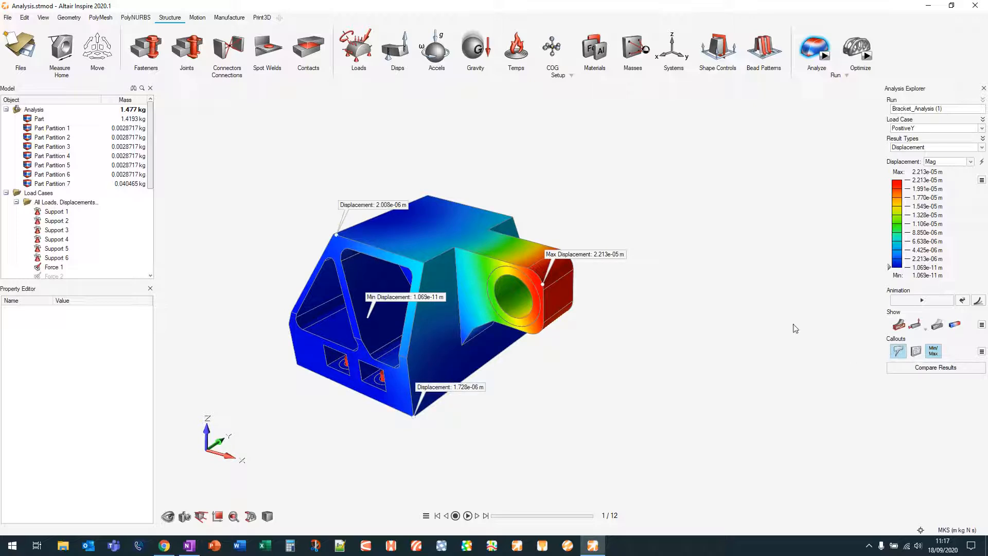
{"action": "scroll", "coordinate": [408, 371], "scroll_direction": "up", "scroll_amount": 5}
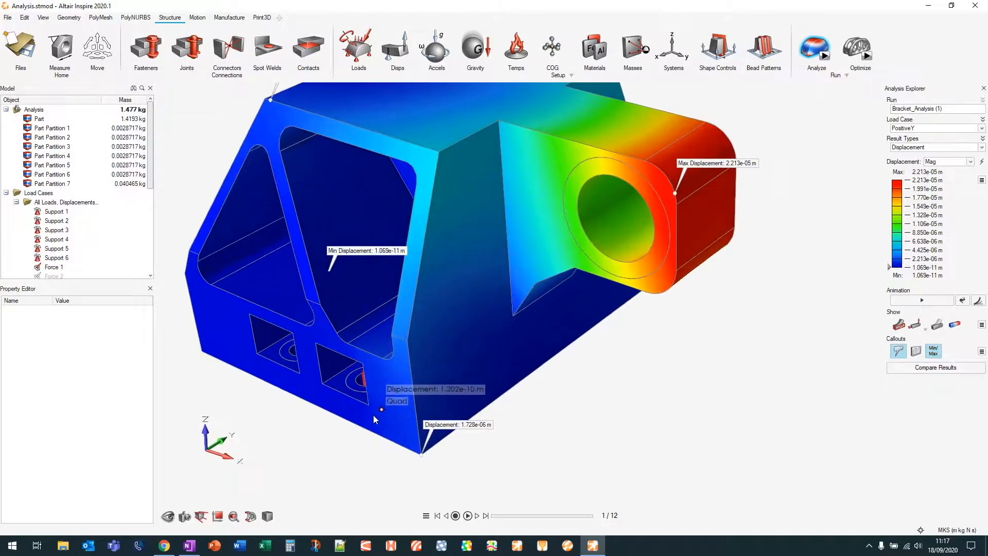
{"action": "left_click", "coordinate": [516, 316]}
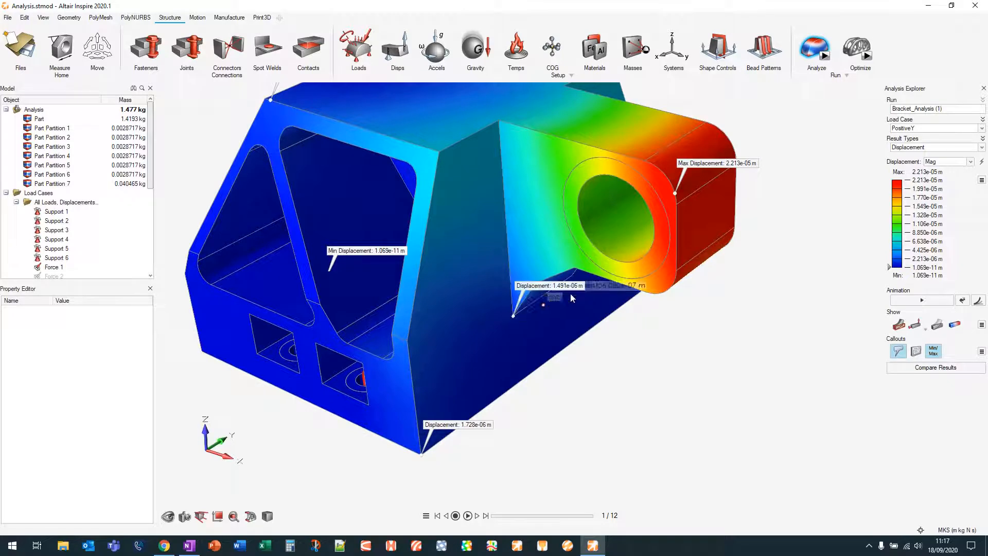
{"action": "left_click", "coordinate": [574, 267]}
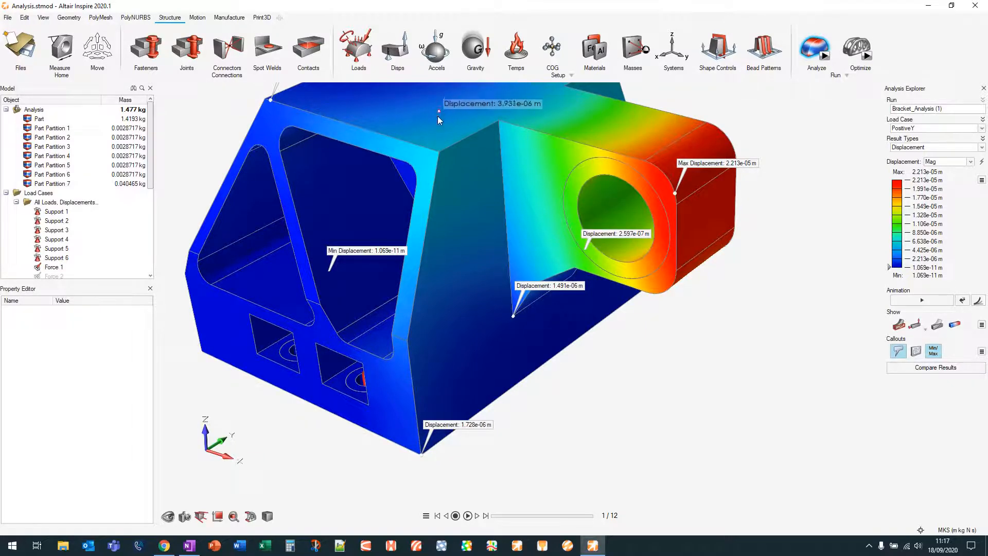
{"action": "right_click_drag", "start_coordinate": [437, 117], "coordinate": [440, 194]}
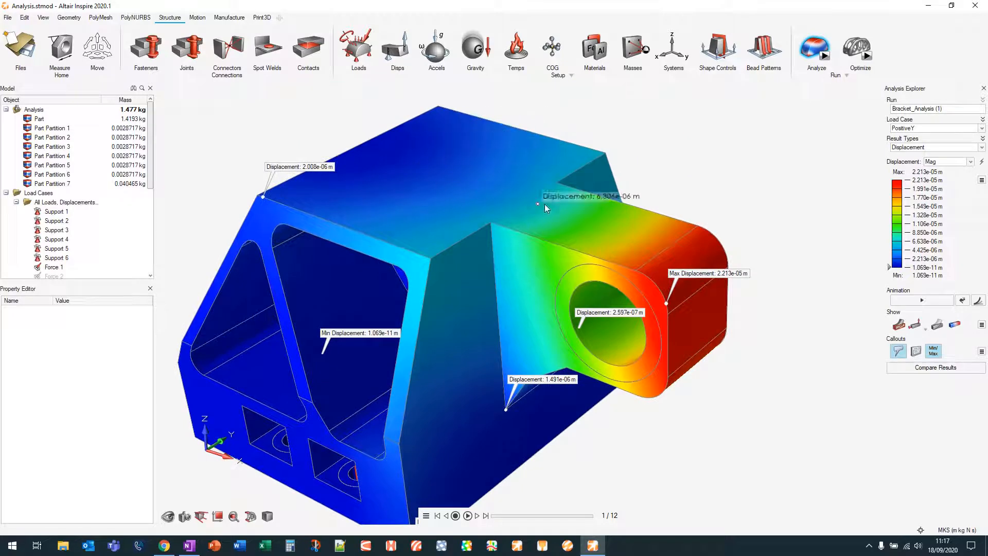
Hide the minimum and maximum callouts and list the placed callouts in a results table
{"action": "left_click", "coordinate": [931, 354]}
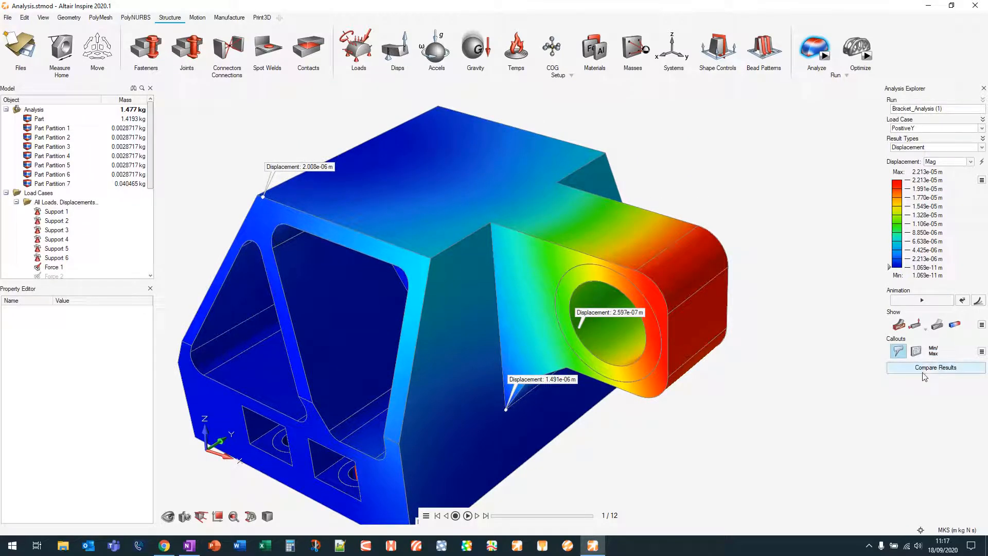
{"action": "left_click", "coordinate": [916, 354]}
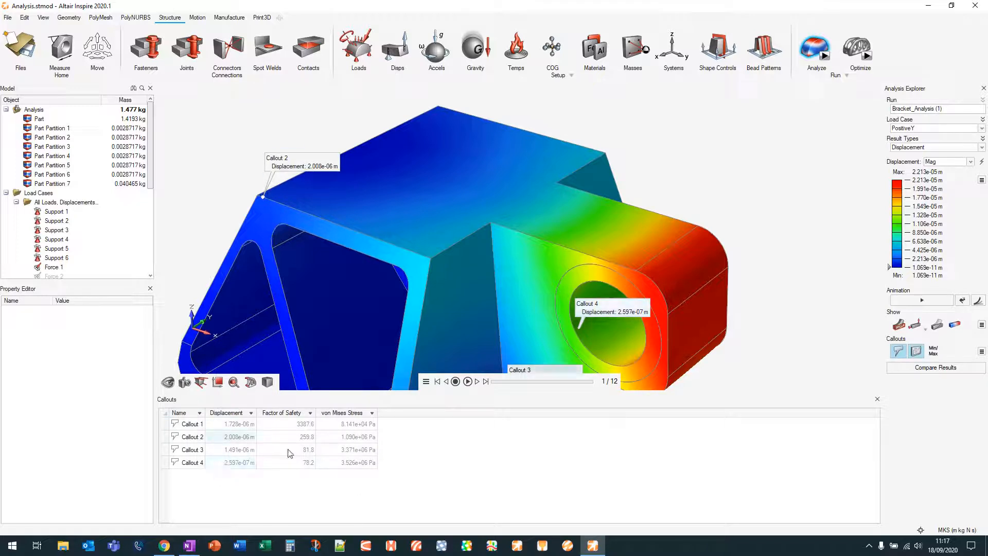
{"action": "right_click_drag", "start_coordinate": [679, 164], "coordinate": [738, 130]}
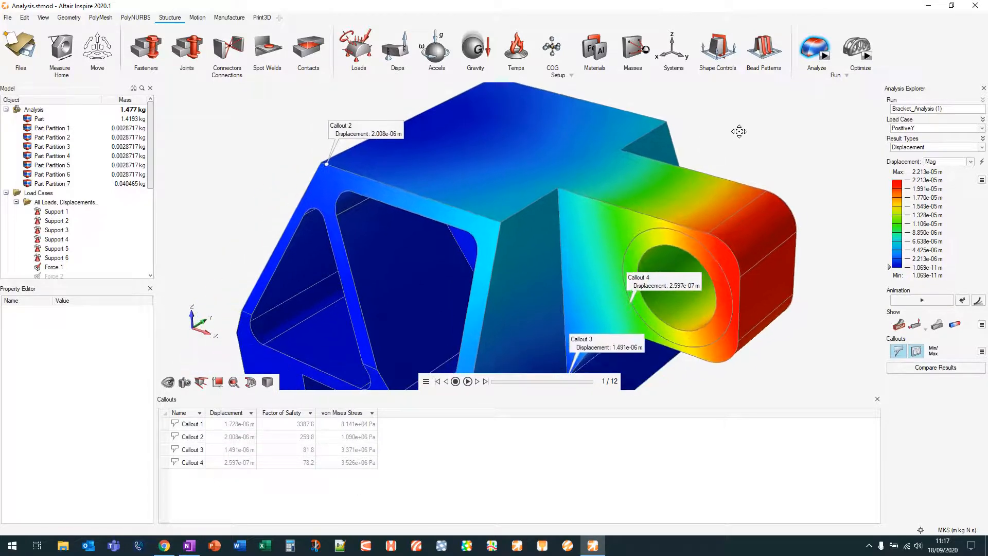
{"action": "scroll", "coordinate": [737, 158], "scroll_direction": "down", "scroll_amount": 3}
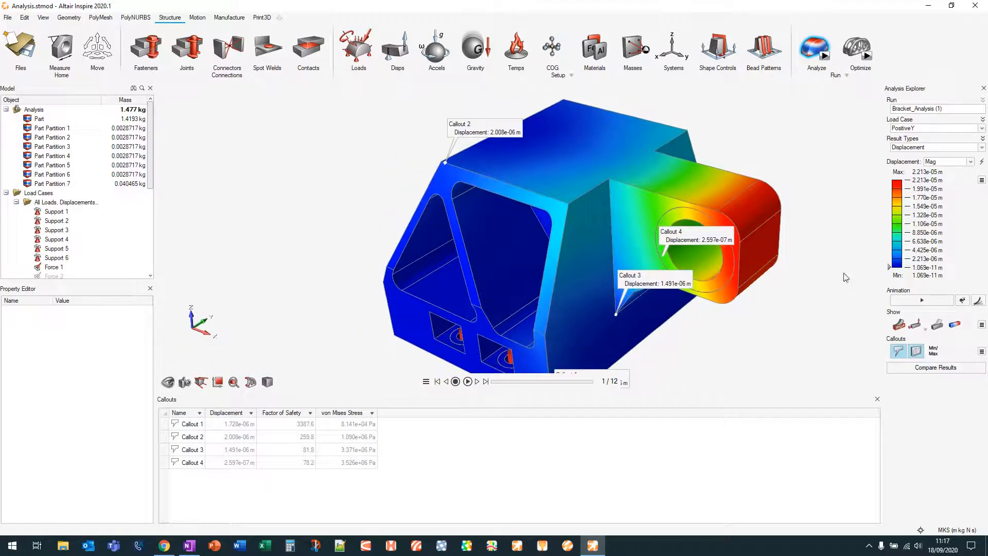
Compare the maximum displacement across the load cases, close the comparison, and leave the analysis results
{"action": "left_click", "coordinate": [947, 367]}
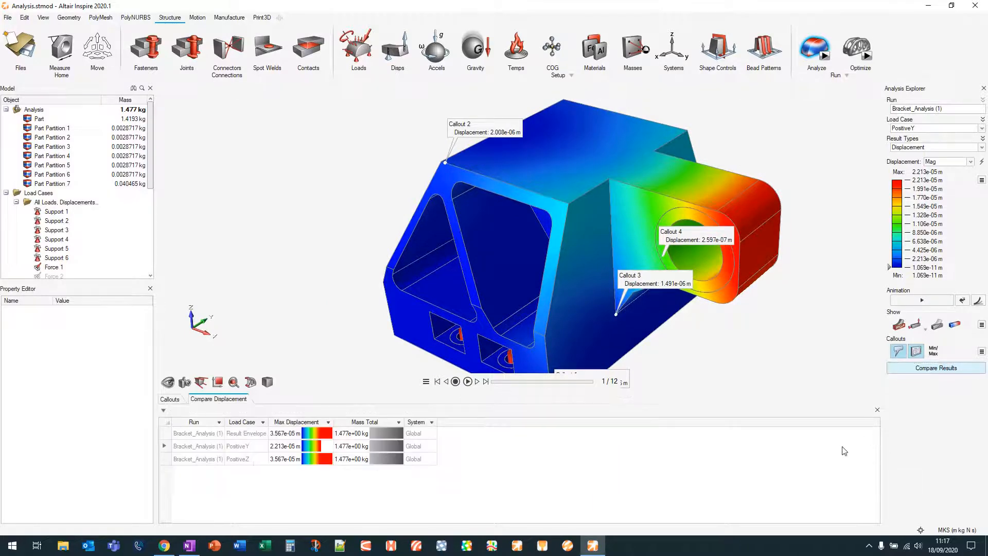
{"action": "left_click", "coordinate": [877, 409]}
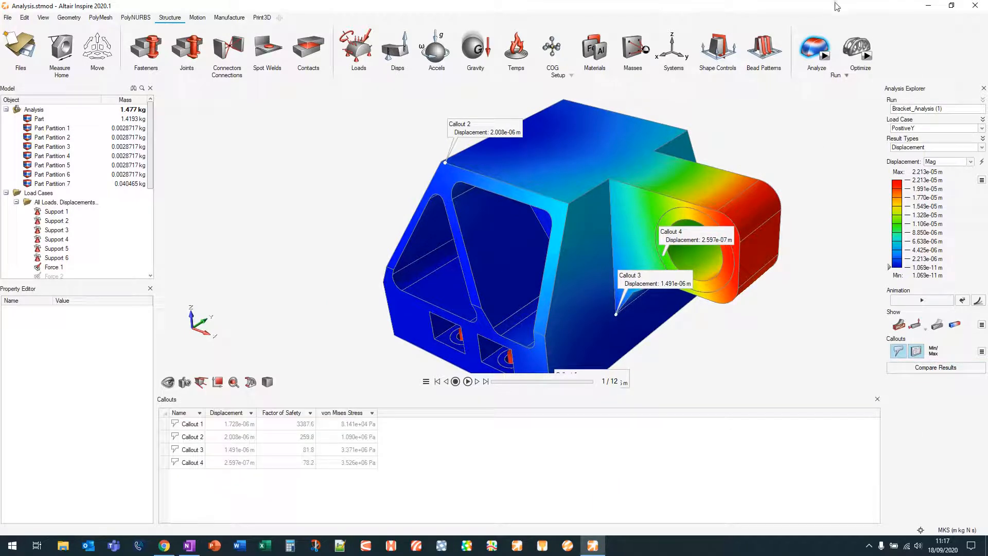
{"action": "left_click", "coordinate": [818, 47]}
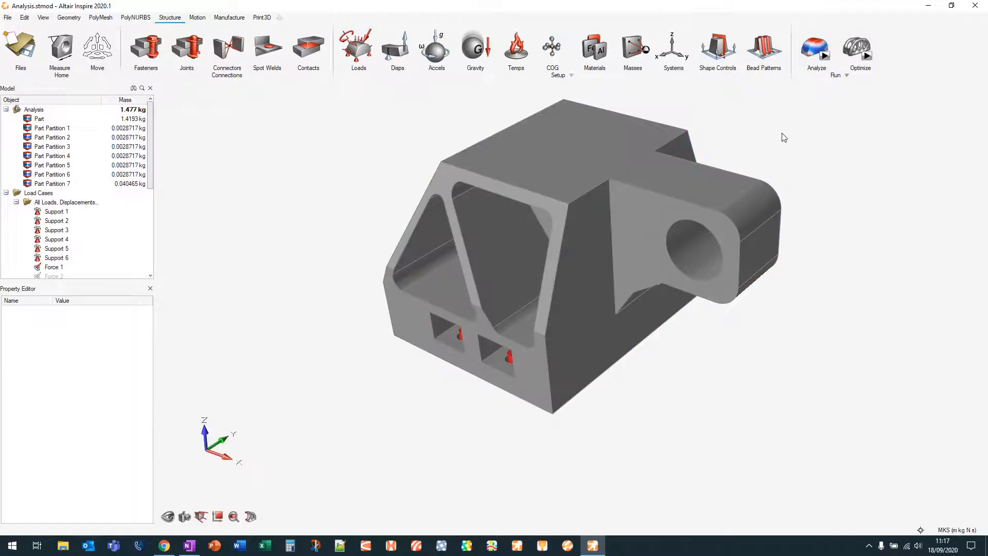
{"action": "middle_click_drag", "start_coordinate": [705, 174], "coordinate": [740, 154]}
{"action": "middle_click_drag", "start_coordinate": [682, 310], "coordinate": [732, 300]}
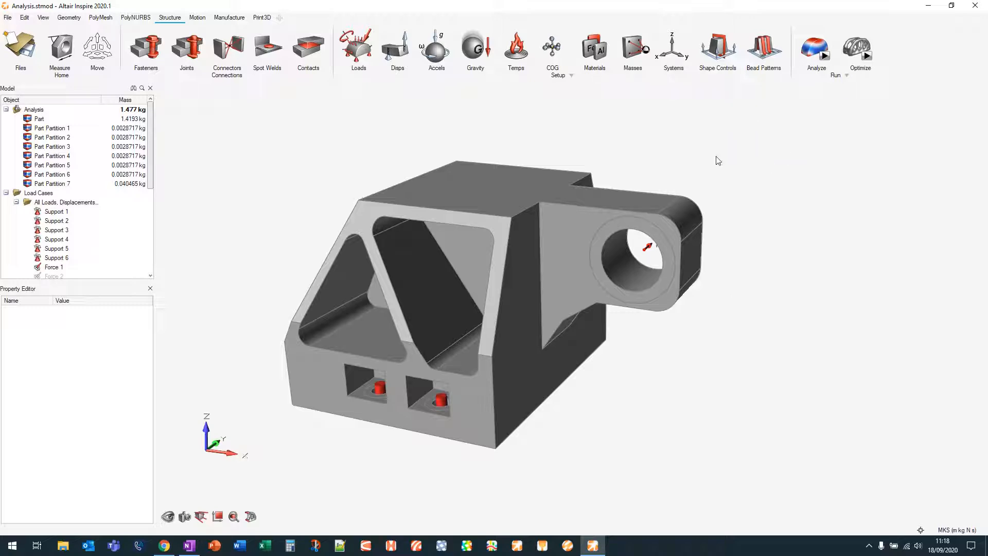
{"action": "middle_click_drag", "start_coordinate": [715, 156], "coordinate": [772, 116]}
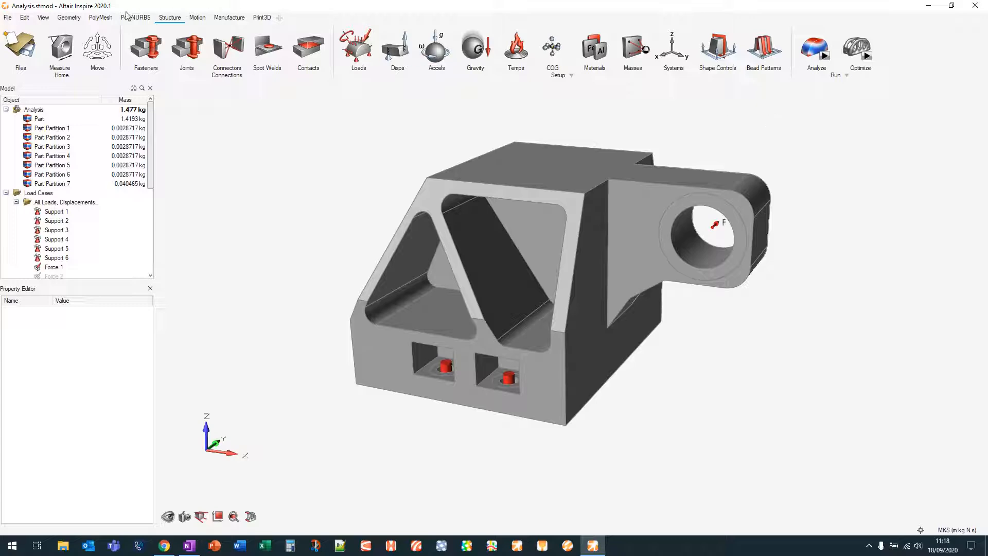
Remove the two large triangular pockets from the bracket's front face with the Simplify Holes tool
{"action": "left_click", "coordinate": [71, 20]}
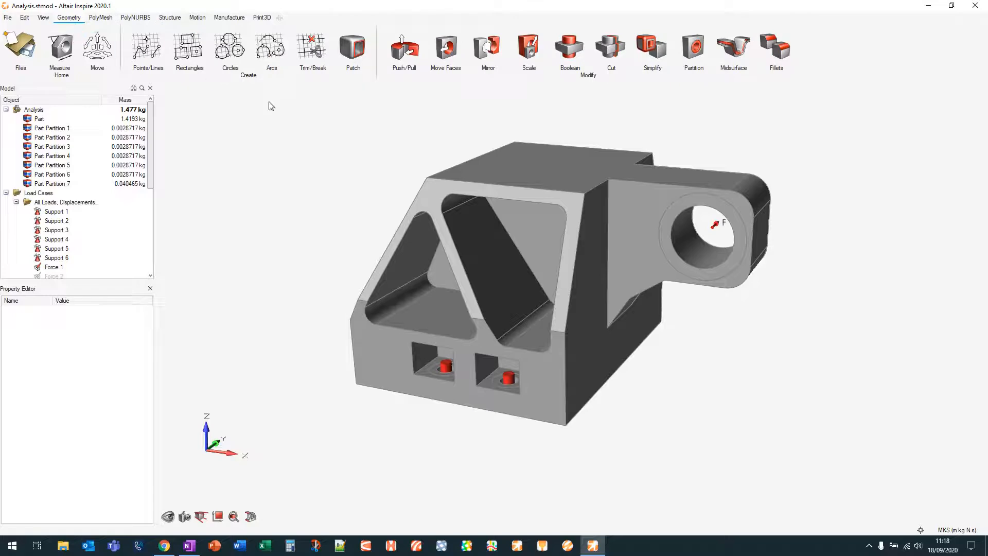
{"action": "left_click", "coordinate": [656, 44]}
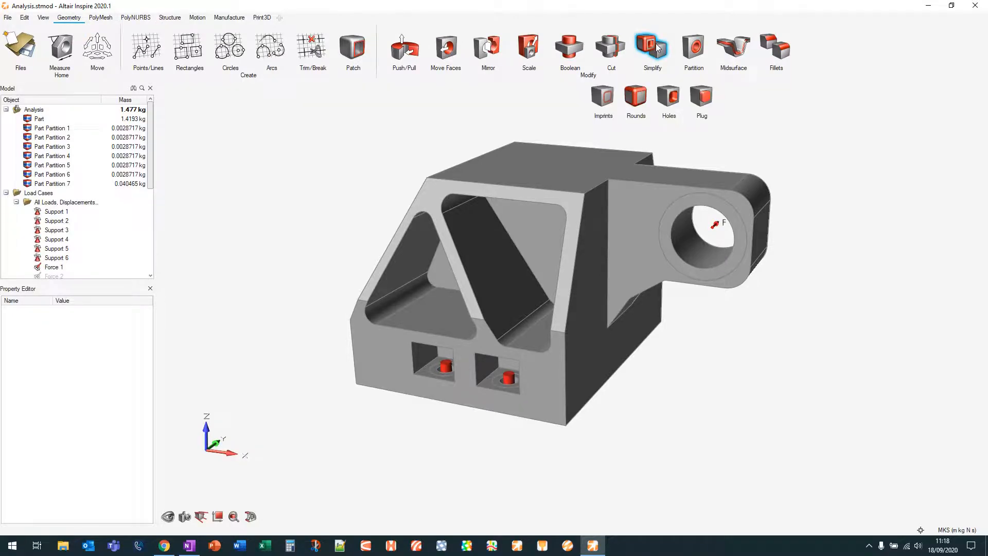
{"action": "left_click", "coordinate": [669, 97]}
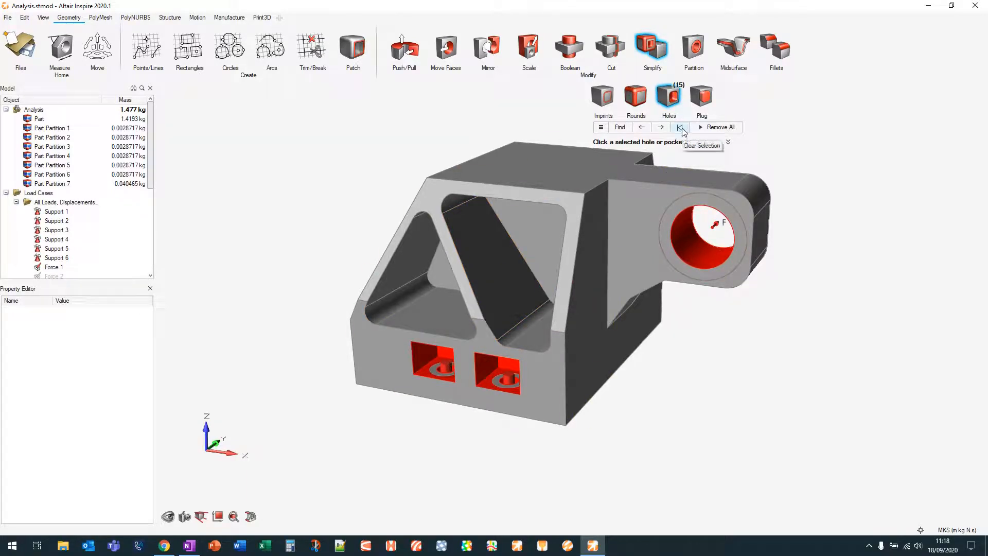
{"action": "left_click", "coordinate": [680, 128]}
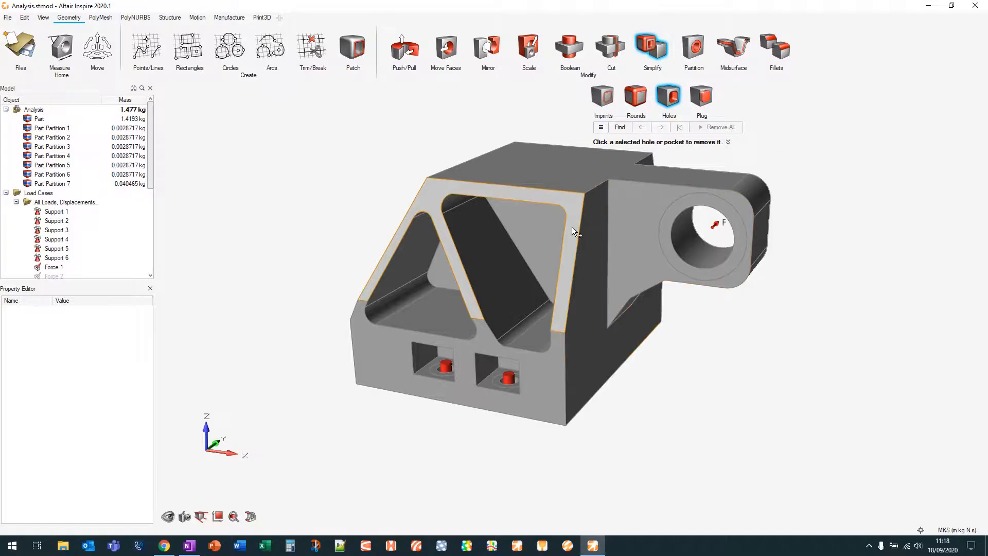
{"action": "middle_click_drag", "start_coordinate": [572, 226], "coordinate": [599, 225]}
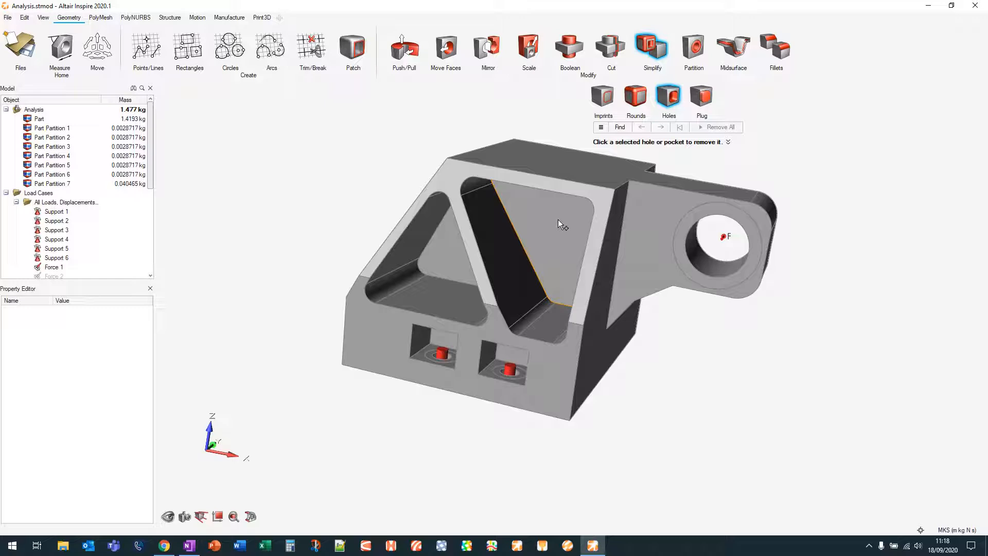
{"action": "left_click", "coordinate": [557, 219]}
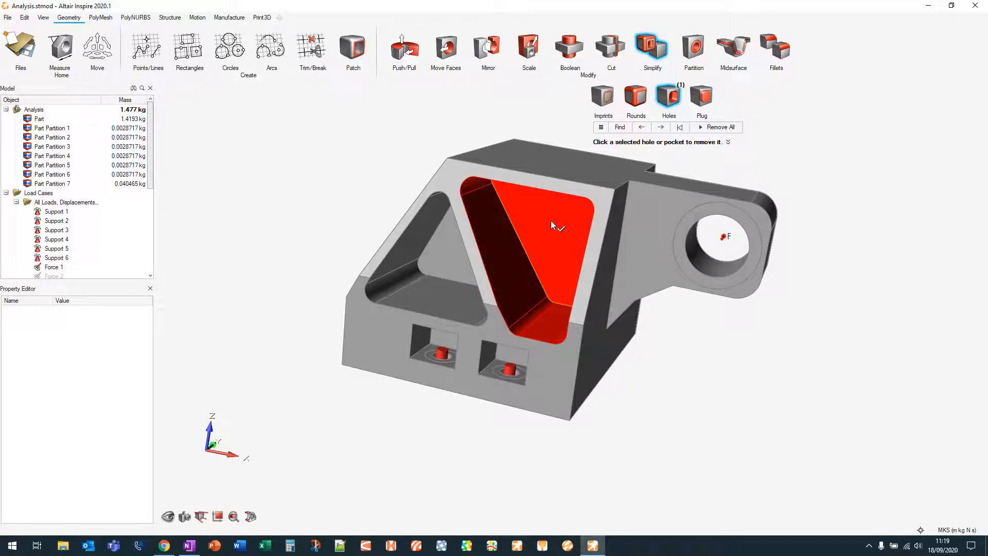
{"action": "left_click", "coordinate": [551, 218]}
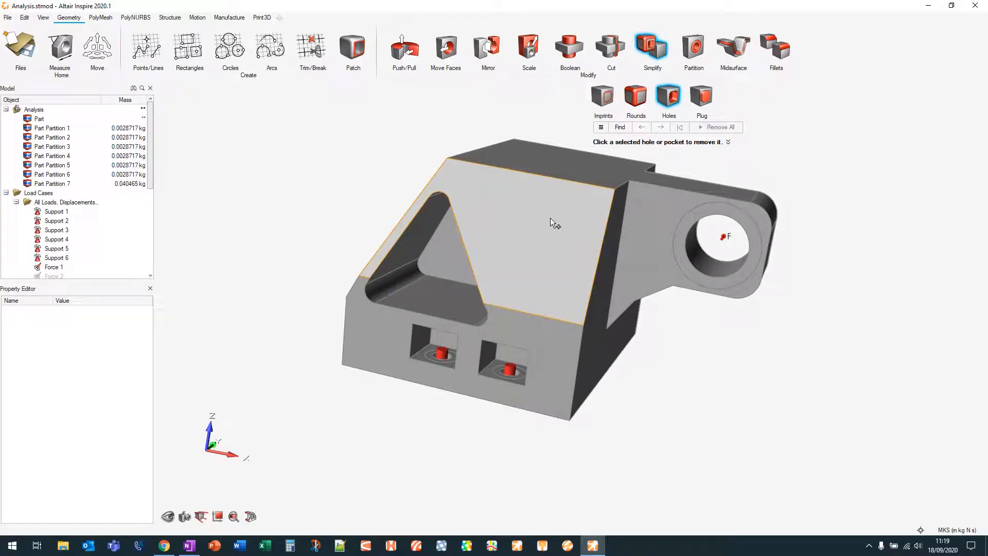
{"action": "left_click", "coordinate": [441, 249]}
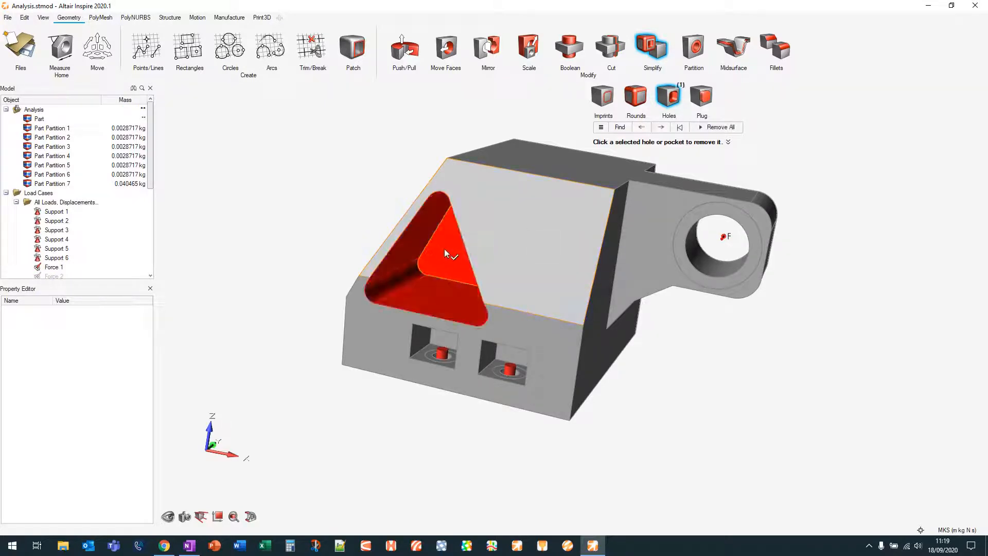
{"action": "left_click", "coordinate": [446, 246]}
Remove the two triangular pockets on the bracket's opposite side
{"action": "right_click_drag", "start_coordinate": [439, 249], "coordinate": [491, 252]}
{"action": "left_click", "coordinate": [592, 234]}
{"action": "left_click", "coordinate": [600, 230]}
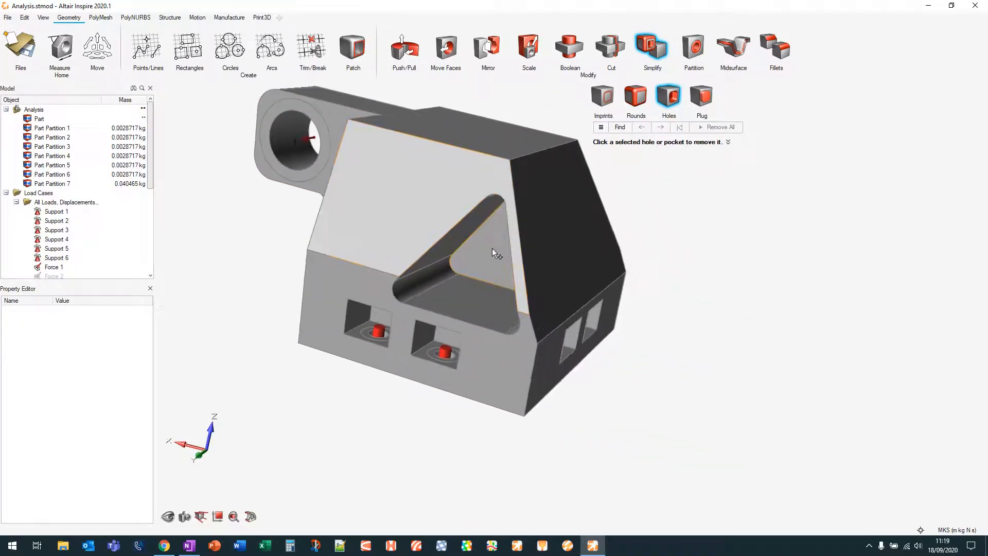
{"action": "left_click", "coordinate": [493, 249]}
{"action": "left_click", "coordinate": [498, 243]}
Remove the sloped faces on the body's long sides and end to fill it out into a rectangular block
{"action": "right_click_drag", "start_coordinate": [575, 236], "coordinate": [530, 240]}
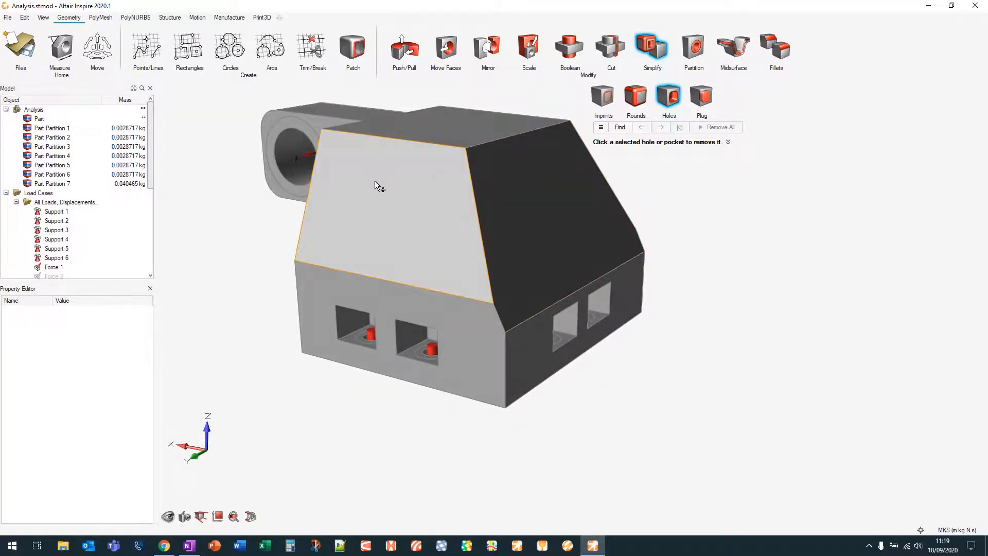
{"action": "left_click", "coordinate": [369, 213]}
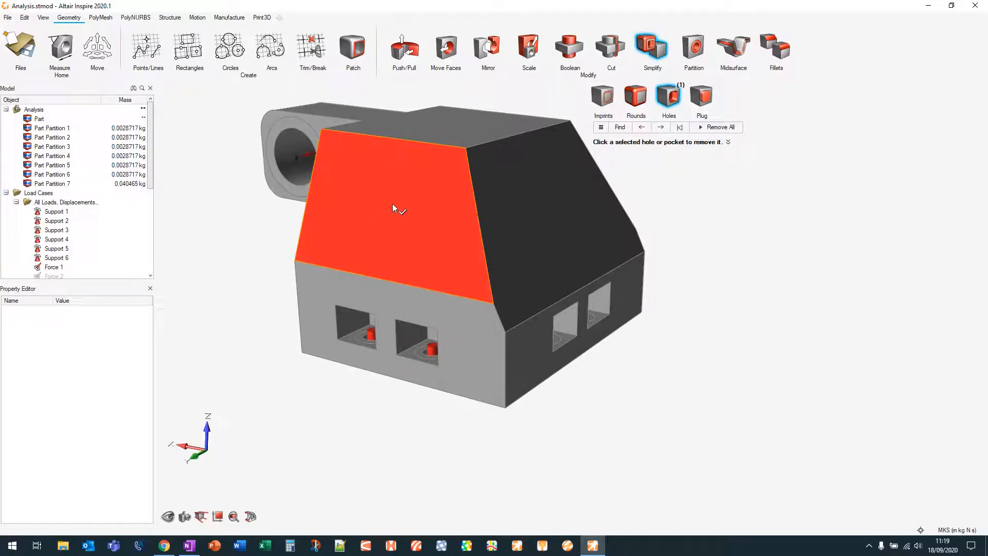
{"action": "left_click", "coordinate": [393, 207]}
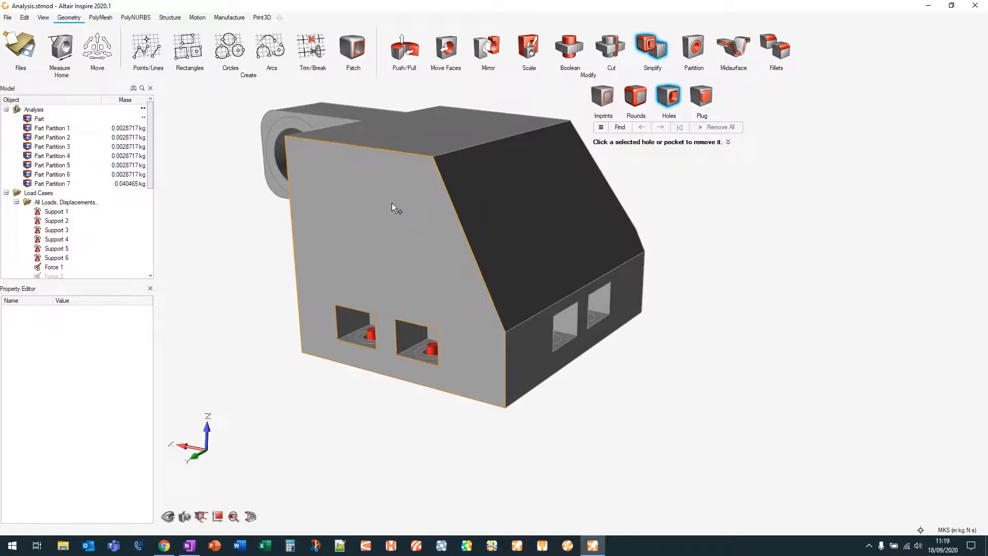
{"action": "left_click", "coordinate": [510, 224]}
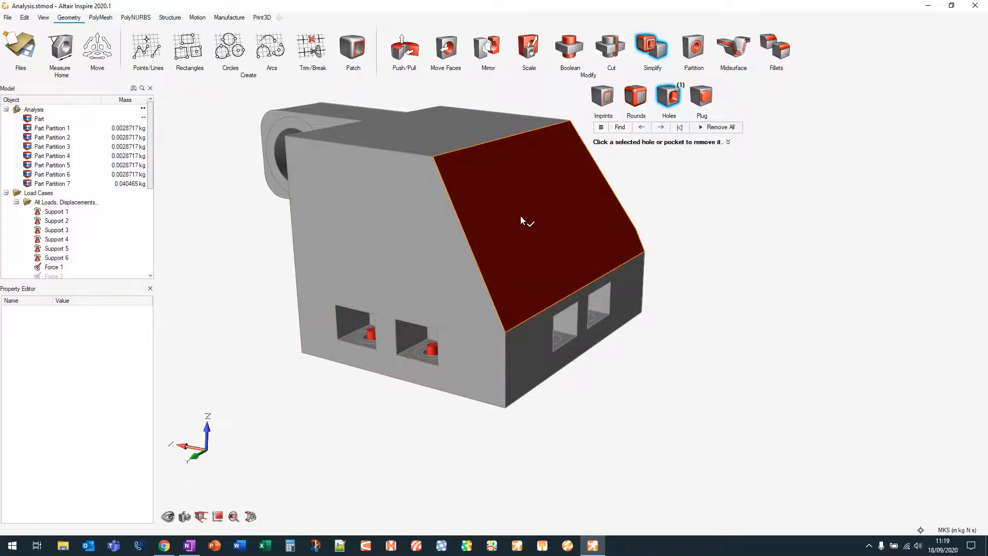
{"action": "left_click", "coordinate": [520, 216]}
{"action": "mouse_move", "coordinate": [520, 217]}
{"action": "right_mouse_down"}
{"action": "mouse_move", "coordinate": [649, 261]}
{"action": "mouse_move", "coordinate": [591, 260]}
{"action": "mouse_move", "coordinate": [679, 392]}
{"action": "mouse_move", "coordinate": [668, 360]}
{"action": "mouse_move", "coordinate": [710, 288]}
{"action": "right_mouse_up"}
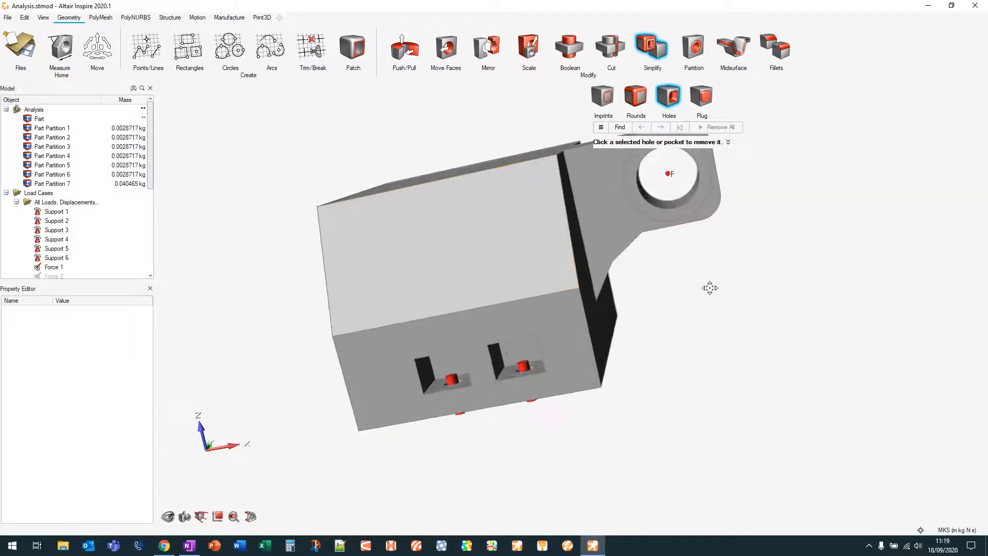
{"action": "right_click_drag", "start_coordinate": [452, 217], "coordinate": [748, 335]}
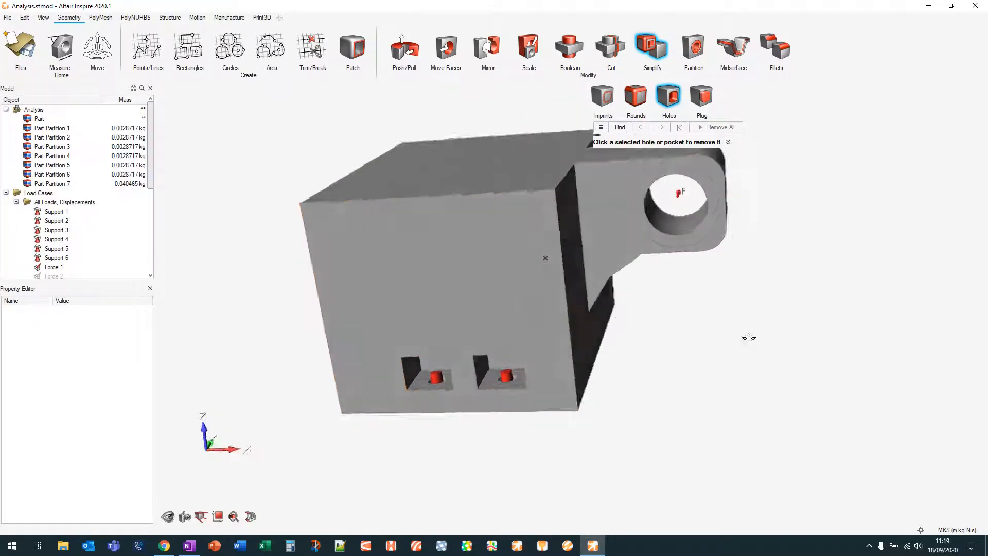
{"action": "middle_click_drag", "start_coordinate": [749, 335], "coordinate": [684, 329]}
{"action": "left_click", "coordinate": [652, 52]}
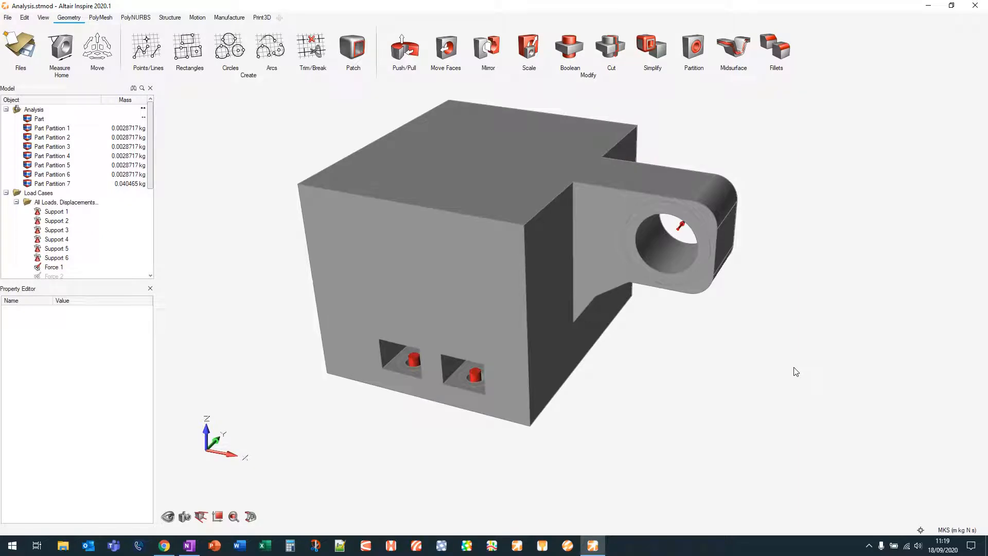
Designate the filled-out main part as a design space
{"action": "scroll", "coordinate": [733, 388], "scroll_direction": "down", "scroll_amount": 3}
{"action": "middle_click_drag", "start_coordinate": [732, 388], "coordinate": [678, 387]}
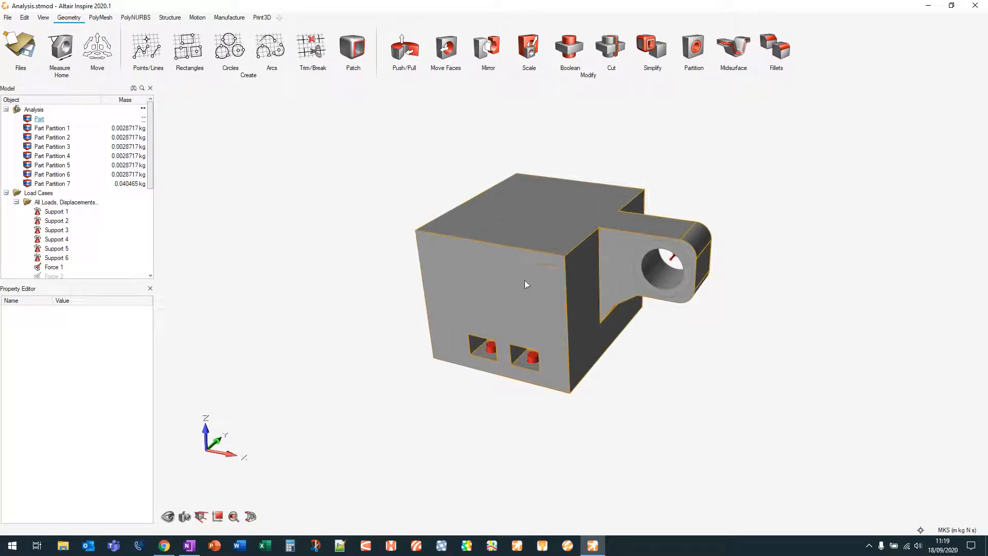
{"action": "left_click", "coordinate": [527, 237]}
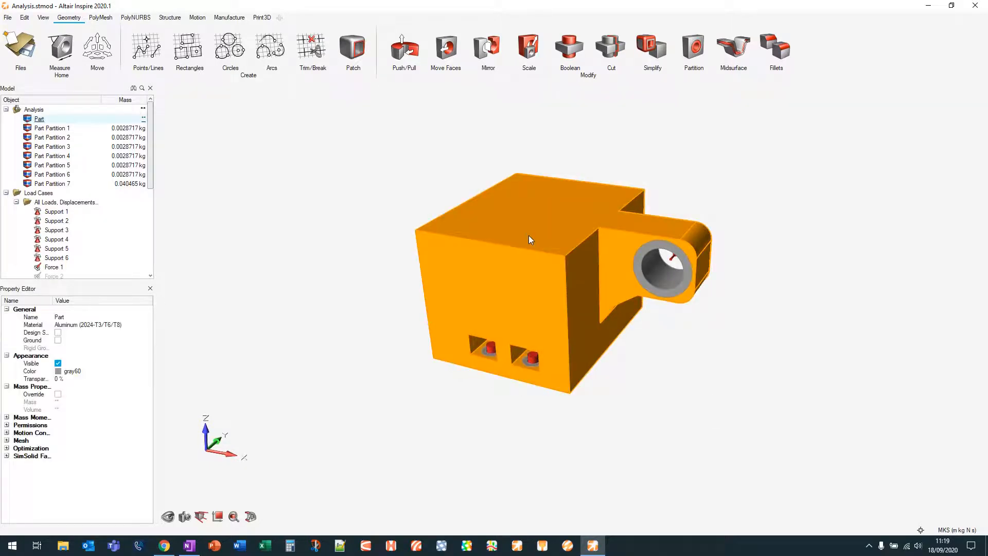
{"action": "left_click_drag", "start_coordinate": [53, 301], "coordinate": [91, 300]}
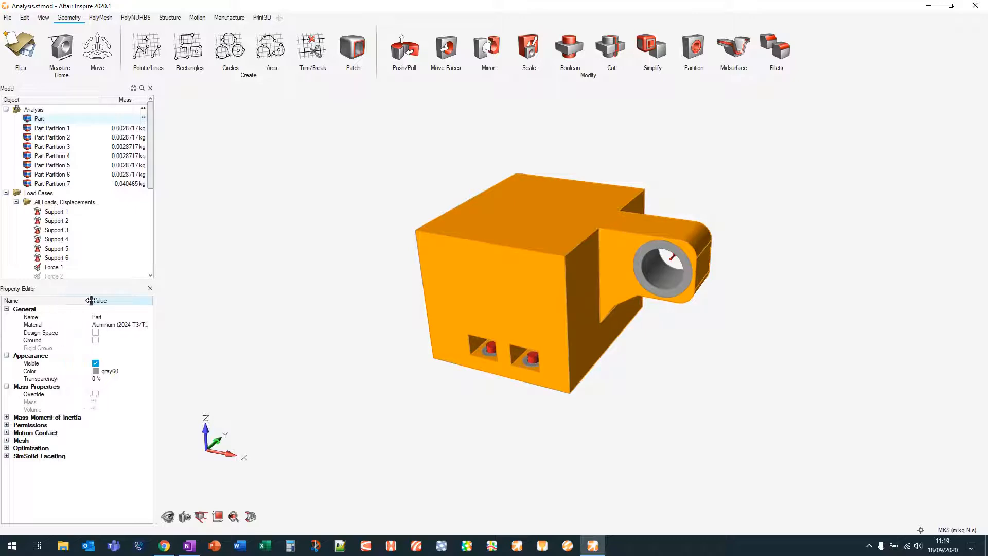
{"action": "left_click", "coordinate": [95, 332]}
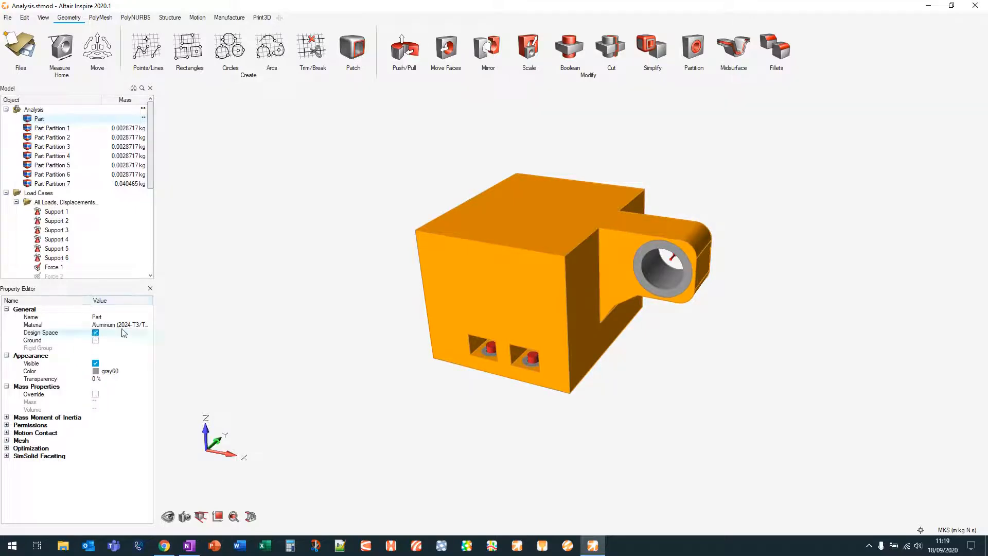
{"action": "left_click", "coordinate": [348, 328]}
{"action": "right_click", "coordinate": [471, 265]}
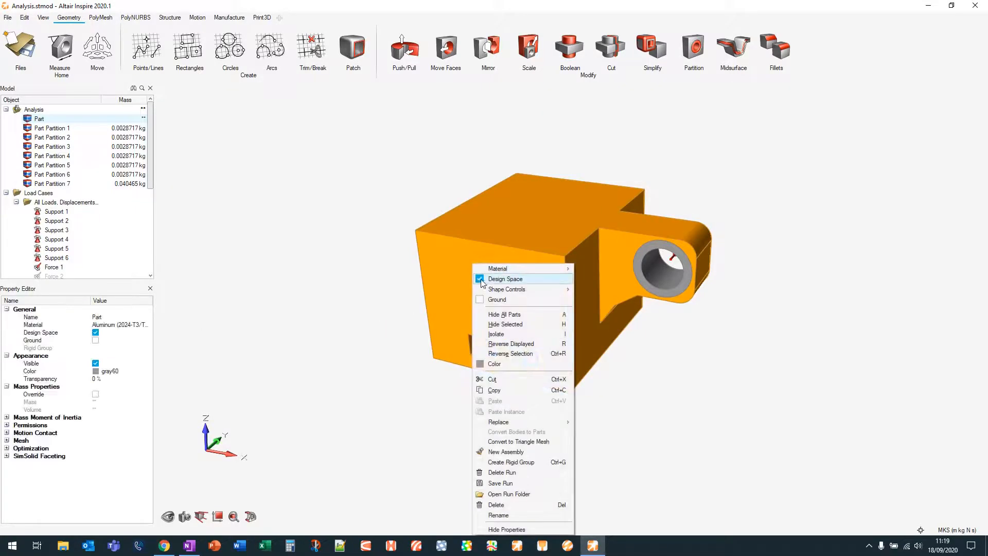
{"action": "left_click", "coordinate": [317, 253]}
{"action": "right_click_drag", "start_coordinate": [364, 165], "coordinate": [390, 163]}
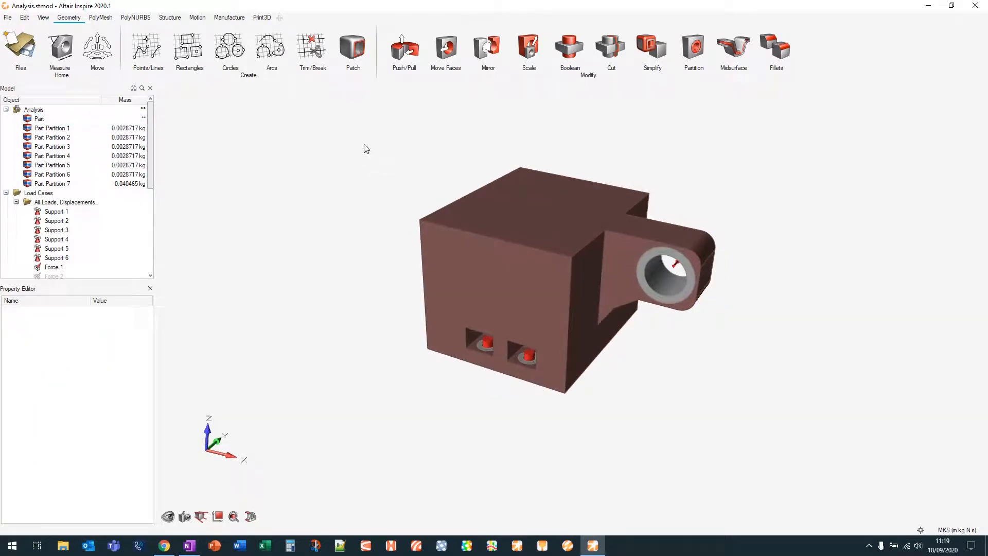
Apply a planar symmetry control to the design space with only Plane 2, running lengthwise through the lug, active
{"action": "left_click", "coordinate": [167, 19]}
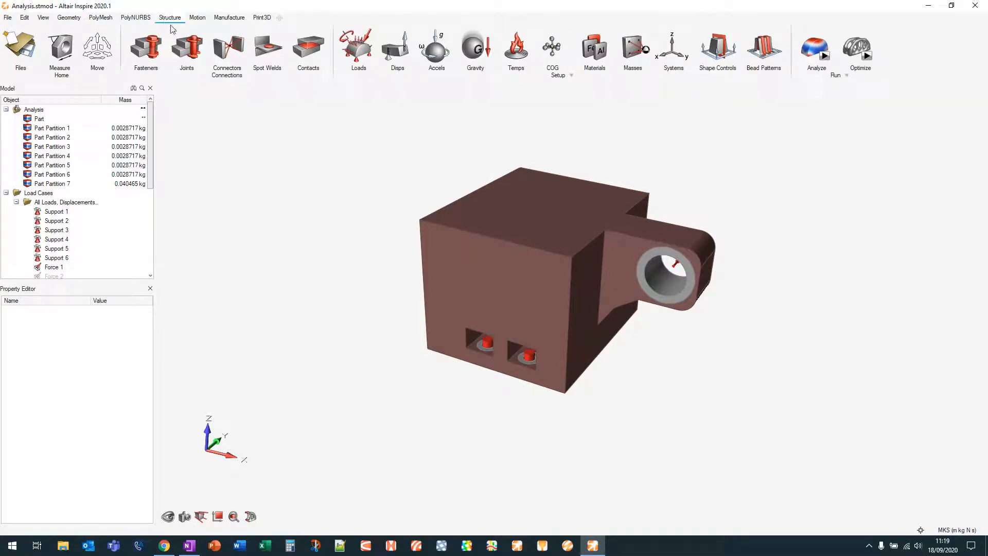
{"action": "middle_click_drag", "start_coordinate": [352, 165], "coordinate": [333, 186]}
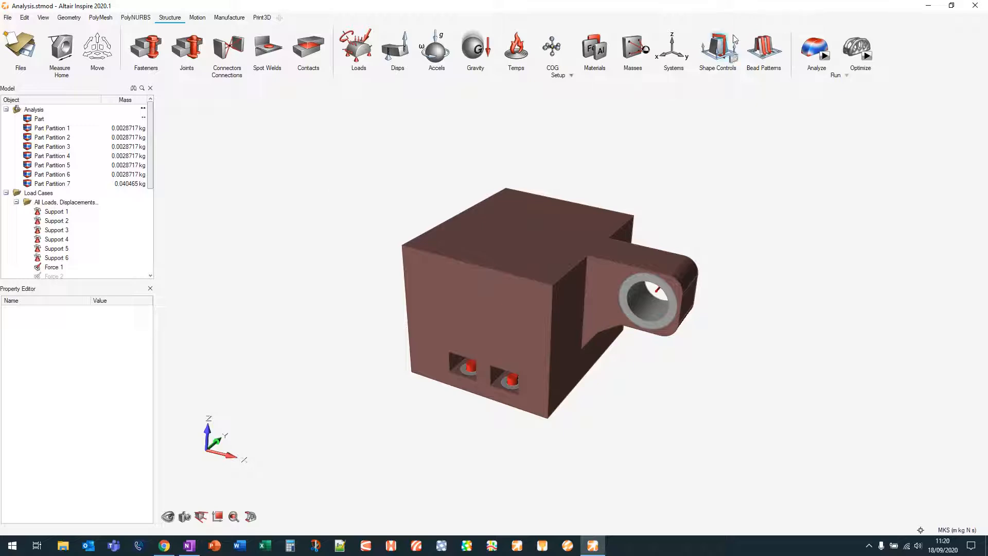
{"action": "left_click", "coordinate": [717, 61]}
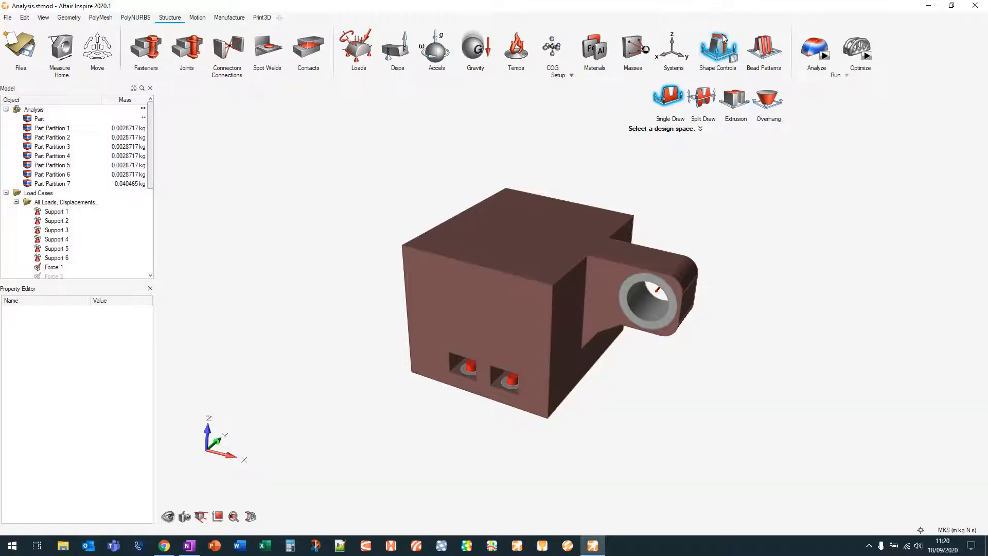
{"action": "left_click", "coordinate": [724, 39]}
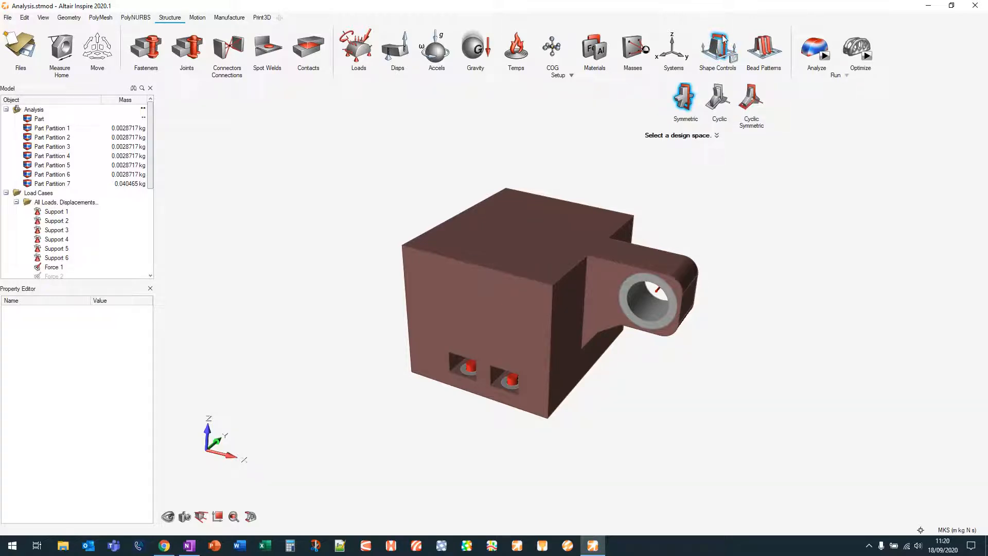
{"action": "left_click", "coordinate": [538, 237]}
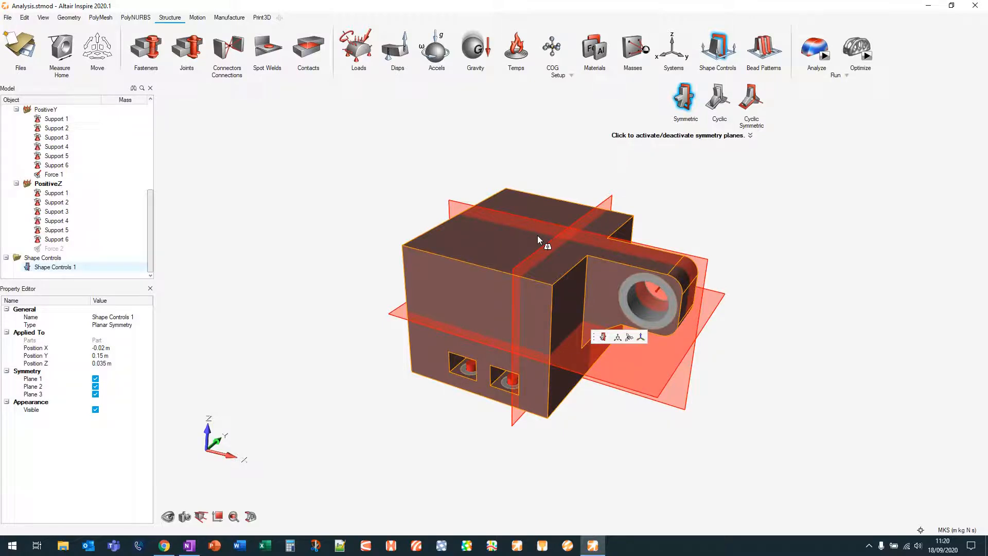
{"action": "left_click", "coordinate": [399, 318]}
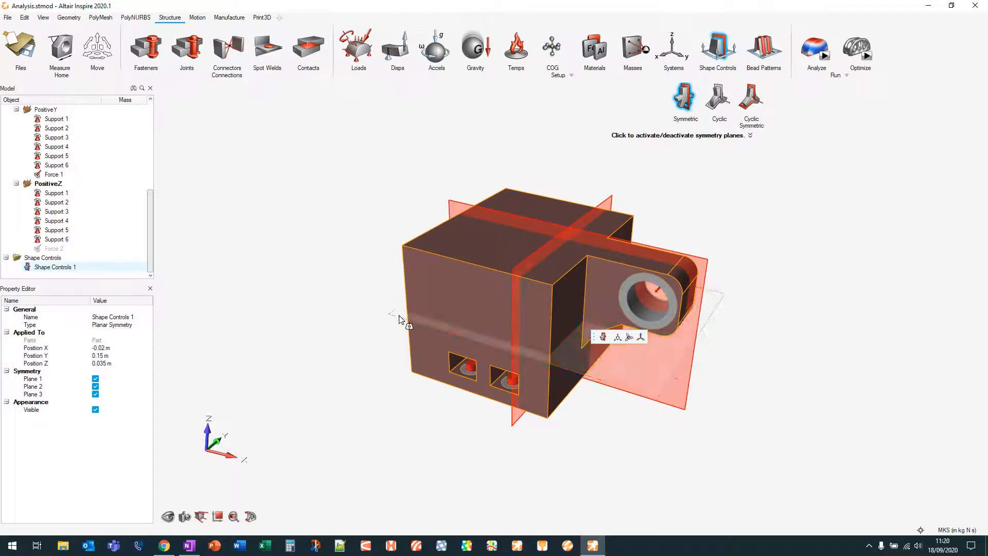
{"action": "left_click", "coordinate": [517, 267]}
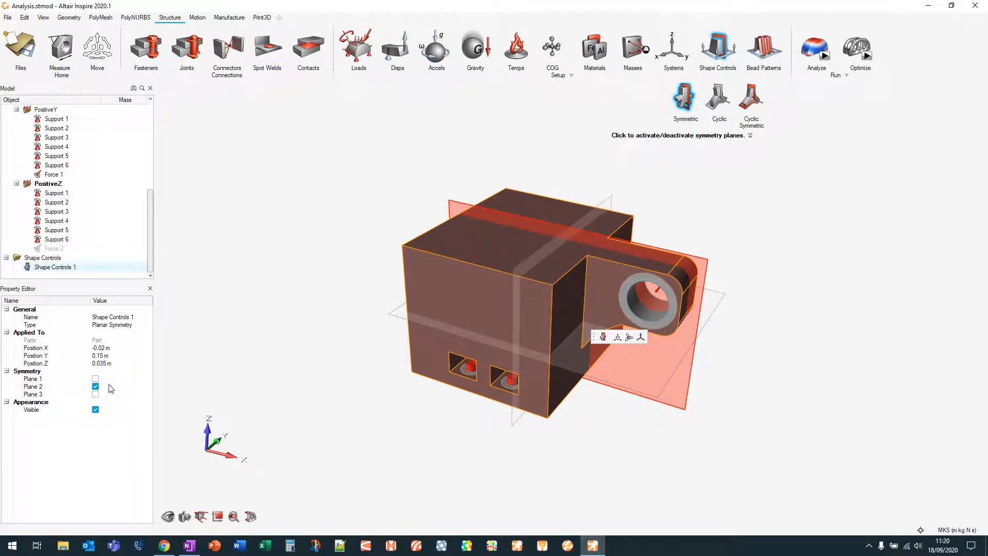
{"action": "left_click", "coordinate": [713, 48]}
{"action": "middle_click_drag", "start_coordinate": [753, 150], "coordinate": [703, 164]}
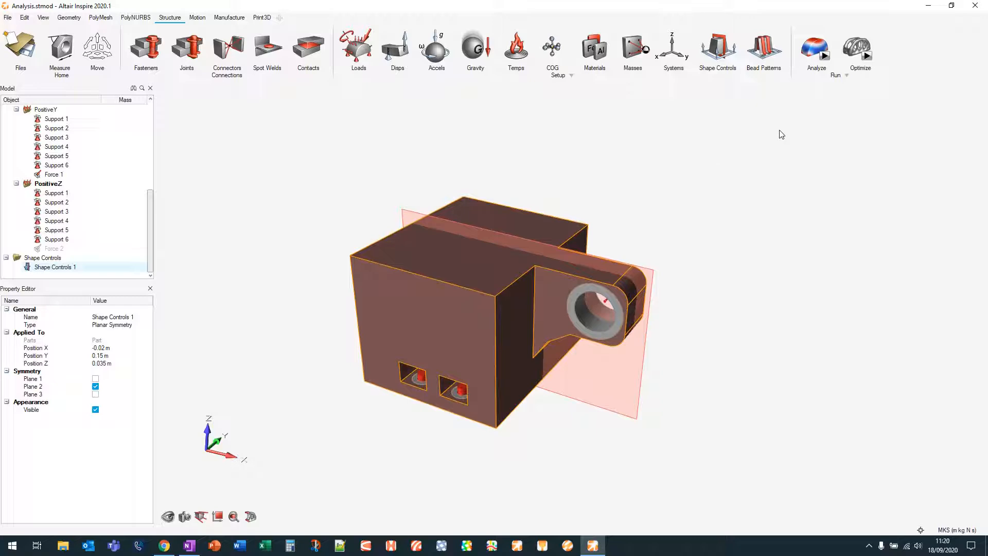
Open the optimization run settings
{"action": "mouse_move", "coordinate": [867, 58]}
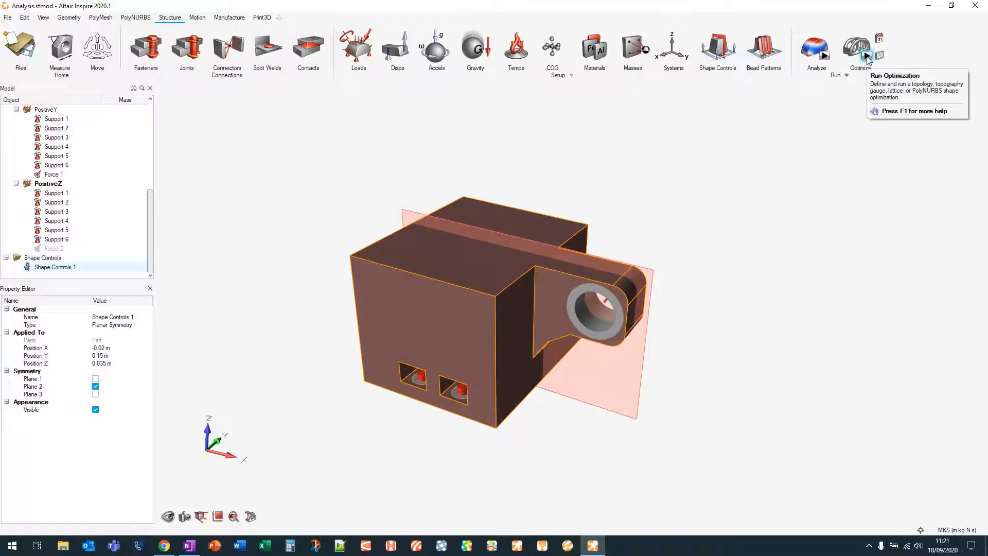
{"action": "left_click", "coordinate": [867, 58]}
{"action": "left_click", "coordinate": [873, 94]}
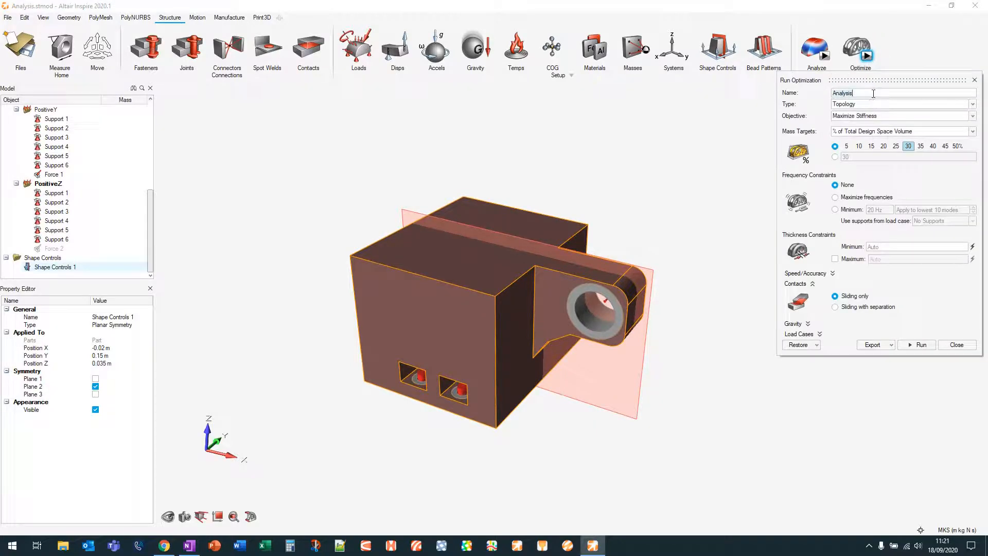
{"action": "double_click", "coordinate": [873, 93]}
{"action": "left_click", "coordinate": [873, 94]}
{"action": "type", "text": "Maximise Stiffness"}
{"action": "key", "text": "BackSpace"}
{"action": "key", "text": "BackSpace"}
{"action": "key", "text": "BackSpace"}
{"action": "key", "text": "BackSpace"}
{"action": "key", "text": "BackSpace"}
{"action": "key", "text": "BackSpace"}
{"action": "key", "text": "BackSpace"}
{"action": "key", "text": "BackSpace"}
{"action": "key", "text": "BackSpace"}
{"action": "key", "text": "BackSpace"}
{"action": "key", "text": "BackSpace"}
{"action": "key", "text": "BackSpace"}
{"action": "key", "text": "BackSpace"}
{"action": "key", "text": "BackSpace"}
{"action": "key", "text": "BackSpace"}
{"action": "key", "text": "BackSpace"}
{"action": "key", "text": "BackSpace"}
{"action": "key", "text": "BackSpace"}
Configure a topology optimization with the Minimize Mass objective and a minimum safety factor of 1.5
{"action": "left_click", "coordinate": [876, 106]}
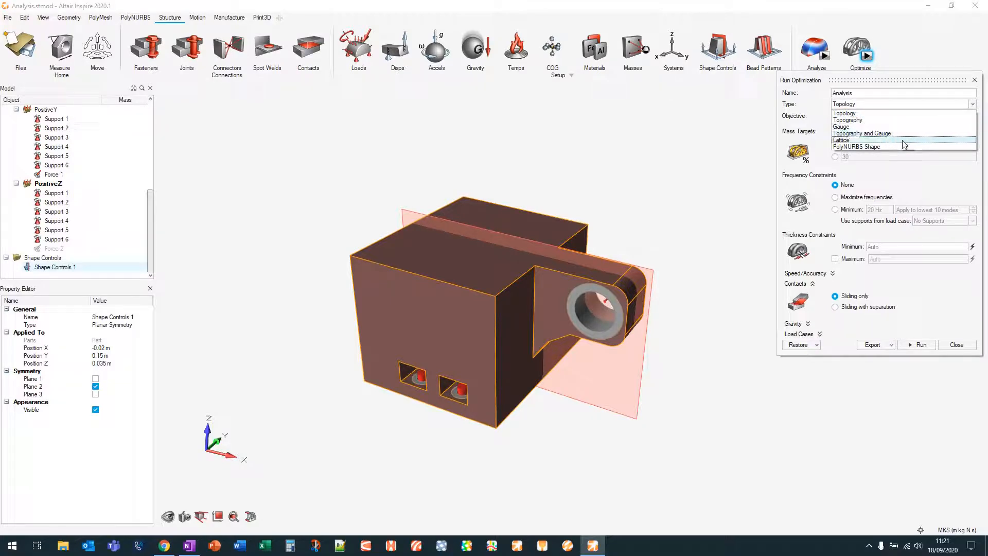
{"action": "left_click", "coordinate": [894, 113]}
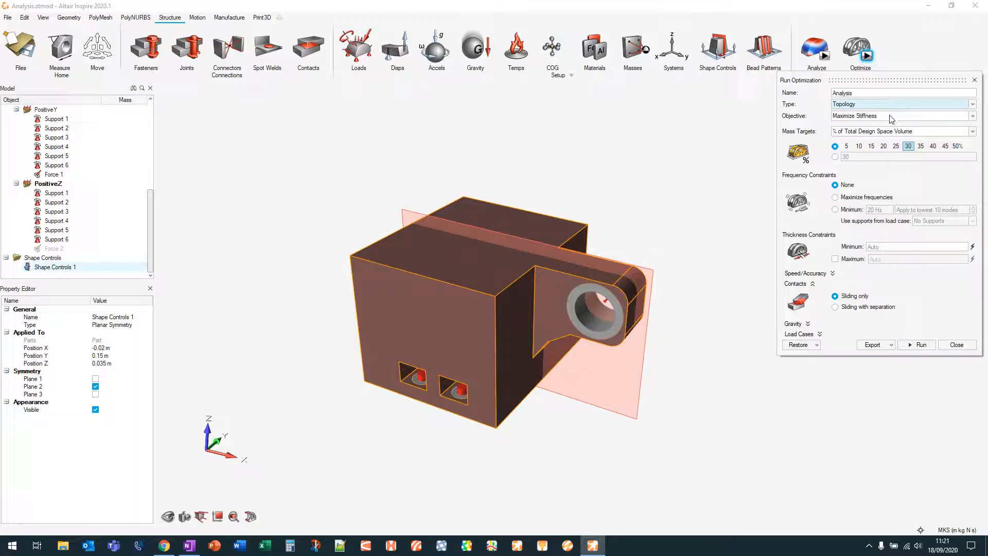
{"action": "left_click", "coordinate": [894, 116]}
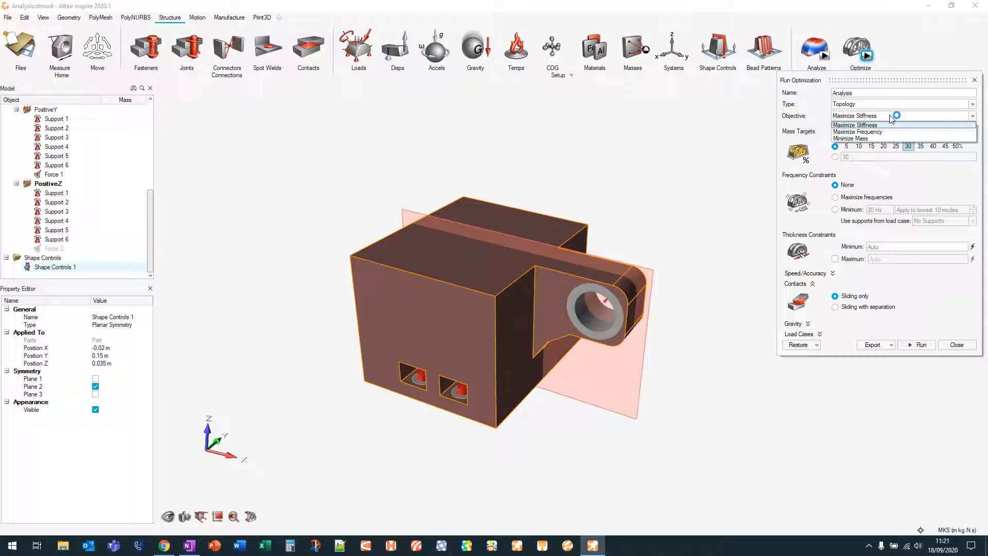
{"action": "left_click", "coordinate": [884, 125]}
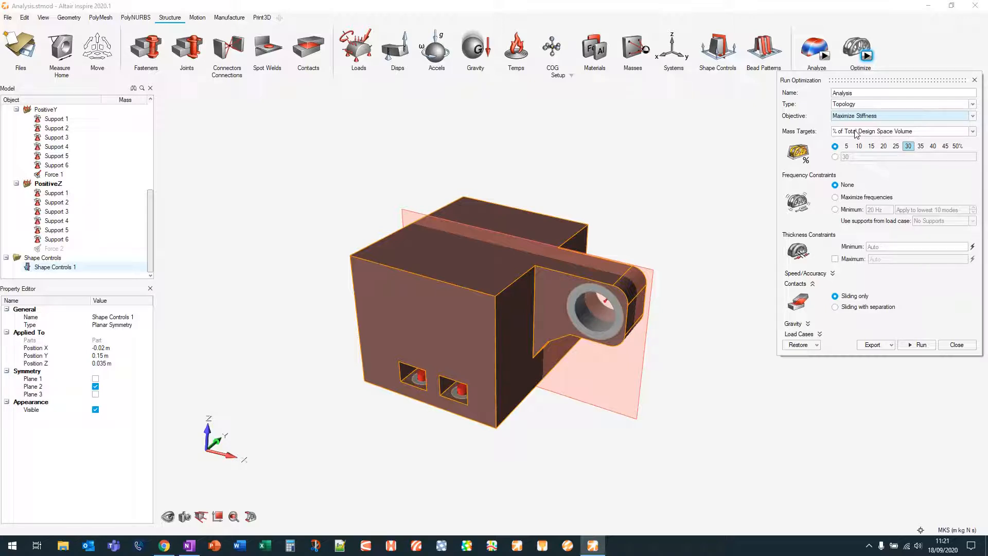
{"action": "left_click", "coordinate": [863, 116]}
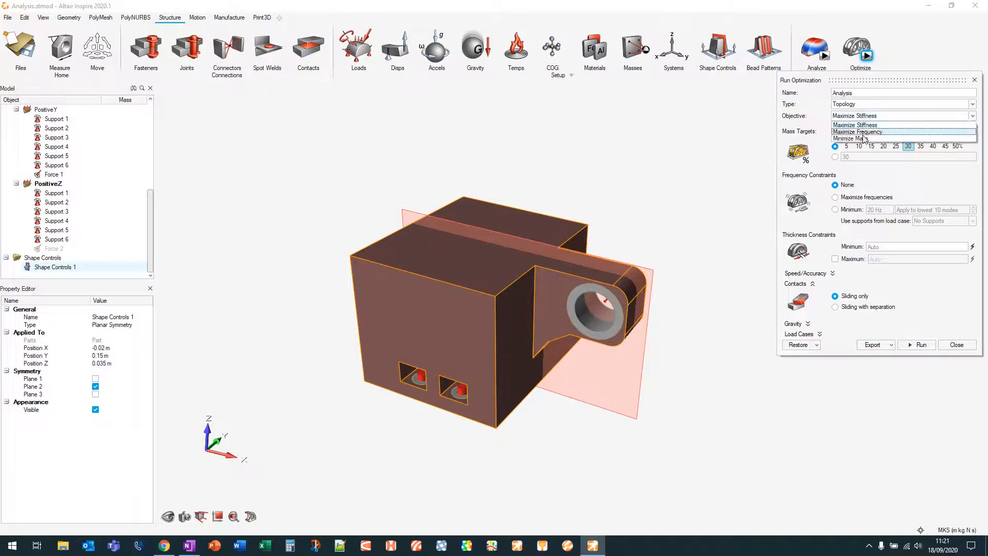
{"action": "left_click", "coordinate": [864, 138]}
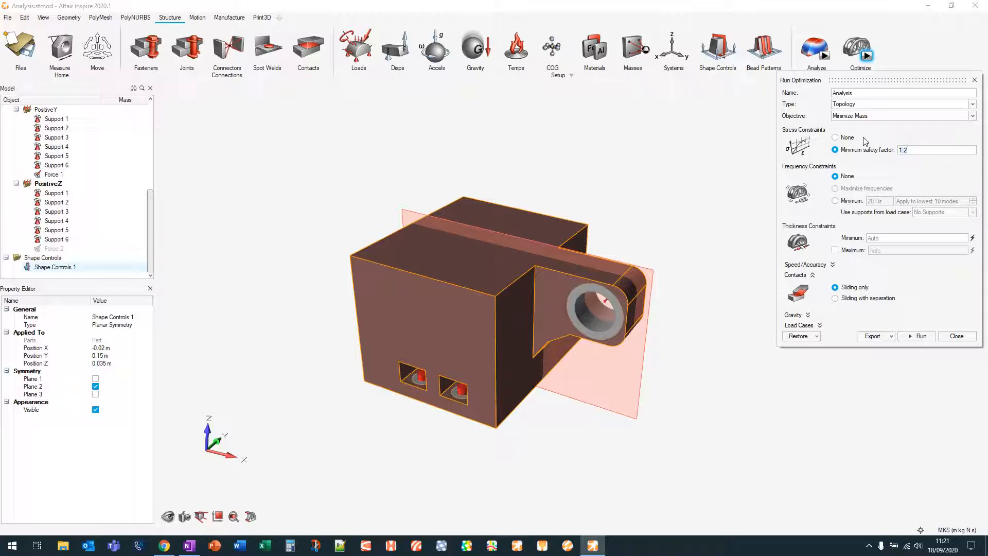
{"action": "key", "text": "BackSpace"}
{"action": "type", "text": "5"}
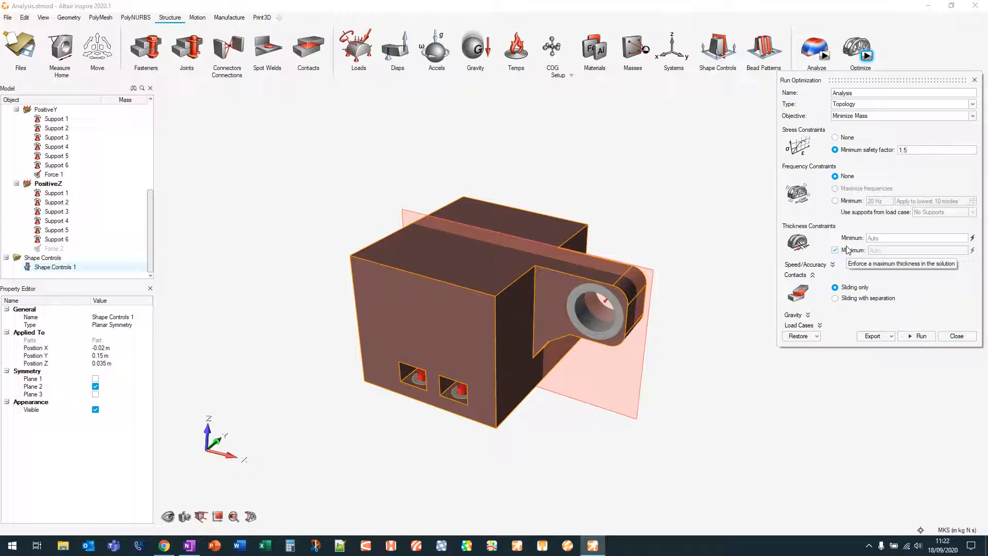
Review the maximum thickness constraint and the speed/accuracy options of the optimization run
{"action": "left_click", "coordinate": [834, 250]}
{"action": "left_click", "coordinate": [833, 265]}
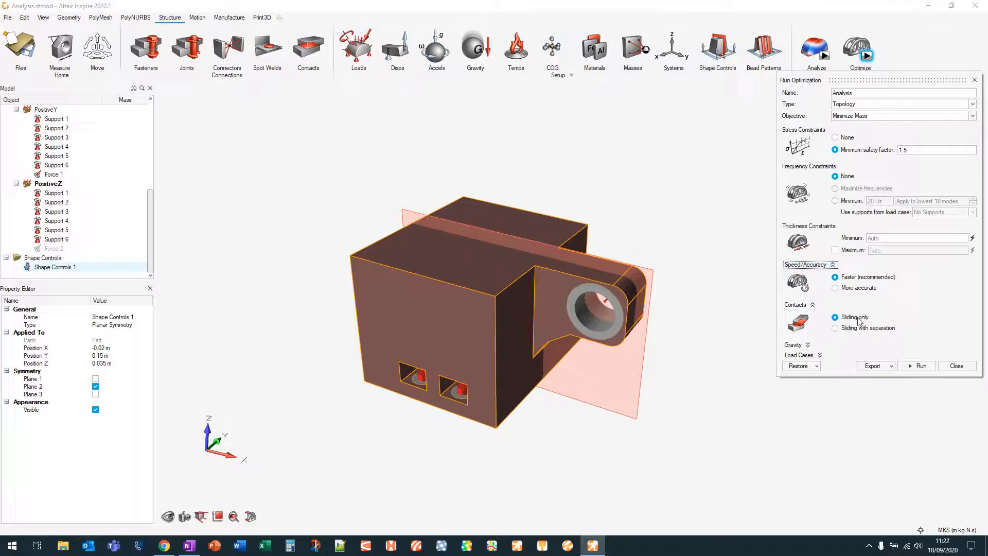
{"action": "left_click", "coordinate": [832, 265]}
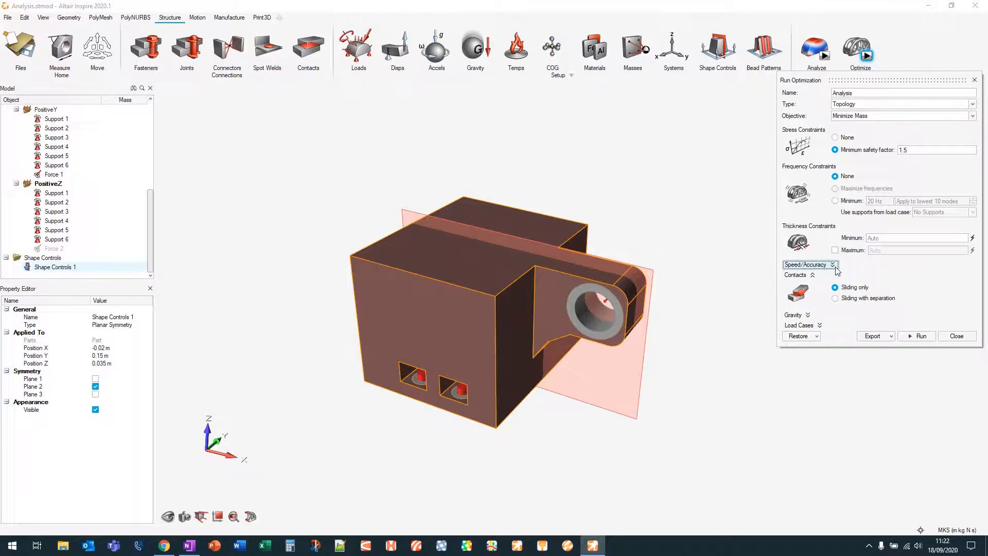
{"action": "left_click", "coordinate": [834, 250]}
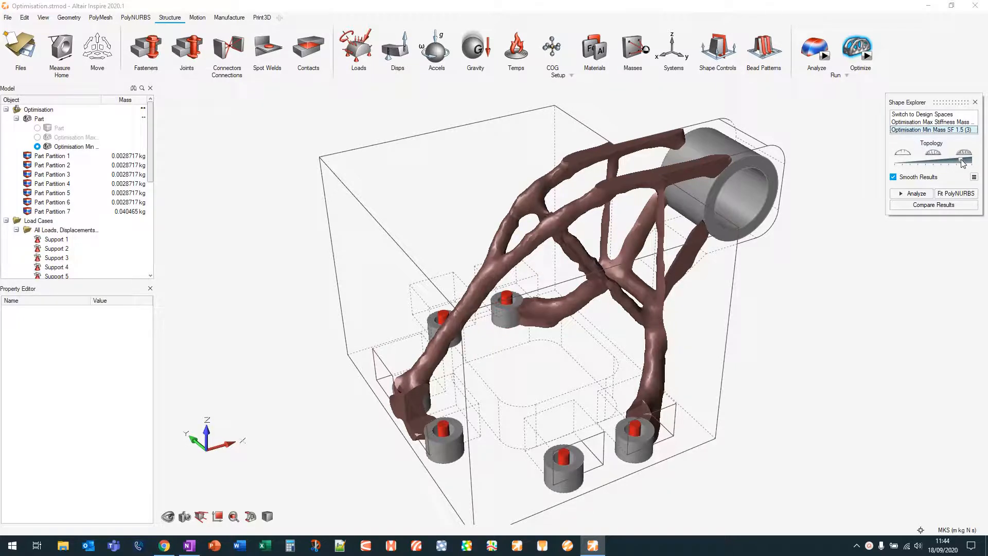
Try less material in the Min Mass SF 1.5 topology result, and settle on slightly more than its initial amount for thicker struts
{"action": "left_click_drag", "start_coordinate": [963, 161], "coordinate": [954, 161]}
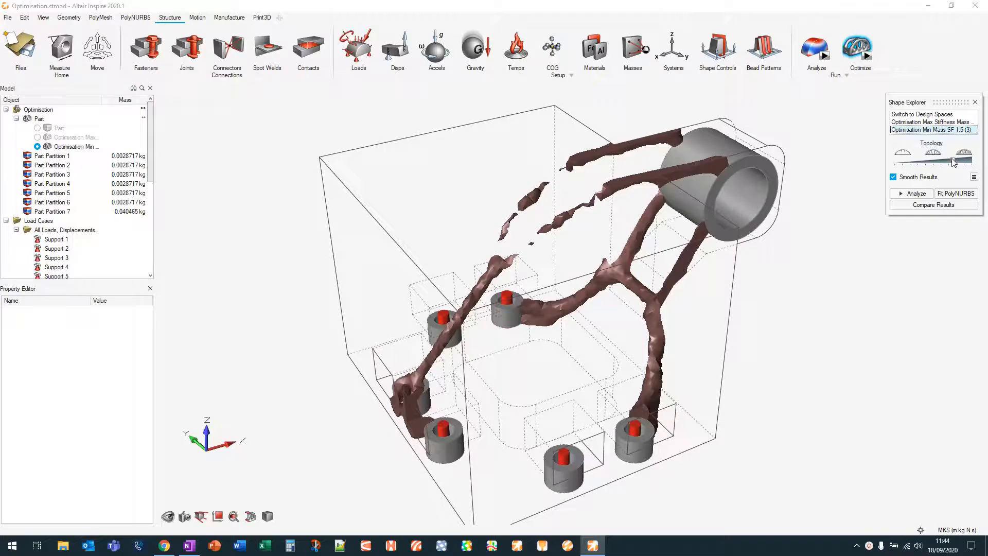
{"action": "left_click_drag", "start_coordinate": [954, 162], "coordinate": [960, 162]}
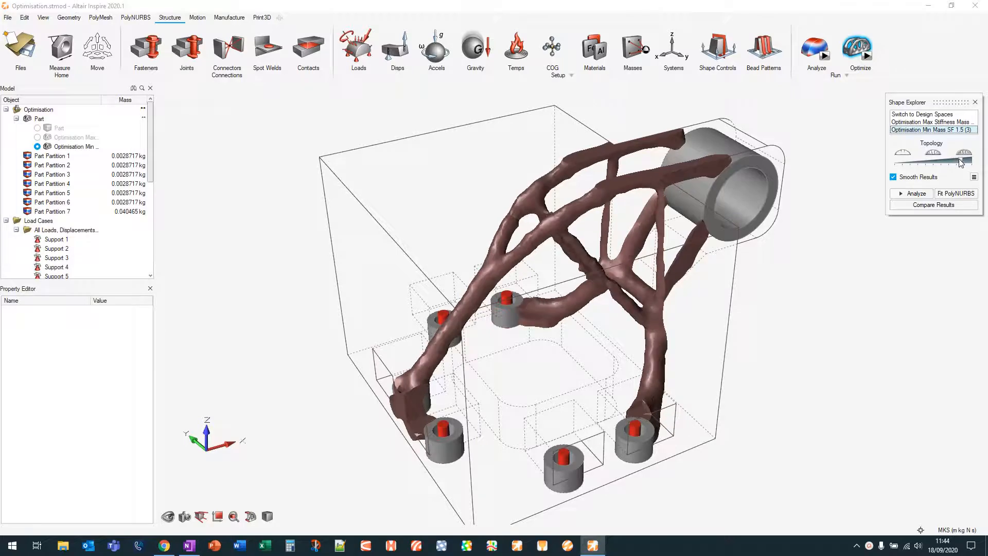
{"action": "mouse_move", "coordinate": [829, 273]}
{"action": "right_mouse_down"}
{"action": "mouse_move", "coordinate": [756, 283]}
{"action": "mouse_move", "coordinate": [802, 261]}
{"action": "right_mouse_up"}
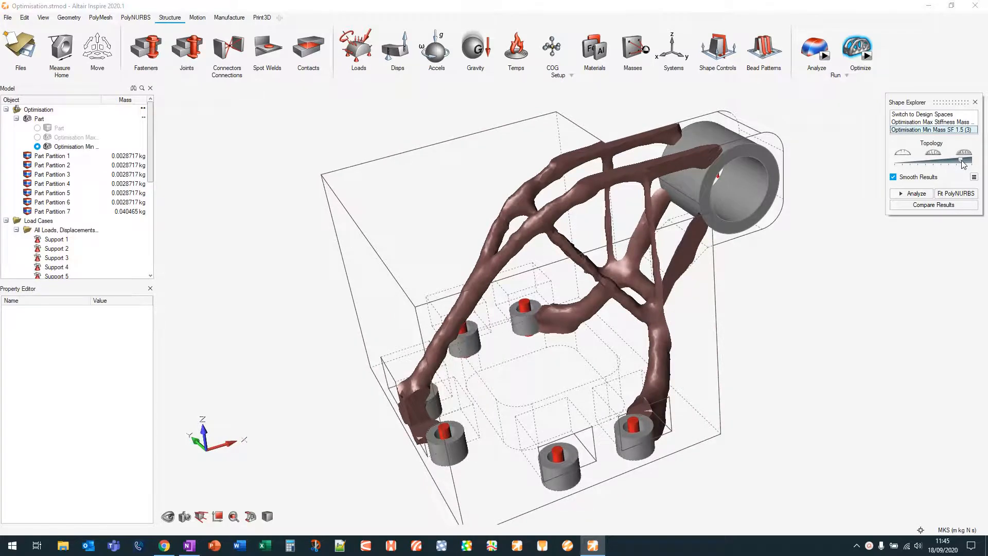
{"action": "left_click_drag", "start_coordinate": [963, 163], "coordinate": [965, 164]}
{"action": "mouse_move", "coordinate": [779, 292]}
{"action": "right_mouse_down"}
{"action": "mouse_move", "coordinate": [771, 310]}
{"action": "mouse_move", "coordinate": [727, 313]}
{"action": "mouse_move", "coordinate": [792, 293]}
{"action": "right_mouse_up"}
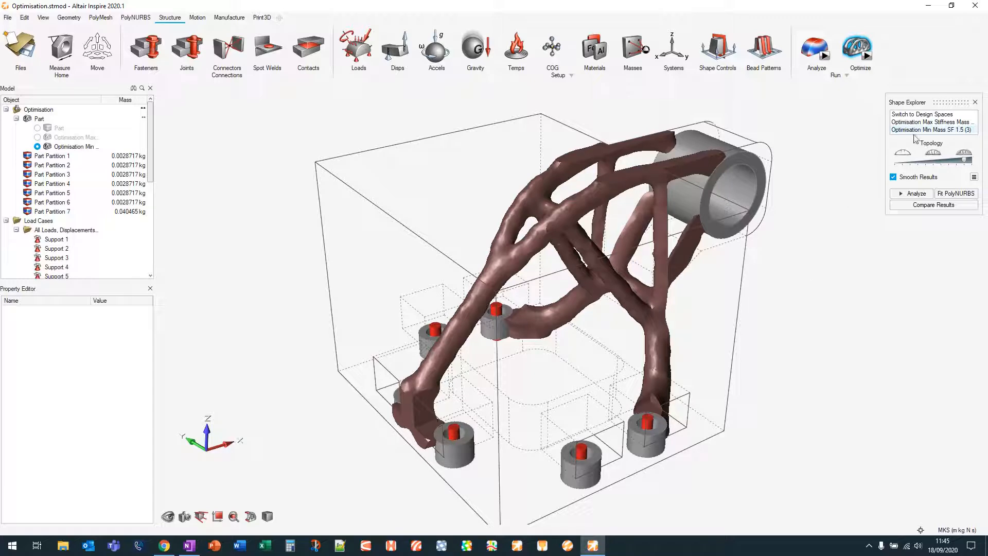
Show the Max Stiffness optimization result, reduce its topology material amount and examine the shape from several sides
{"action": "left_click", "coordinate": [927, 122]}
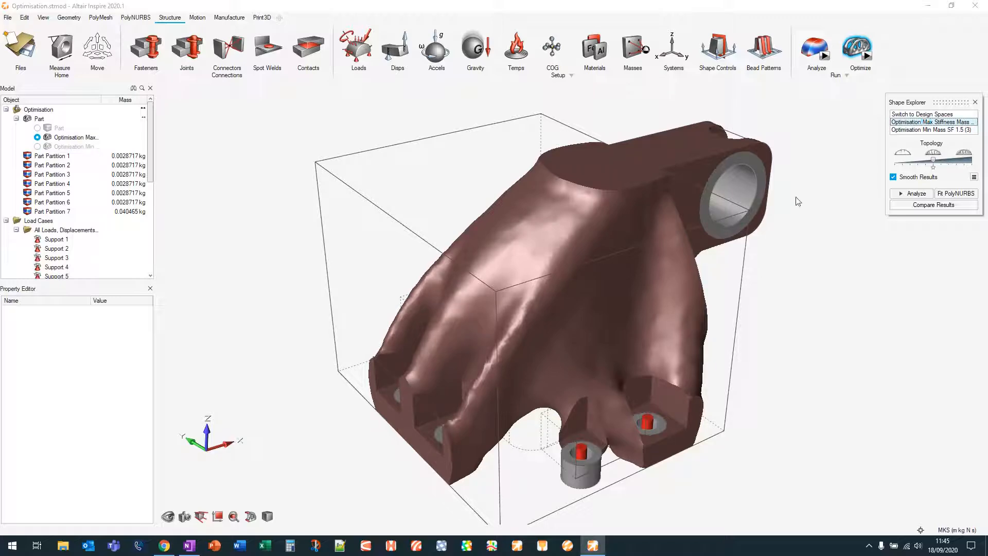
{"action": "mouse_move", "coordinate": [824, 373]}
{"action": "middle_mouse_down"}
{"action": "mouse_move", "coordinate": [643, 309]}
{"action": "mouse_move", "coordinate": [550, 309]}
{"action": "mouse_move", "coordinate": [815, 365]}
{"action": "middle_mouse_up"}
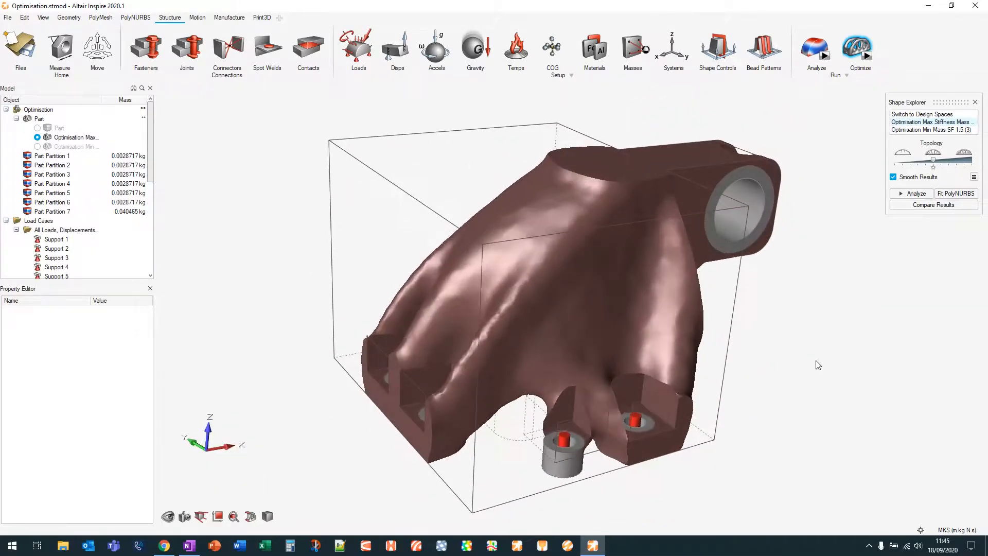
{"action": "scroll", "coordinate": [816, 364], "scroll_direction": "up", "scroll_amount": 1}
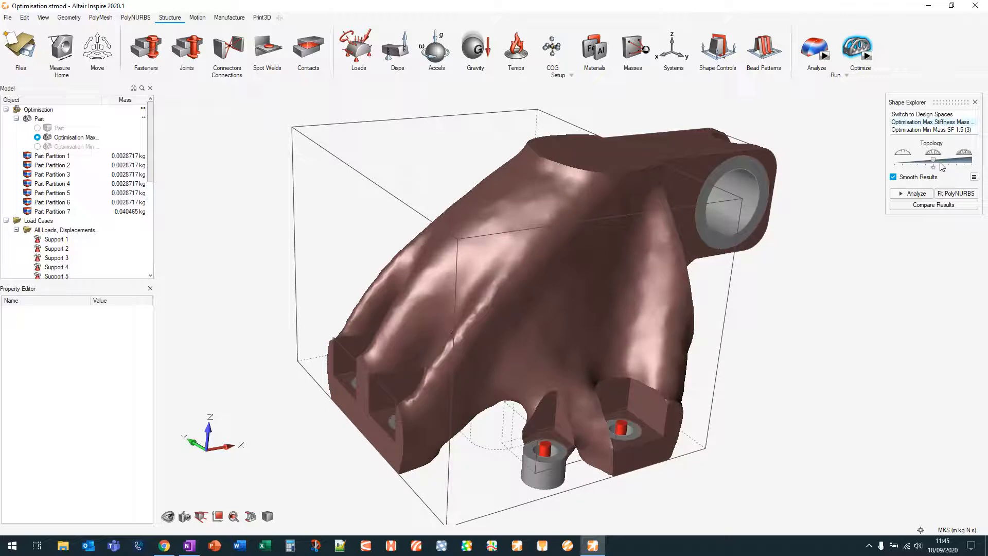
{"action": "left_click", "coordinate": [932, 161]}
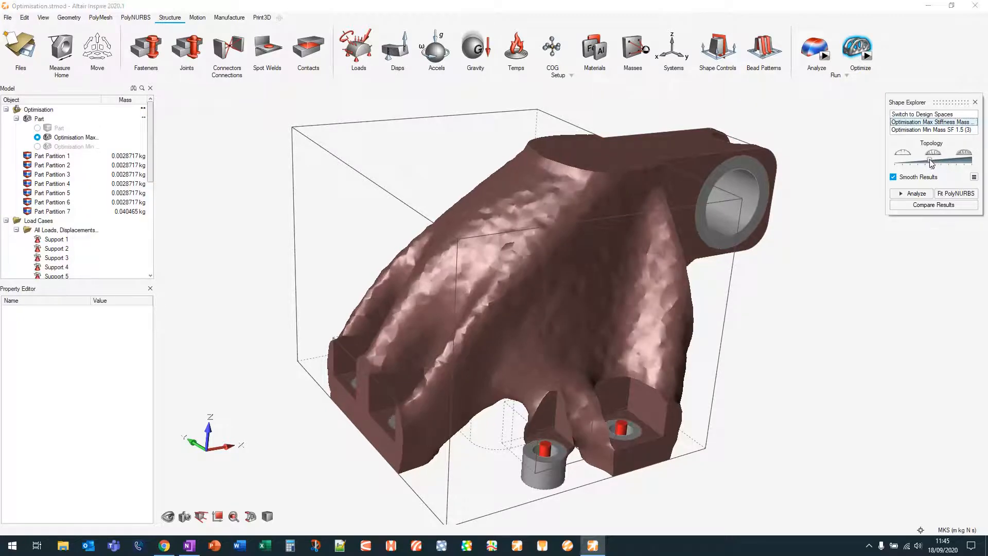
{"action": "left_click_drag", "start_coordinate": [931, 159], "coordinate": [918, 162]}
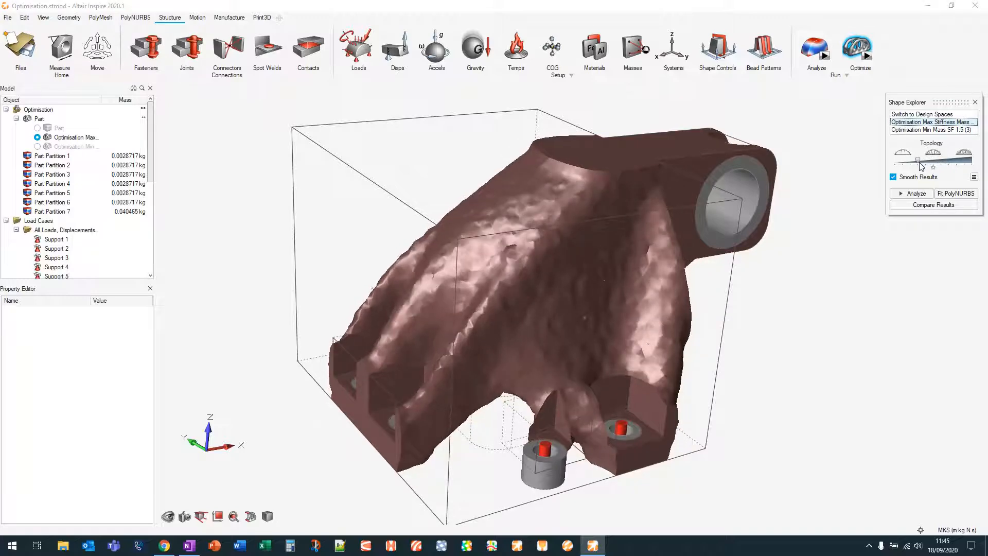
{"action": "middle_click_drag", "start_coordinate": [835, 346], "coordinate": [865, 335]}
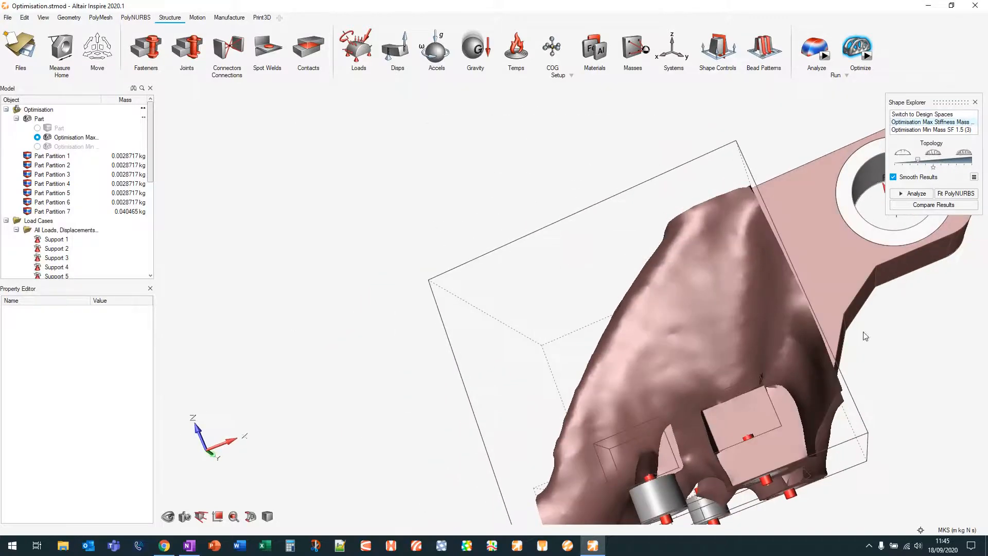
{"action": "right_click_drag", "start_coordinate": [864, 335], "coordinate": [575, 186]}
{"action": "middle_click_drag", "start_coordinate": [575, 185], "coordinate": [699, 234]}
{"action": "right_click_drag", "start_coordinate": [699, 234], "coordinate": [463, 268]}
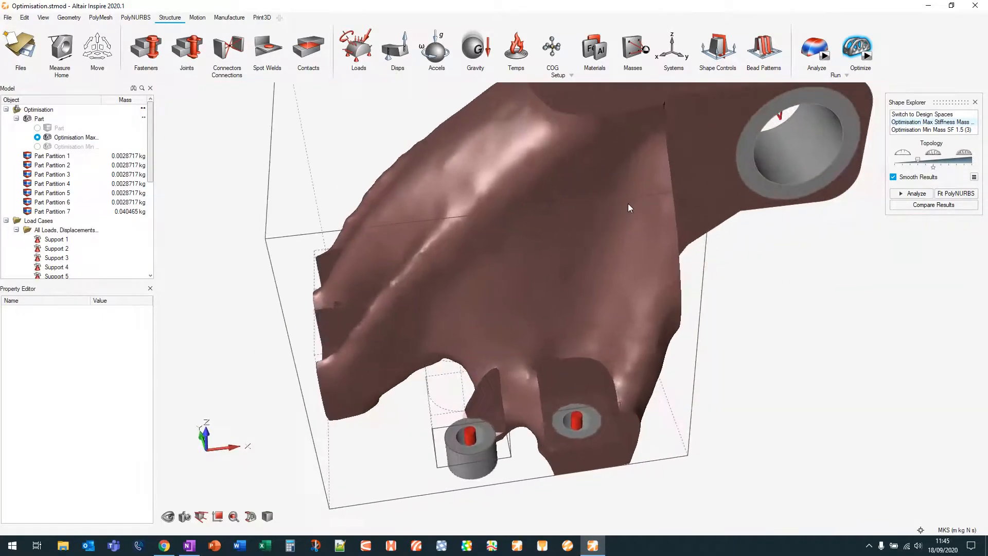
Return to the Min Mass SF 1.5 result and examine its whole strut structure
{"action": "left_click", "coordinate": [936, 129]}
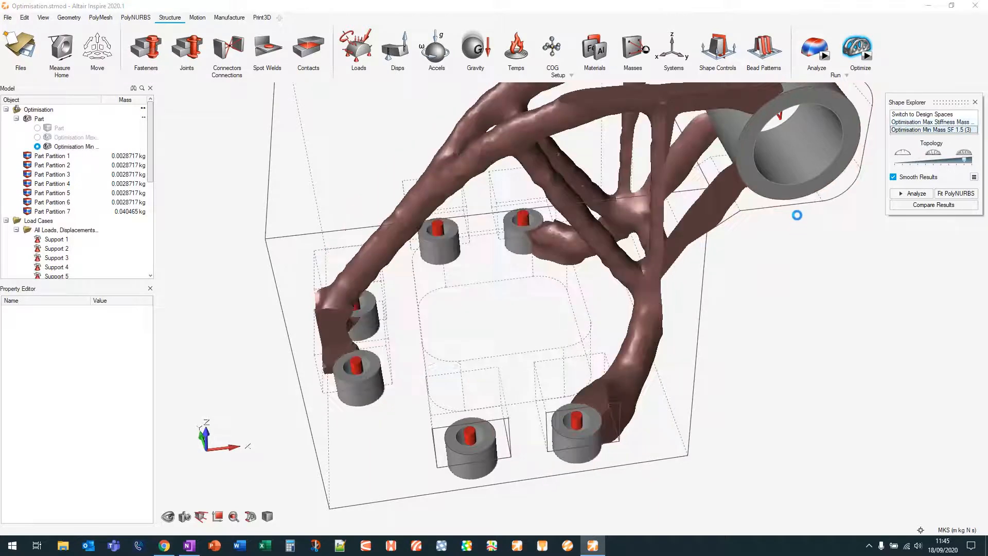
{"action": "right_click_drag", "start_coordinate": [797, 215], "coordinate": [712, 277]}
{"action": "middle_click_drag", "start_coordinate": [764, 316], "coordinate": [798, 290]}
{"action": "scroll", "coordinate": [711, 302], "scroll_direction": "down", "scroll_amount": 5}
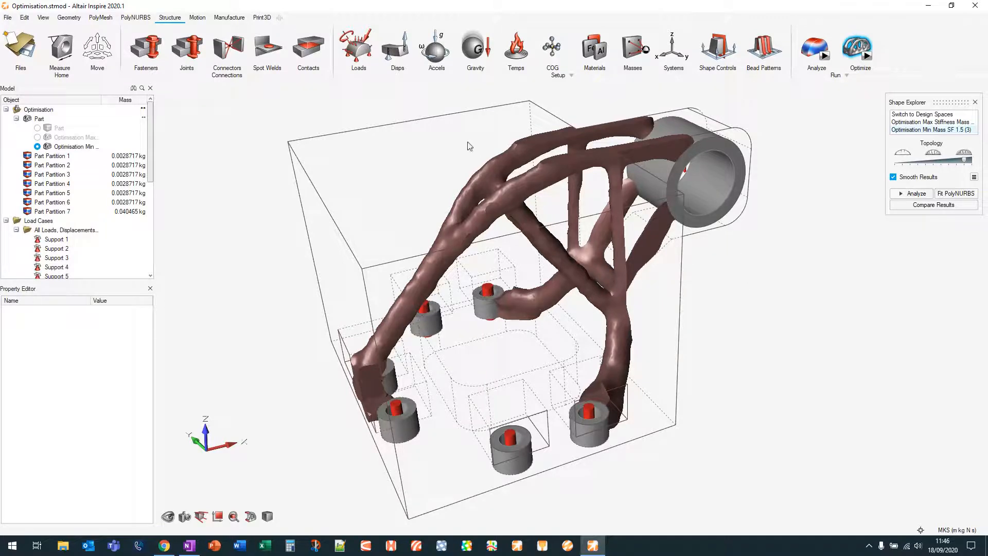
Calculate the masses of the Min Mass result and the original design space part for comparison, ending on the Min Mass result
{"action": "left_click", "coordinate": [133, 118]}
{"action": "left_click", "coordinate": [37, 127]}
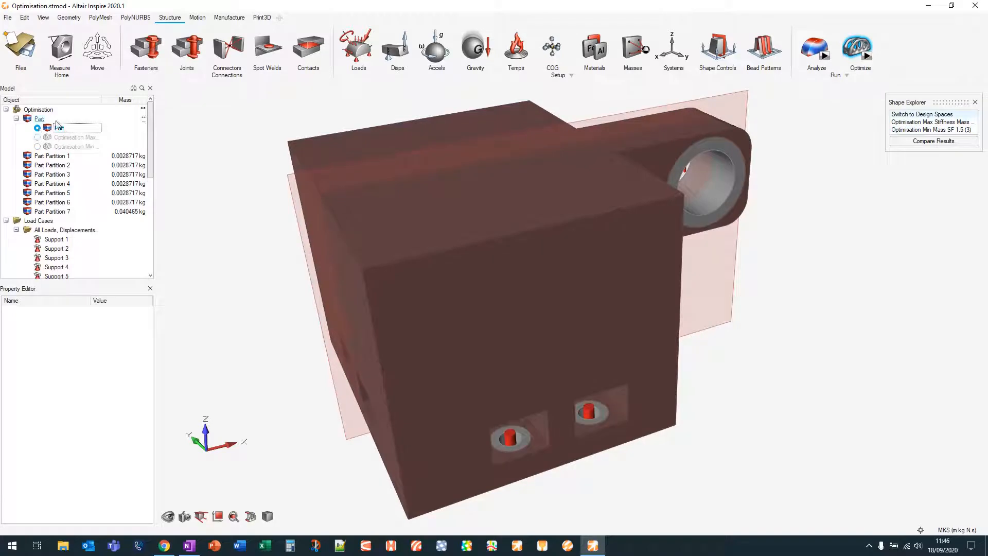
{"action": "left_click", "coordinate": [133, 119]}
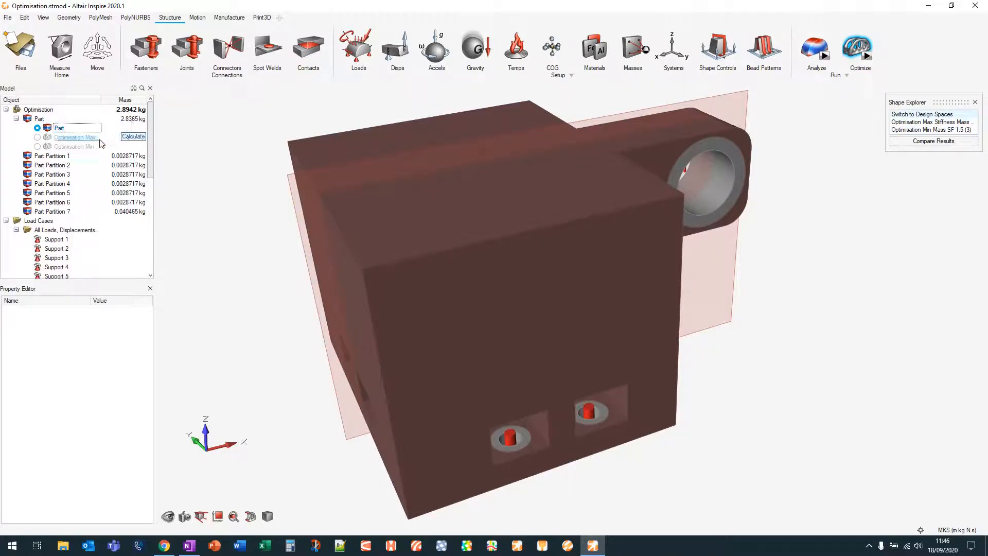
{"action": "left_click", "coordinate": [37, 146]}
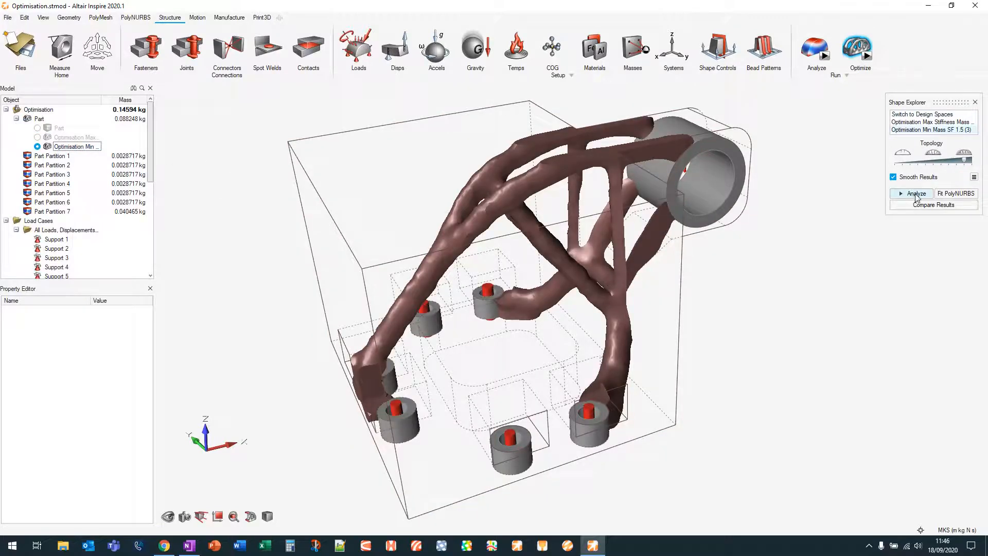
Run an analysis on the optimized Min Mass SF 1.5 shape and open its results
{"action": "left_click", "coordinate": [915, 193]}
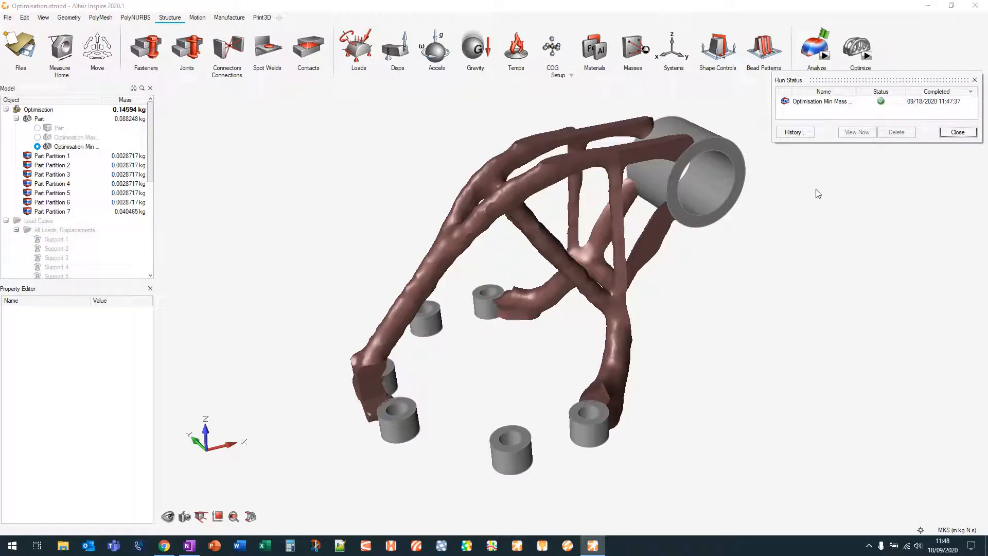
{"action": "left_click", "coordinate": [824, 36]}
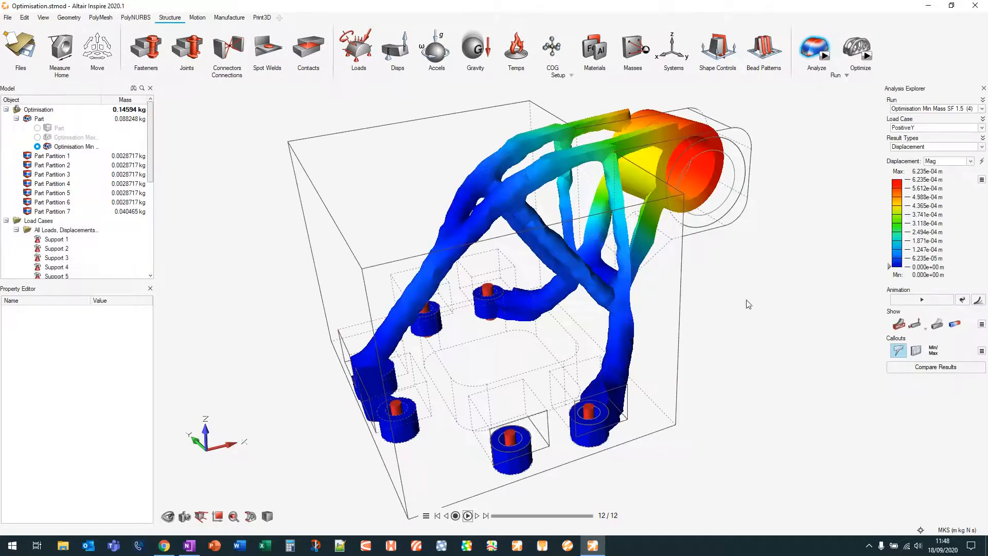
Play and stop the displacement animation of the optimized shape for the PositiveY load case
{"action": "right_click_drag", "start_coordinate": [809, 333], "coordinate": [861, 213]}
{"action": "left_click", "coordinate": [943, 129]}
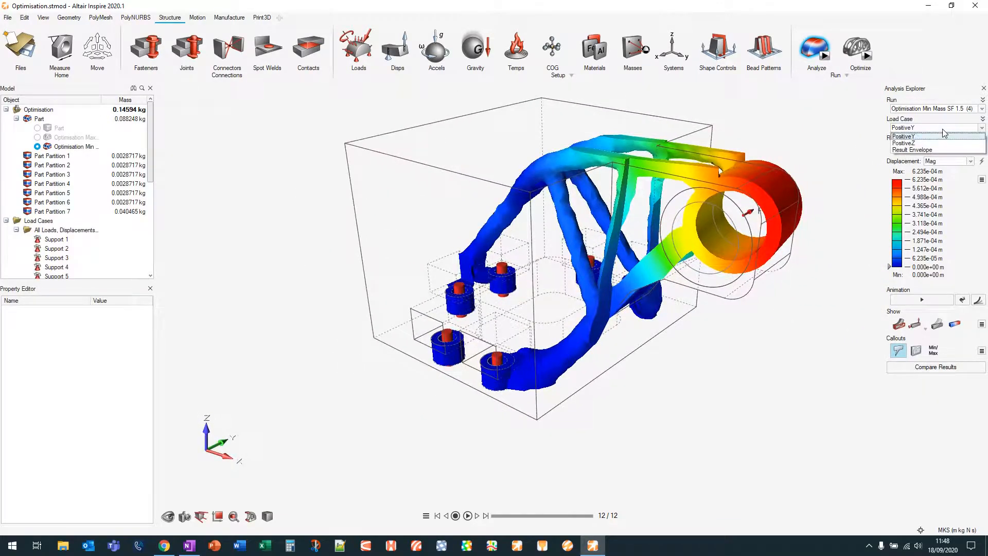
{"action": "left_click", "coordinate": [944, 136]}
{"action": "left_click", "coordinate": [922, 300]}
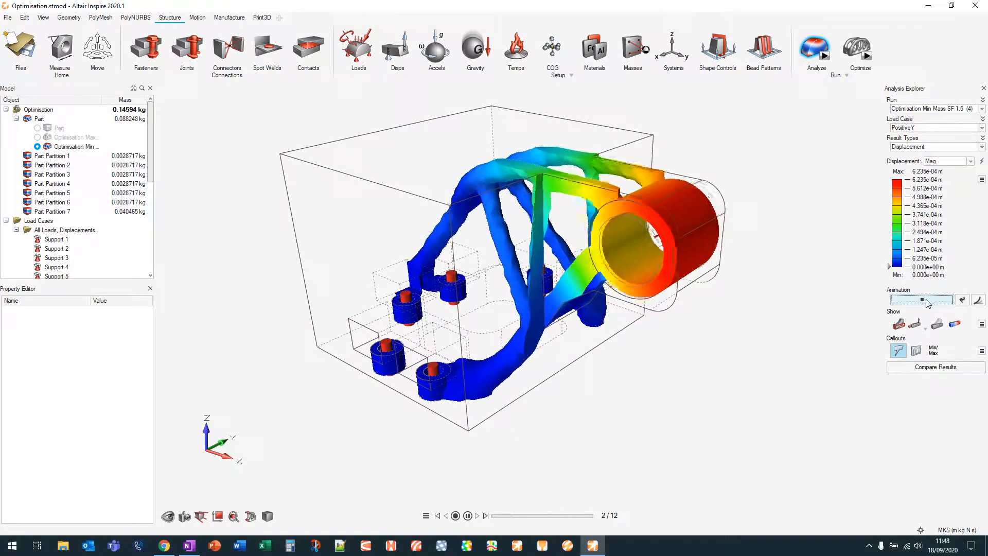
{"action": "left_click", "coordinate": [921, 299]}
Show the factor of safety, filter out regions above about 4.6 to inspect the critical areas, and reset the filter
{"action": "left_click", "coordinate": [925, 146]}
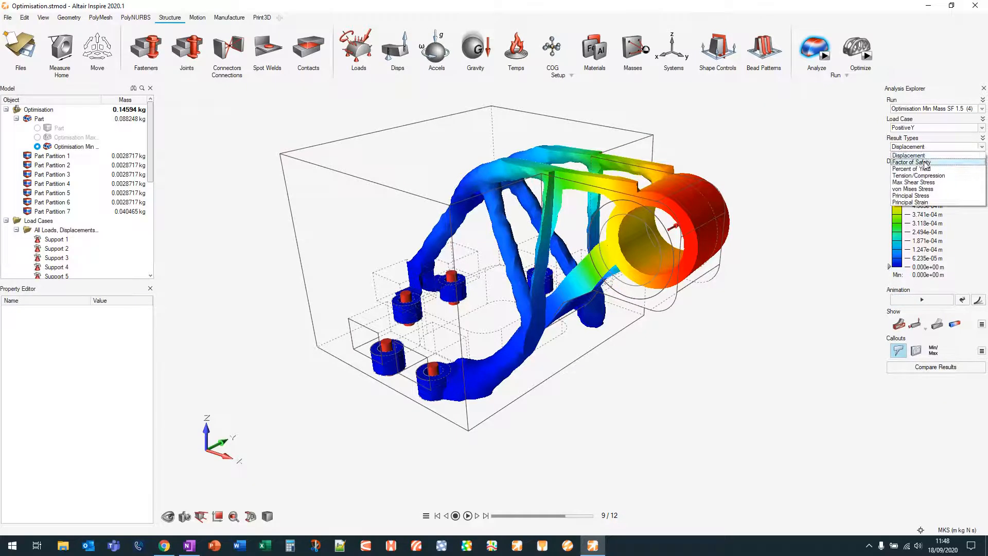
{"action": "left_click", "coordinate": [925, 163]}
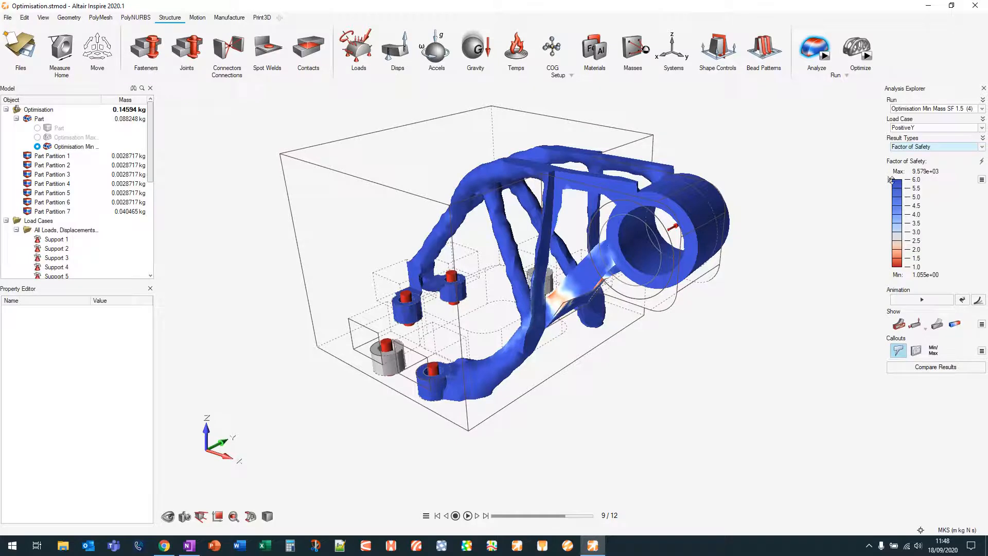
{"action": "mouse_move", "coordinate": [887, 180]}
{"action": "left_mouse_down"}
{"action": "mouse_move", "coordinate": [885, 225]}
{"action": "mouse_move", "coordinate": [885, 194]}
{"action": "mouse_move", "coordinate": [886, 204]}
{"action": "left_mouse_up"}
{"action": "mouse_move", "coordinate": [671, 275]}
{"action": "middle_mouse_down"}
{"action": "mouse_move", "coordinate": [632, 314]}
{"action": "mouse_move", "coordinate": [674, 310]}
{"action": "mouse_move", "coordinate": [648, 292]}
{"action": "middle_mouse_up"}
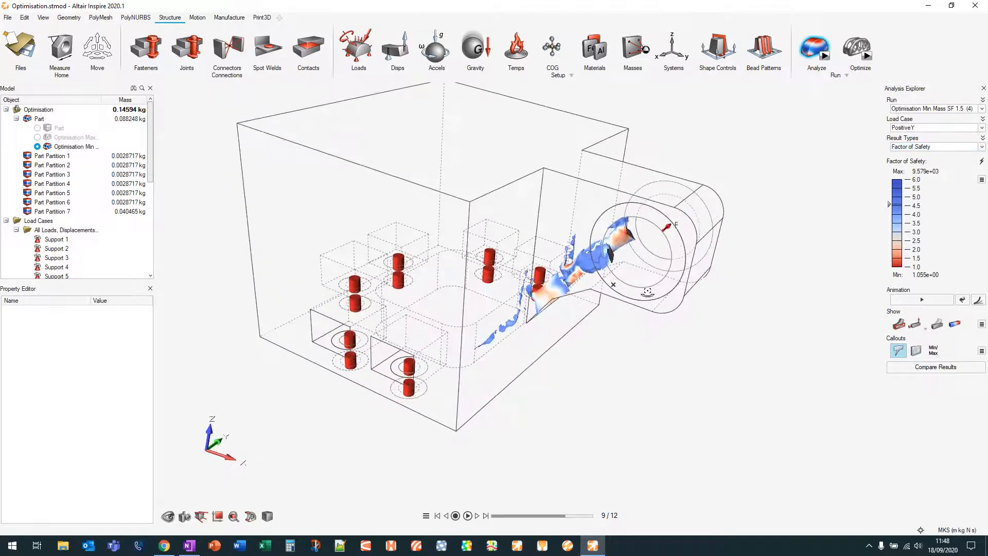
{"action": "right_click", "coordinate": [888, 202]}
{"action": "left_click", "coordinate": [900, 204]}
Display the von Mises stress on the optimized shape for the PositiveY load case
{"action": "left_click", "coordinate": [919, 146]}
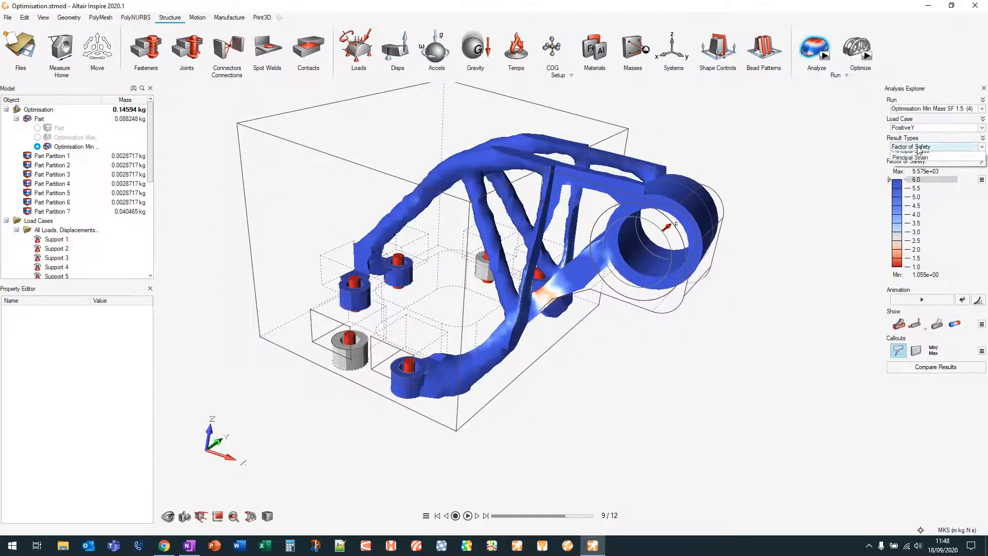
{"action": "left_click", "coordinate": [913, 189]}
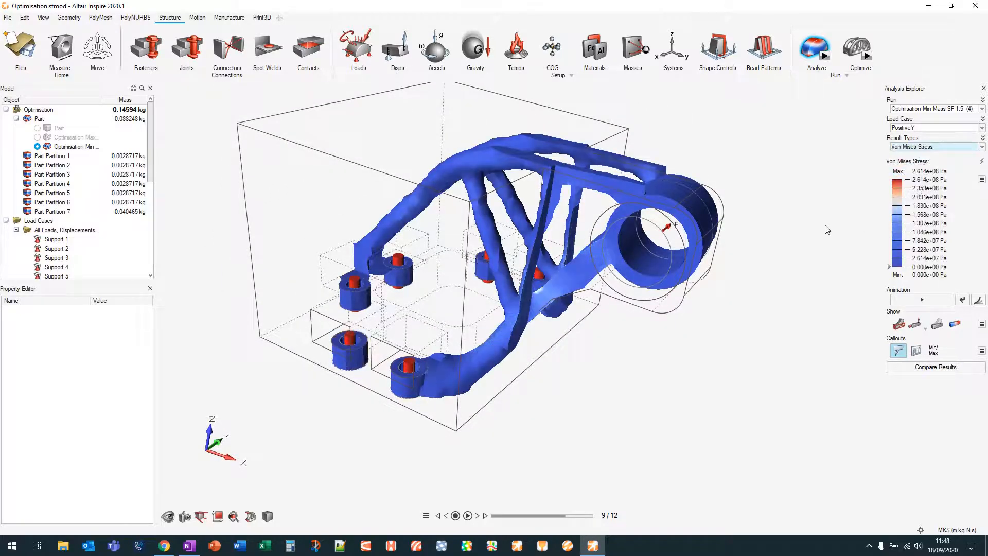
Display the displacement of the optimized shape for the PositiveY load case with callouts for the minimum and maximum
{"action": "middle_click_drag", "start_coordinate": [773, 270], "coordinate": [787, 223]}
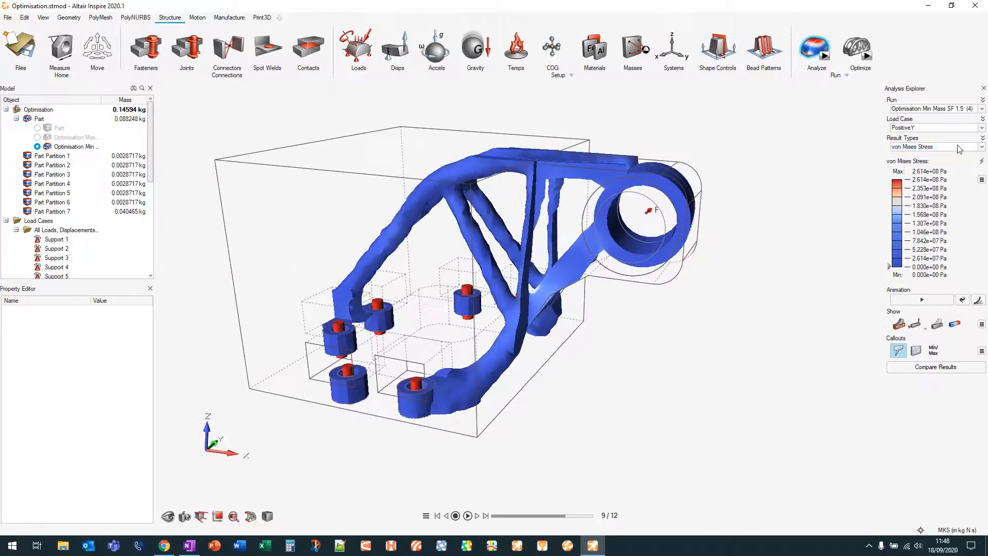
{"action": "left_click", "coordinate": [922, 146]}
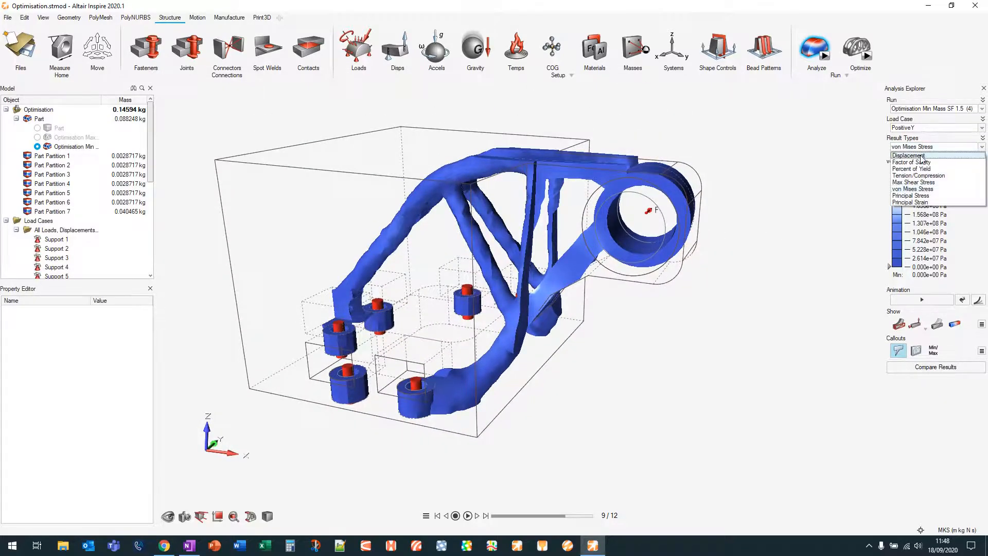
{"action": "left_click", "coordinate": [911, 155]}
{"action": "middle_click_drag", "start_coordinate": [776, 267], "coordinate": [723, 295]}
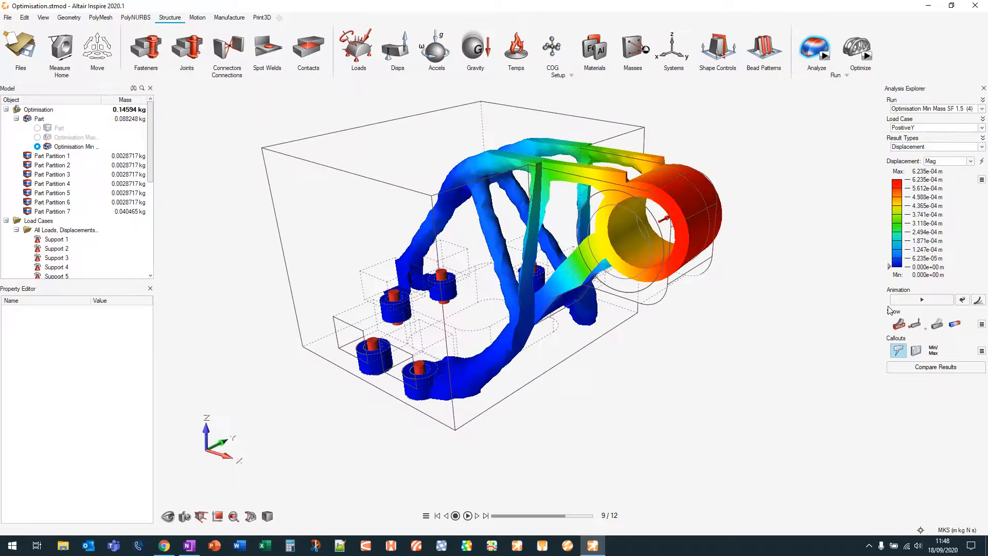
{"action": "left_click", "coordinate": [933, 350]}
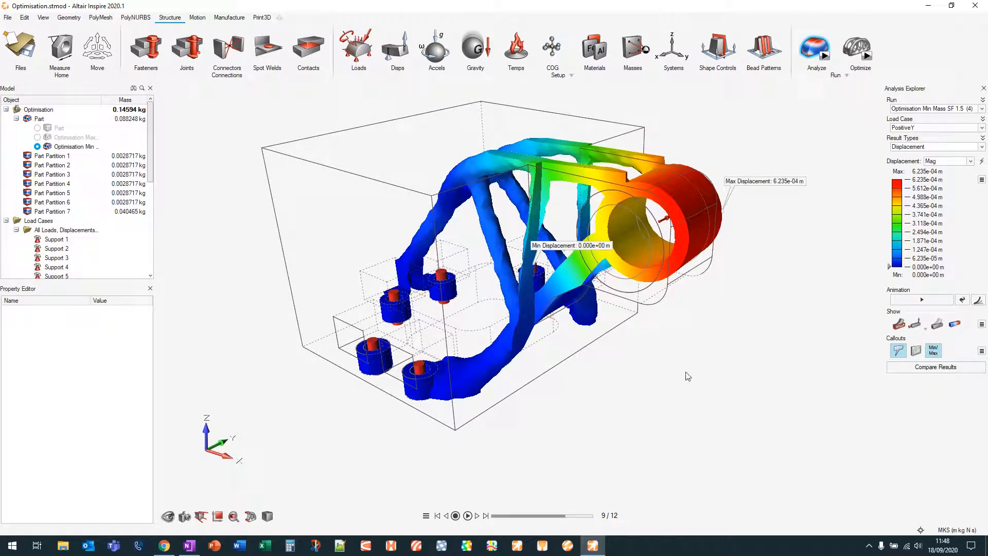
{"action": "middle_click_drag", "start_coordinate": [744, 312], "coordinate": [711, 332]}
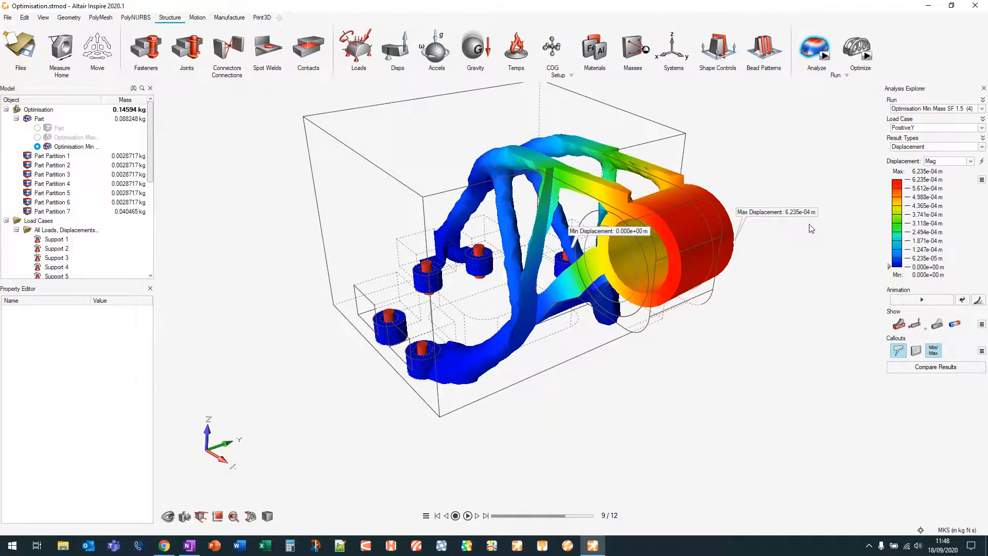
{"action": "middle_click_drag", "start_coordinate": [765, 295], "coordinate": [672, 324]}
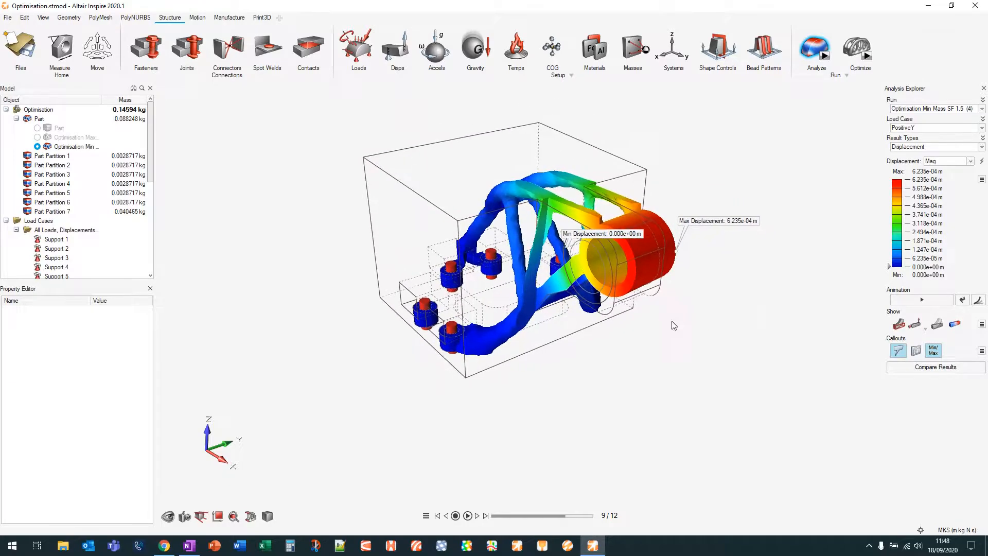
Compare the results of all runs with a minimum factor of safety column added, and leave the analysis results
{"action": "left_click", "coordinate": [936, 368]}
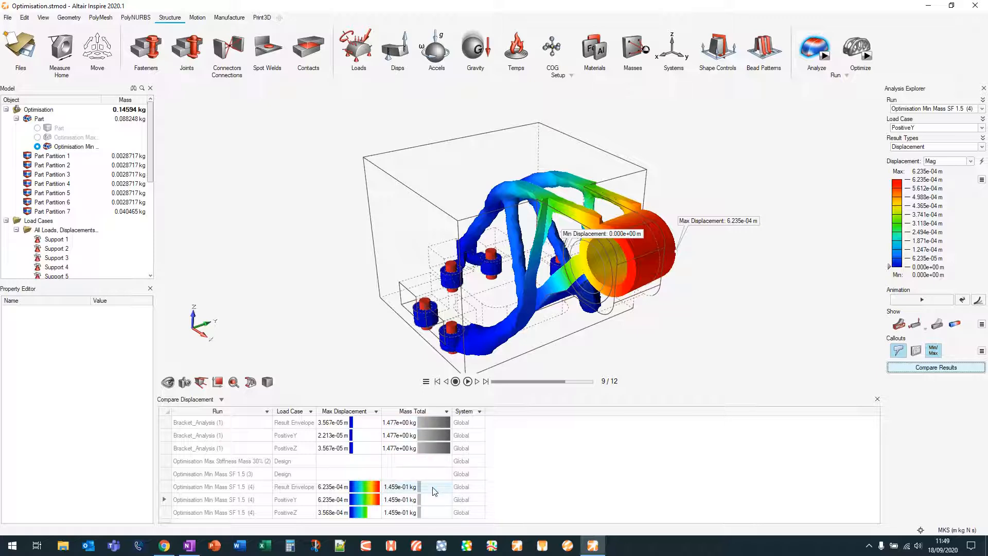
{"action": "right_click", "coordinate": [556, 414]}
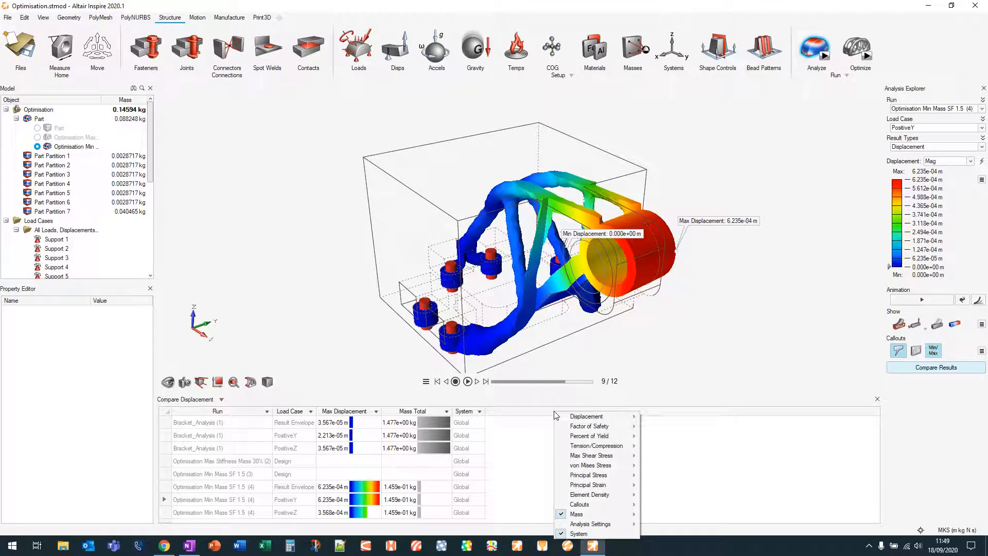
{"action": "mouse_move", "coordinate": [582, 418]}
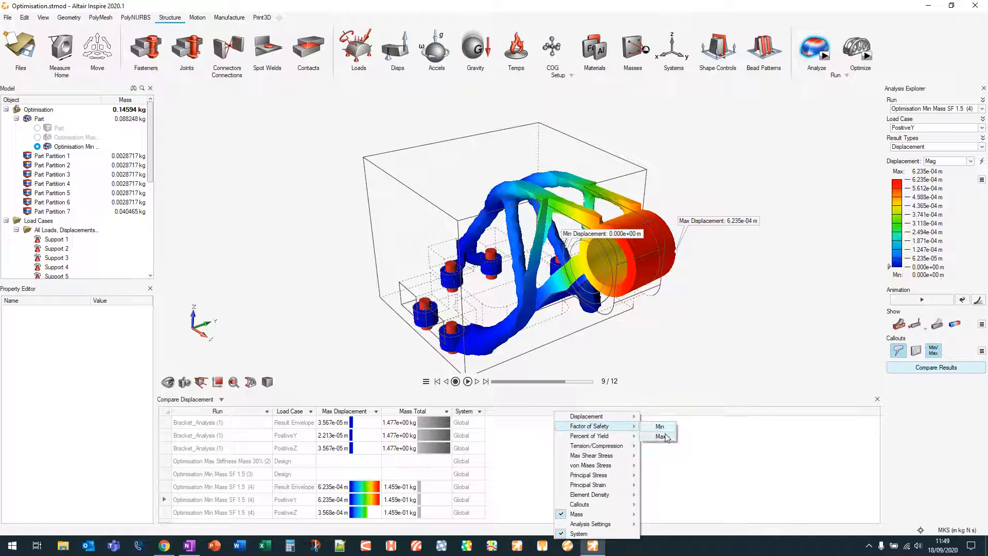
{"action": "left_click", "coordinate": [660, 427]}
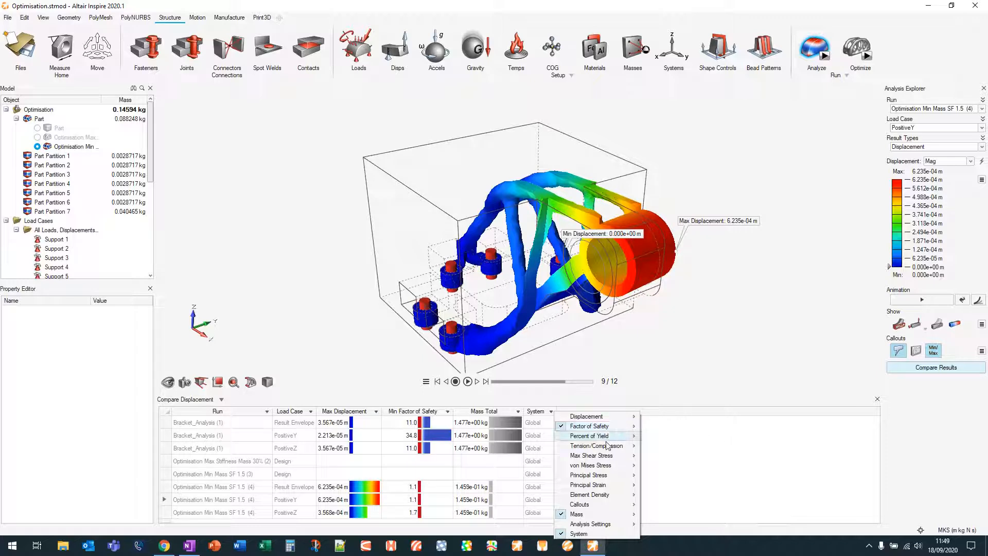
{"action": "left_click", "coordinate": [727, 474]}
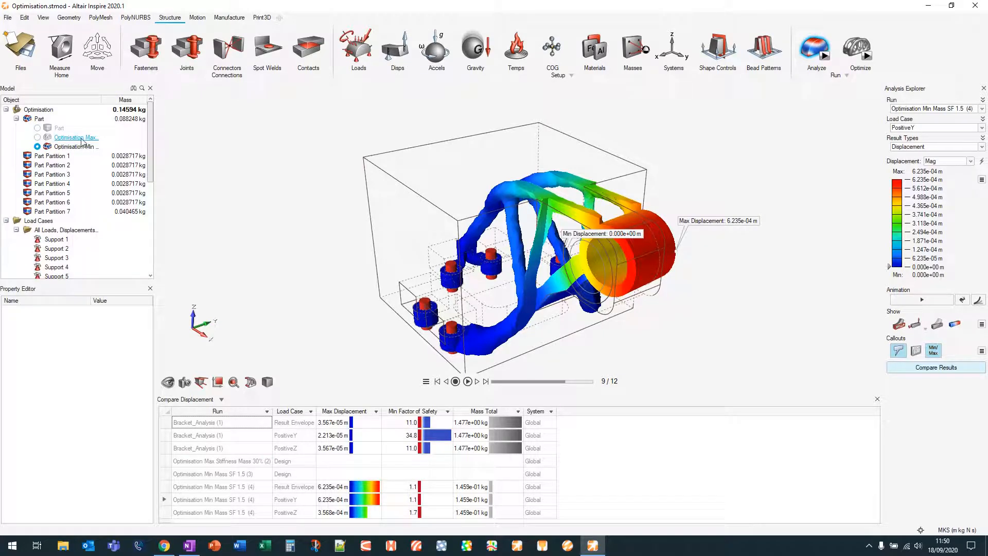
{"action": "mouse_move", "coordinate": [510, 329]}
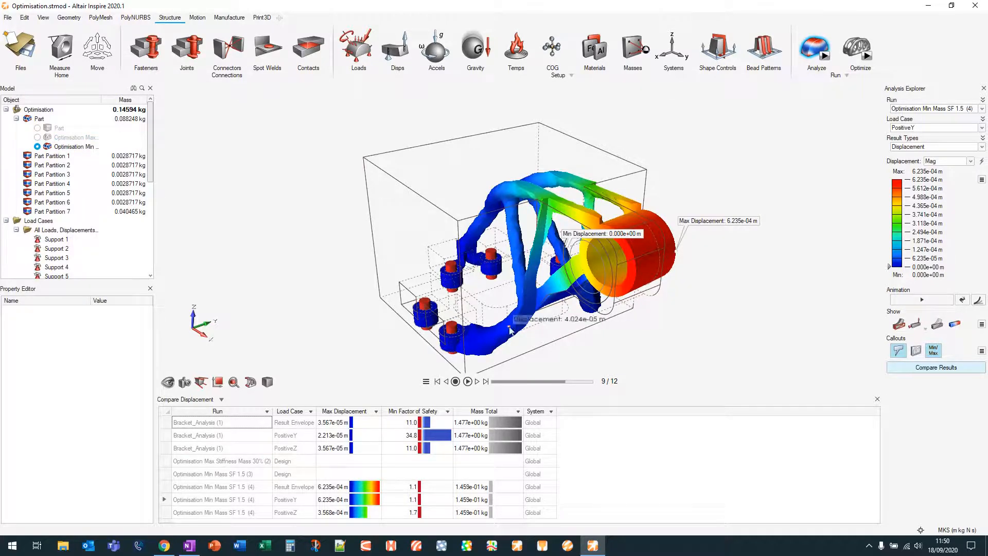
{"action": "right_click", "coordinate": [828, 154]}
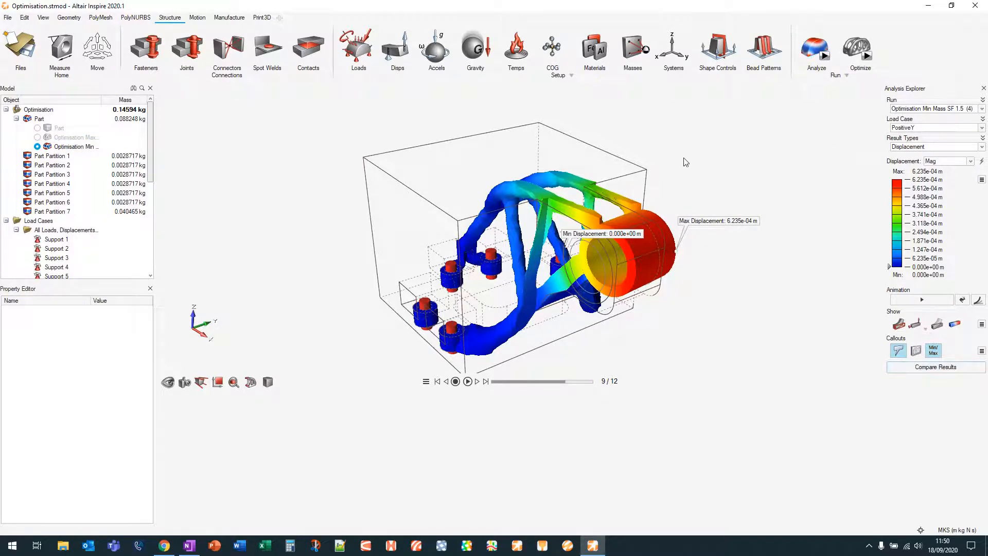
{"action": "right_click", "coordinate": [772, 98]}
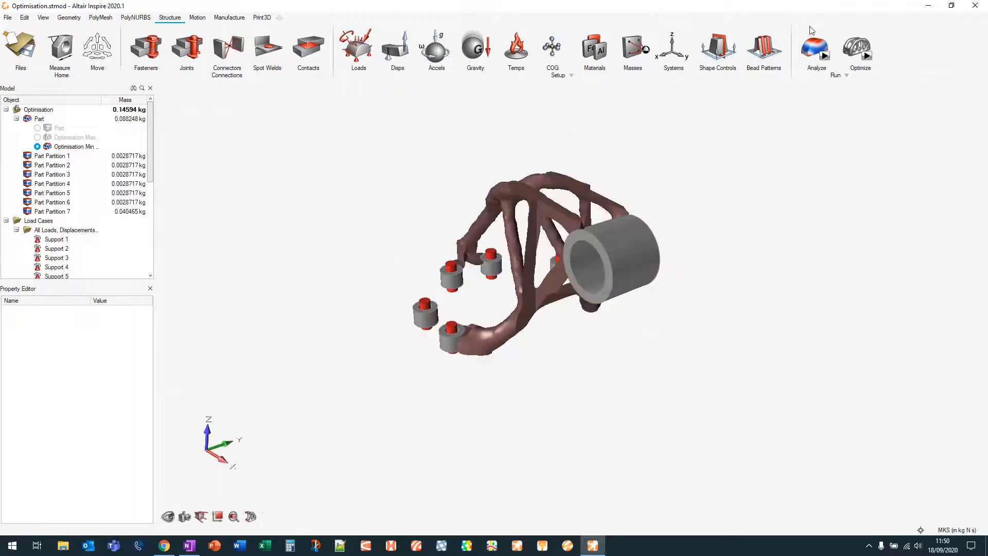
Activate the Optimisation Max Stiffness shape of the part and raise its topology setting to the starred middle position
{"action": "left_click", "coordinate": [38, 138]}
{"action": "left_click", "coordinate": [38, 138]}
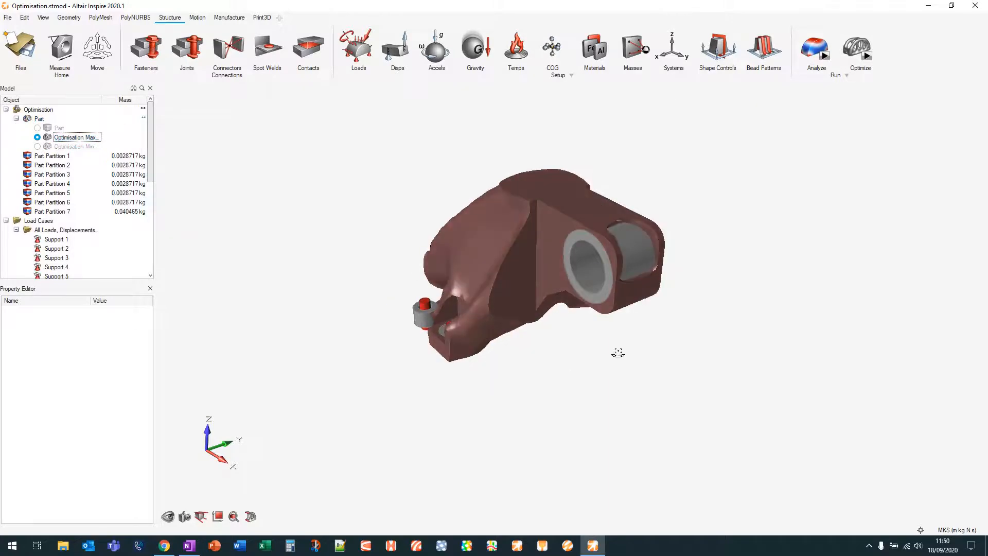
{"action": "right_click_drag", "start_coordinate": [611, 346], "coordinate": [720, 216]}
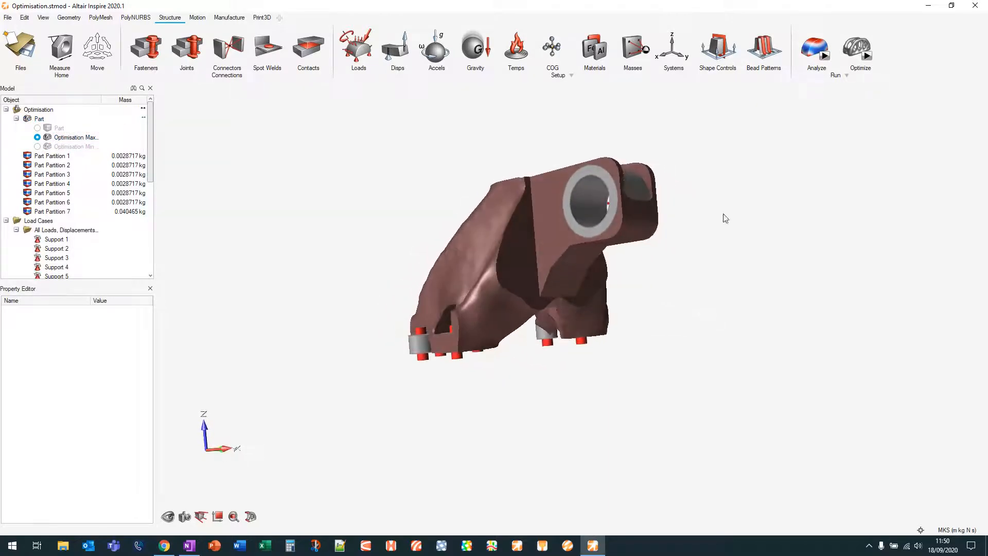
{"action": "left_click", "coordinate": [860, 47]}
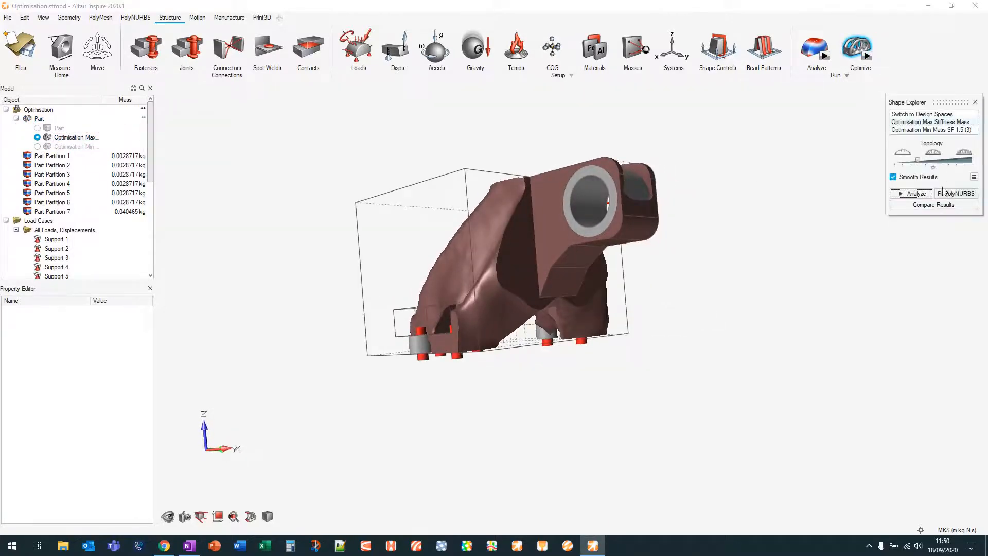
{"action": "left_click_drag", "start_coordinate": [919, 161], "coordinate": [930, 166]}
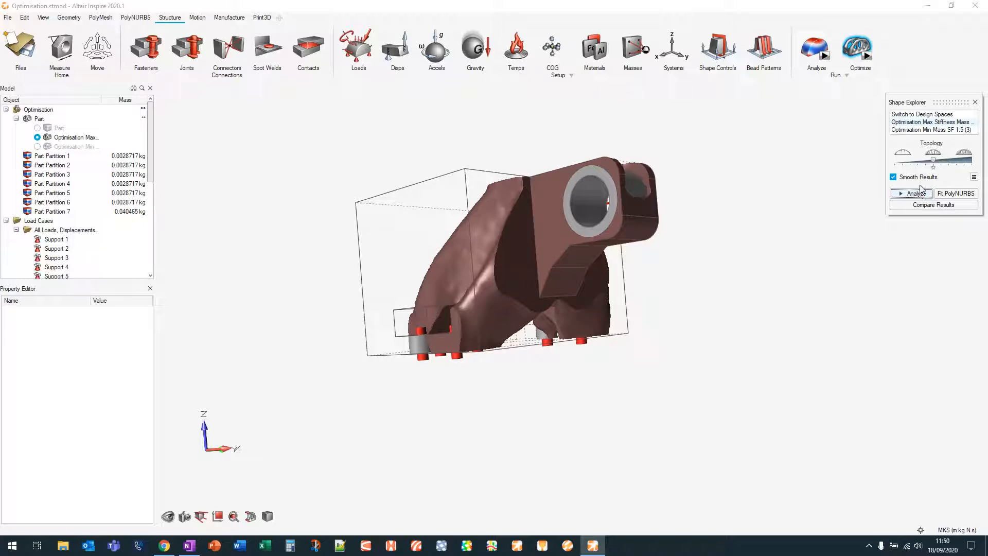
Reactivate the Optimisation Min Mass shape of the part and examine its struts from several sides
{"action": "left_click", "coordinate": [39, 148]}
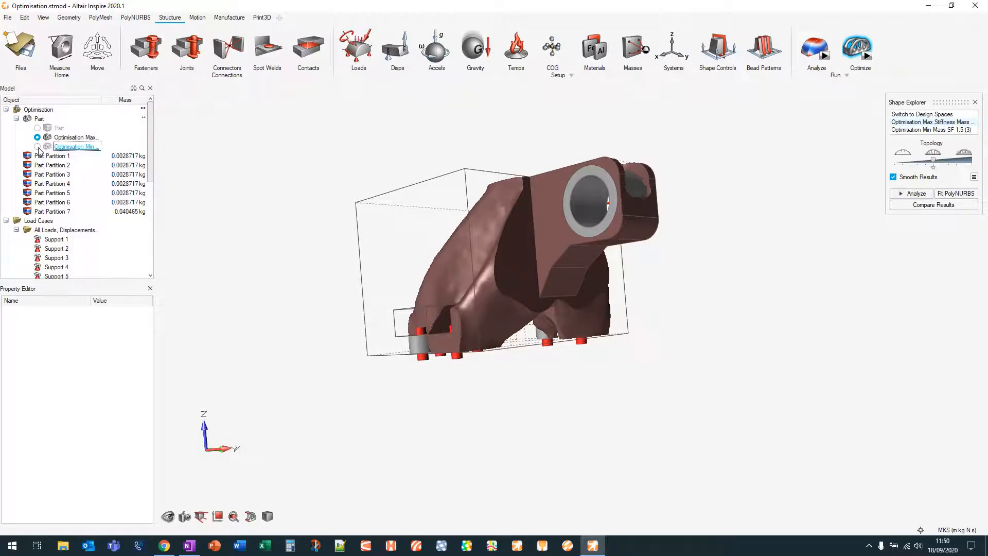
{"action": "left_click", "coordinate": [38, 147]}
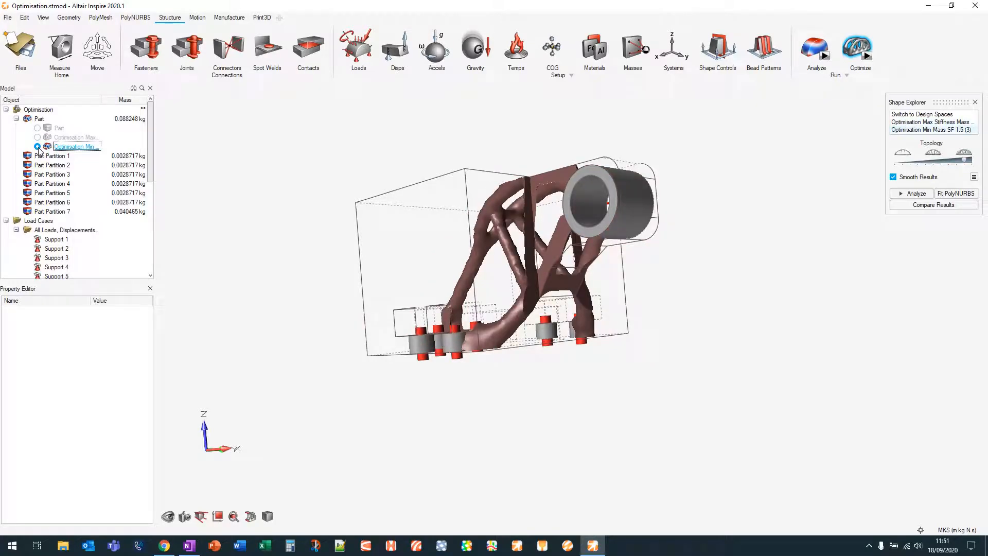
{"action": "right_click_drag", "start_coordinate": [495, 280], "coordinate": [645, 283]}
{"action": "right_click_drag", "start_coordinate": [484, 391], "coordinate": [522, 421]}
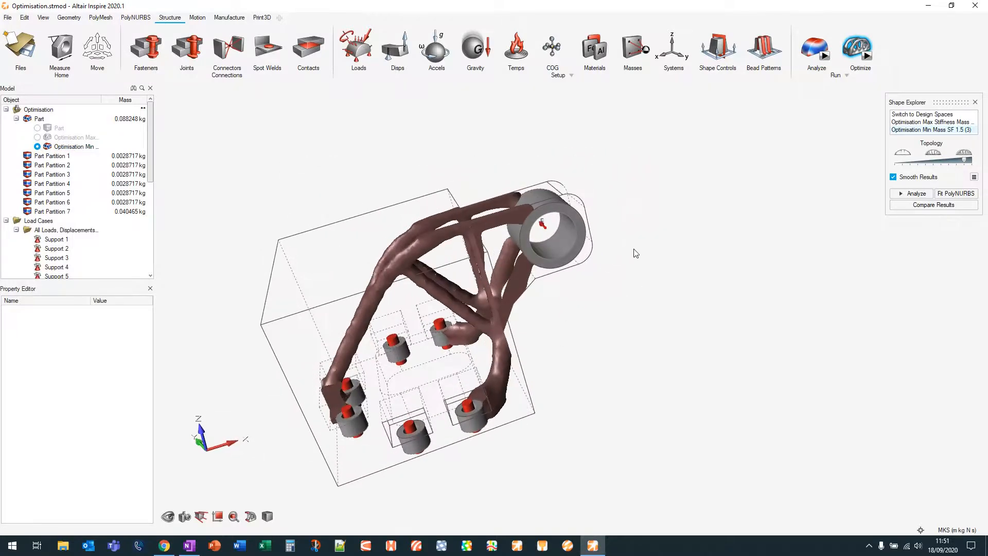
{"action": "right_click_drag", "start_coordinate": [636, 254], "coordinate": [687, 254]}
{"action": "middle_click_drag", "start_coordinate": [633, 344], "coordinate": [774, 296]}
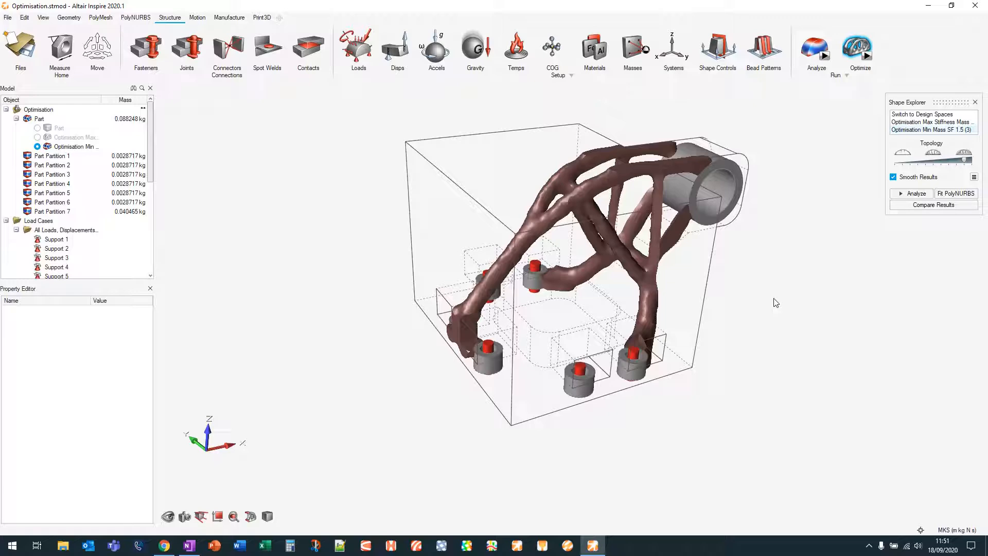
{"action": "middle_click_drag", "start_coordinate": [801, 260], "coordinate": [748, 294]}
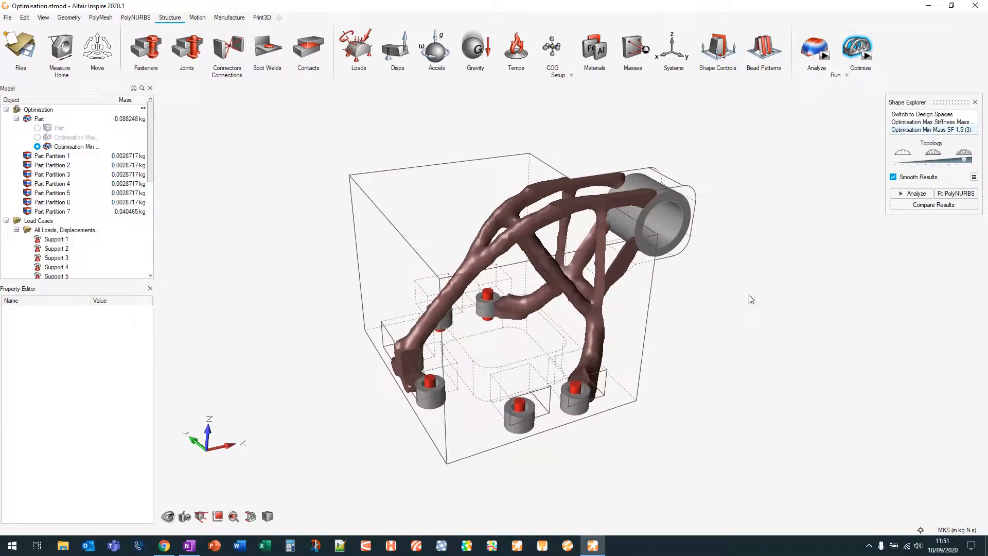
{"action": "mouse_move", "coordinate": [755, 171]}
{"action": "middle_mouse_down"}
{"action": "mouse_move", "coordinate": [747, 168]}
{"action": "mouse_move", "coordinate": [756, 168]}
{"action": "middle_mouse_up"}
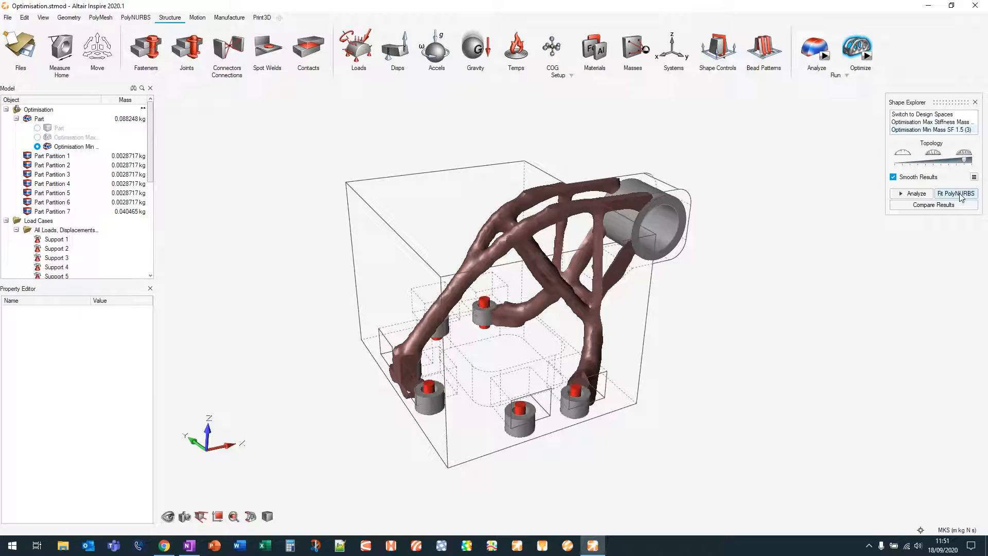
Fit PolyNURBS geometry to the Min Mass SF 1.5 shape and hide the original optimized part
{"action": "left_click", "coordinate": [960, 196]}
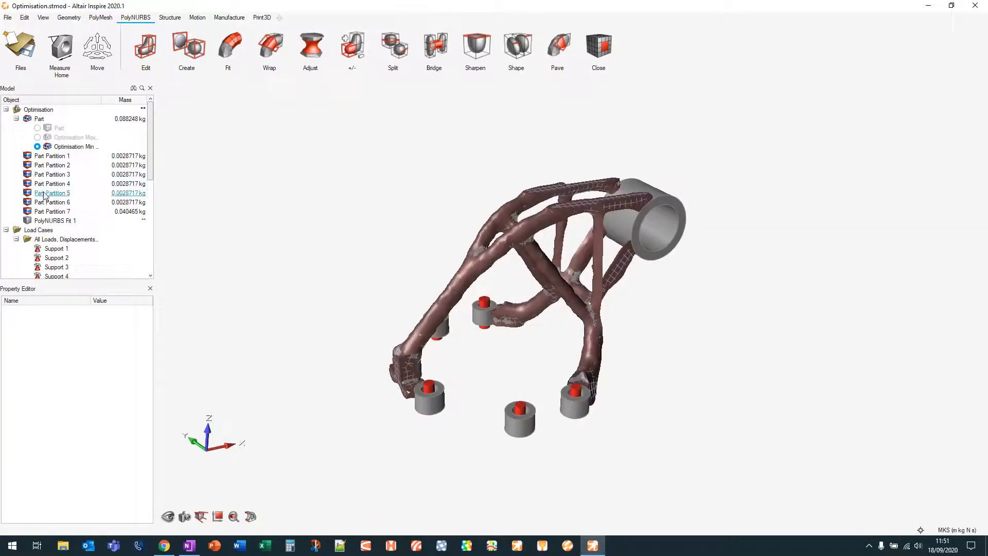
{"action": "left_click", "coordinate": [28, 119]}
{"action": "right_click_drag", "start_coordinate": [467, 387], "coordinate": [520, 375]}
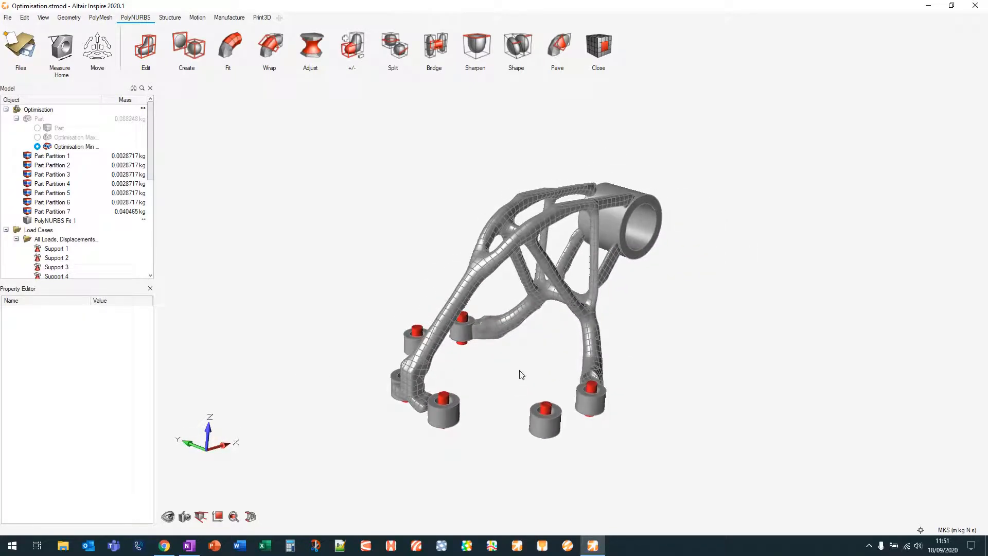
Examine the PolyNURBS fit up close where it meets the mounting bosses, and its struts from several sides
{"action": "scroll", "coordinate": [413, 412], "scroll_direction": "up", "scroll_amount": 6}
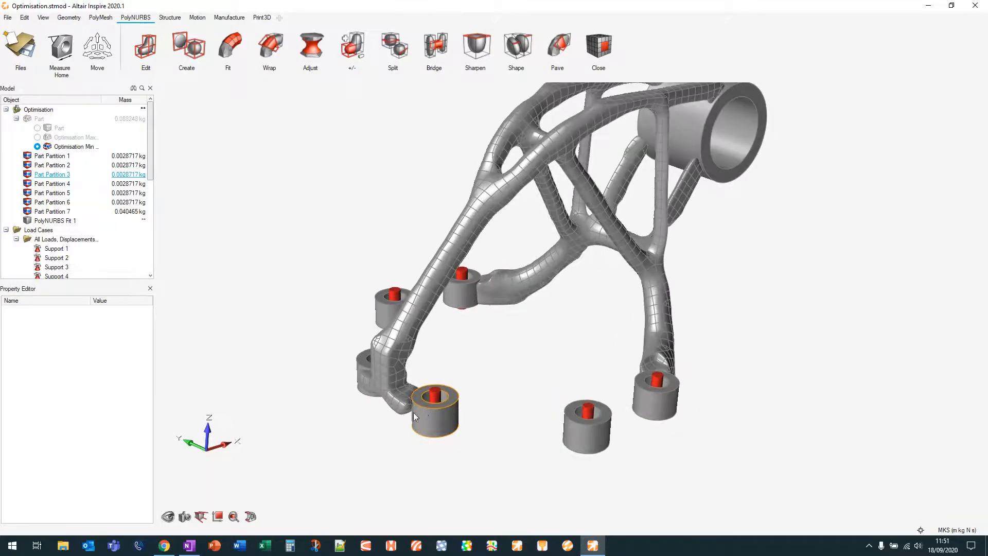
{"action": "scroll", "coordinate": [401, 380], "scroll_direction": "down", "scroll_amount": 3}
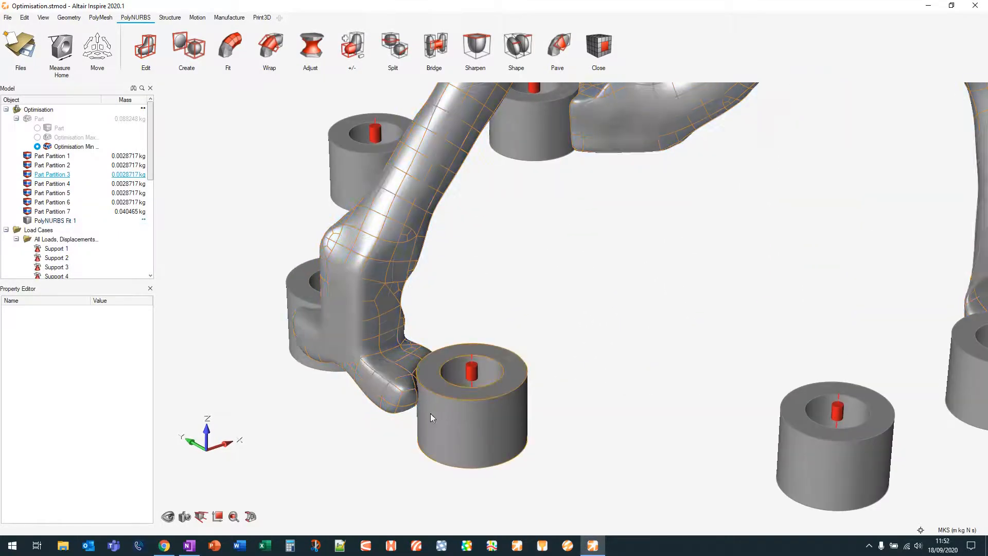
{"action": "right_click_drag", "start_coordinate": [430, 413], "coordinate": [468, 406]}
{"action": "scroll", "coordinate": [432, 358], "scroll_direction": "down", "scroll_amount": 6}
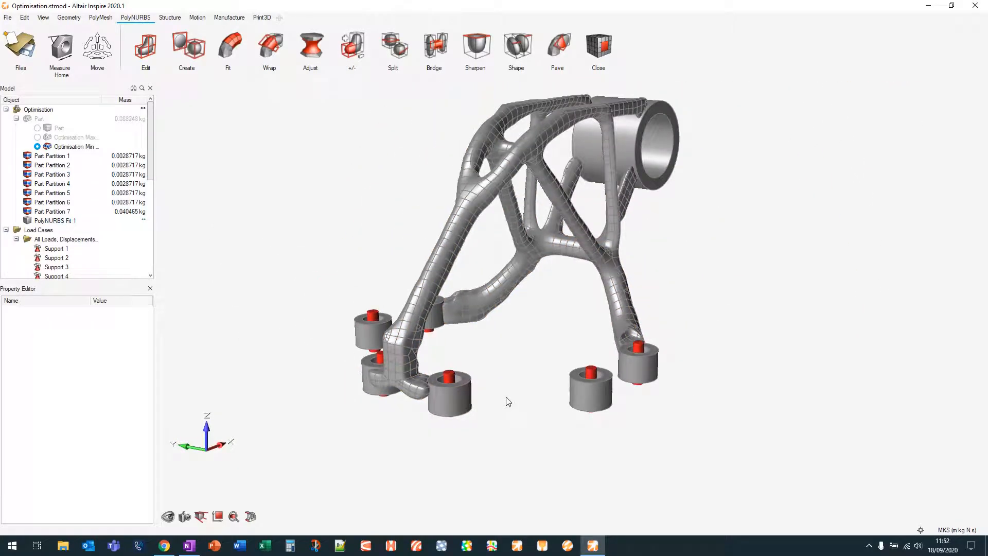
{"action": "right_click_drag", "start_coordinate": [520, 369], "coordinate": [496, 375]}
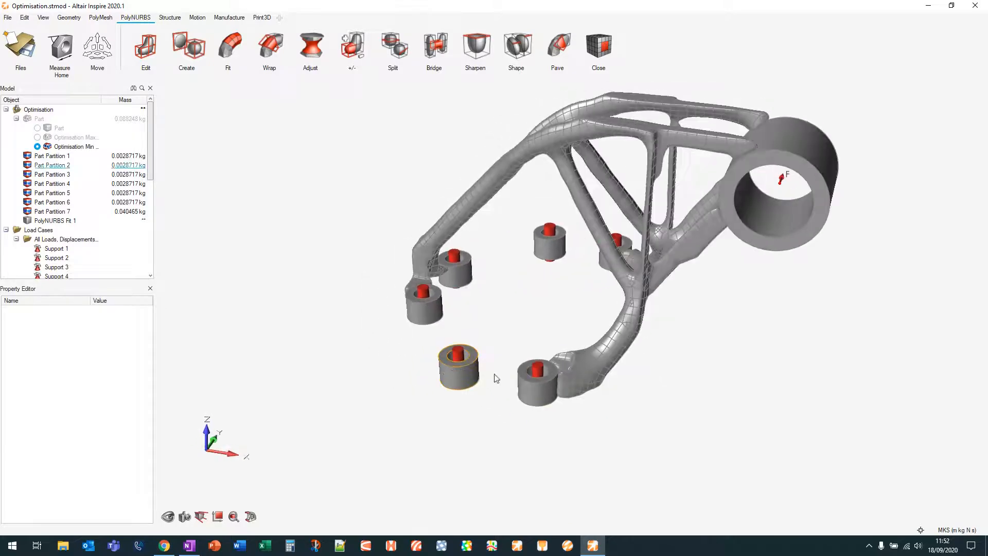
{"action": "scroll", "coordinate": [560, 395], "scroll_direction": "up", "scroll_amount": 5}
{"action": "scroll", "coordinate": [561, 383], "scroll_direction": "up", "scroll_amount": 3}
{"action": "scroll", "coordinate": [591, 384], "scroll_direction": "down", "scroll_amount": 6}
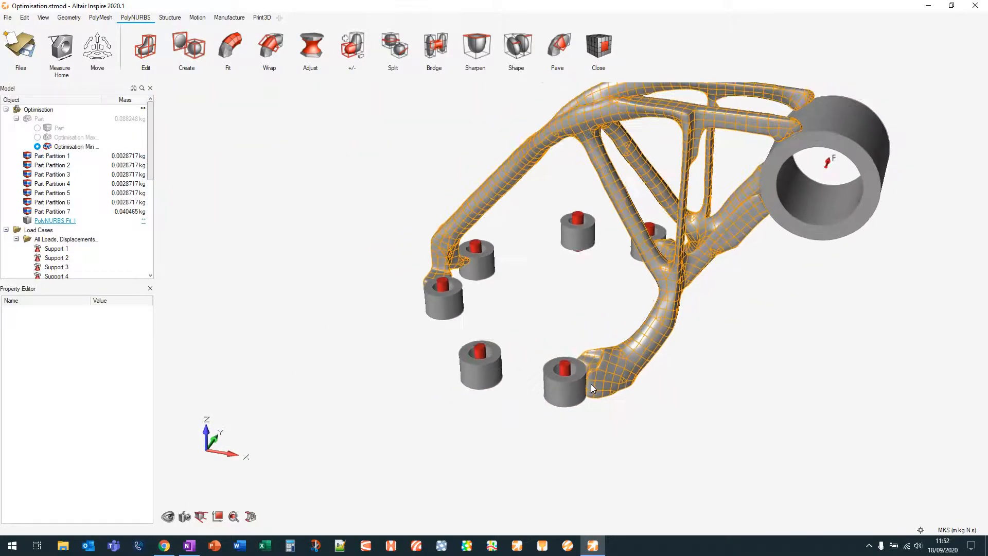
{"action": "scroll", "coordinate": [688, 412], "scroll_direction": "down", "scroll_amount": 4}
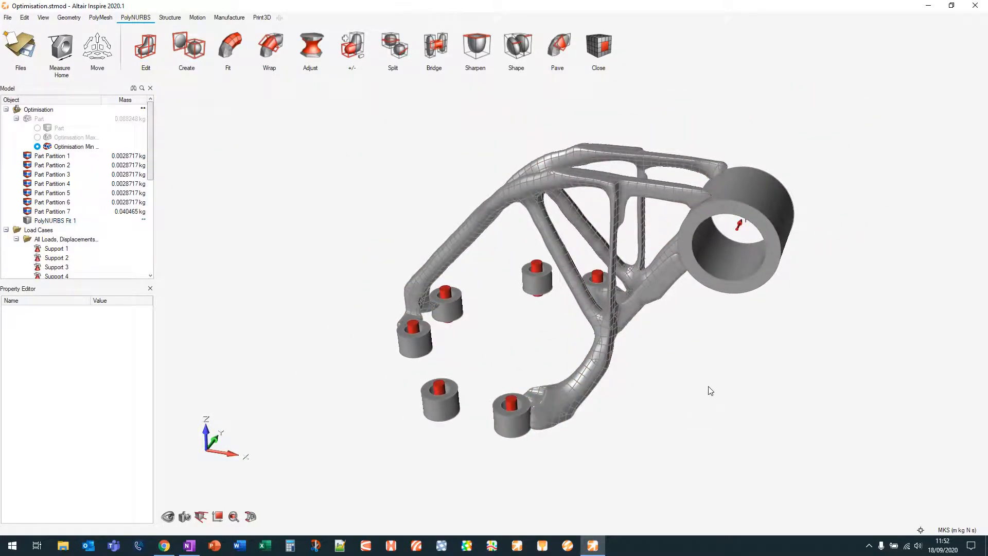
{"action": "middle_click_drag", "start_coordinate": [710, 390], "coordinate": [696, 382]}
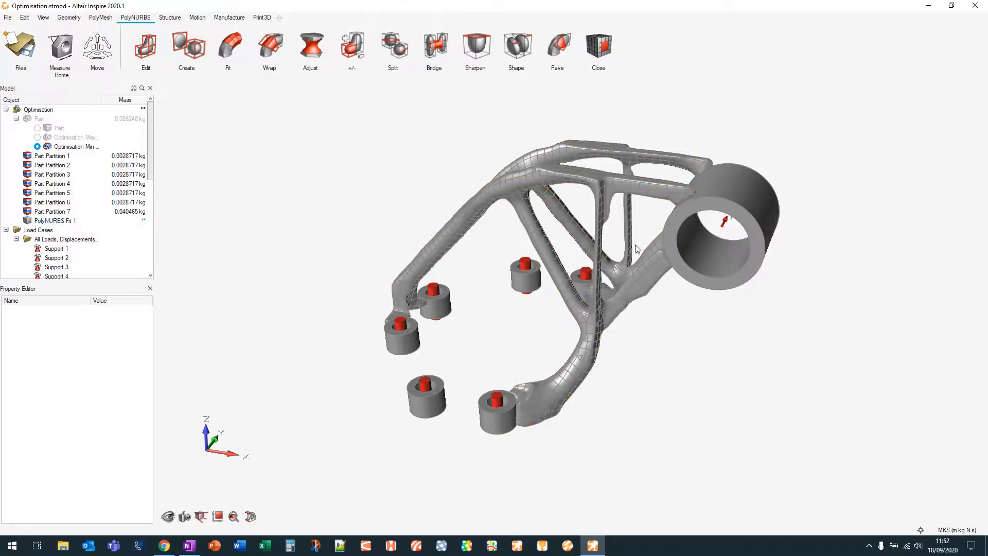
{"action": "right_click_drag", "start_coordinate": [746, 379], "coordinate": [811, 364]}
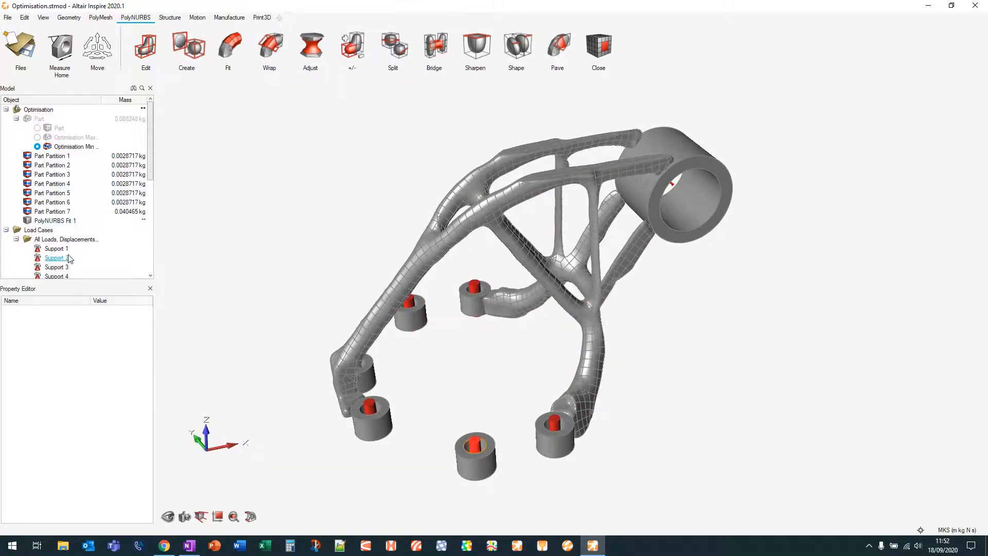
Hide the PolyNURBS fit and show the Optimisation Min Mass part again
{"action": "left_click", "coordinate": [28, 220]}
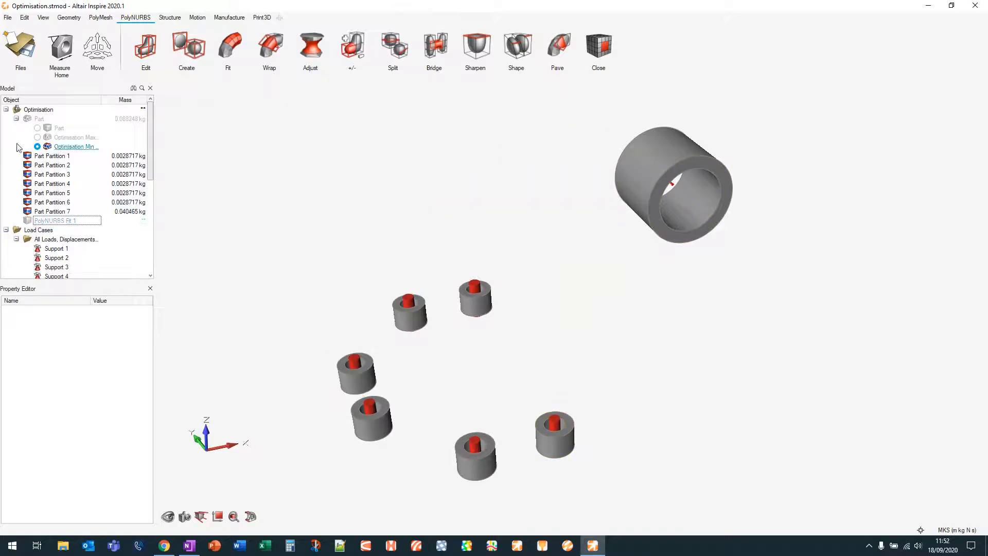
{"action": "left_click", "coordinate": [27, 119]}
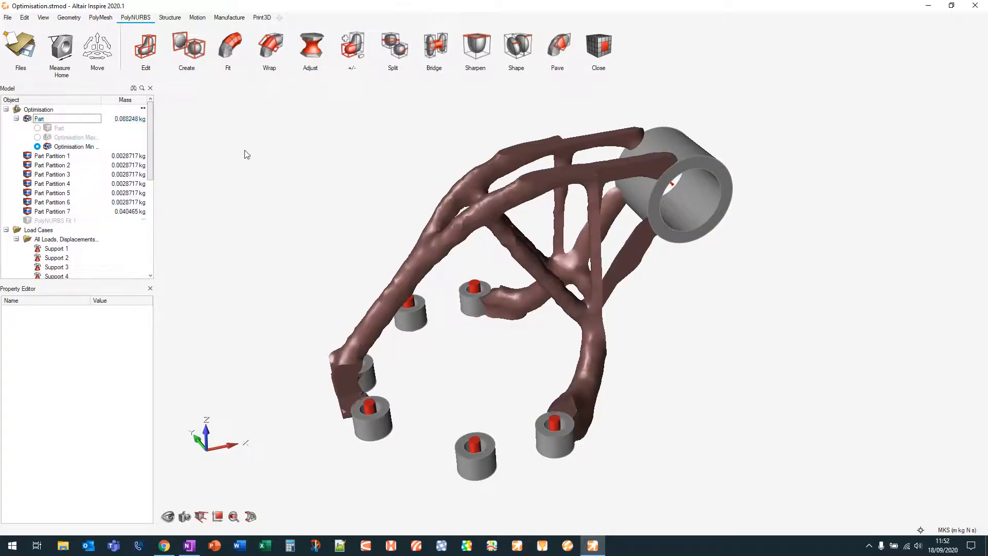
{"action": "scroll", "coordinate": [743, 307], "scroll_direction": "down", "scroll_amount": 2}
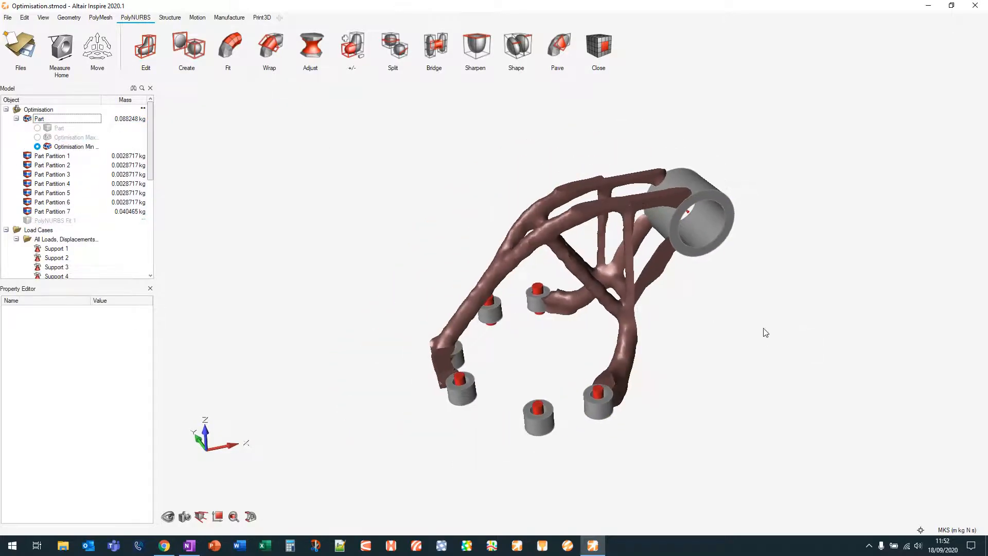
{"action": "middle_click_drag", "start_coordinate": [763, 331], "coordinate": [723, 320]}
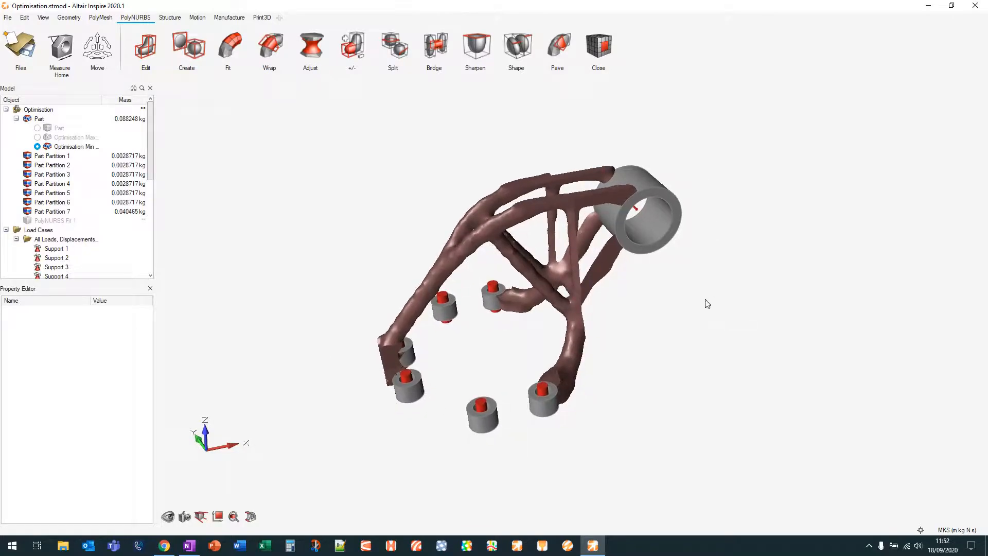
Wrap a PolyNURBS block around the thick main arm, from above the paired mounting bosses to just before the arm forks
{"action": "left_click", "coordinate": [275, 48]}
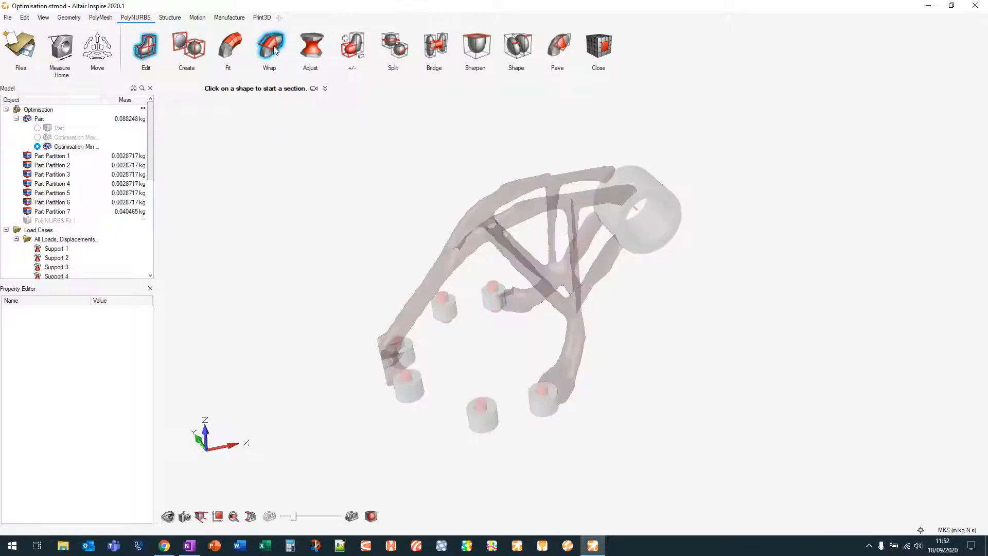
{"action": "right_click_drag", "start_coordinate": [470, 347], "coordinate": [576, 333]}
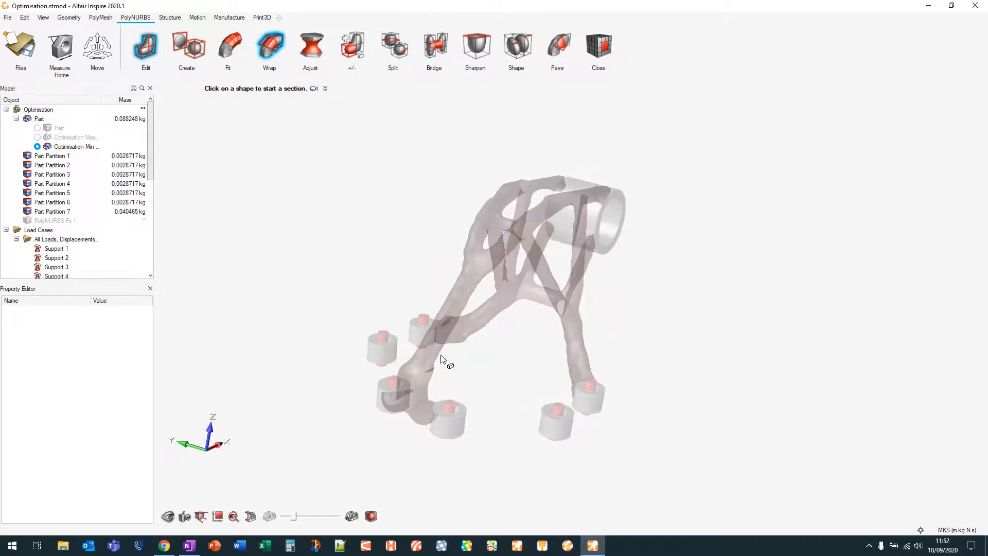
{"action": "middle_click_drag", "start_coordinate": [450, 321], "coordinate": [460, 291]}
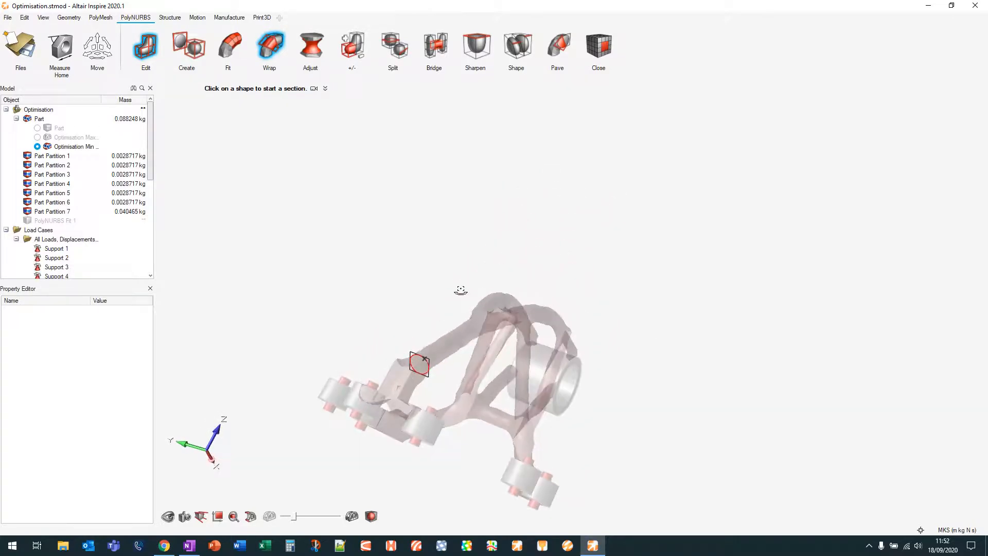
{"action": "scroll", "coordinate": [428, 363], "scroll_direction": "up", "scroll_amount": 3}
{"action": "scroll", "coordinate": [432, 356], "scroll_direction": "up", "scroll_amount": 3}
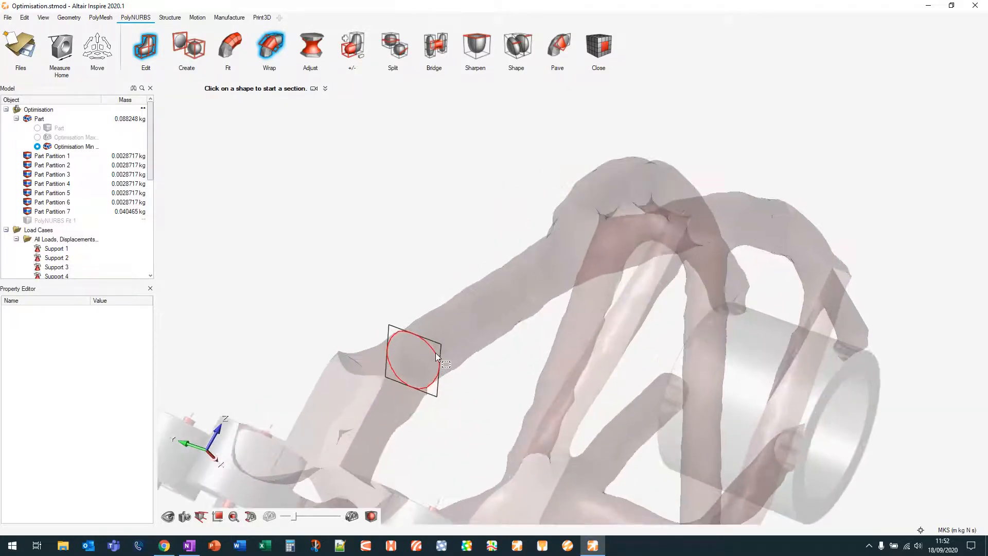
{"action": "middle_click_drag", "start_coordinate": [445, 341], "coordinate": [372, 349]}
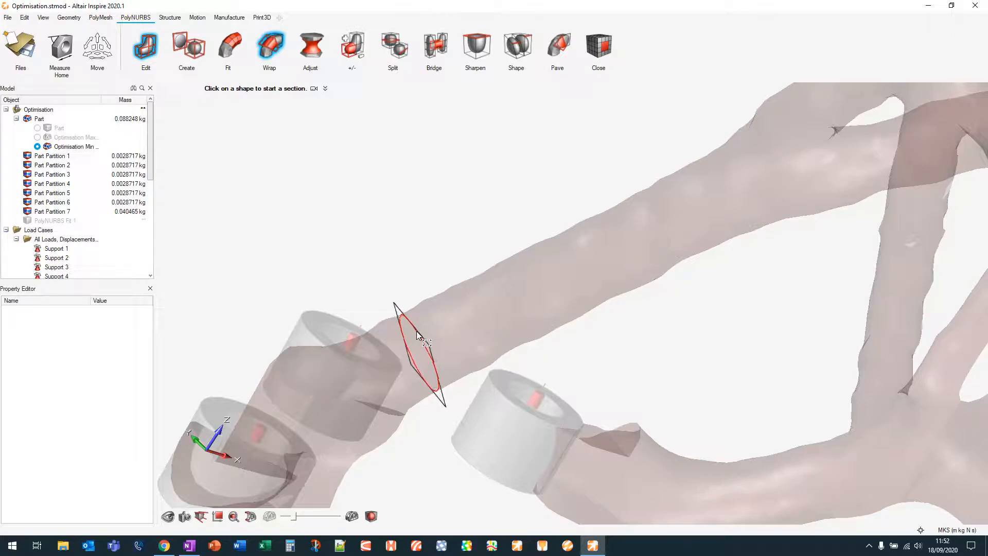
{"action": "left_click", "coordinate": [419, 328]}
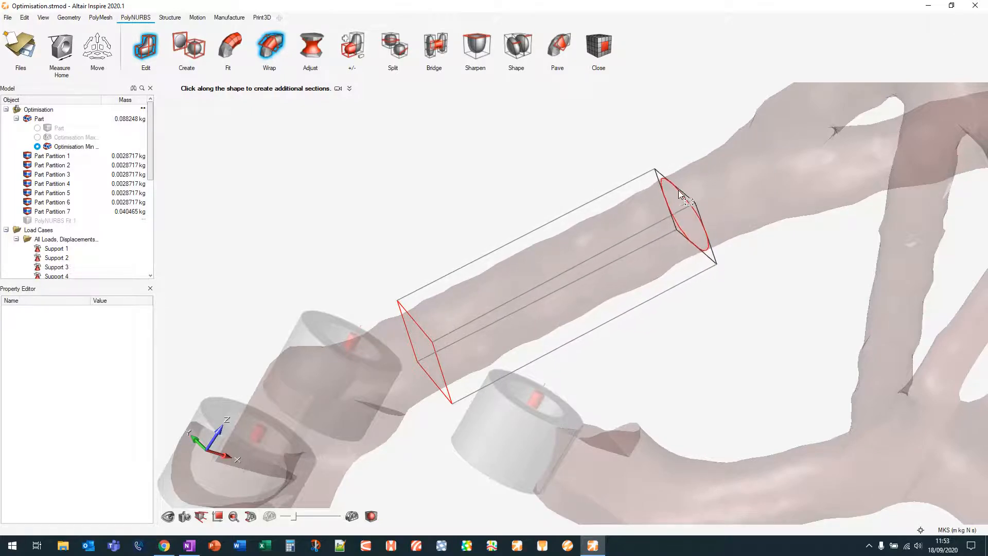
{"action": "middle_click_drag", "start_coordinate": [680, 204], "coordinate": [692, 296]}
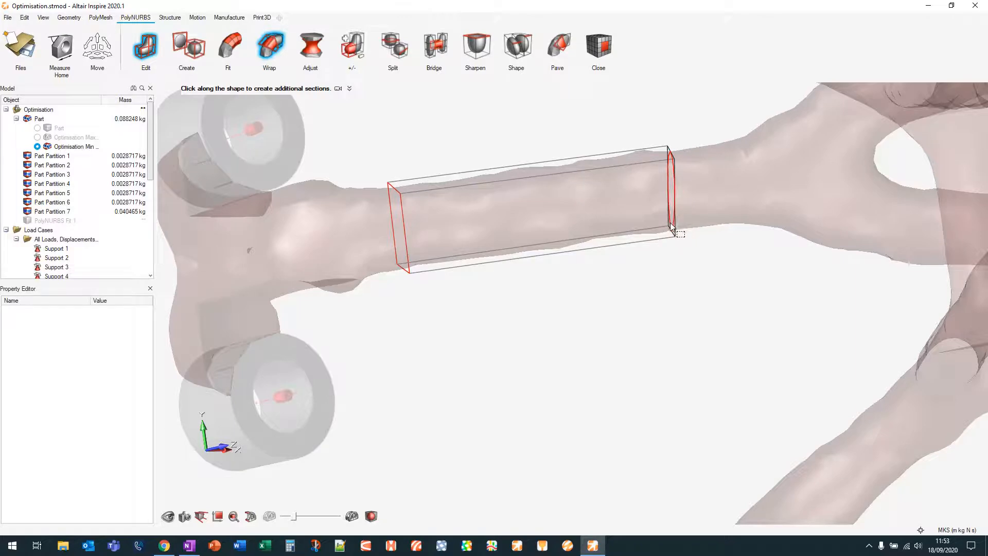
{"action": "left_click", "coordinate": [720, 170]}
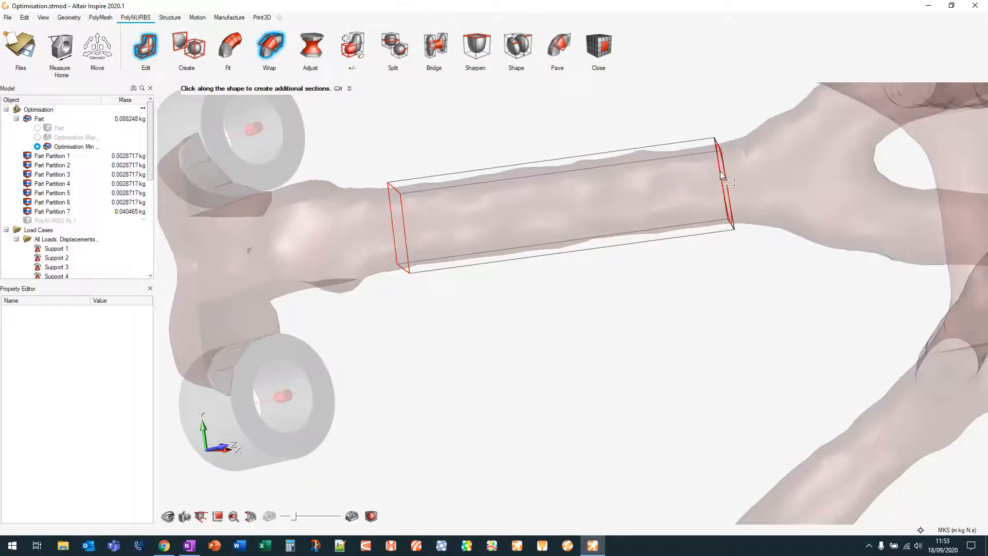
{"action": "right_click_drag", "start_coordinate": [699, 202], "coordinate": [557, 218]}
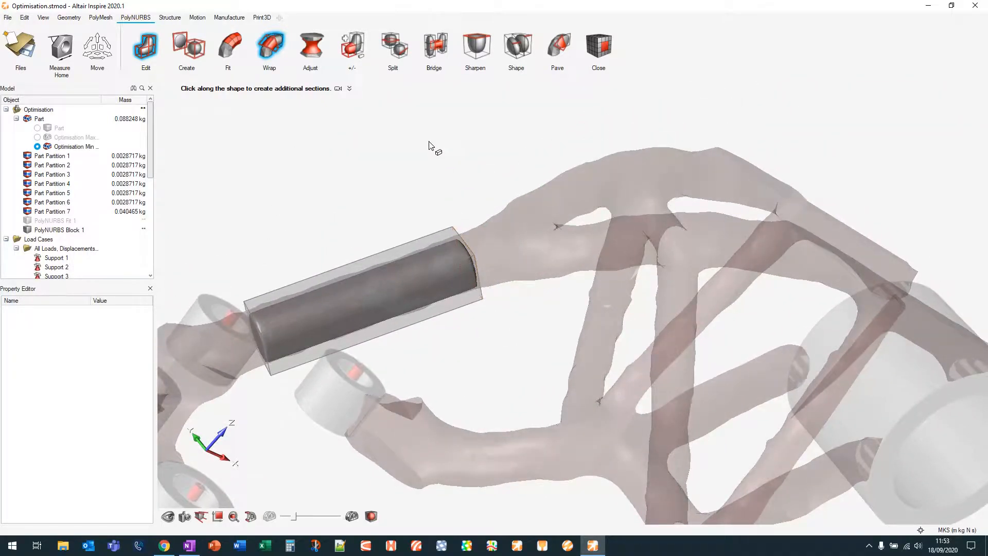
{"action": "right_click_drag", "start_coordinate": [430, 196], "coordinate": [407, 362]}
Wrap a second PolyNURBS block around the diagonal strut running from the upper arm down to the lower leg junction
{"action": "right_click_drag", "start_coordinate": [560, 401], "coordinate": [521, 279]}
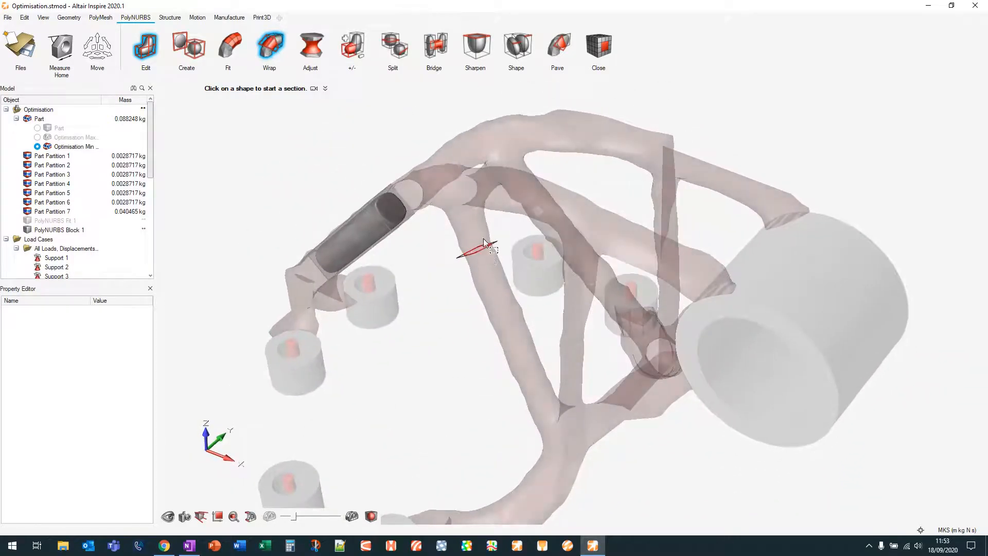
{"action": "left_click", "coordinate": [476, 224]}
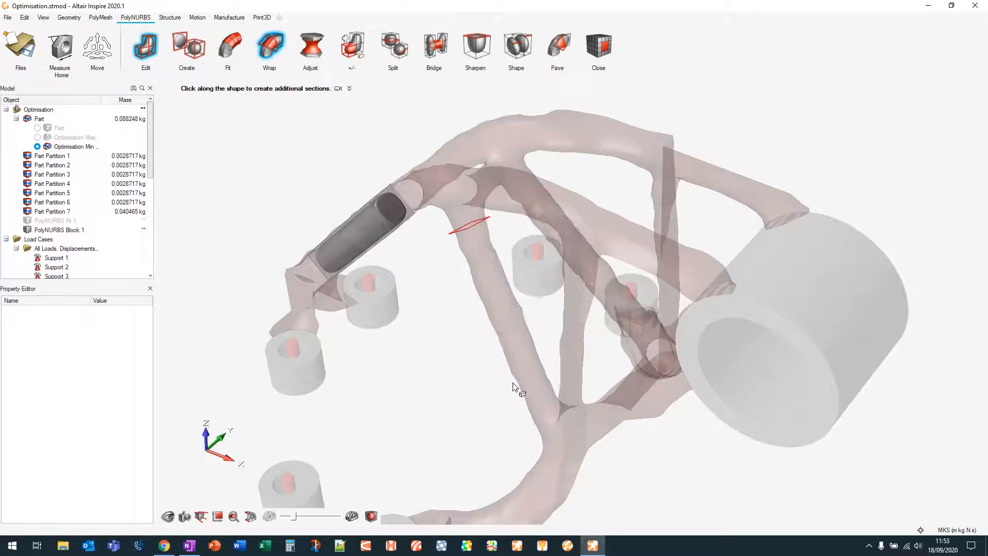
{"action": "middle_click_drag", "start_coordinate": [541, 389], "coordinate": [600, 414]}
{"action": "left_click", "coordinate": [543, 398]}
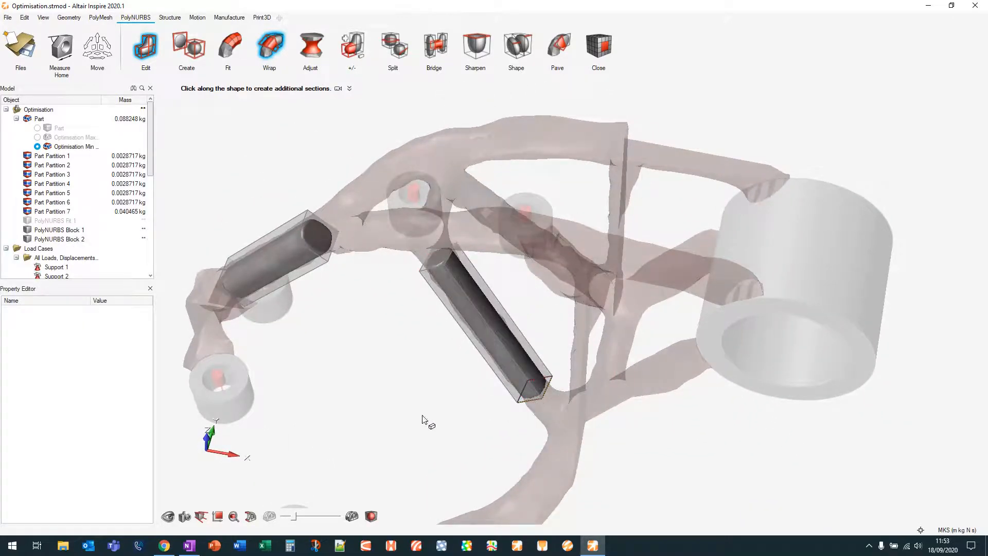
{"action": "middle_click_drag", "start_coordinate": [431, 401], "coordinate": [488, 456]}
{"action": "right_click", "coordinate": [487, 454]}
Wrap a short PolyNURBS block around the upper arm between the fork and the diagonal strut's junction
{"action": "middle_click_drag", "start_coordinate": [452, 388], "coordinate": [490, 375]}
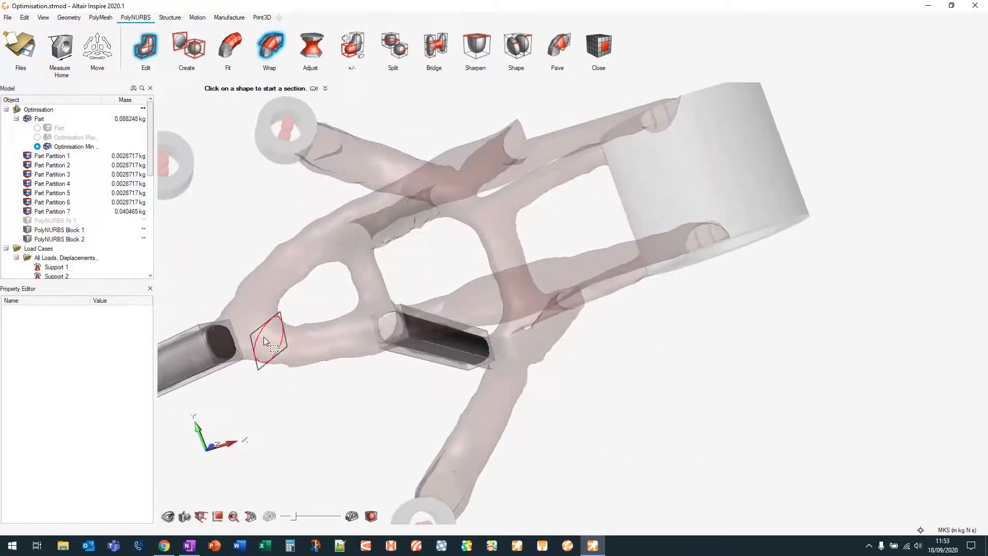
{"action": "left_click", "coordinate": [297, 346]}
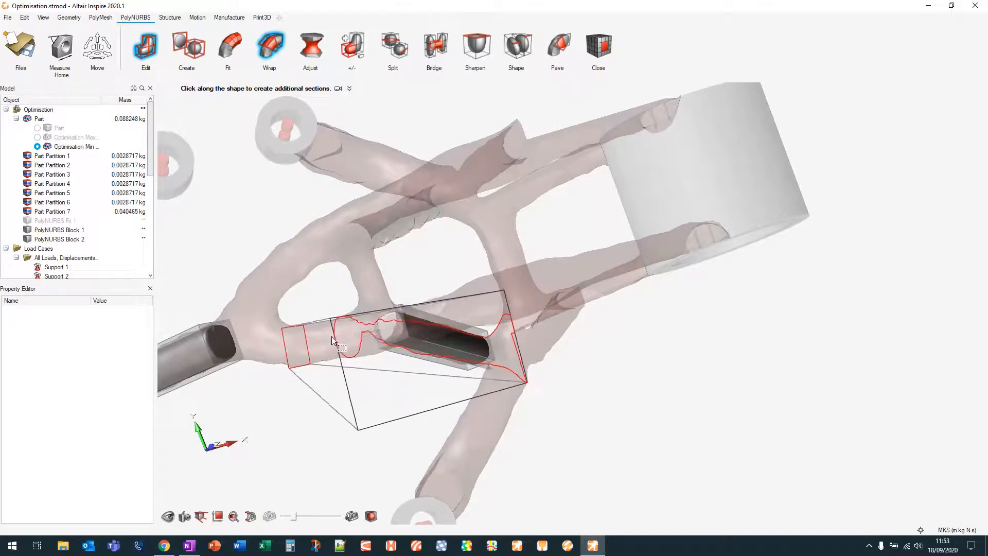
{"action": "middle_click_drag", "start_coordinate": [332, 336], "coordinate": [332, 331]}
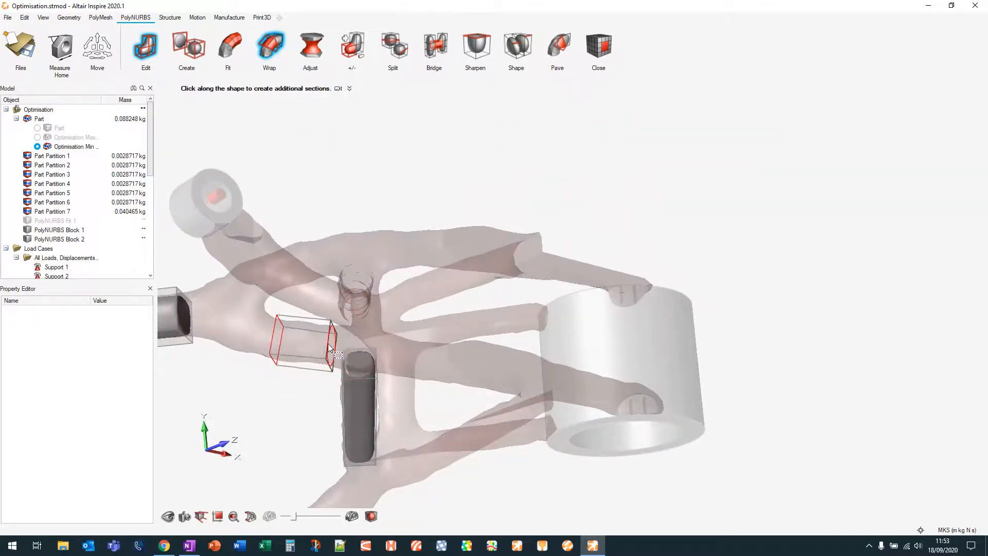
{"action": "left_click", "coordinate": [329, 344]}
{"action": "right_click", "coordinate": [332, 211]}
Wrap a PolyNURBS block around the upper arm from the diagonal strut's junction to the next strut junction
{"action": "middle_click_drag", "start_coordinate": [454, 291], "coordinate": [394, 344]}
{"action": "left_click", "coordinate": [352, 221]}
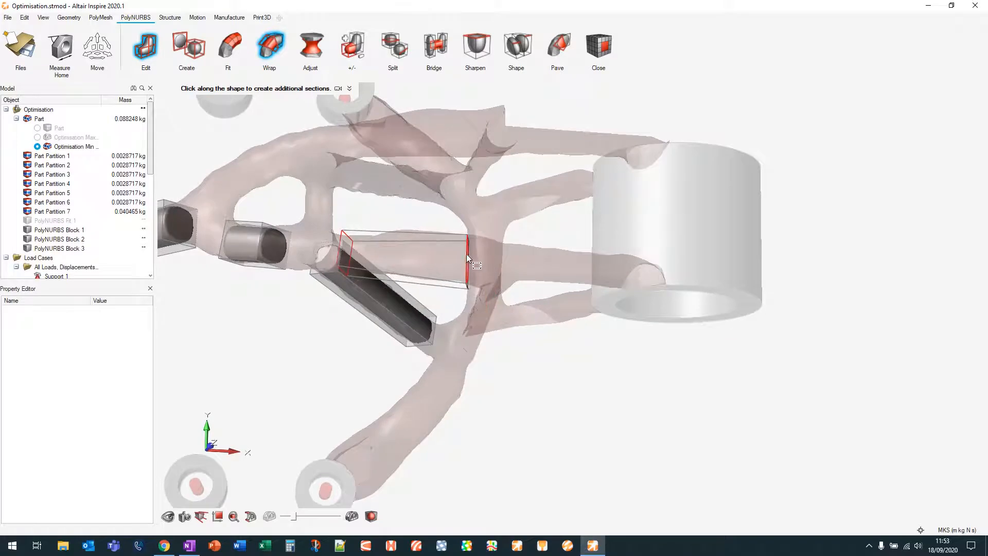
{"action": "left_click", "coordinate": [465, 254]}
{"action": "right_click_drag", "start_coordinate": [465, 254], "coordinate": [315, 381]}
{"action": "right_click", "coordinate": [620, 237]}
Wrap a PolyNURBS block around the last upper arm segment, ending just before the large cylindrical ring
{"action": "middle_click_drag", "start_coordinate": [620, 237], "coordinate": [640, 190]}
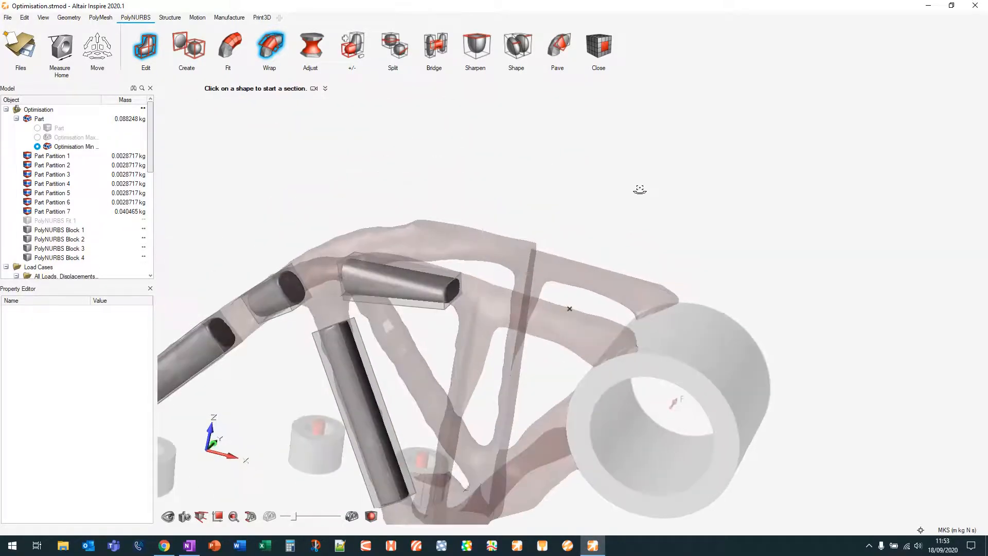
{"action": "left_click", "coordinate": [513, 307]}
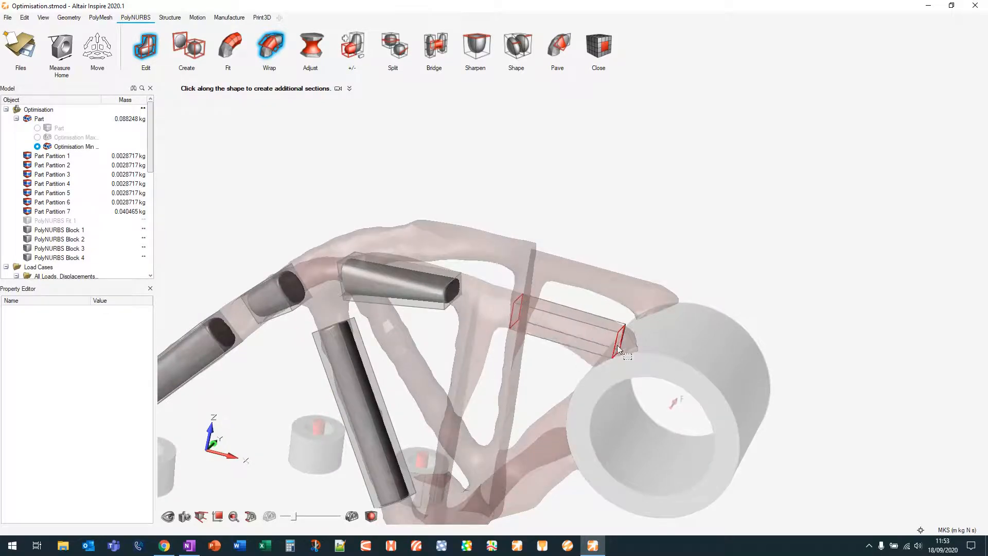
{"action": "left_click", "coordinate": [627, 347]}
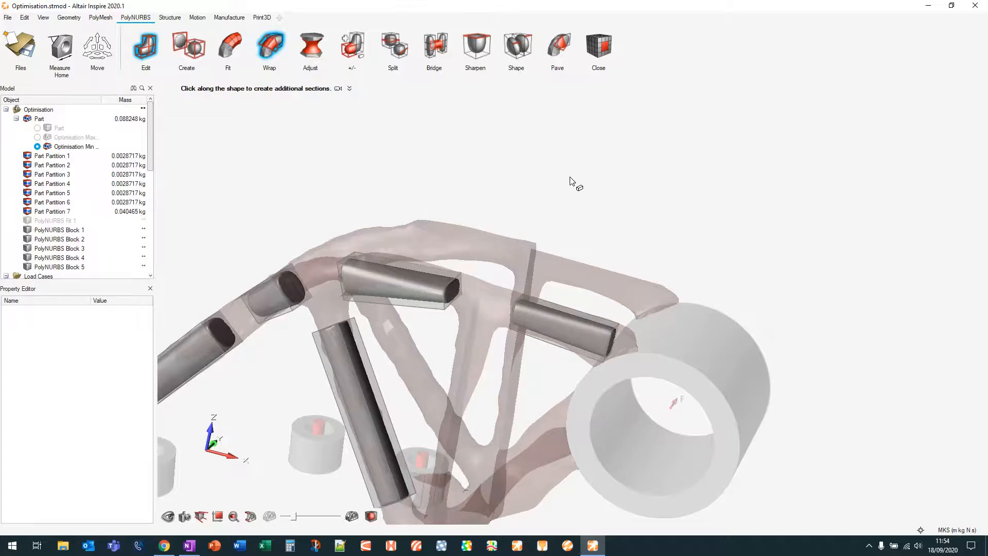
{"action": "right_click", "coordinate": [585, 204]}
{"action": "right_click_drag", "start_coordinate": [585, 204], "coordinate": [635, 126]}
Bridge the facing end faces of the two upper arm blocks on either side of the diagonal strut's junction
{"action": "middle_click_drag", "start_coordinate": [473, 294], "coordinate": [451, 326]}
{"action": "left_click", "coordinate": [441, 51]}
{"action": "left_click", "coordinate": [374, 300]}
{"action": "middle_click_drag", "start_coordinate": [387, 300], "coordinate": [433, 299]}
{"action": "left_click", "coordinate": [422, 304]}
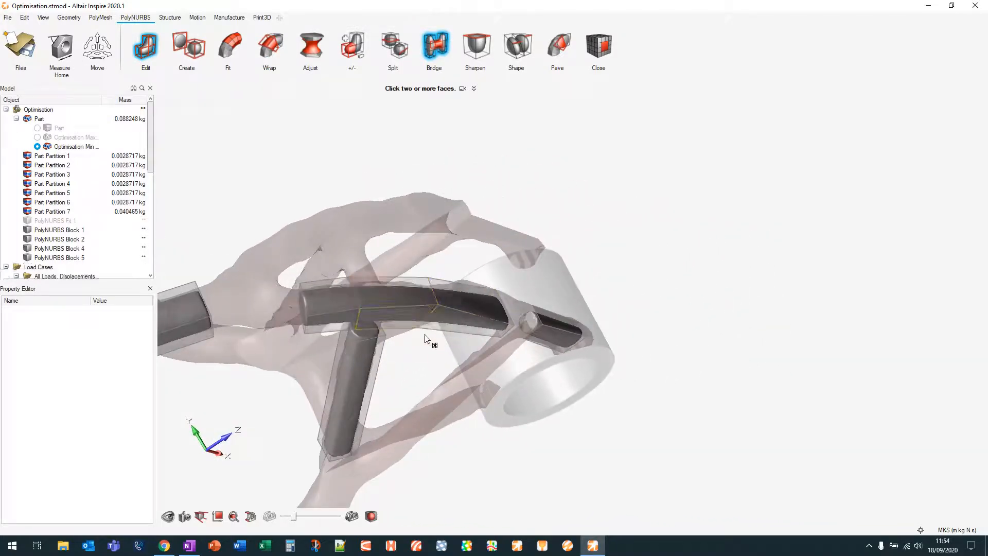
Bridge the diagonal strut block's upper end face to the underside of the joined upper arm and exit the Bridge tool
{"action": "middle_click_drag", "start_coordinate": [428, 337], "coordinate": [405, 333]}
{"action": "middle_click_drag", "start_coordinate": [589, 167], "coordinate": [552, 129]}
{"action": "right_click_drag", "start_coordinate": [544, 130], "coordinate": [525, 287]}
{"action": "mouse_move", "coordinate": [408, 344]}
{"action": "middle_mouse_down"}
{"action": "mouse_move", "coordinate": [423, 304]}
{"action": "mouse_move", "coordinate": [405, 348]}
{"action": "middle_mouse_up"}
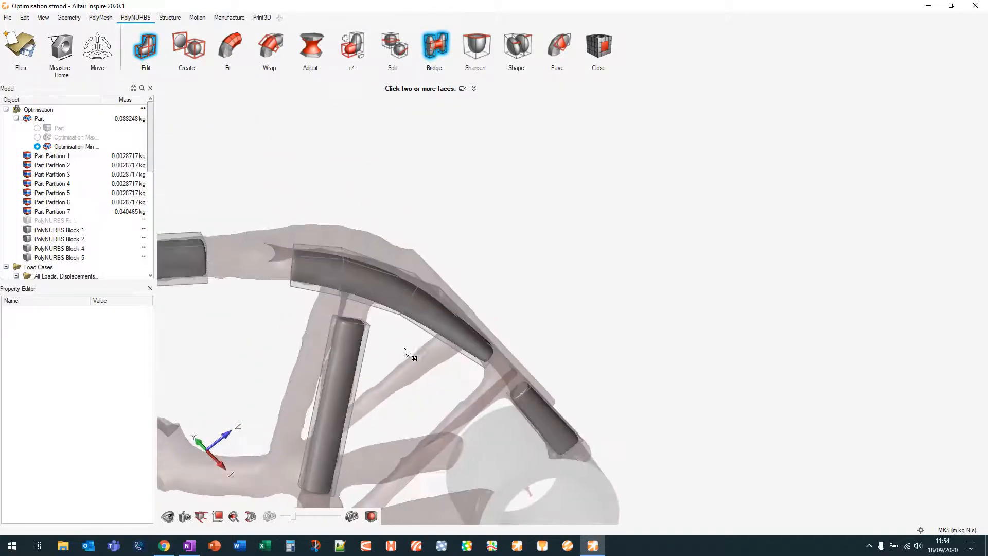
{"action": "scroll", "coordinate": [405, 348], "scroll_direction": "up", "scroll_amount": 5}
{"action": "left_click", "coordinate": [318, 307]}
{"action": "middle_click_drag", "start_coordinate": [318, 307], "coordinate": [380, 251]}
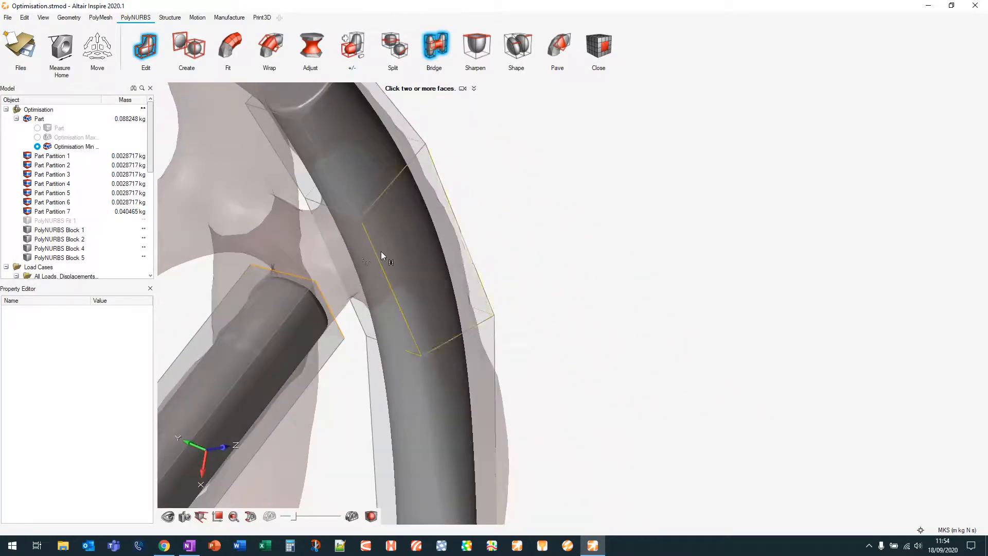
{"action": "left_click", "coordinate": [357, 262]}
{"action": "scroll", "coordinate": [567, 211], "scroll_direction": "down", "scroll_amount": 5}
{"action": "middle_click_drag", "start_coordinate": [570, 156], "coordinate": [507, 389]}
{"action": "middle_click_drag", "start_coordinate": [677, 435], "coordinate": [697, 332]}
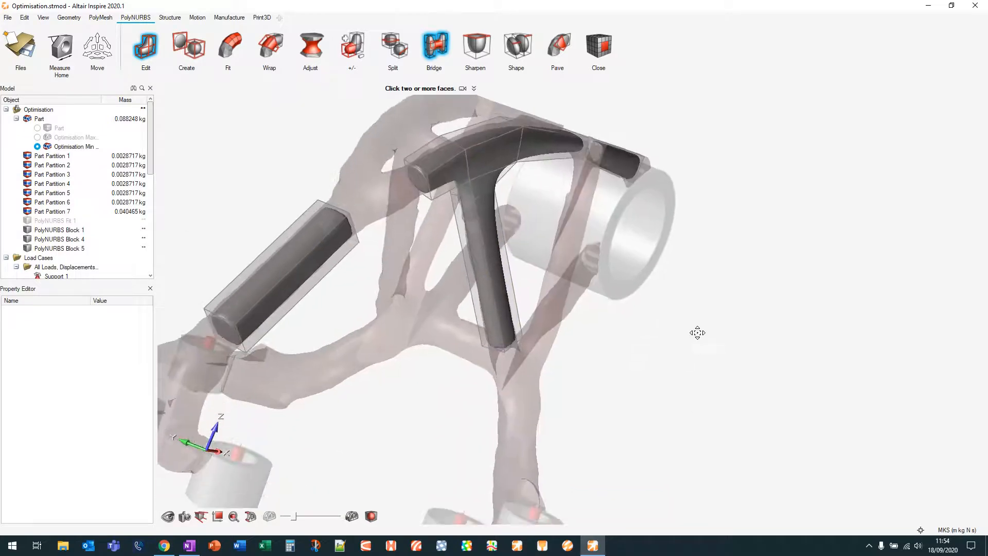
{"action": "left_click", "coordinate": [434, 49]}
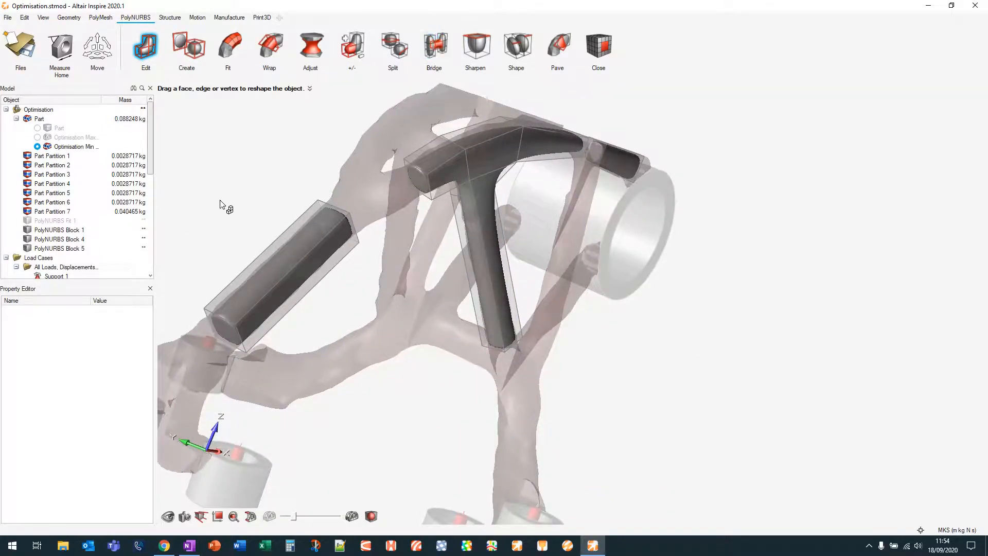
Rotate the boss-side end face of the main arm block slightly and extend it further along the arm
{"action": "middle_click_drag", "start_coordinate": [221, 202], "coordinate": [449, 244]}
{"action": "right_click_drag", "start_coordinate": [418, 223], "coordinate": [455, 297]}
{"action": "scroll", "coordinate": [406, 292], "scroll_direction": "up", "scroll_amount": 3}
{"action": "scroll", "coordinate": [405, 292], "scroll_direction": "up", "scroll_amount": 3}
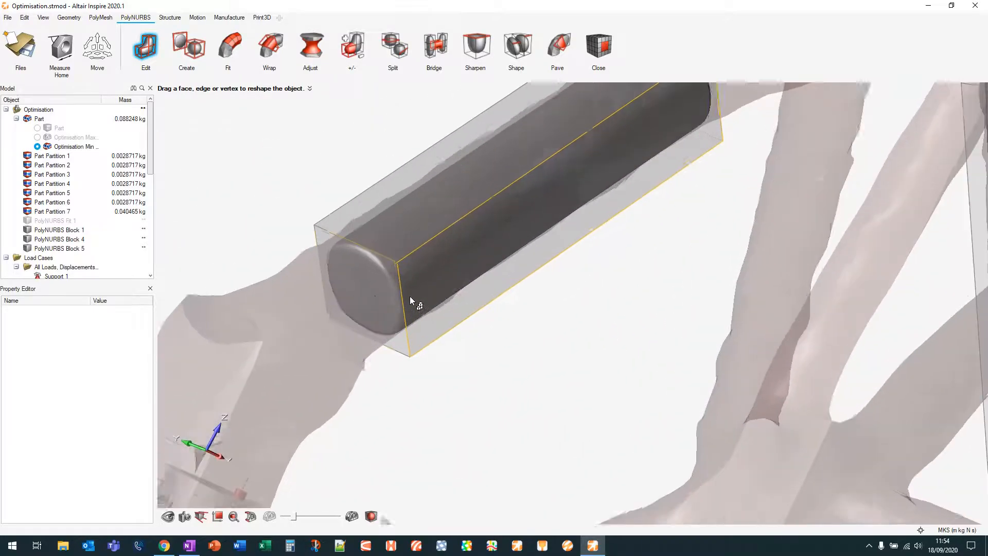
{"action": "left_click", "coordinate": [356, 291]}
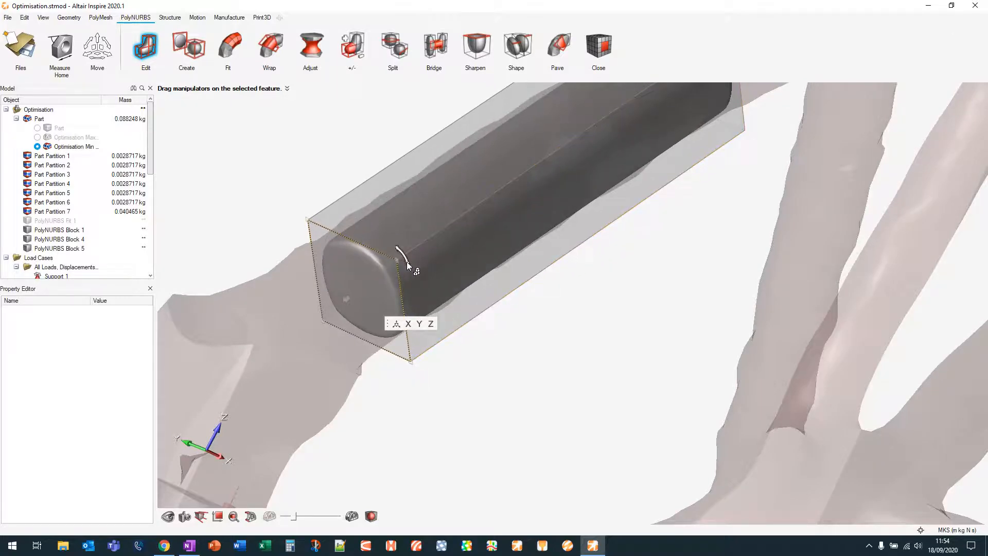
{"action": "mouse_move", "coordinate": [406, 262]}
{"action": "left_mouse_down"}
{"action": "mouse_move", "coordinate": [406, 281]}
{"action": "mouse_move", "coordinate": [395, 237]}
{"action": "mouse_move", "coordinate": [409, 257]}
{"action": "left_mouse_up"}
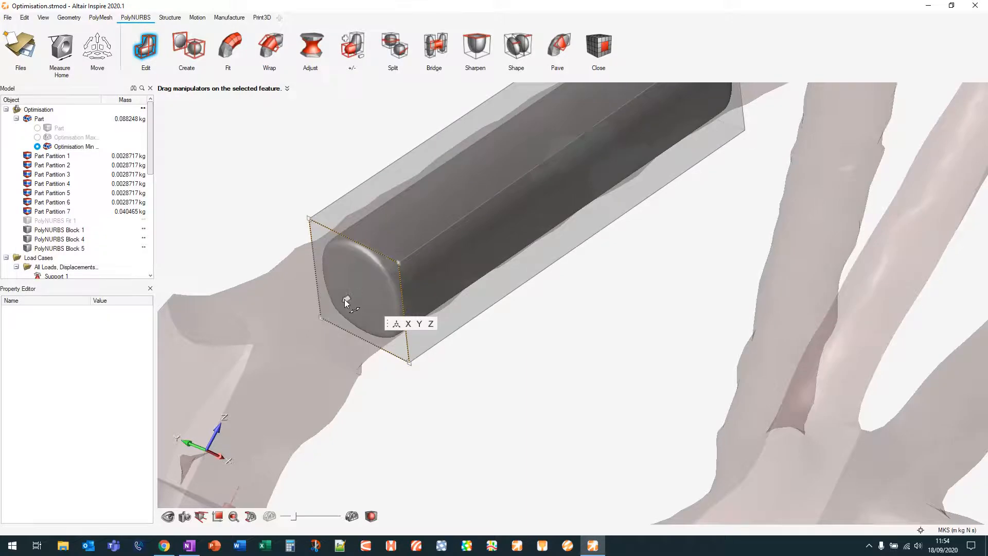
{"action": "left_click_drag", "start_coordinate": [345, 299], "coordinate": [347, 267]}
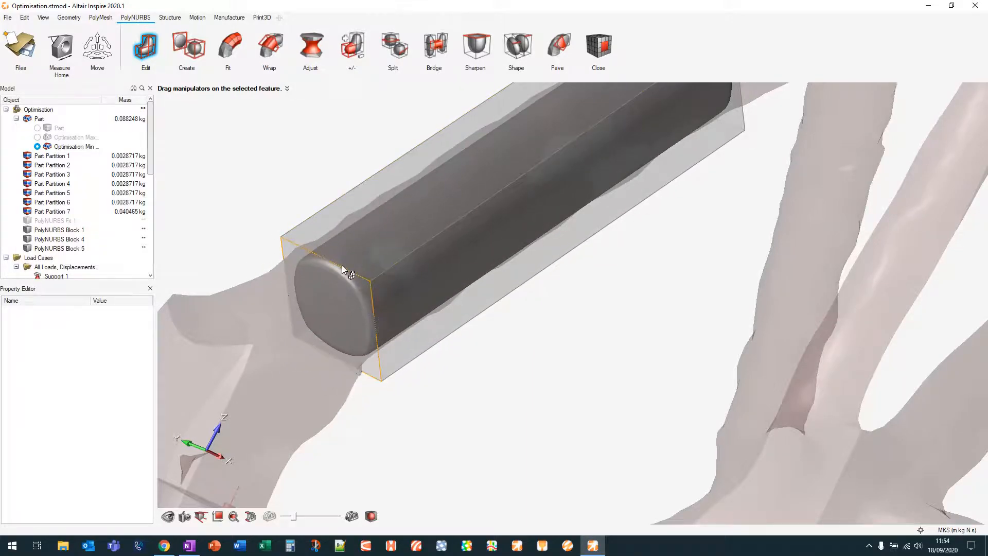
{"action": "left_click", "coordinate": [457, 371]}
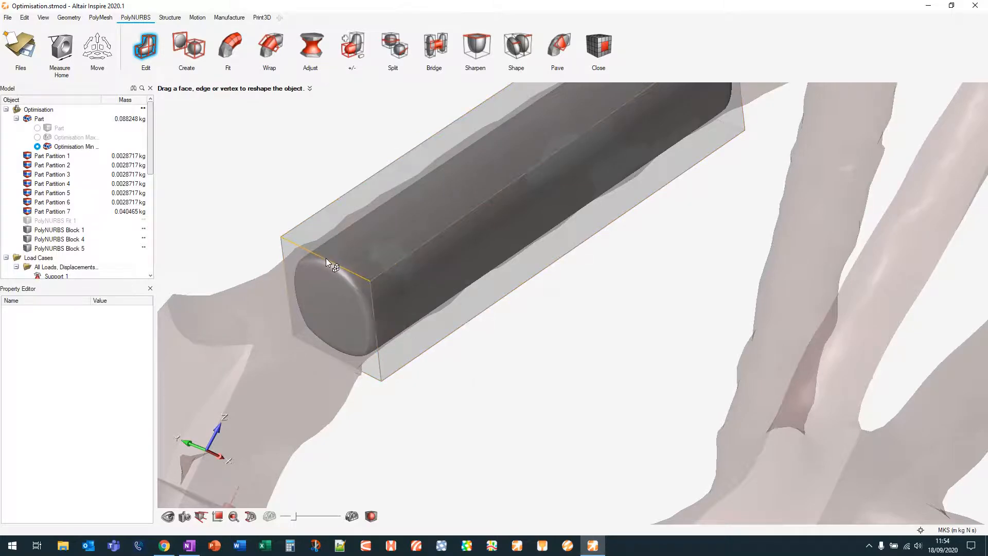
Adjust the upper edge of the main arm block's boss-side end face slightly to match the arm's shape
{"action": "left_click", "coordinate": [326, 258]}
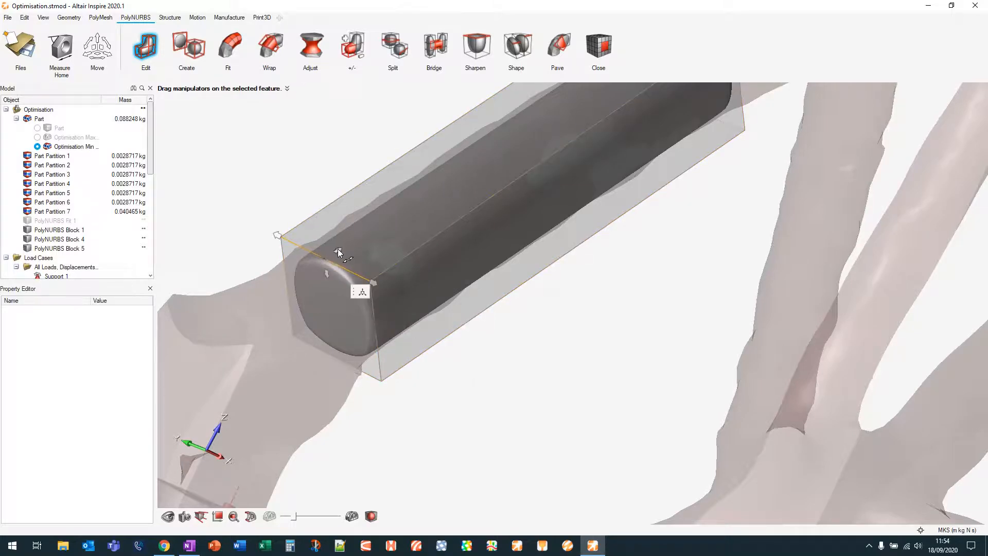
{"action": "mouse_move", "coordinate": [338, 249]}
{"action": "left_mouse_down"}
{"action": "mouse_move", "coordinate": [375, 225]}
{"action": "mouse_move", "coordinate": [295, 272]}
{"action": "mouse_move", "coordinate": [338, 238]}
{"action": "mouse_move", "coordinate": [329, 251]}
{"action": "left_mouse_up"}
{"action": "middle_click_drag", "start_coordinate": [497, 329], "coordinate": [477, 343]}
{"action": "middle_click_drag", "start_coordinate": [318, 312], "coordinate": [319, 289]}
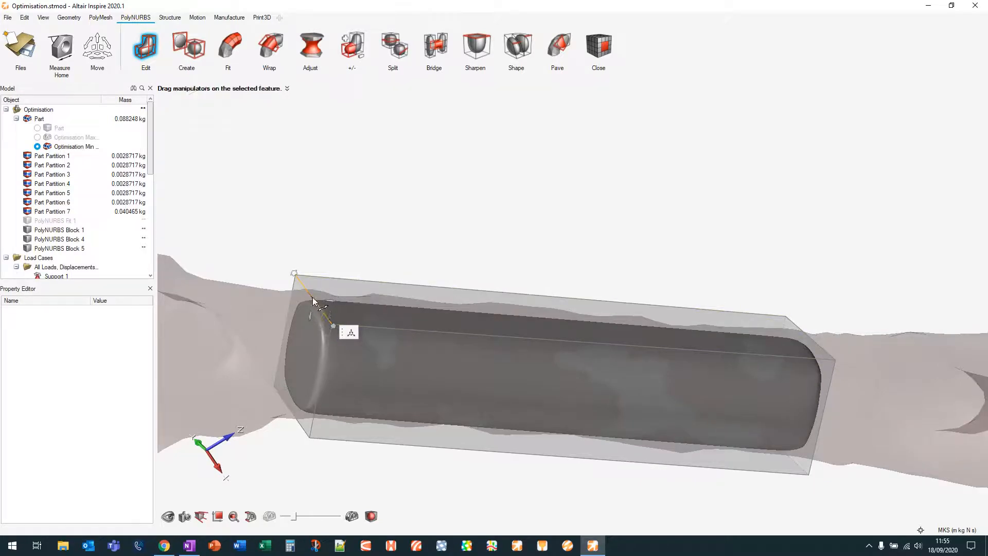
{"action": "middle_click_drag", "start_coordinate": [359, 211], "coordinate": [680, 293]}
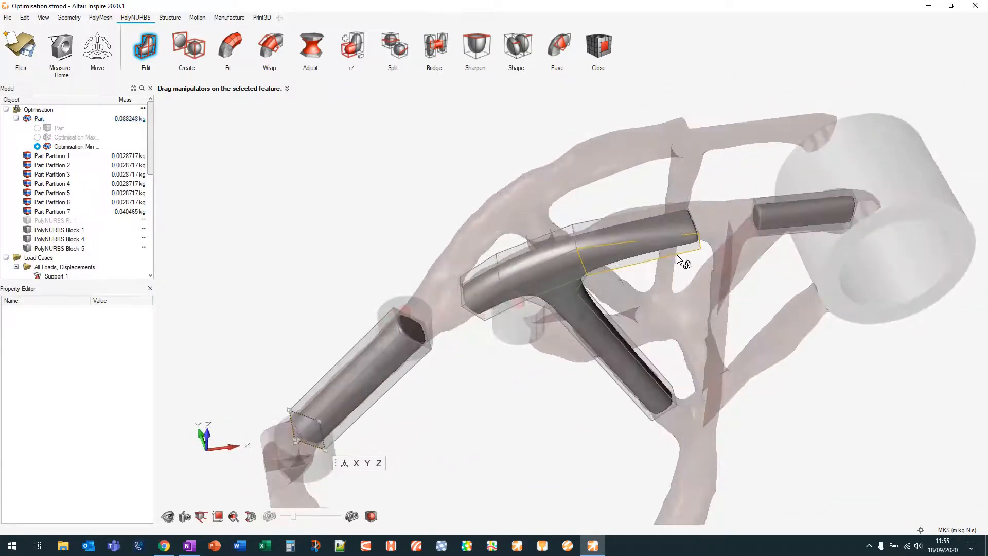
{"action": "middle_click_drag", "start_coordinate": [797, 440], "coordinate": [734, 368]}
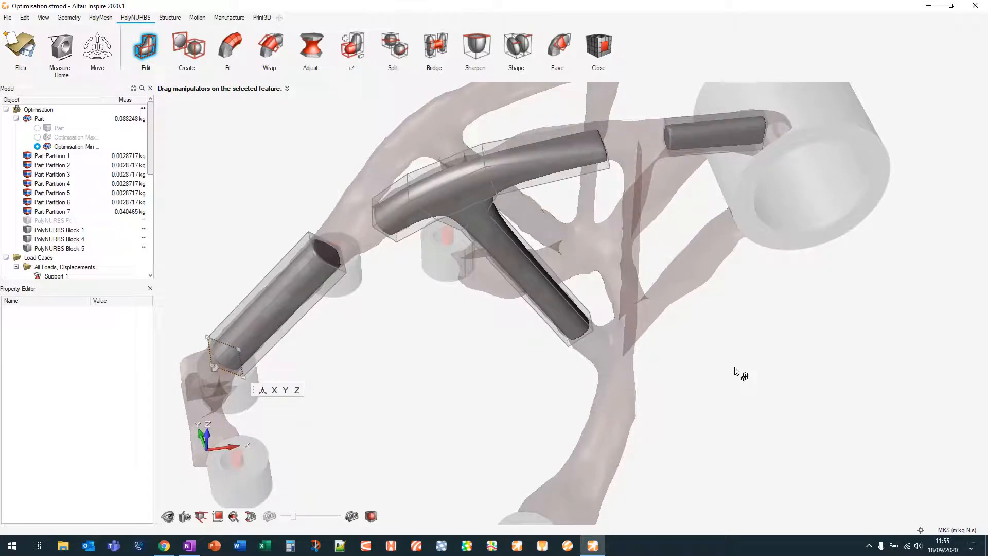
{"action": "scroll", "coordinate": [741, 373], "scroll_direction": "down", "scroll_amount": 2}
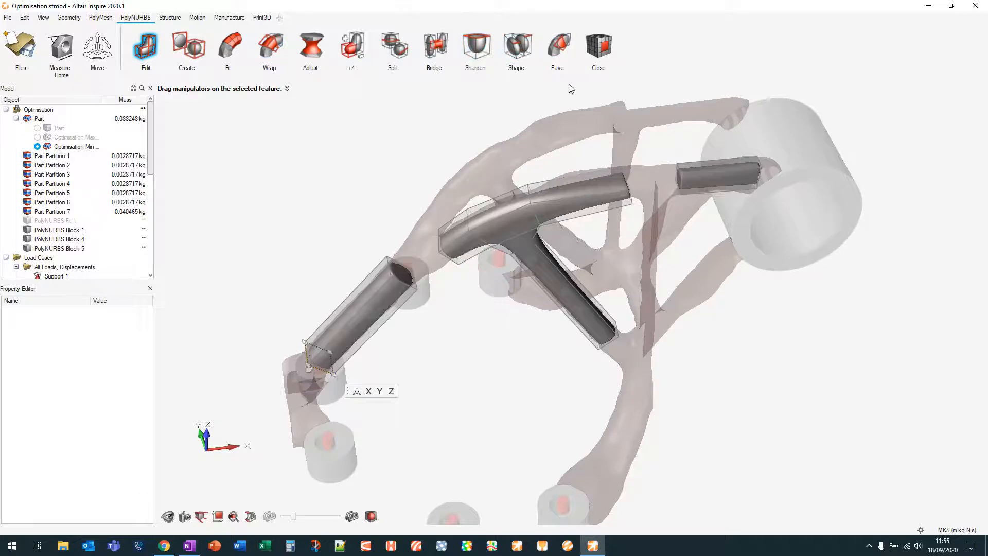
Bridge the joined upper arm's end face to the facing end of the block beside the large cylindrical ring, and leave PolyNURBS editing
{"action": "right_click_drag", "start_coordinate": [546, 346], "coordinate": [441, 373]}
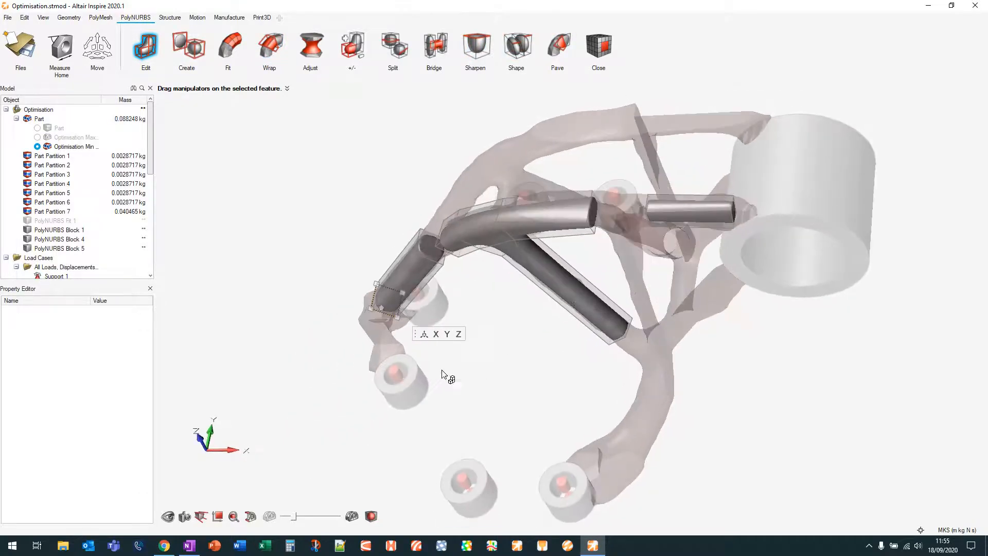
{"action": "left_click", "coordinate": [434, 47]}
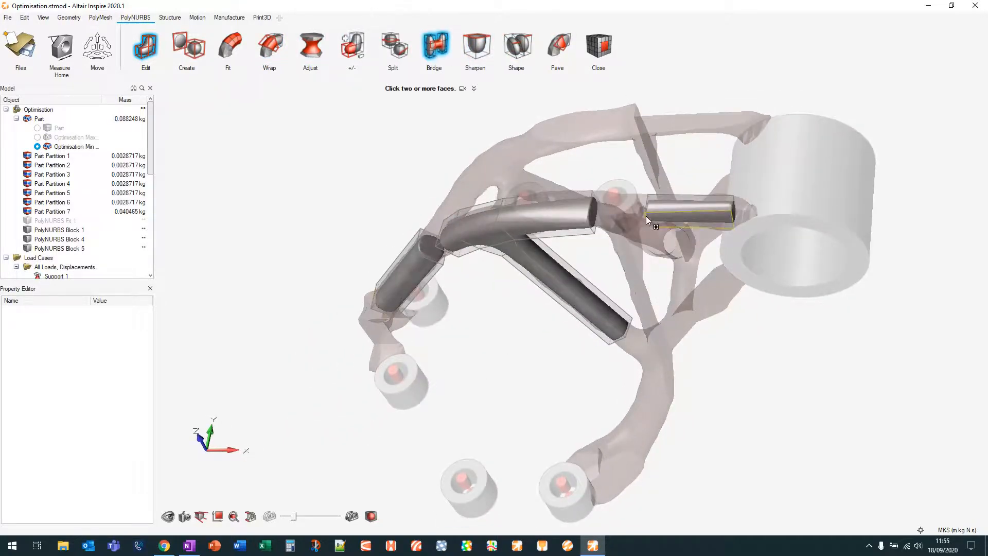
{"action": "right_click_drag", "start_coordinate": [646, 215], "coordinate": [617, 229]}
{"action": "scroll", "coordinate": [616, 202], "scroll_direction": "up", "scroll_amount": 4}
{"action": "left_click", "coordinate": [578, 210]}
{"action": "middle_click_drag", "start_coordinate": [579, 210], "coordinate": [786, 244]}
{"action": "left_click", "coordinate": [653, 238]}
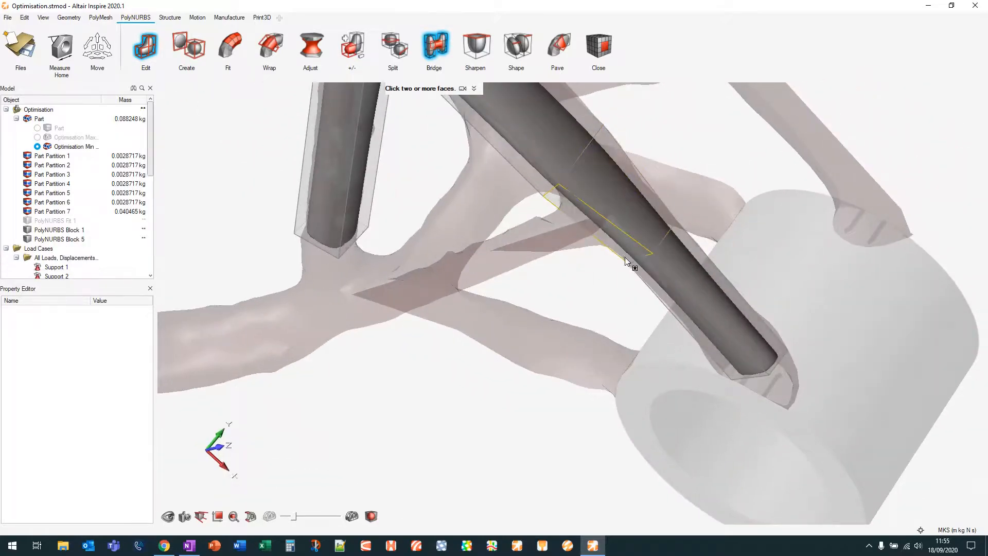
{"action": "scroll", "coordinate": [632, 264], "scroll_direction": "down", "scroll_amount": 4}
{"action": "middle_click_drag", "start_coordinate": [667, 199], "coordinate": [640, 153]}
{"action": "right_click_drag", "start_coordinate": [640, 153], "coordinate": [579, 115]}
{"action": "middle_click_drag", "start_coordinate": [538, 420], "coordinate": [567, 384]}
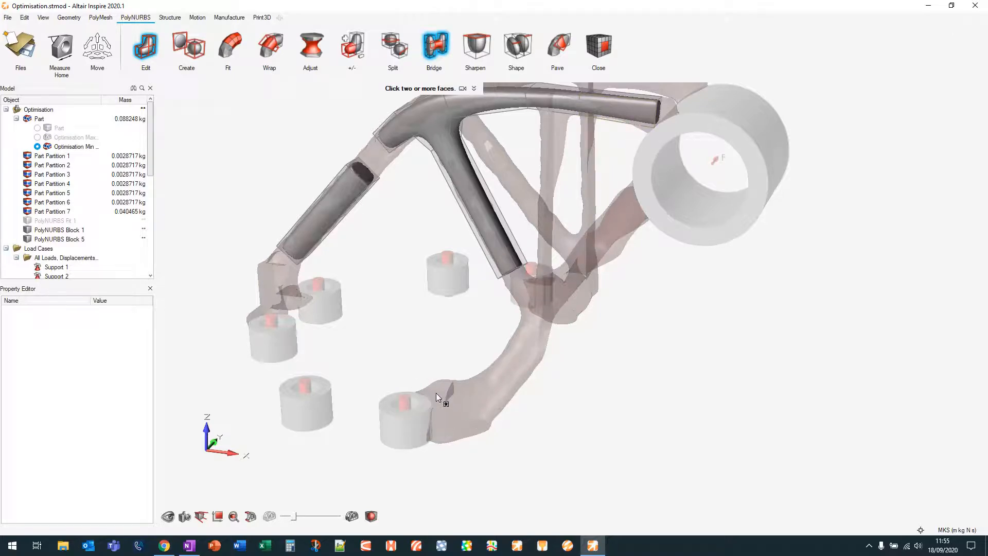
{"action": "left_click", "coordinate": [437, 46]}
{"action": "scroll", "coordinate": [360, 258], "scroll_direction": "down", "scroll_amount": 4}
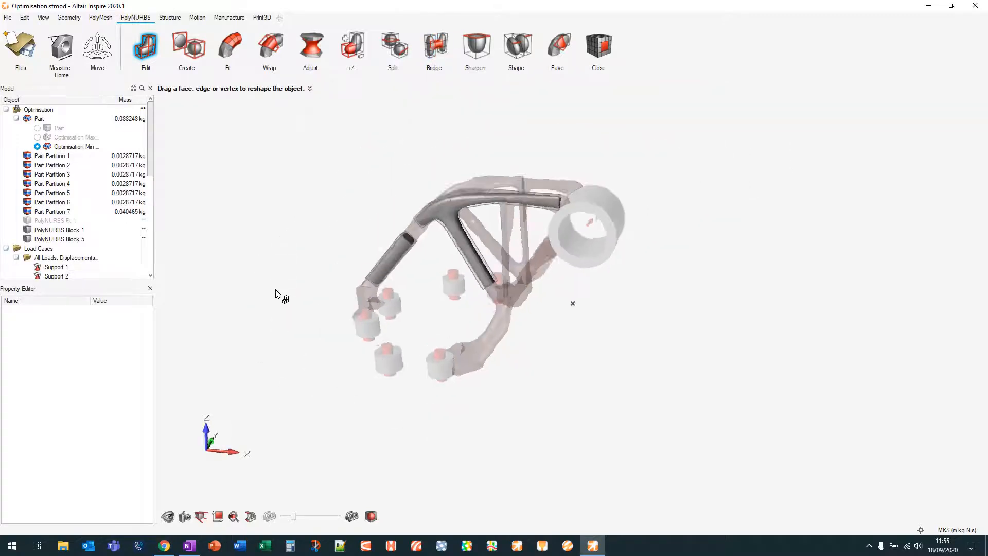
{"action": "right_click_drag", "start_coordinate": [275, 294], "coordinate": [348, 239]}
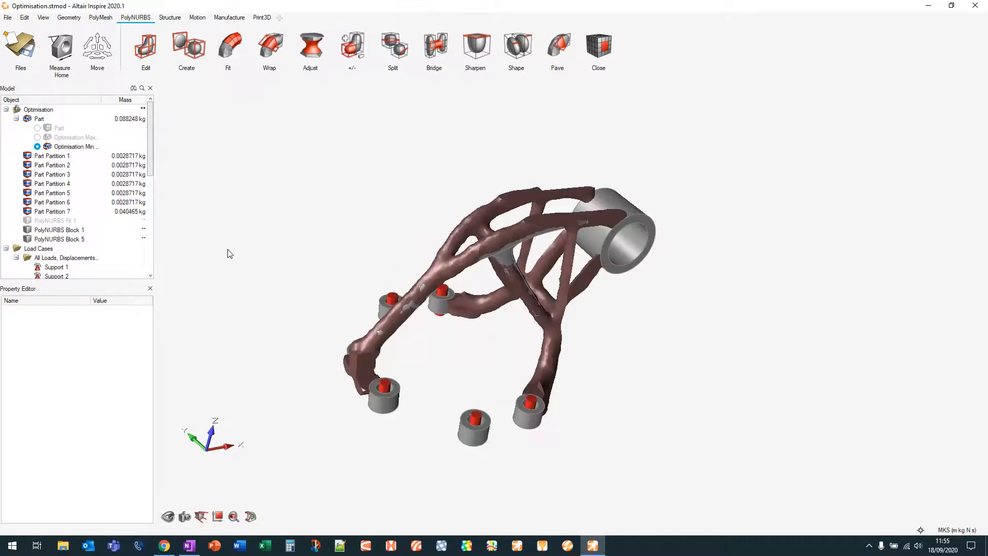
Hide PolyNURBS Block 1 and PolyNURBS Block 5, and bring up the PolyMesh tools
{"action": "left_click", "coordinate": [28, 231]}
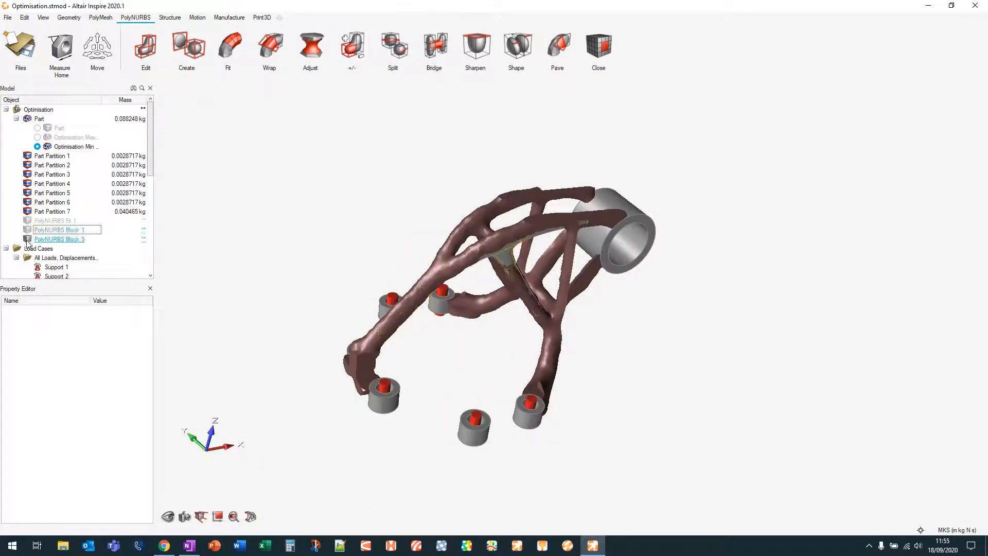
{"action": "left_click", "coordinate": [28, 239]}
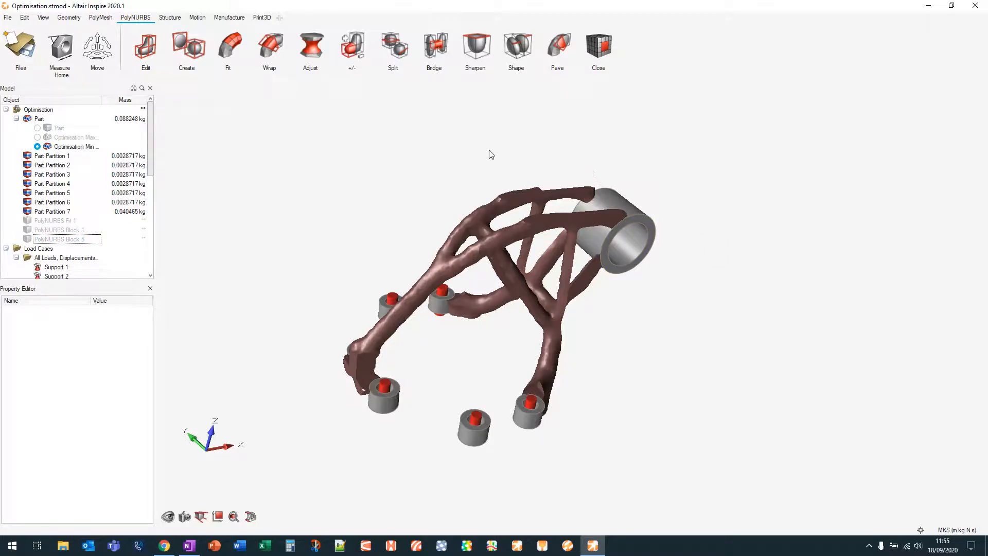
{"action": "right_click_drag", "start_coordinate": [442, 178], "coordinate": [409, 174]}
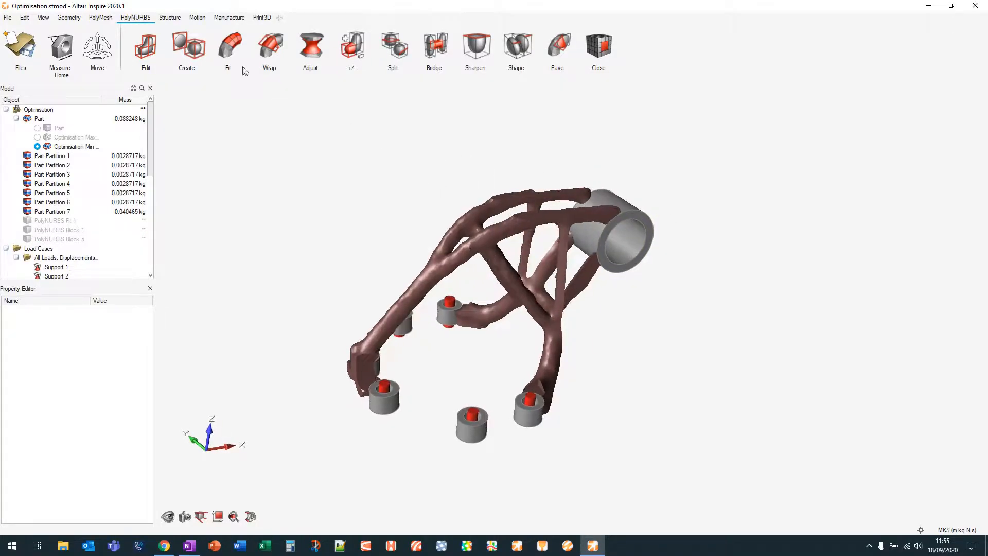
{"action": "left_click", "coordinate": [97, 18]}
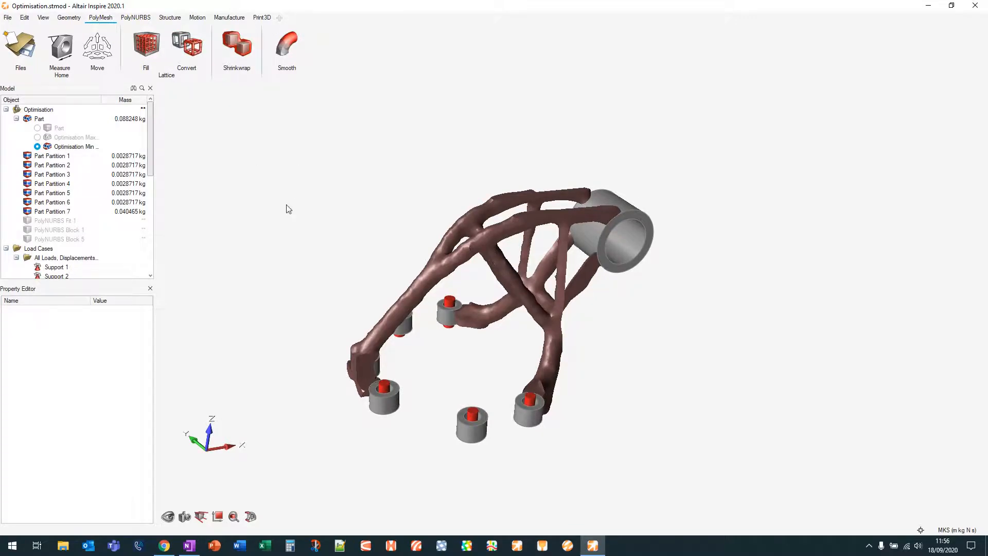
{"action": "mouse_move", "coordinate": [261, 192]}
{"action": "right_mouse_down"}
{"action": "mouse_move", "coordinate": [233, 214]}
{"action": "mouse_move", "coordinate": [263, 205]}
{"action": "right_mouse_up"}
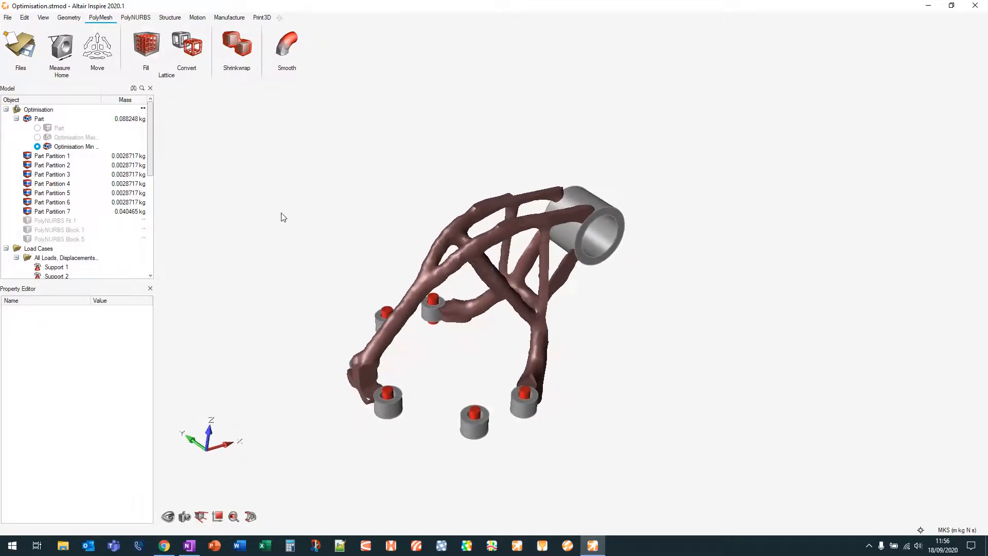
{"action": "left_click", "coordinate": [242, 45]}
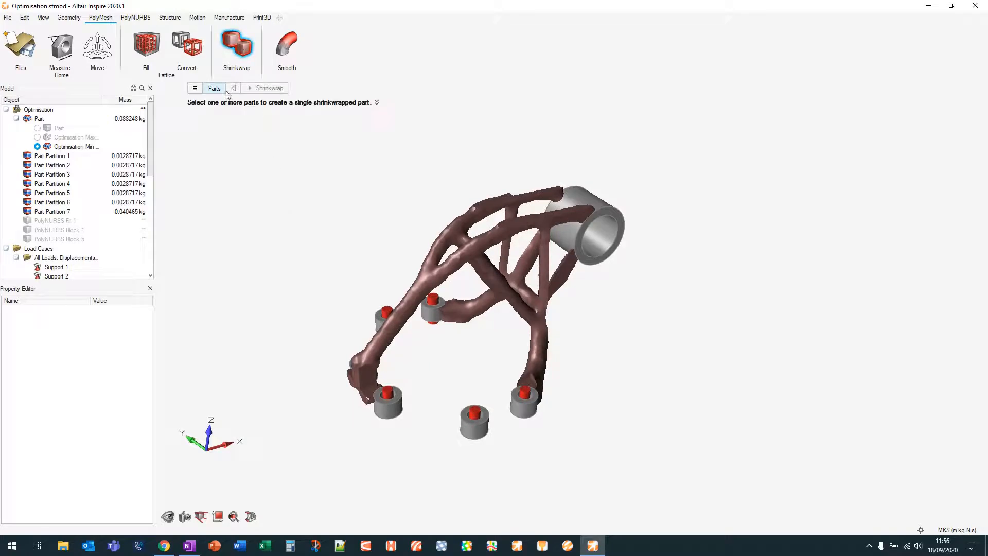
{"action": "left_click_drag", "start_coordinate": [759, 163], "coordinate": [270, 466]}
{"action": "key", "text": "Escape"}
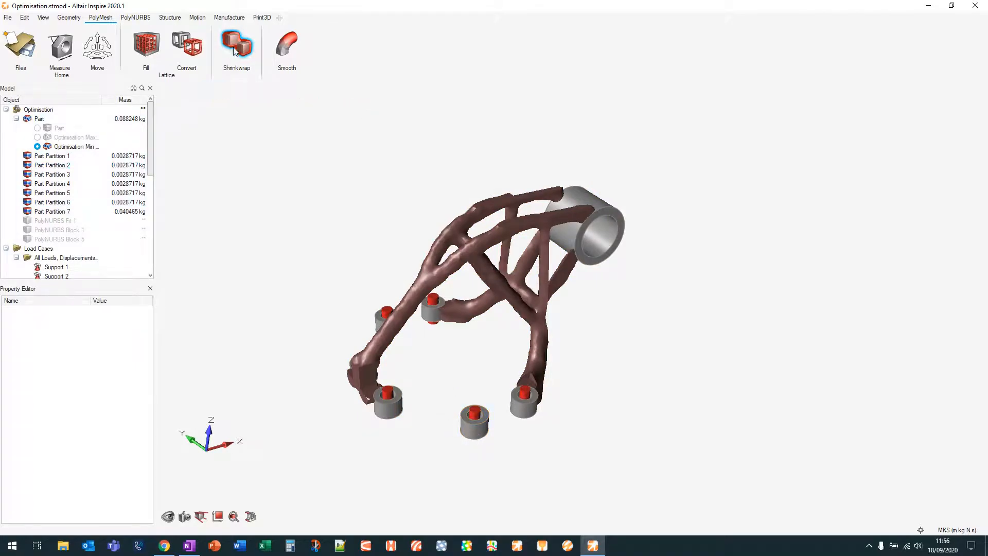
Hide the two boss partitions that are not connected to the optimised shape, Part Partition 2 and Part Partition 5
{"action": "left_click", "coordinate": [481, 433]}
{"action": "key", "text": "h"}
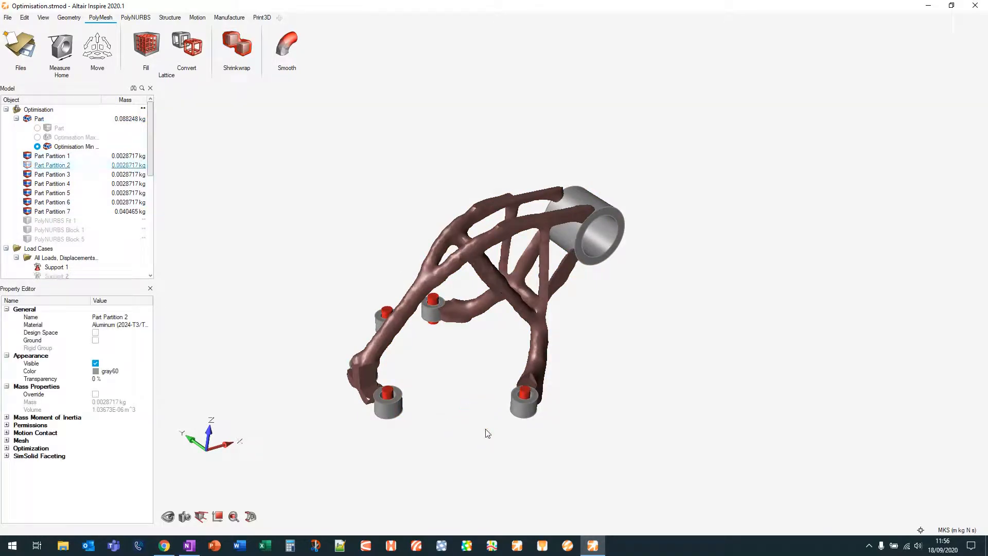
{"action": "left_click", "coordinate": [381, 317]}
{"action": "key", "text": "h"}
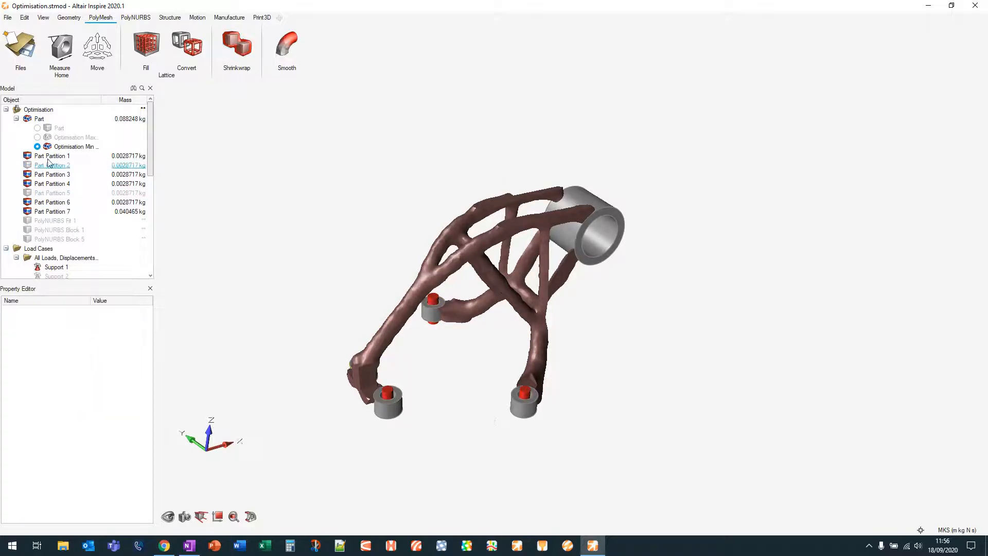
Toggle the visibility of Part Partition 2 on and off again
{"action": "left_click", "coordinate": [28, 166]}
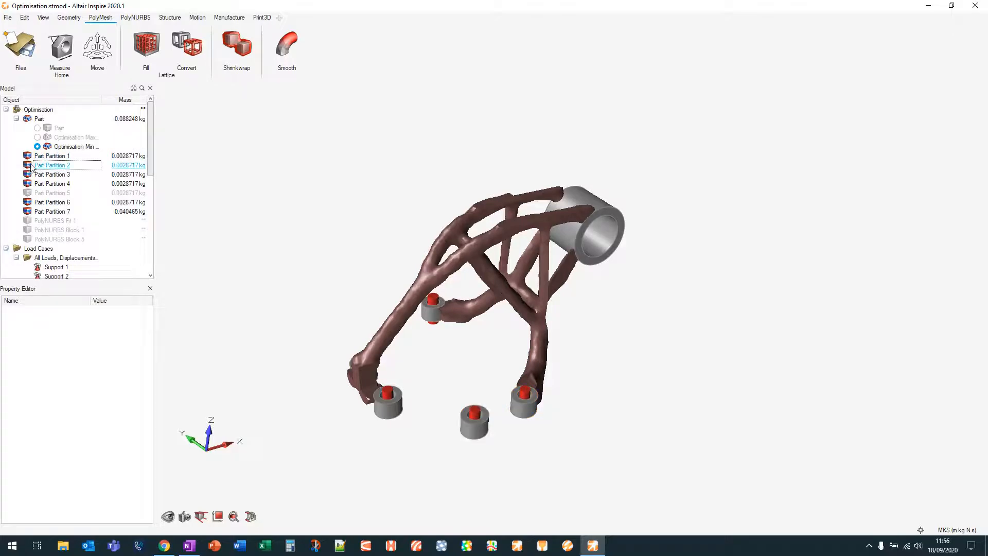
{"action": "left_click", "coordinate": [27, 165]}
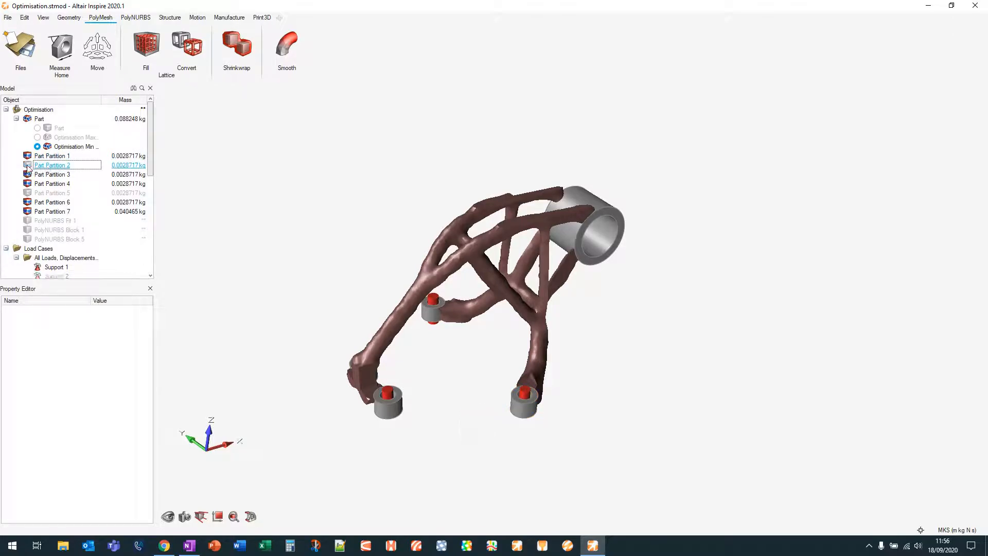
{"action": "left_click", "coordinate": [27, 165]}
{"action": "left_click", "coordinate": [27, 165]}
Shrinkwrap the optimised shape, the remaining bosses and the large cylindrical ring into a single part and exit the tool
{"action": "right_click_drag", "start_coordinate": [493, 427], "coordinate": [636, 310]}
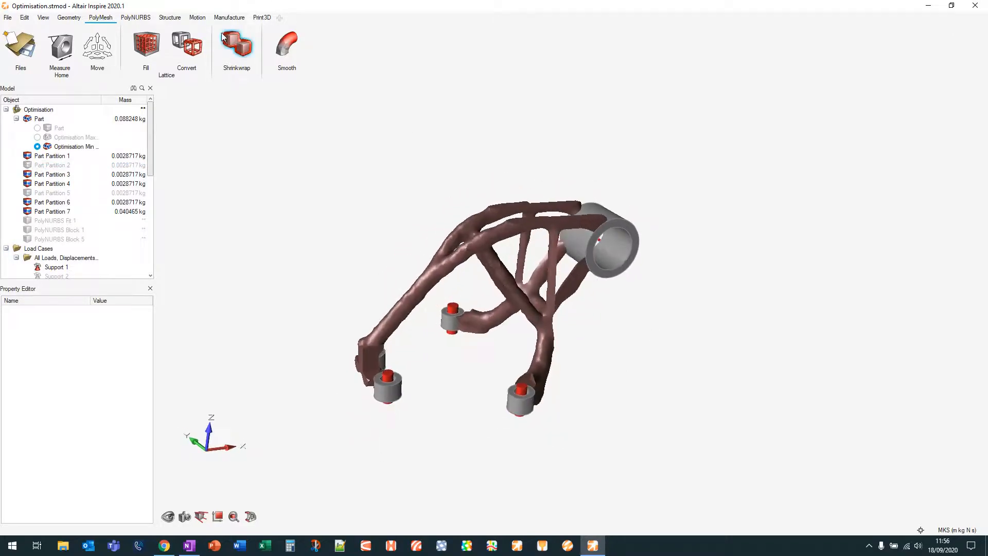
{"action": "left_click", "coordinate": [237, 45]}
{"action": "left_click_drag", "start_coordinate": [820, 160], "coordinate": [257, 460]}
{"action": "left_click", "coordinate": [269, 89]}
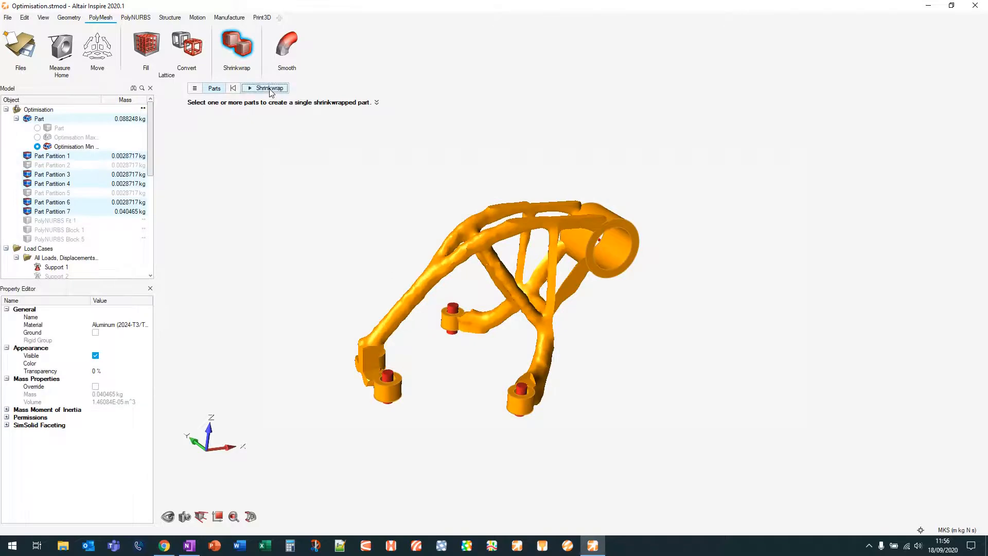
{"action": "scroll", "coordinate": [430, 327], "scroll_direction": "up", "scroll_amount": 5}
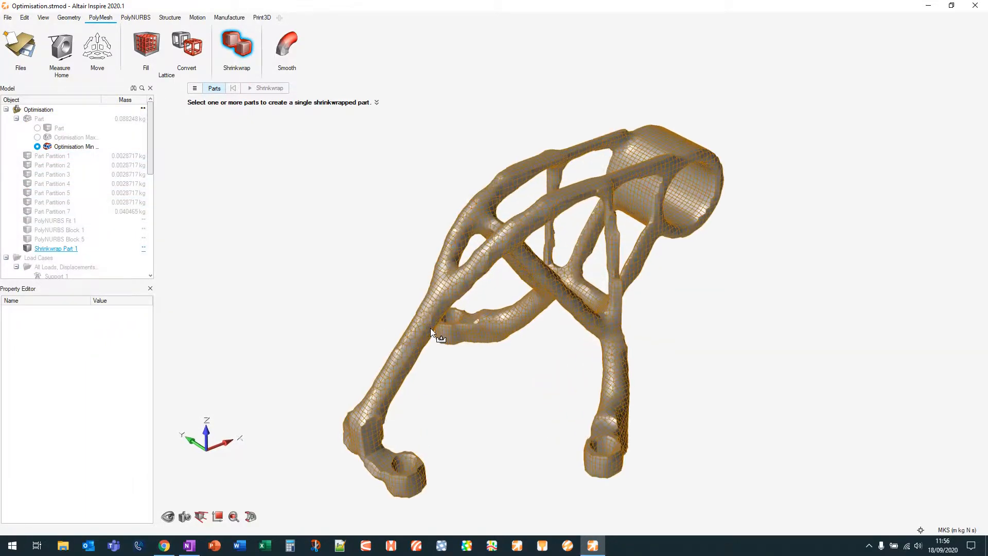
{"action": "scroll", "coordinate": [429, 322], "scroll_direction": "down", "scroll_amount": 4}
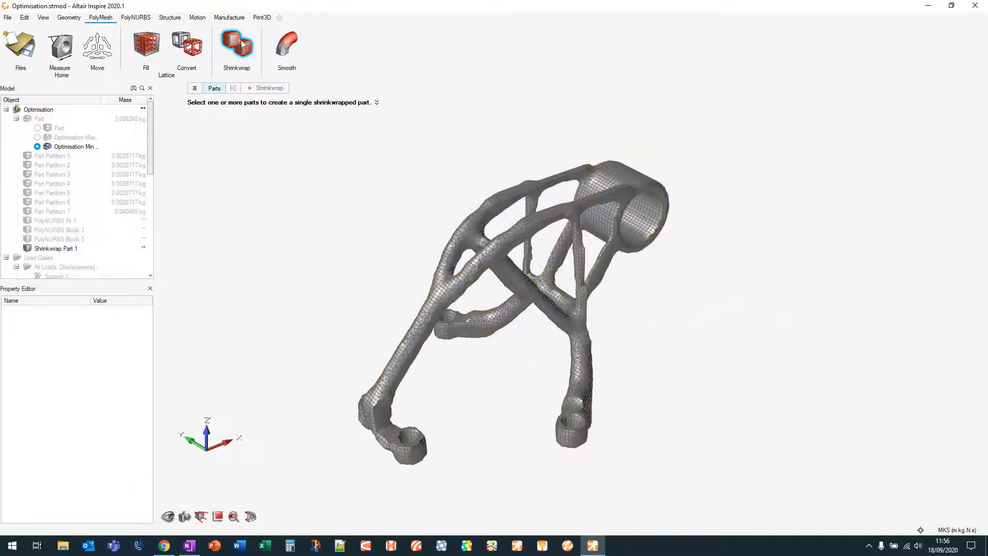
{"action": "right_click", "coordinate": [311, 214]}
Convert Shrinkwrap Part 1 to a triangle mesh and smooth it with 40 iterations and Maintain Volume on
{"action": "right_click", "coordinate": [427, 314]}
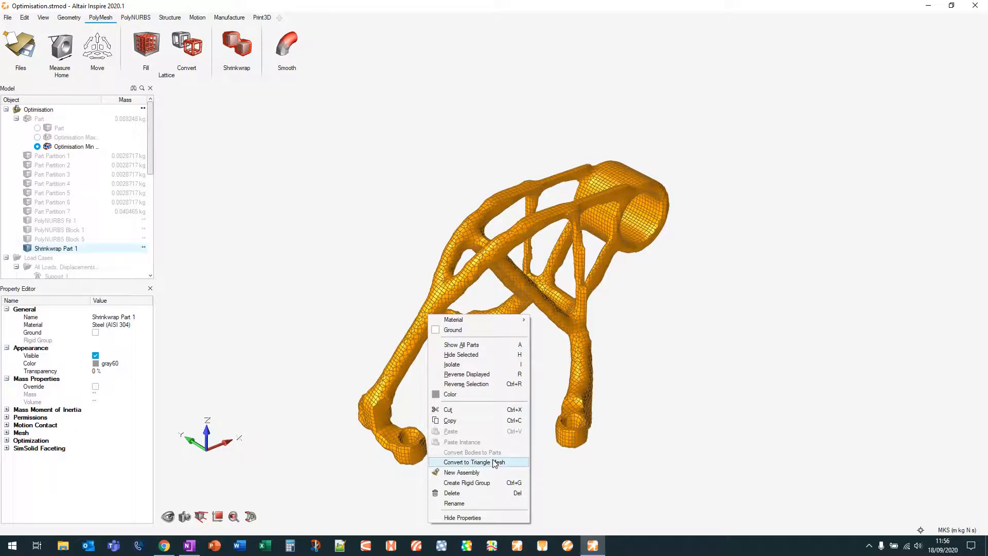
{"action": "left_click", "coordinate": [473, 462]}
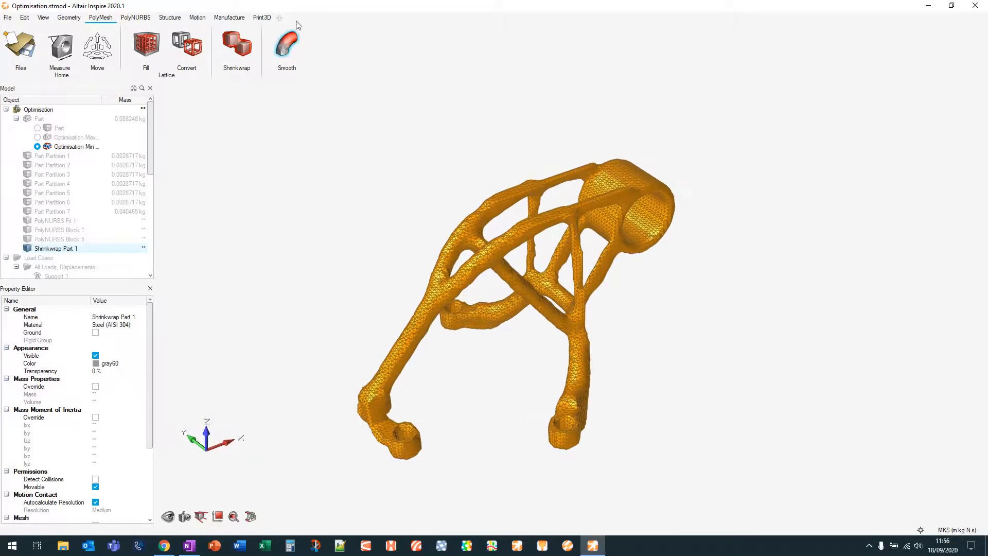
{"action": "left_click", "coordinate": [287, 45]}
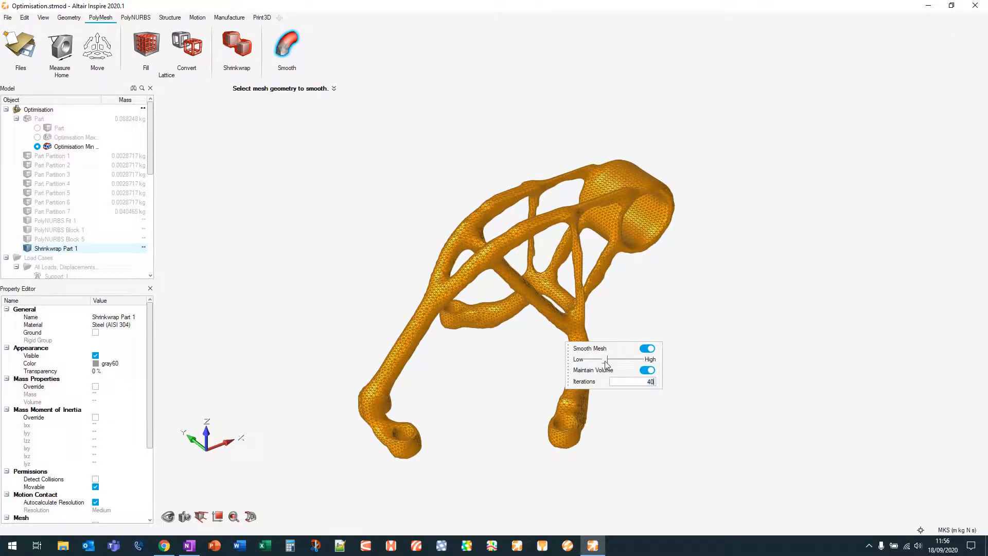
{"action": "mouse_move", "coordinate": [605, 361]}
{"action": "left_mouse_down"}
{"action": "mouse_move", "coordinate": [597, 361]}
{"action": "mouse_move", "coordinate": [626, 363]}
{"action": "mouse_move", "coordinate": [602, 363]}
{"action": "left_mouse_up"}
{"action": "right_click", "coordinate": [364, 177]}
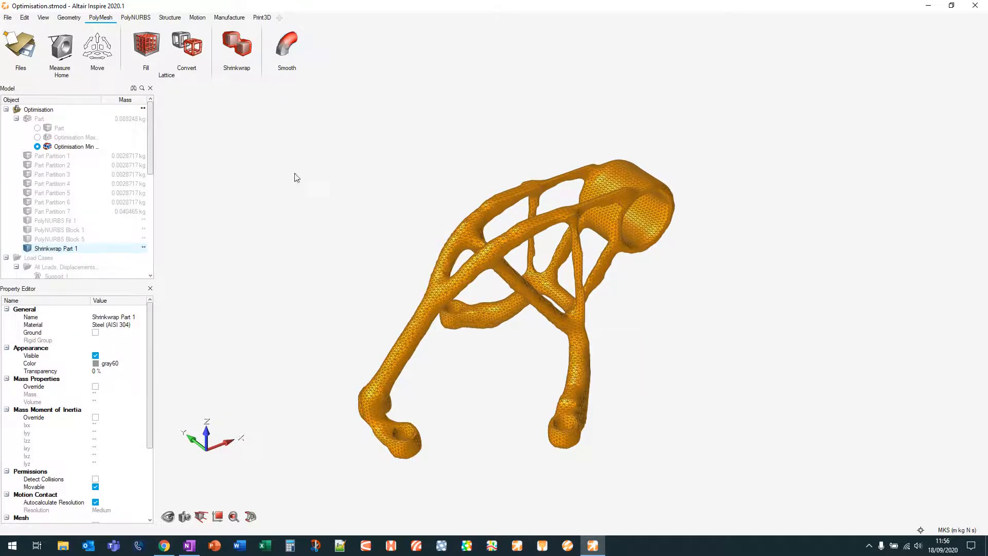
Fit PolyNURBS geometry automatically to the smoothed shrinkwrap mesh, and hide Shrinkwrap Part 1 to inspect the fitted body
{"action": "left_click", "coordinate": [143, 19]}
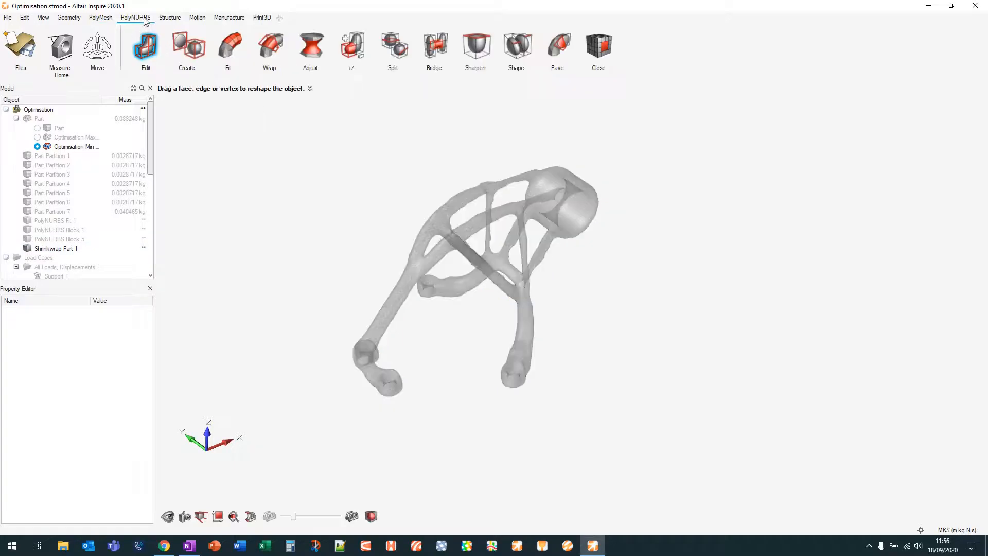
{"action": "left_click", "coordinate": [226, 45]}
{"action": "left_click", "coordinate": [435, 219]}
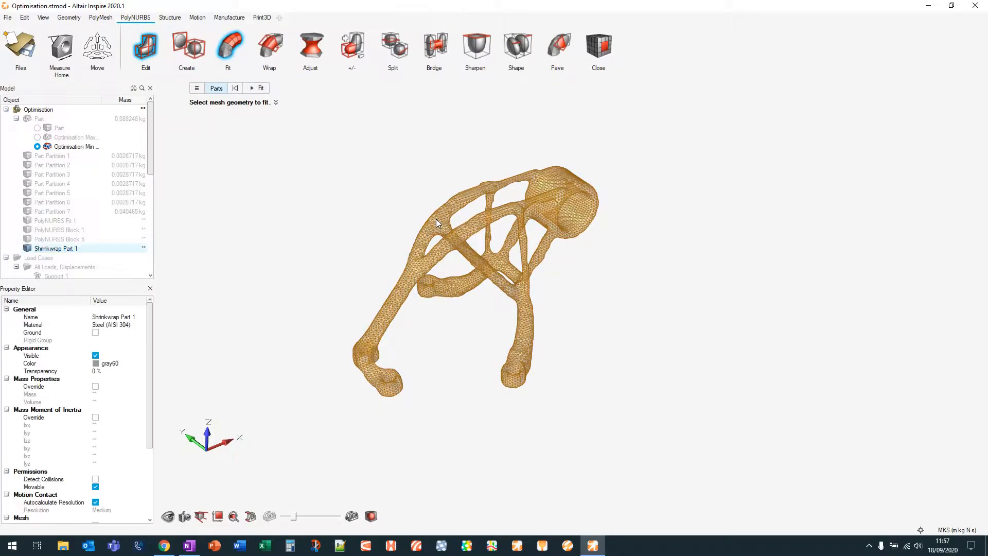
{"action": "left_click", "coordinate": [263, 88]}
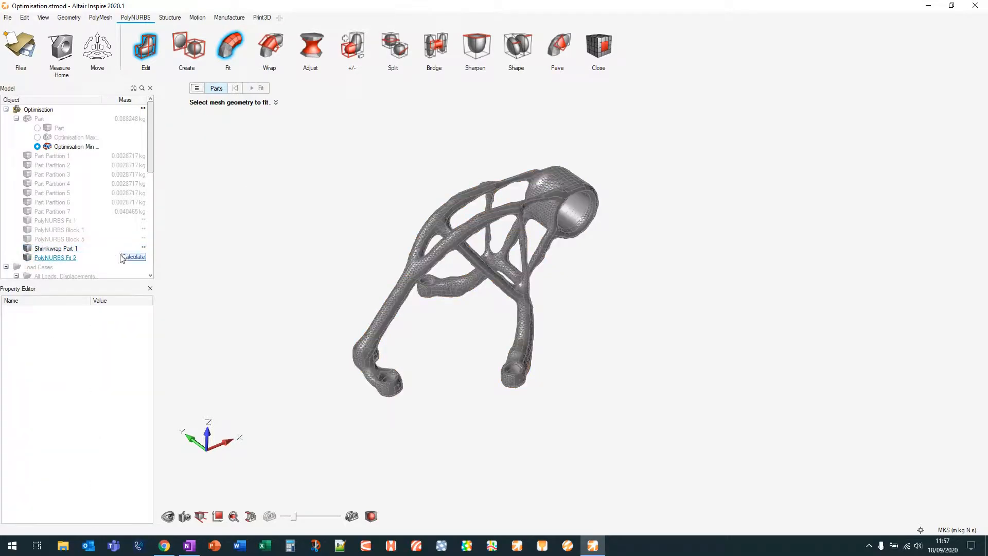
{"action": "left_click", "coordinate": [32, 250]}
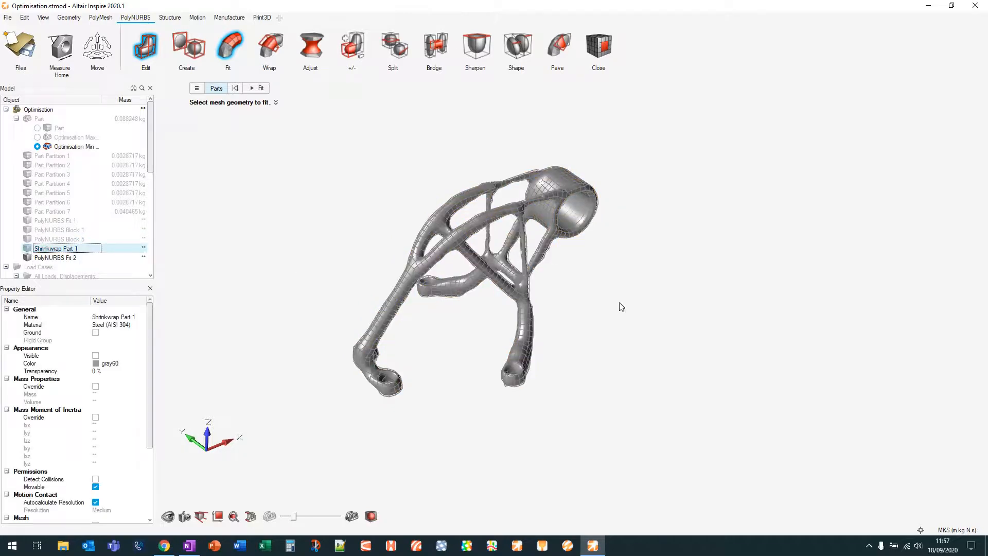
{"action": "mouse_move", "coordinate": [595, 307]}
{"action": "right_mouse_down"}
{"action": "mouse_move", "coordinate": [602, 277]}
{"action": "mouse_move", "coordinate": [599, 295]}
{"action": "right_mouse_up"}
{"action": "scroll", "coordinate": [546, 326], "scroll_direction": "up", "scroll_amount": 5}
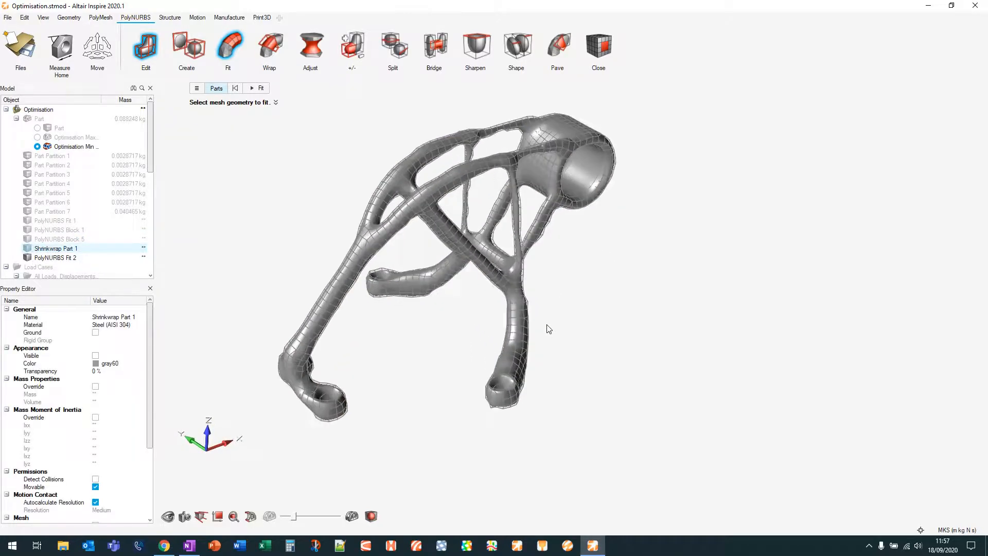
Review the Shrinkwrap tool's voxel size and merge-to-single-part options without running it
{"action": "right_click_drag", "start_coordinate": [517, 110], "coordinate": [504, 129]}
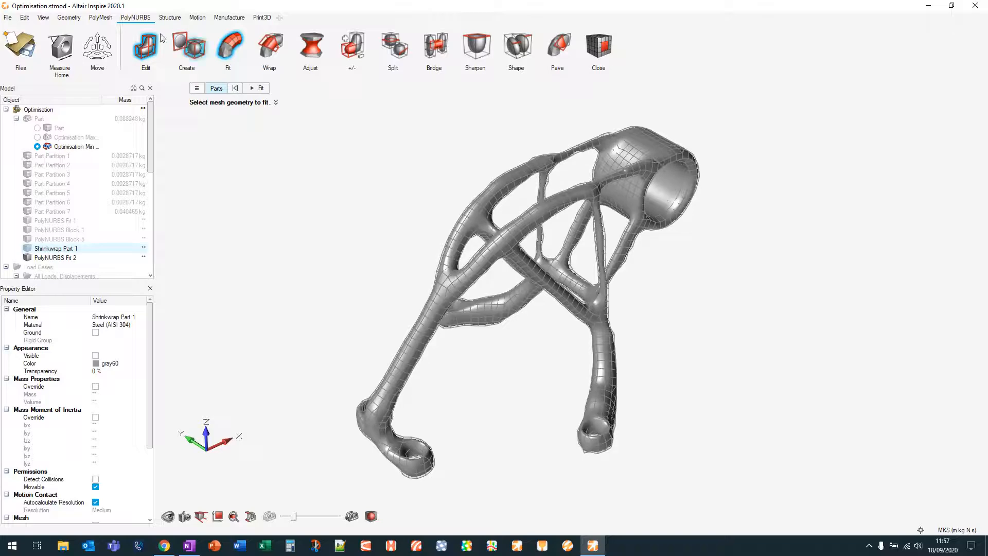
{"action": "left_click", "coordinate": [100, 17]}
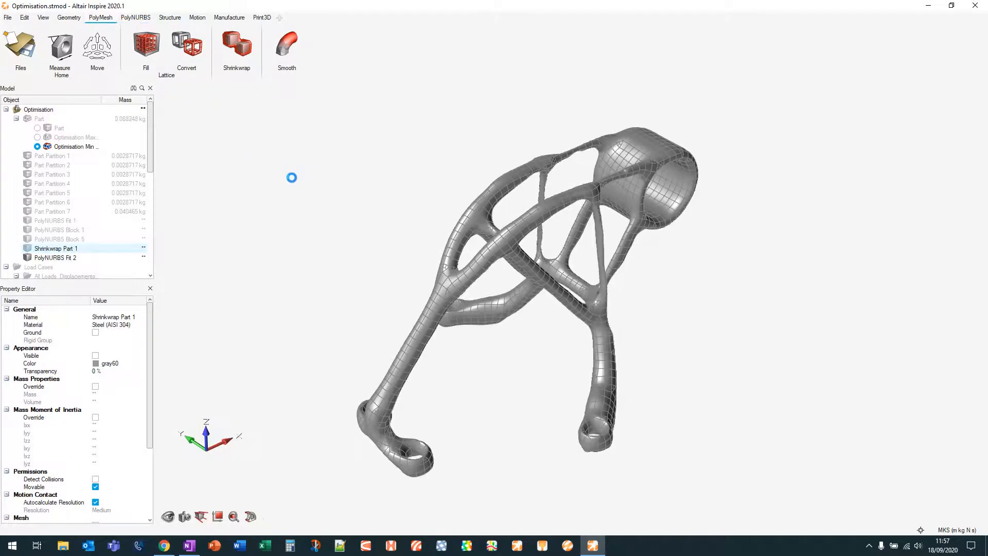
{"action": "left_click", "coordinate": [240, 49]}
{"action": "left_click", "coordinate": [197, 89]}
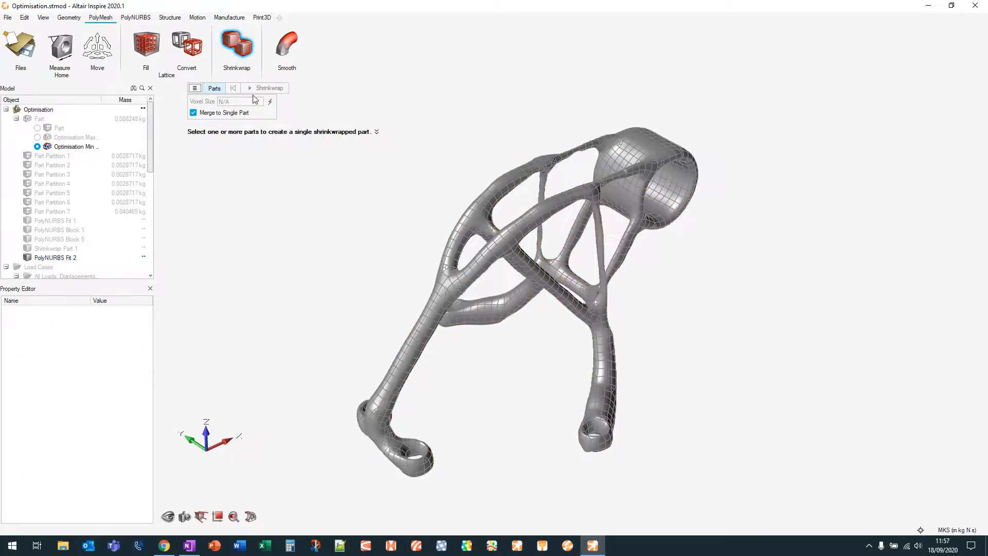
{"action": "left_click", "coordinate": [194, 88]}
{"action": "left_click", "coordinate": [242, 43]}
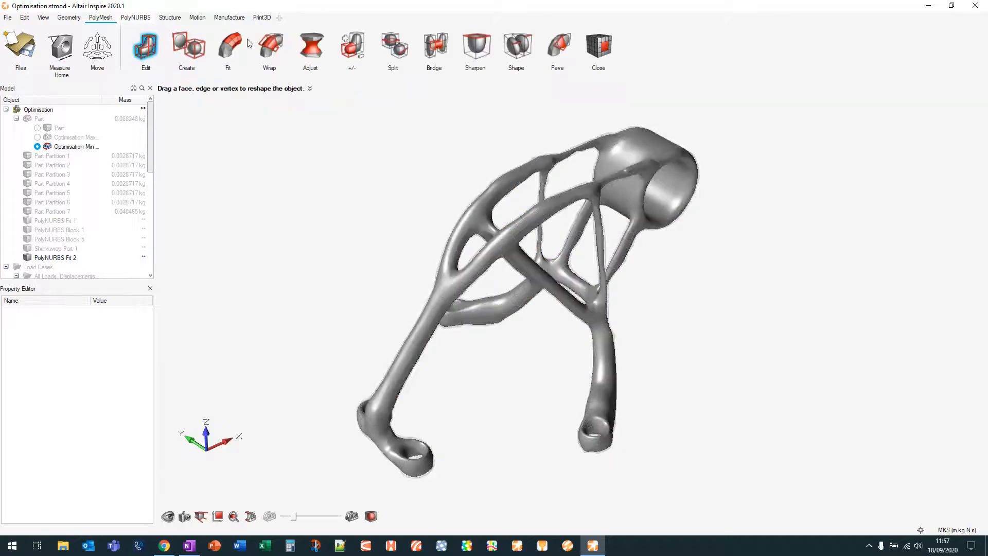
Review the PolyNURBS Fit options for element density, break angle and auto creasing, leaving the tool without fitting
{"action": "left_click", "coordinate": [229, 46]}
{"action": "left_click", "coordinate": [197, 88]}
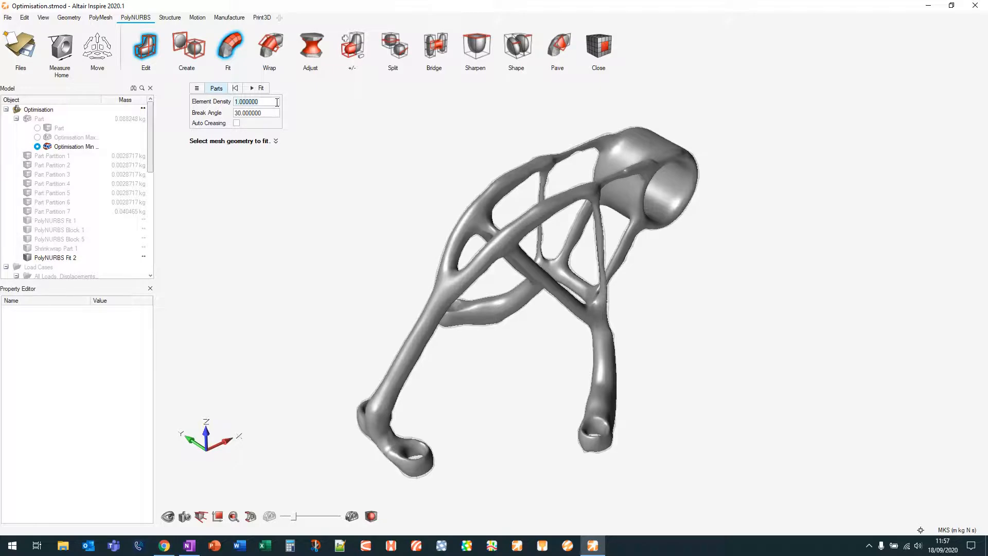
{"action": "left_click", "coordinate": [242, 49]}
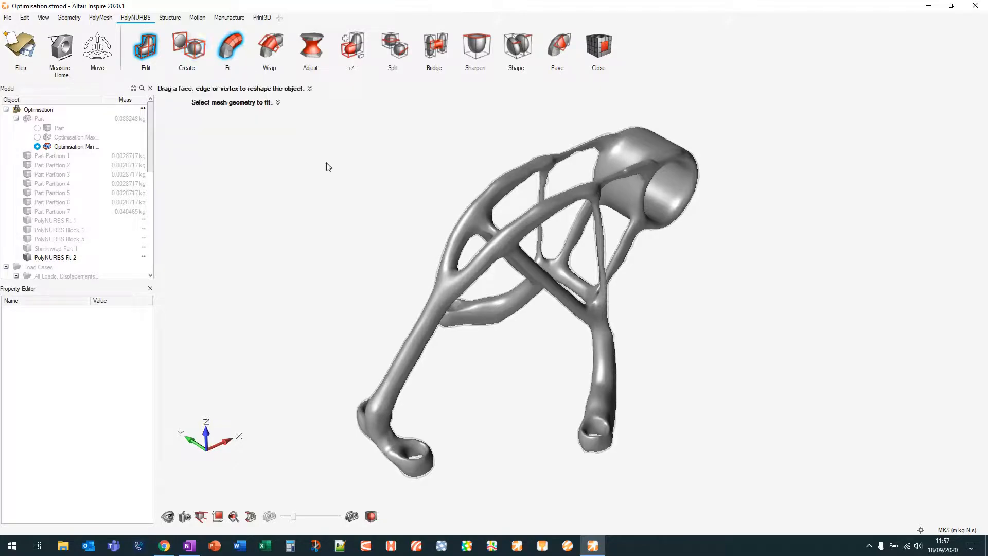
Examine the fitted PolyNURBS bracket from several sides and bring up the 3D printing tools
{"action": "right_click_drag", "start_coordinate": [693, 346], "coordinate": [643, 340]}
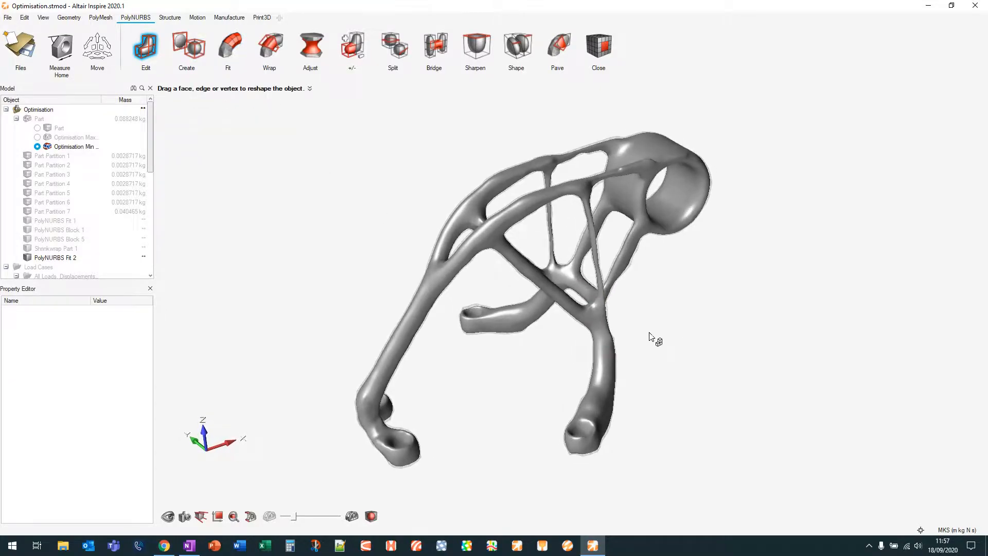
{"action": "right_click_drag", "start_coordinate": [769, 368], "coordinate": [566, 363]}
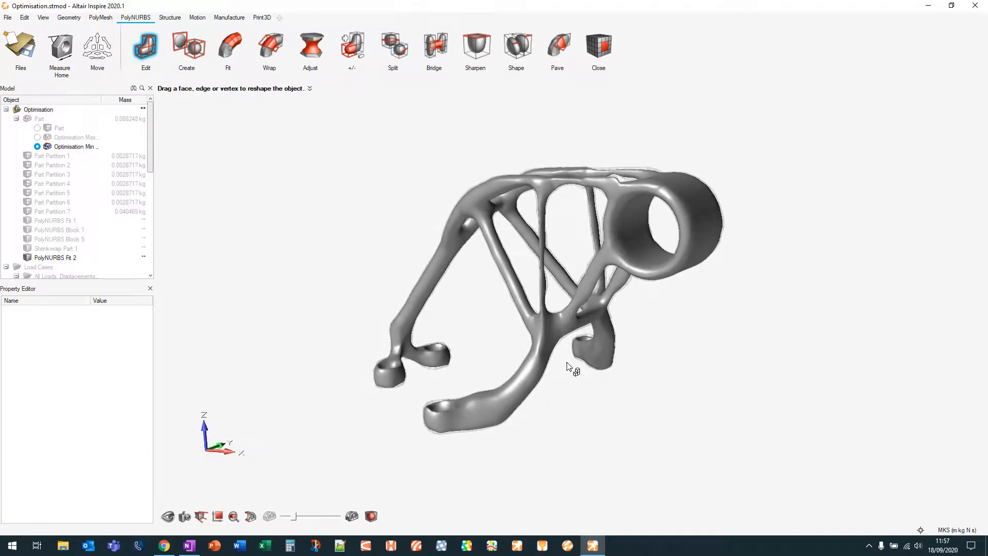
{"action": "right_click_drag", "start_coordinate": [566, 365], "coordinate": [472, 334]}
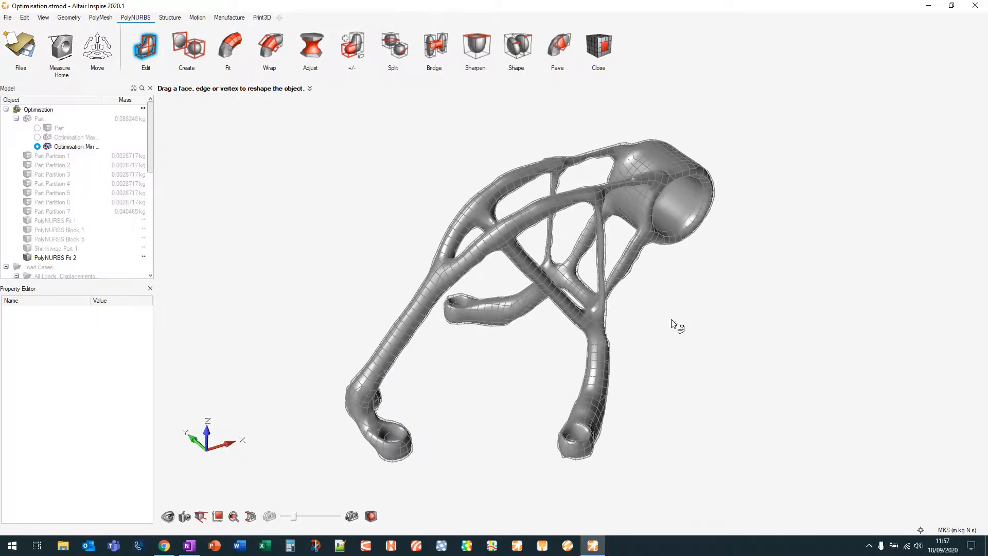
{"action": "right_click_drag", "start_coordinate": [675, 321], "coordinate": [667, 313]}
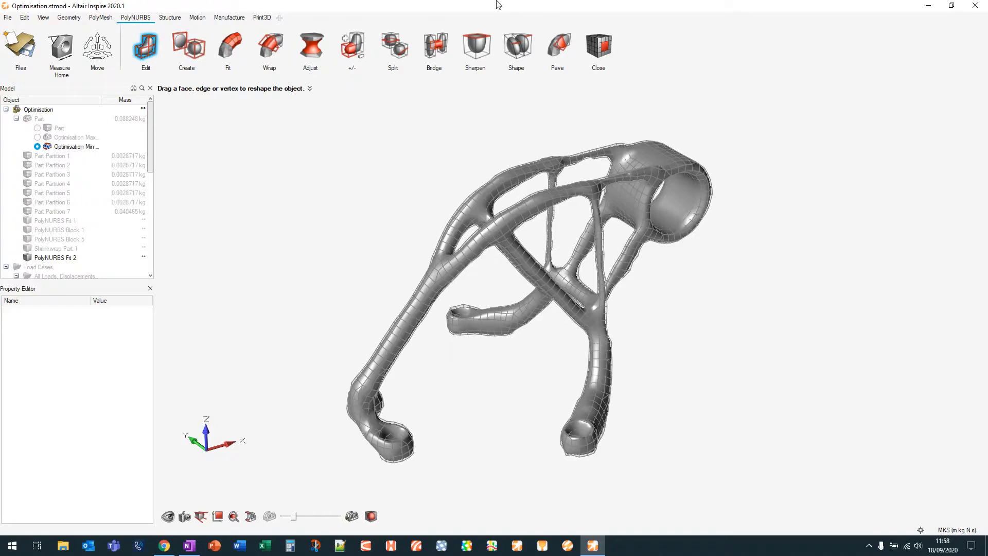
{"action": "left_click", "coordinate": [263, 18]}
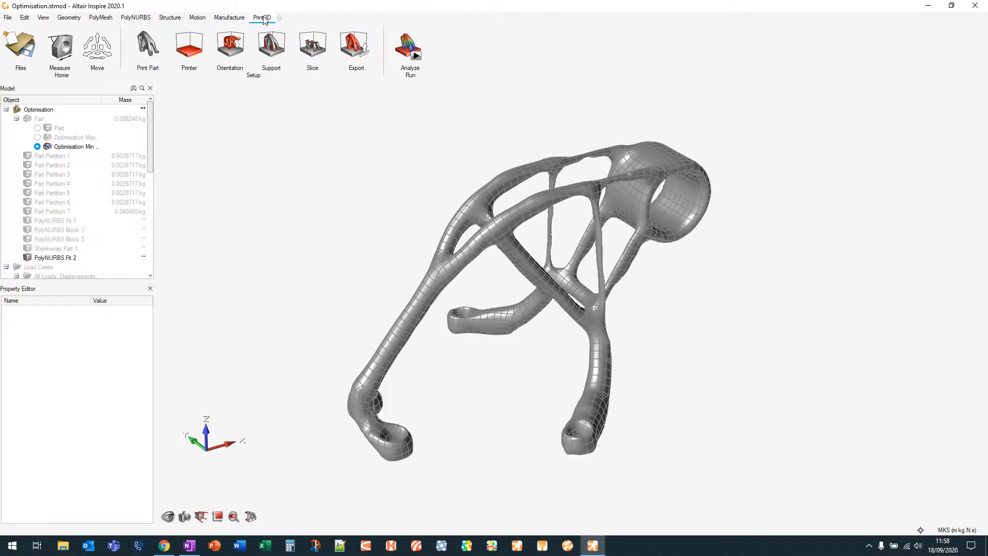